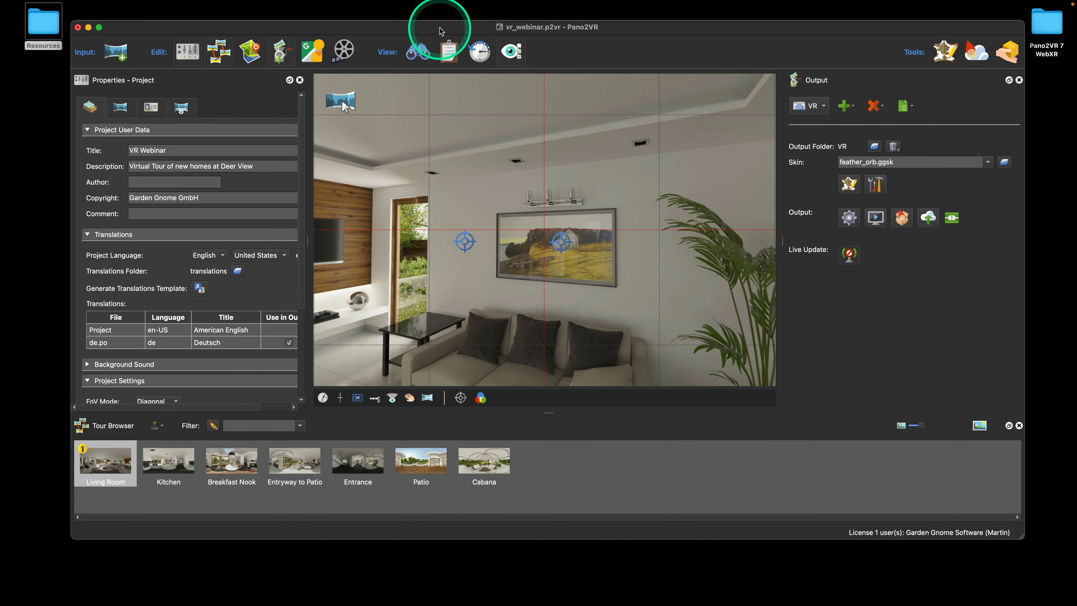
Widen the Properties panel and display the vr_webinar tour's Web Output settings with the VR section
{"action": "left_click_drag", "start_coordinate": [440, 28], "coordinate": [440, 30]}
{"action": "left_click_drag", "start_coordinate": [307, 242], "coordinate": [340, 243]}
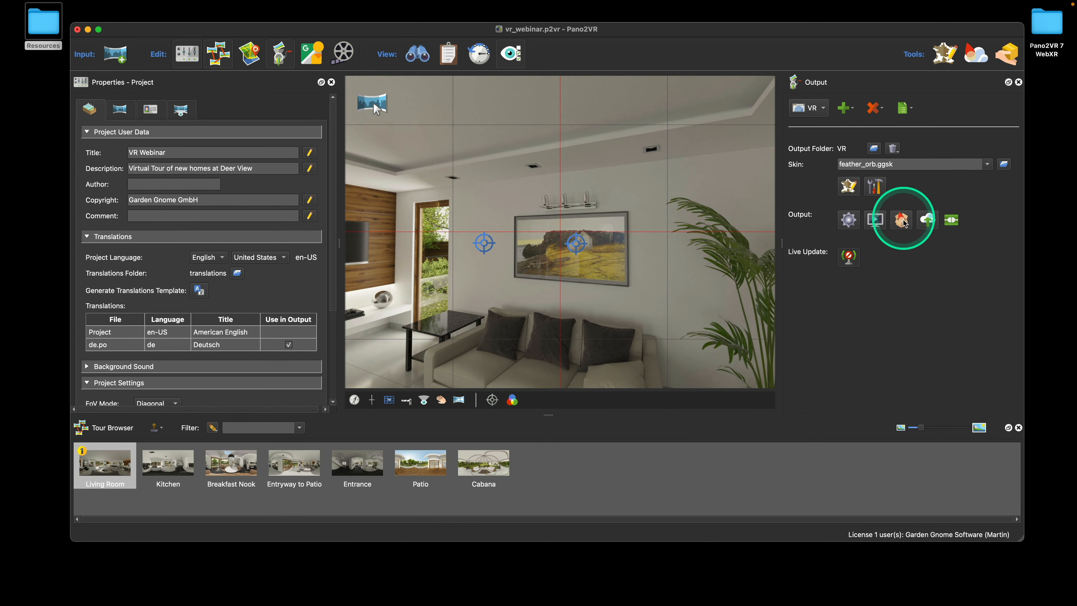
{"action": "left_click", "coordinate": [902, 293]}
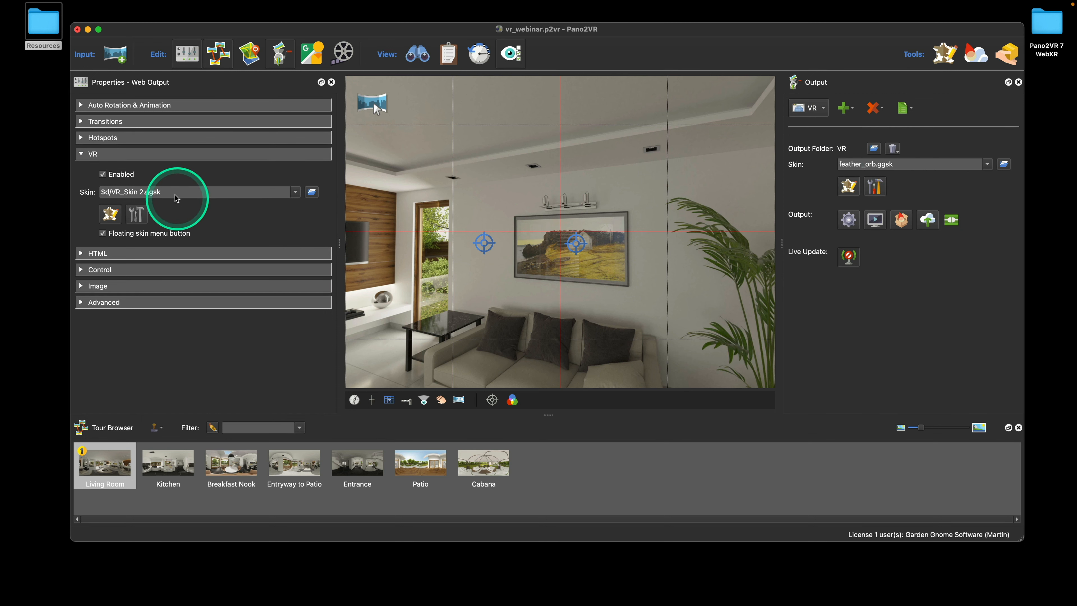
Set the VR Skin to none, then generate the web output, overwriting pano.xml
{"action": "left_click", "coordinate": [300, 196]}
{"action": "left_click", "coordinate": [290, 200]}
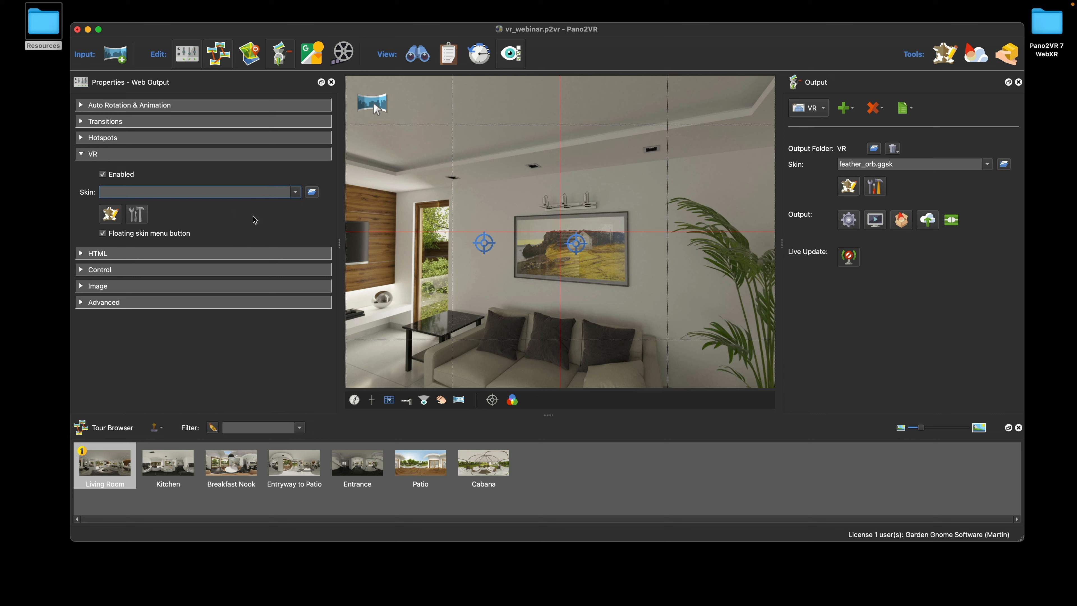
{"action": "left_click", "coordinate": [848, 219]}
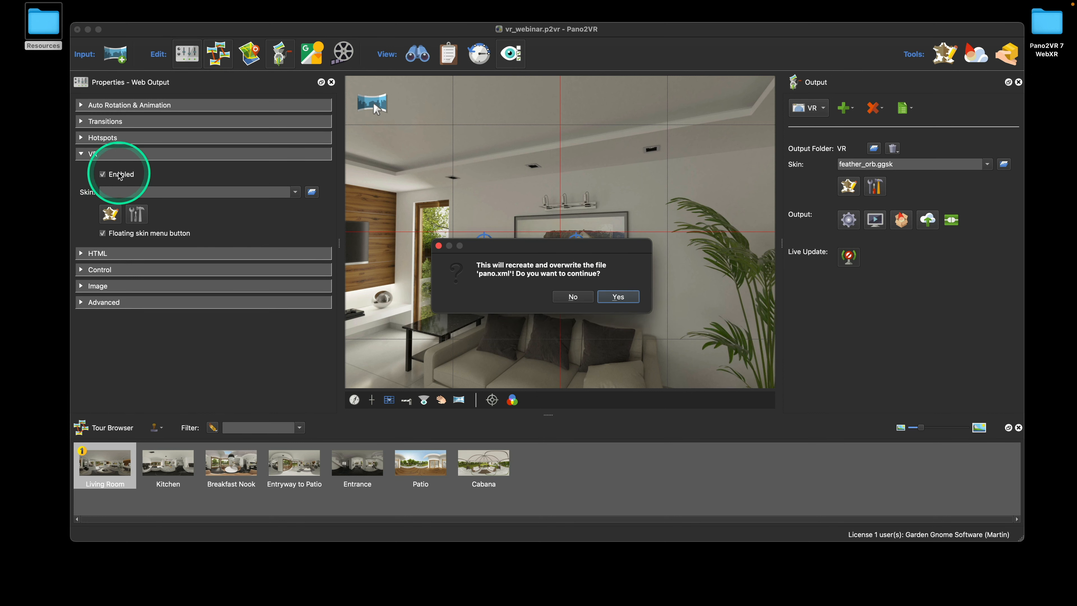
{"action": "left_click", "coordinate": [619, 297]}
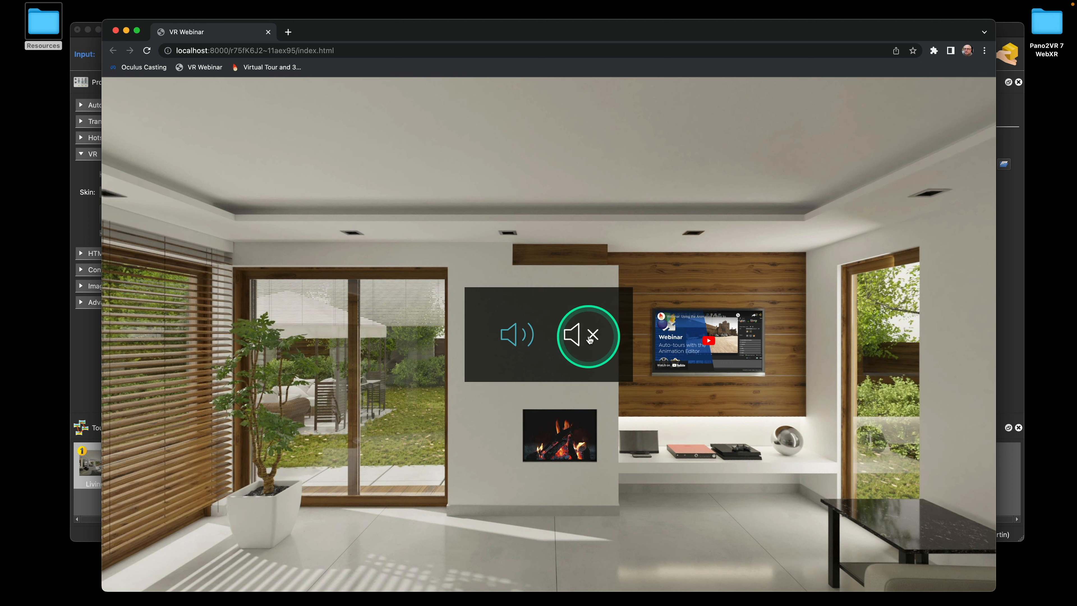
Start the tour muted, lower the browser window, and pan the living room toward the glass-door hotspot
{"action": "left_click", "coordinate": [589, 340]}
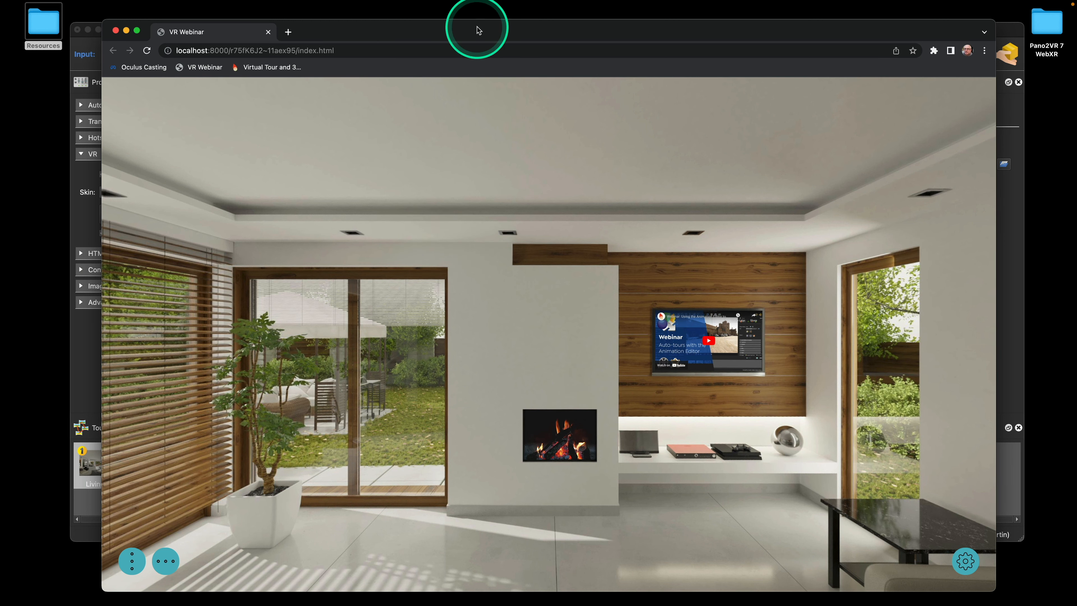
{"action": "left_click_drag", "start_coordinate": [476, 30], "coordinate": [478, 85]}
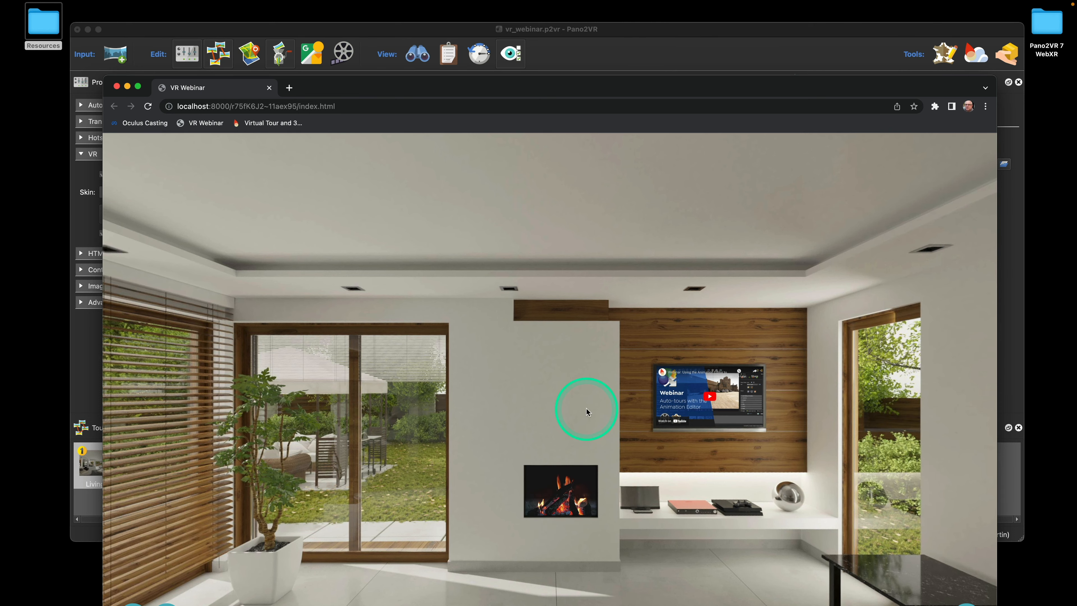
{"action": "mouse_move", "coordinate": [586, 408]}
{"action": "left_mouse_down"}
{"action": "mouse_move", "coordinate": [737, 419]}
{"action": "mouse_move", "coordinate": [728, 457]}
{"action": "mouse_move", "coordinate": [716, 455]}
{"action": "left_mouse_up"}
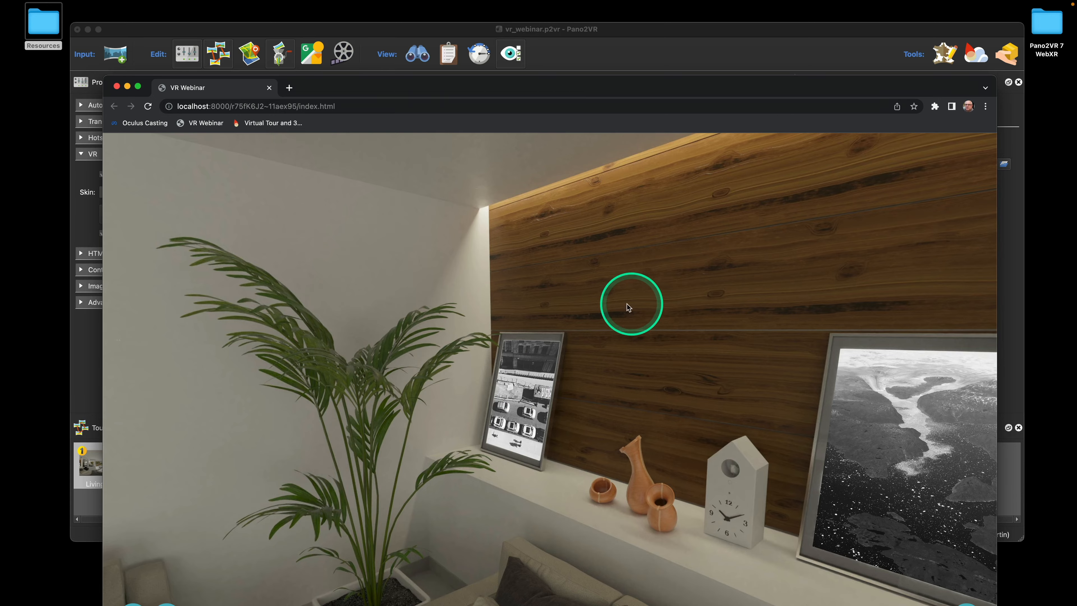
{"action": "left_click_drag", "start_coordinate": [629, 307], "coordinate": [551, 323]}
{"action": "mouse_move", "coordinate": [708, 339]}
{"action": "left_mouse_down"}
{"action": "mouse_move", "coordinate": [614, 340]}
{"action": "mouse_move", "coordinate": [589, 314]}
{"action": "mouse_move", "coordinate": [487, 356]}
{"action": "left_mouse_up"}
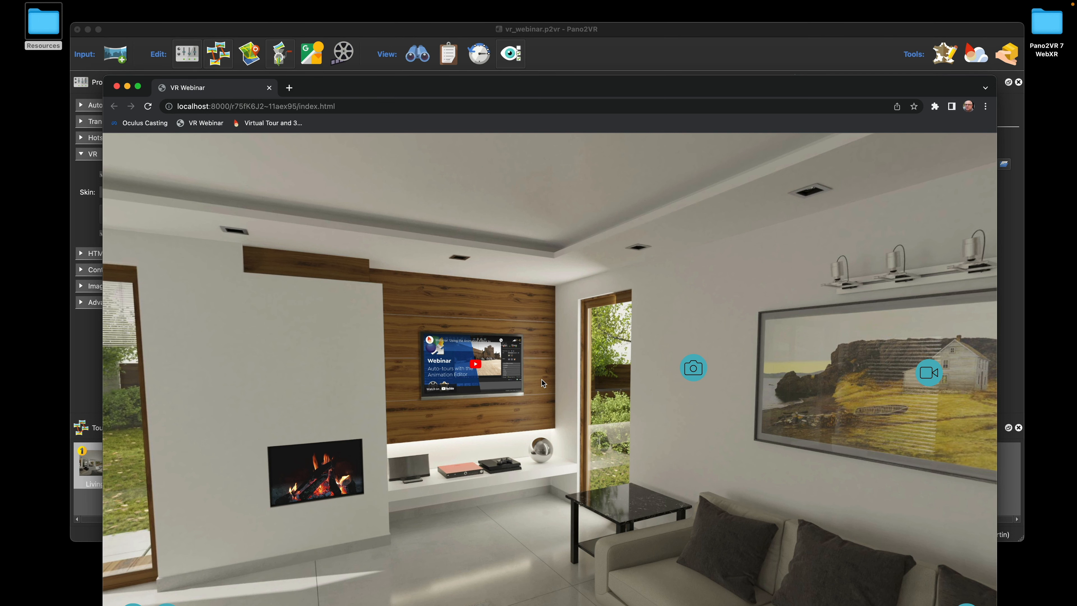
{"action": "left_click_drag", "start_coordinate": [527, 370], "coordinate": [568, 368]}
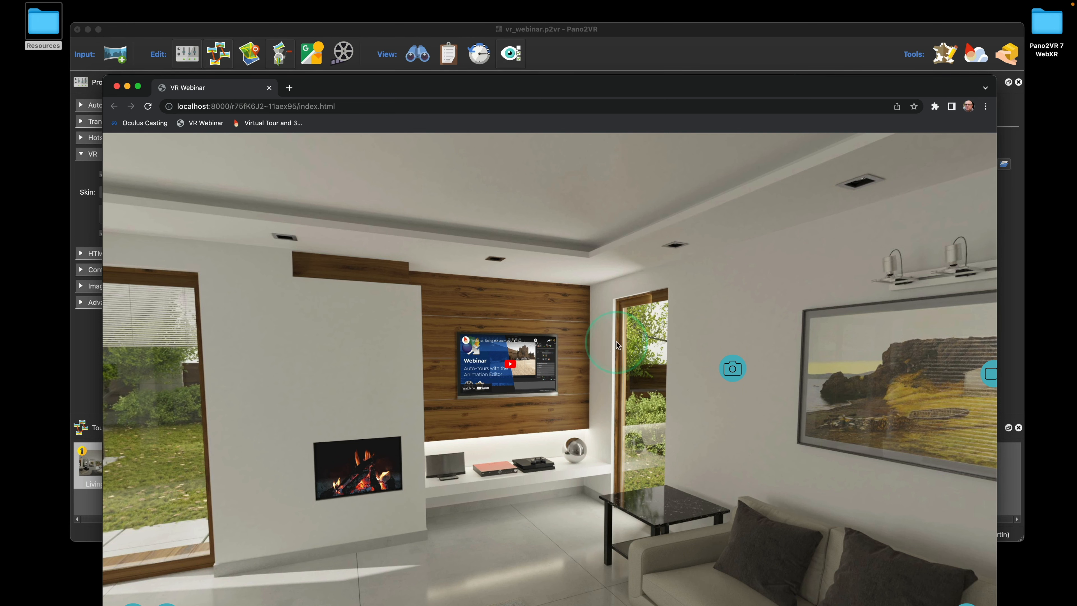
{"action": "left_click_drag", "start_coordinate": [616, 342], "coordinate": [737, 335]}
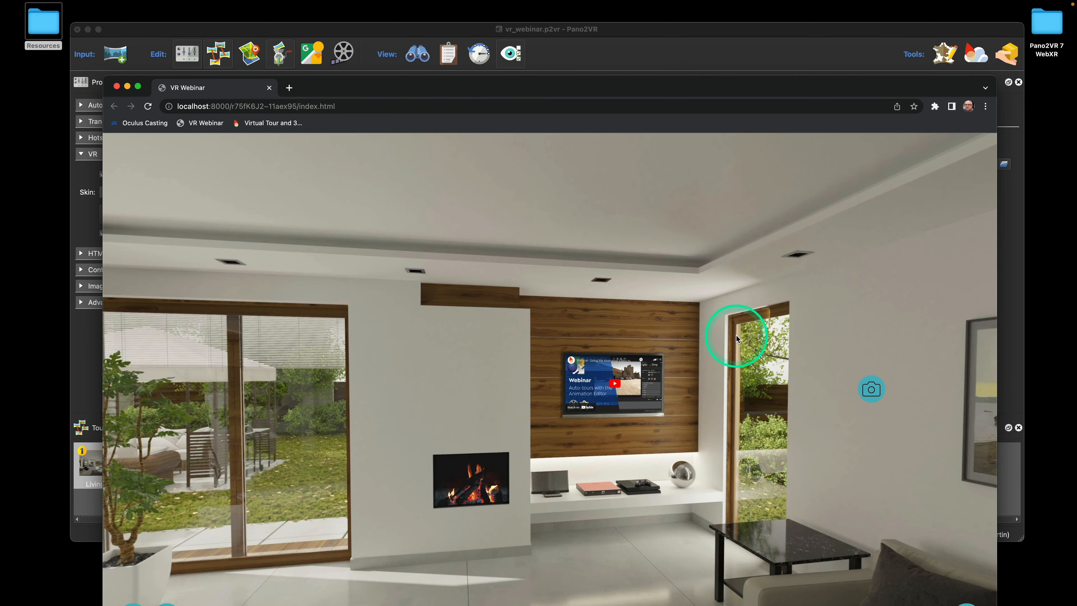
{"action": "left_click_drag", "start_coordinate": [457, 331], "coordinate": [719, 325]}
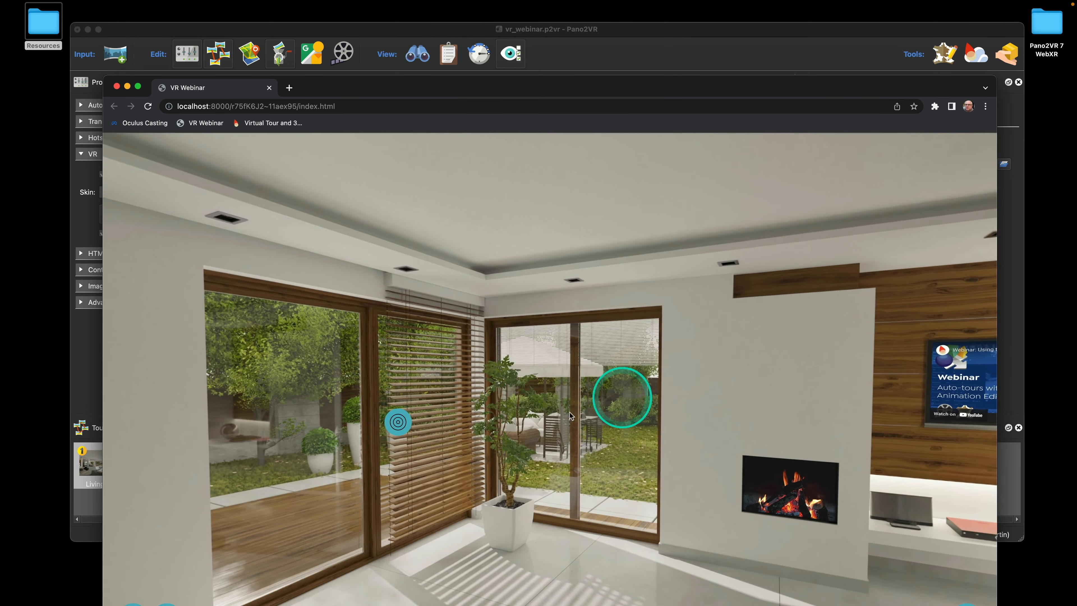
Follow the glass-door hotspot and face the fireplace and TV wall in the new panorama
{"action": "left_click", "coordinate": [398, 433]}
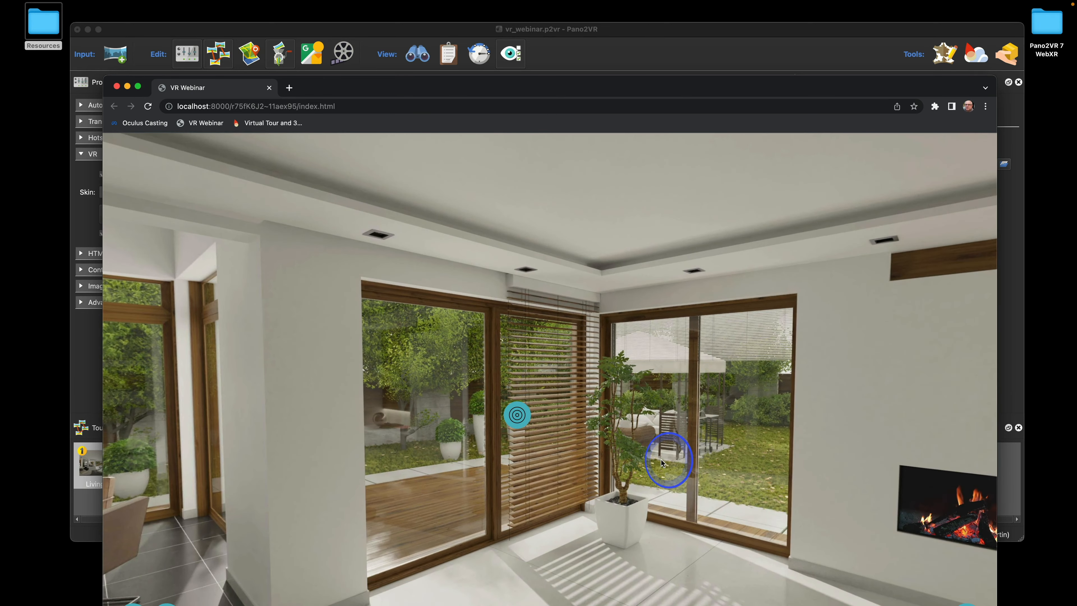
{"action": "left_click_drag", "start_coordinate": [664, 463], "coordinate": [534, 387]}
{"action": "left_click_drag", "start_coordinate": [587, 364], "coordinate": [505, 361]}
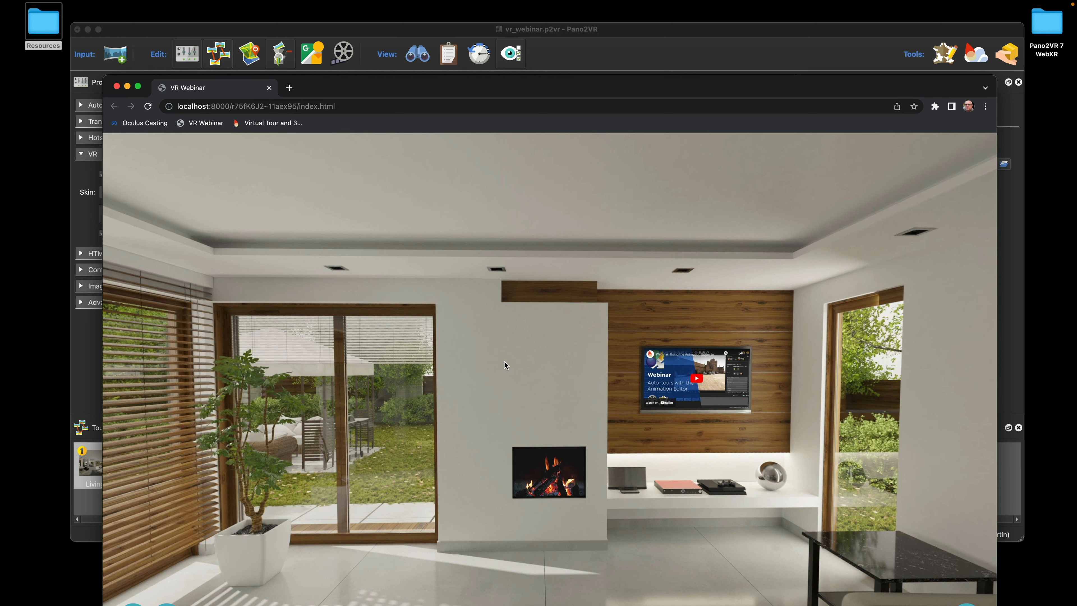
Check that the Immersive Web Emulator extension is listed in Chrome's Extensions menu
{"action": "left_click_drag", "start_coordinate": [918, 92], "coordinate": [916, 84]}
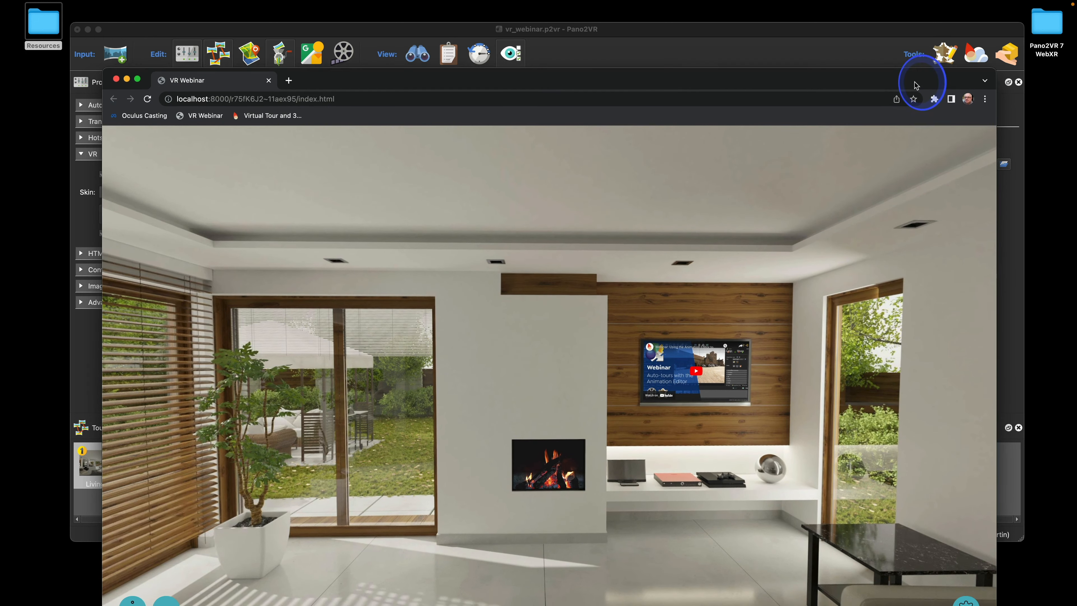
{"action": "left_click", "coordinate": [934, 99]}
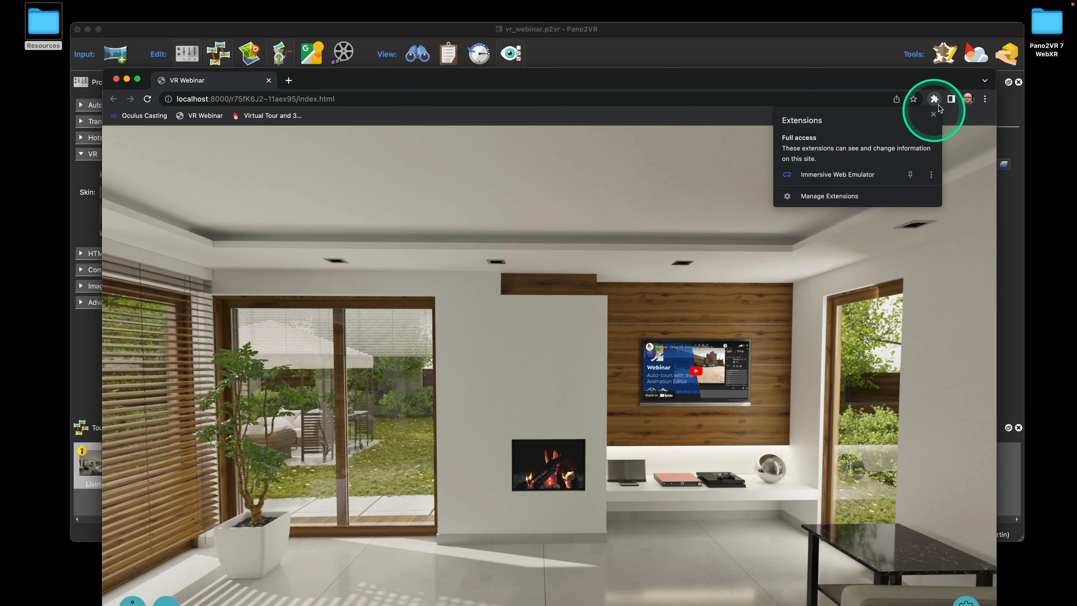
{"action": "left_click", "coordinate": [926, 80]}
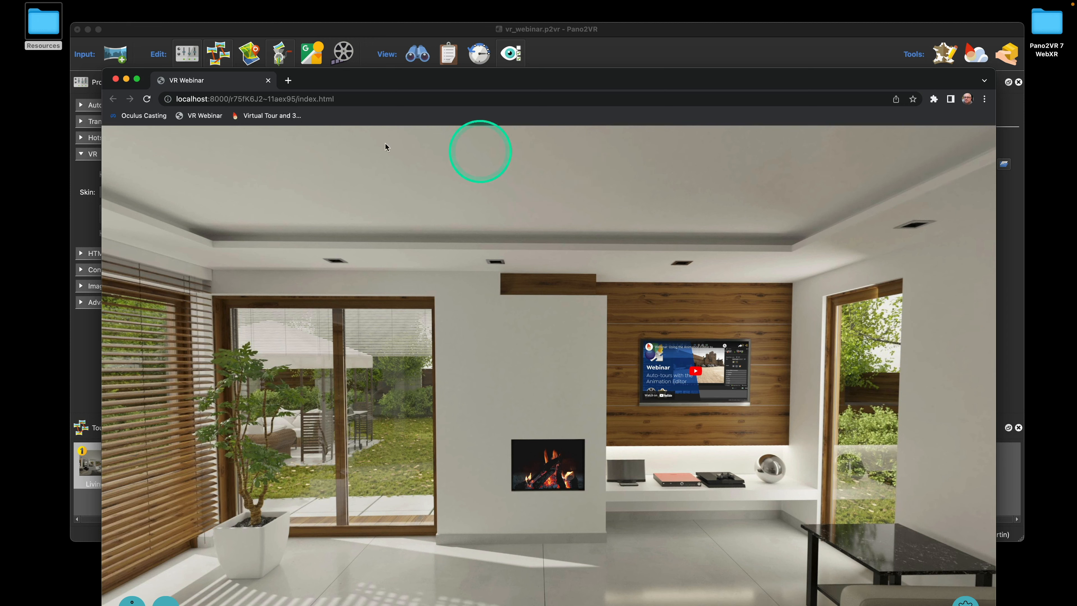
Turn the tour toward the right wall, glancing at the editor's skin setting behind the browser
{"action": "left_click_drag", "start_coordinate": [474, 229], "coordinate": [534, 222]}
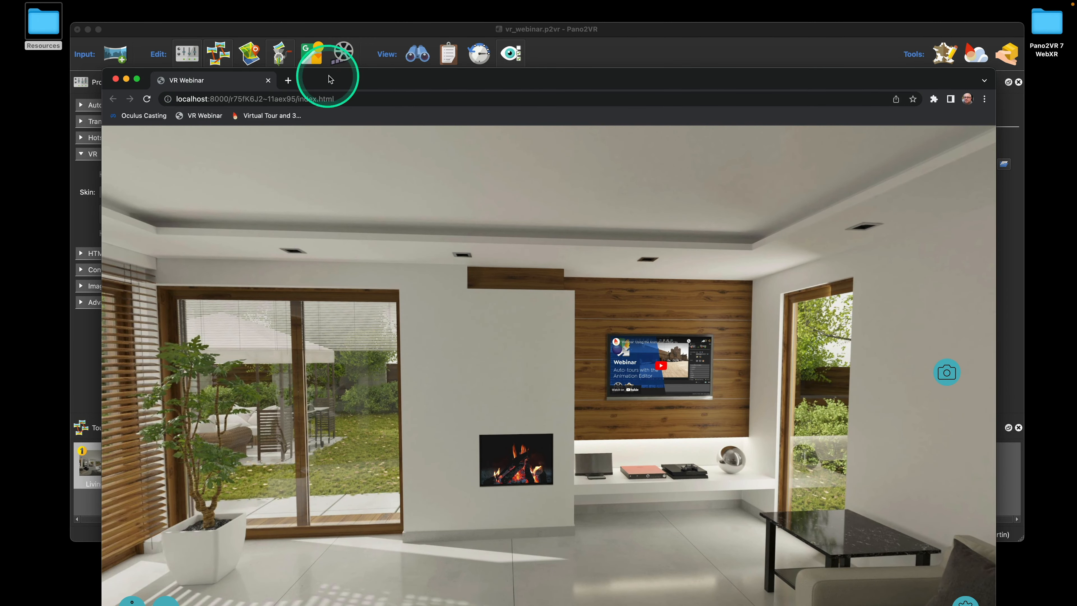
{"action": "left_click_drag", "start_coordinate": [325, 79], "coordinate": [425, 79]}
{"action": "left_click_drag", "start_coordinate": [519, 83], "coordinate": [427, 64]}
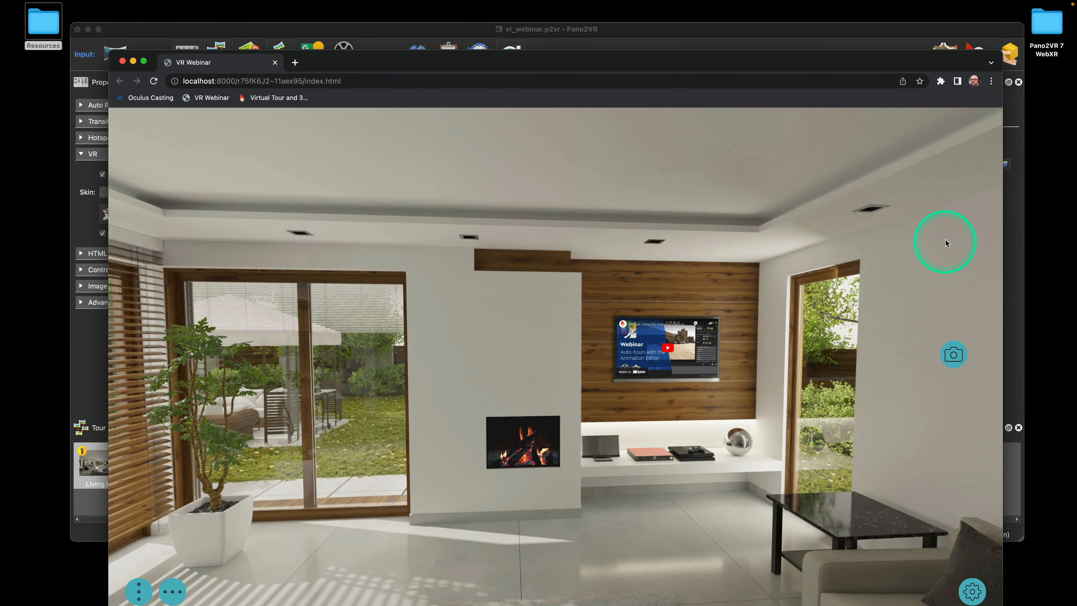
Open Chrome's Developer Tools via More Tools beside the tour
{"action": "left_click", "coordinate": [991, 81]}
{"action": "mouse_move", "coordinate": [842, 288]}
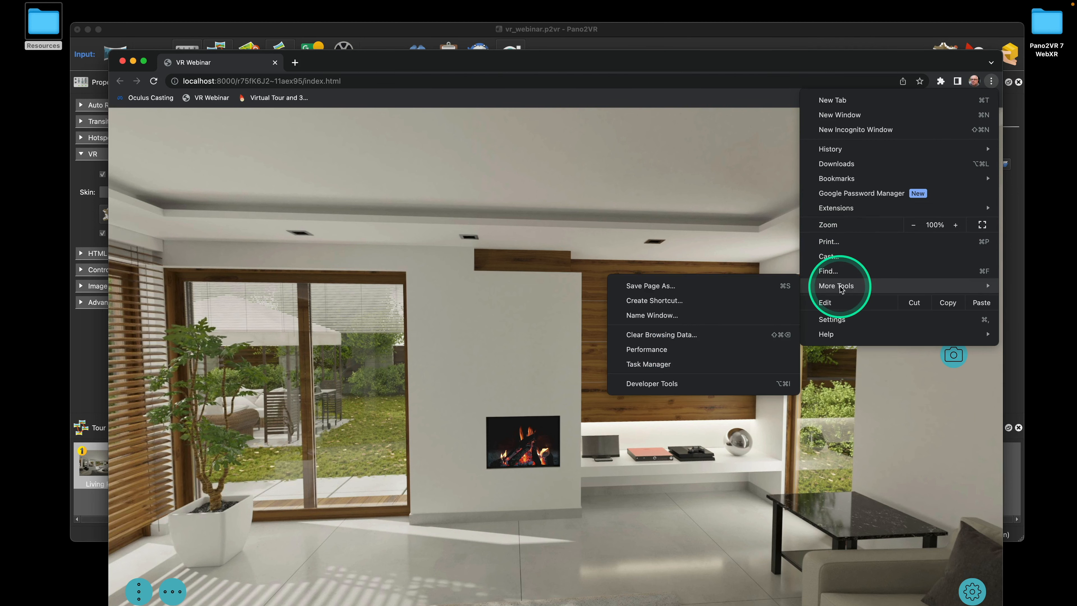
{"action": "left_click", "coordinate": [684, 382]}
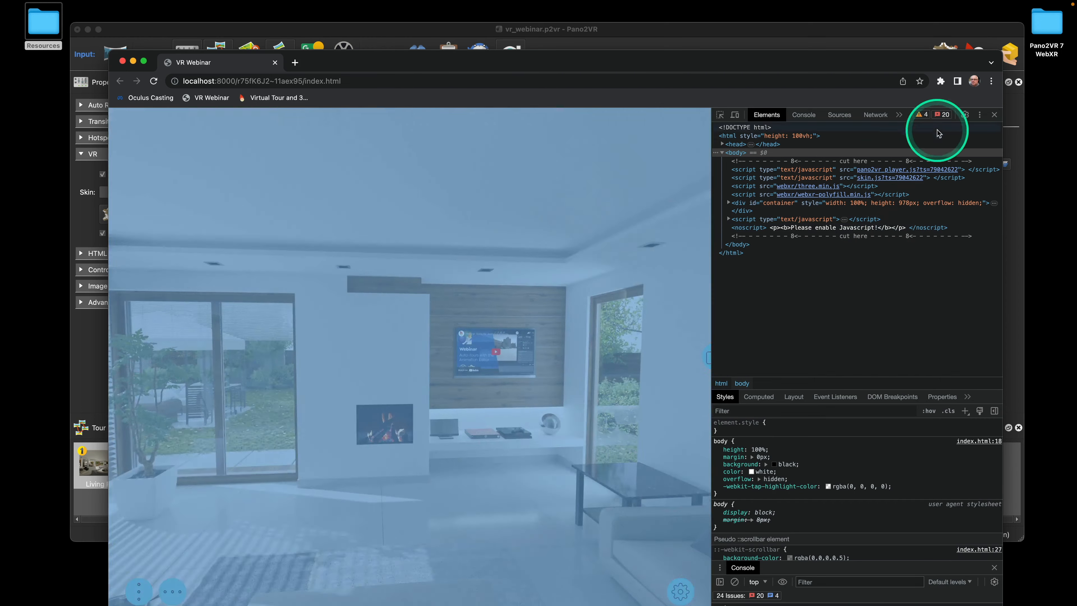
Show the WebXR emulator panel, orbit the headset front-on, and keep Quest 1 as the device
{"action": "left_click", "coordinate": [899, 118]}
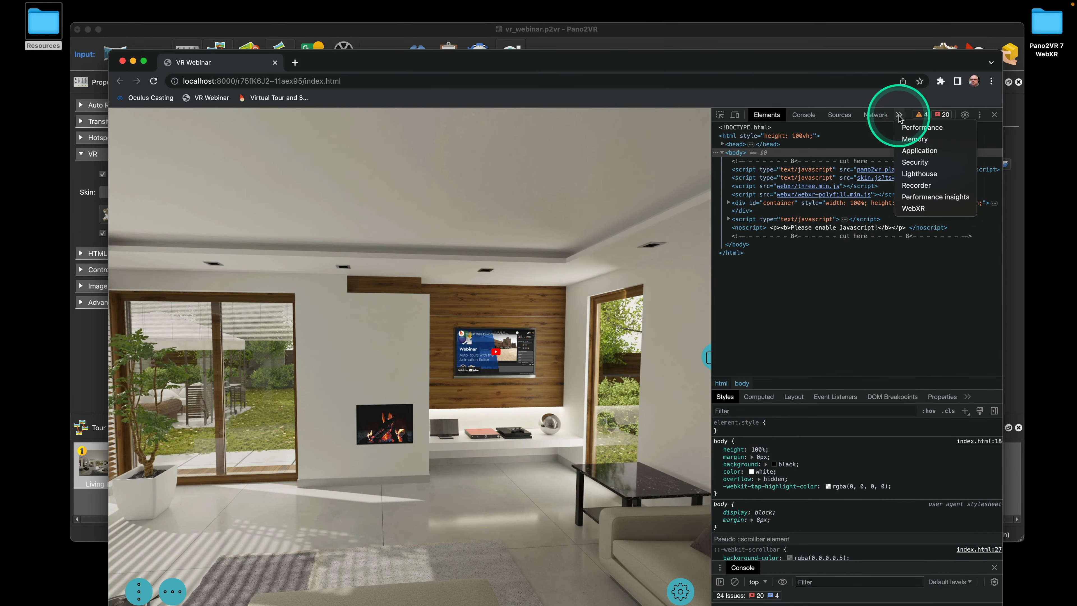
{"action": "left_click", "coordinate": [914, 208]}
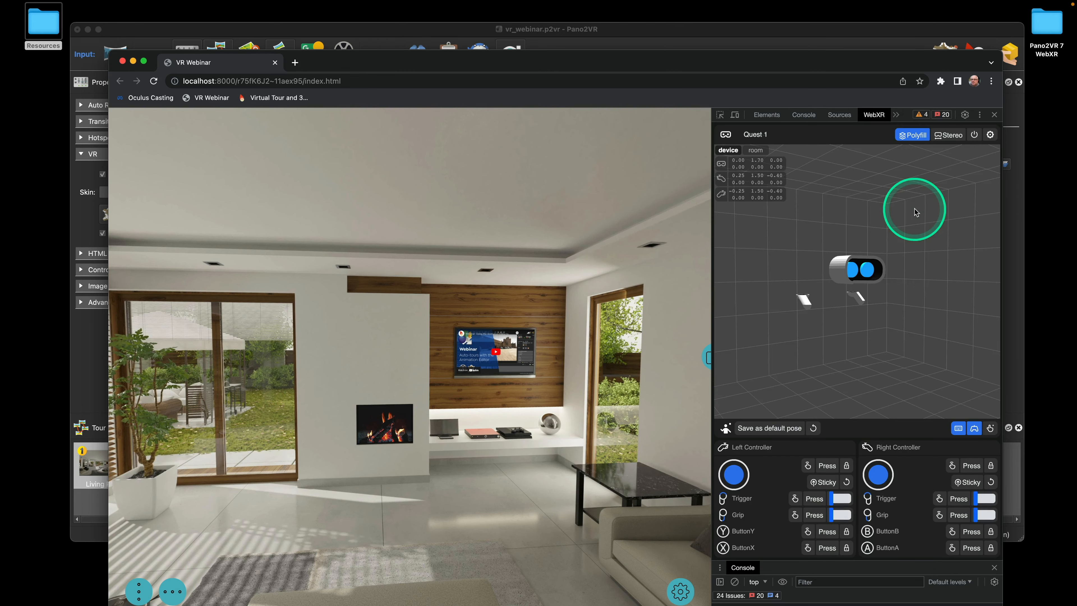
{"action": "left_click_drag", "start_coordinate": [911, 328], "coordinate": [884, 327]}
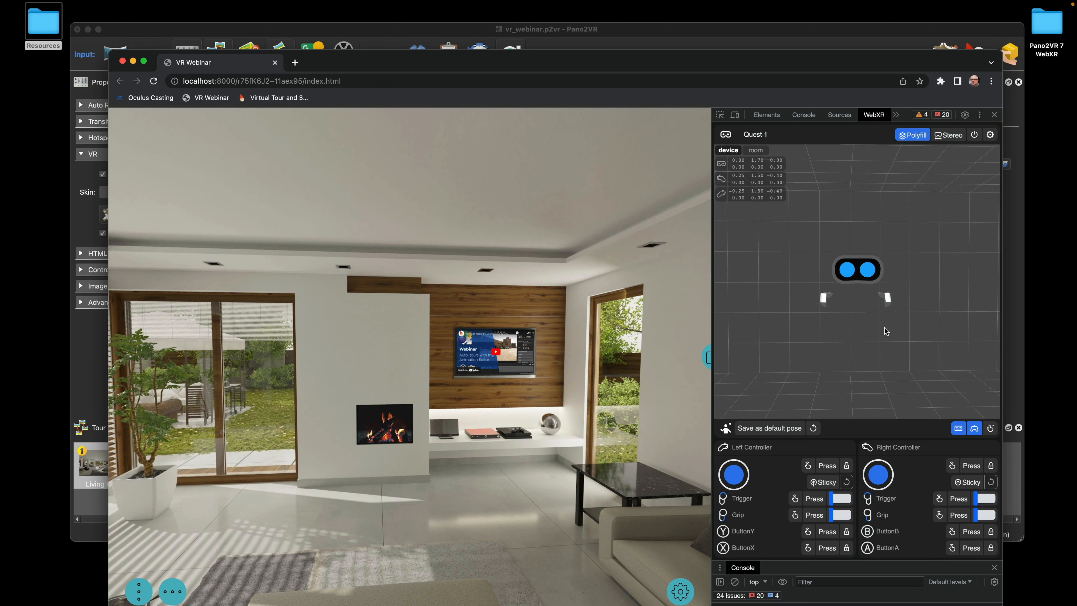
{"action": "left_click", "coordinate": [759, 134]}
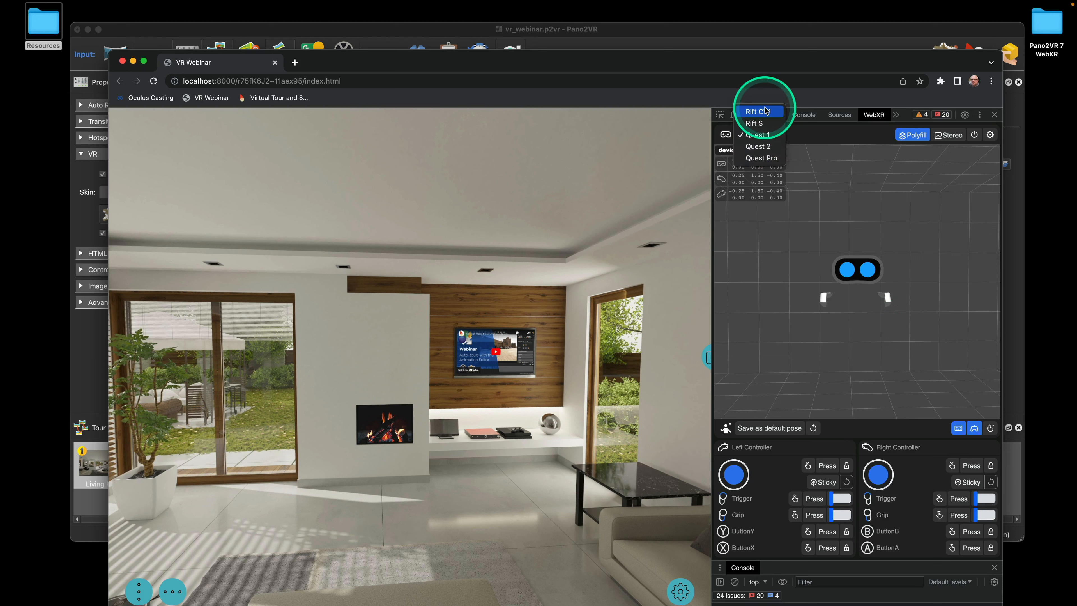
{"action": "left_click", "coordinate": [763, 135]}
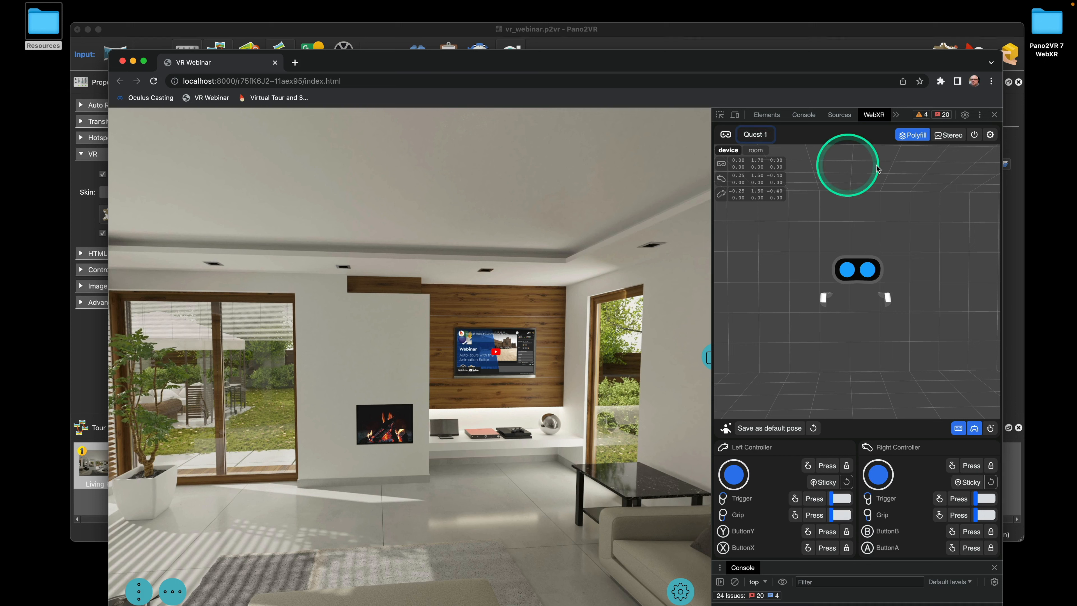
Select both emulated controllers and enter VR mode from the tour's gear menu
{"action": "scroll", "coordinate": [853, 340], "scroll_direction": "up", "scroll_amount": 3}
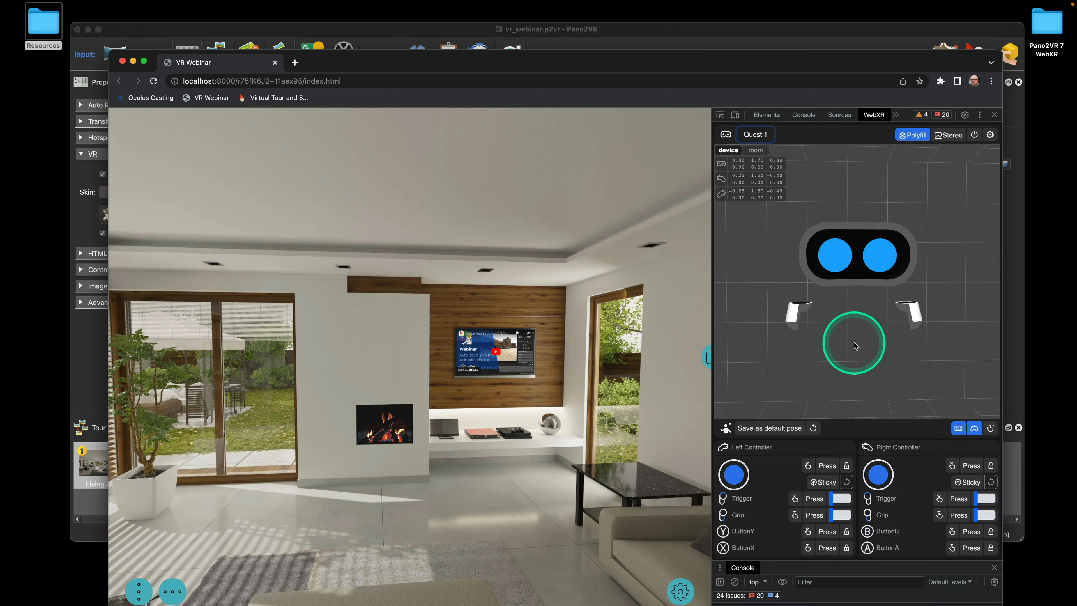
{"action": "left_click", "coordinate": [795, 316]}
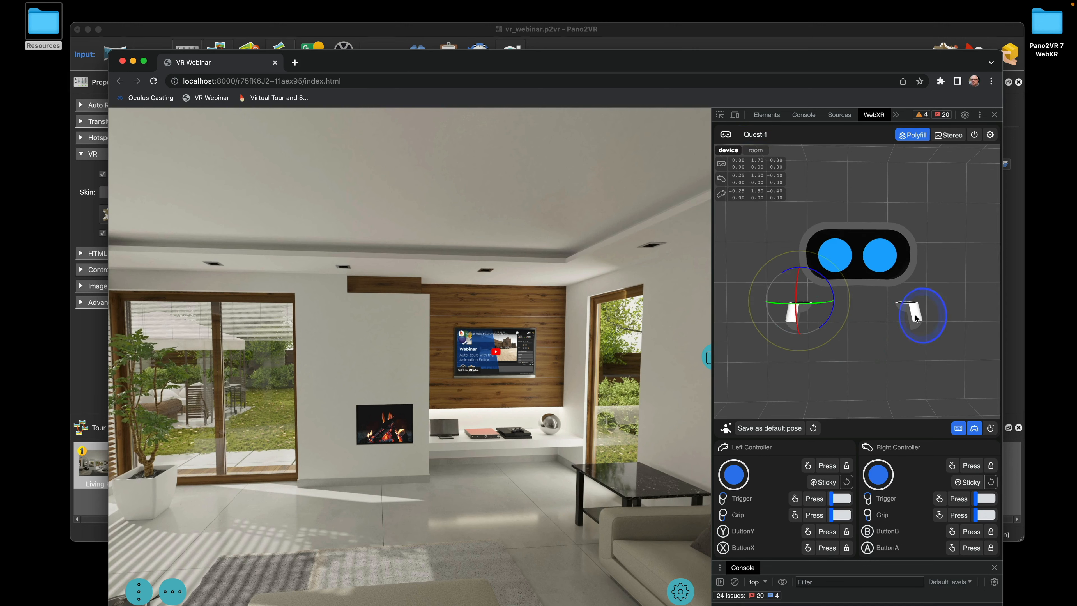
{"action": "left_click", "coordinate": [896, 325]}
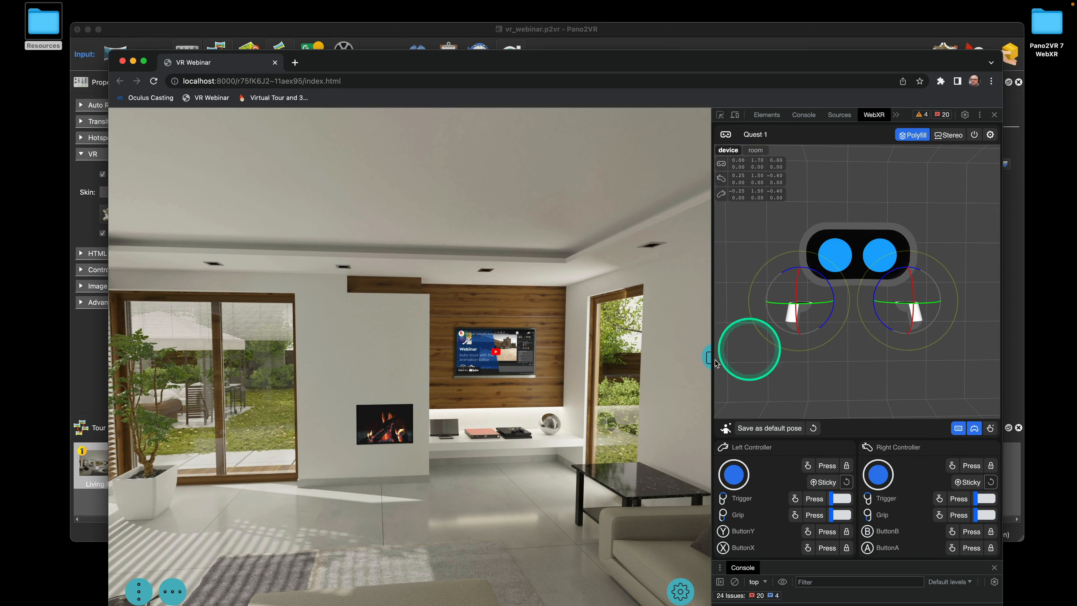
{"action": "left_click", "coordinate": [681, 589]}
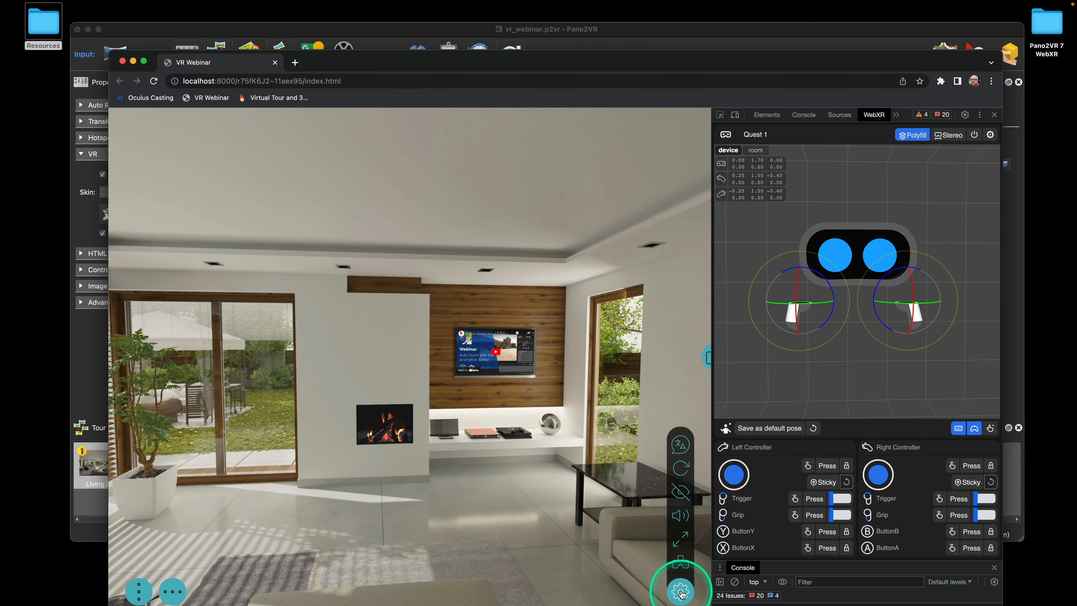
{"action": "left_click", "coordinate": [684, 565]}
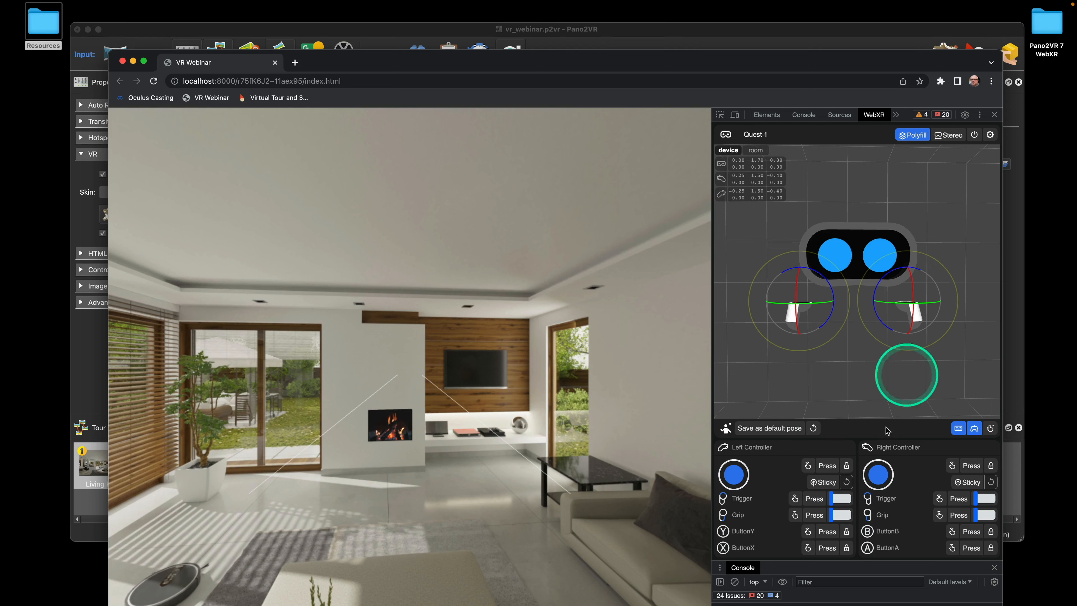
Snap-turn the VR view left and right using the gizmo and arrow keys
{"action": "mouse_move", "coordinate": [882, 480]}
{"action": "left_mouse_down"}
{"action": "mouse_move", "coordinate": [892, 476]}
{"action": "mouse_move", "coordinate": [869, 475]}
{"action": "left_mouse_up"}
{"action": "left_click", "coordinate": [875, 478]}
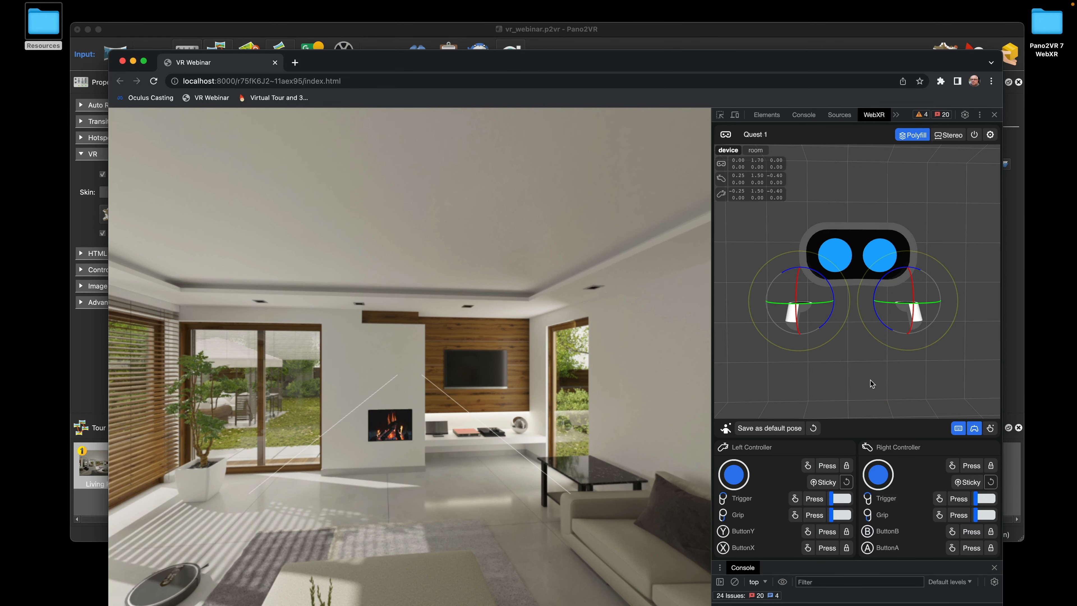
{"action": "key", "text": "Left"}
{"action": "key", "text": "Left"}
{"action": "key", "text": "Left"}
{"action": "key", "text": "Left"}
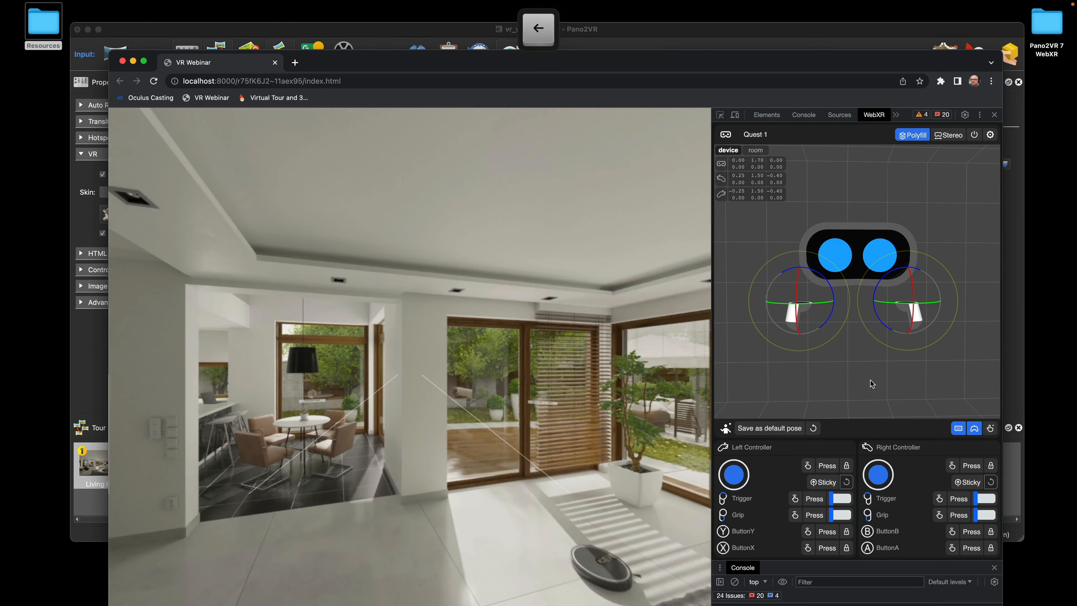
{"action": "key", "text": "Left"}
{"action": "key", "text": "Right"}
{"action": "key", "text": "Right"}
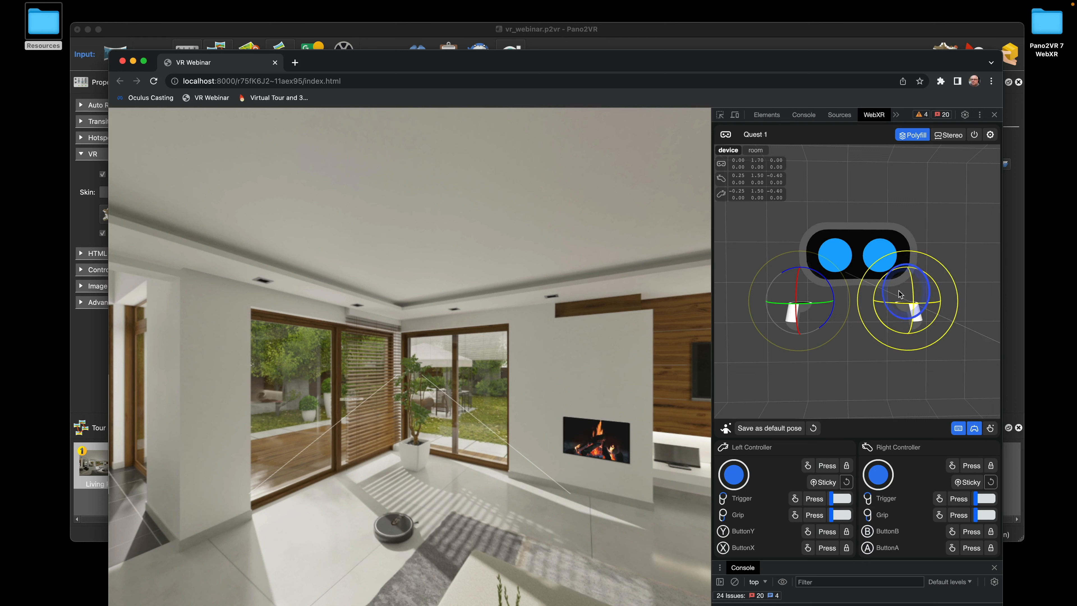
Aim the right controller at the Entryway to Patio hotspot, trigger it, and turn back to the living room
{"action": "left_click_drag", "start_coordinate": [899, 290], "coordinate": [903, 290]}
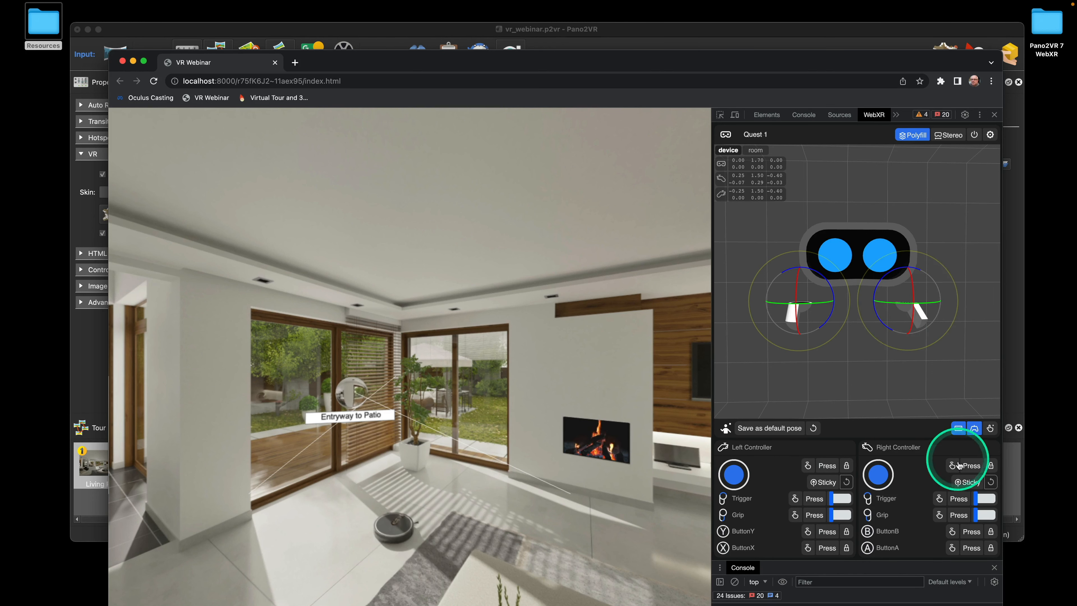
{"action": "left_click", "coordinate": [960, 500]}
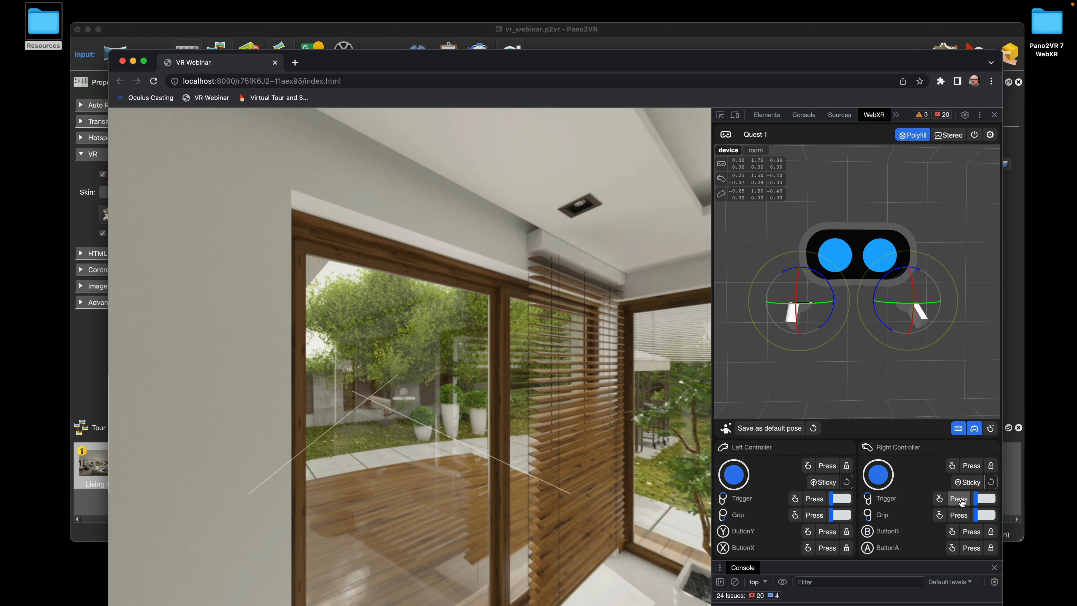
{"action": "left_click", "coordinate": [906, 440]}
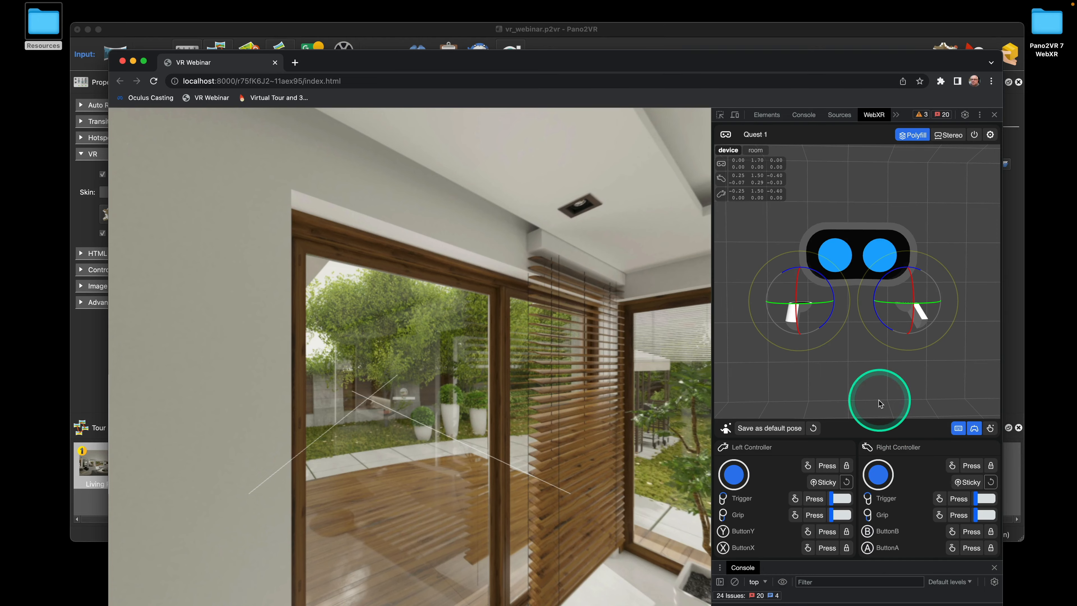
{"action": "key", "text": "Right"}
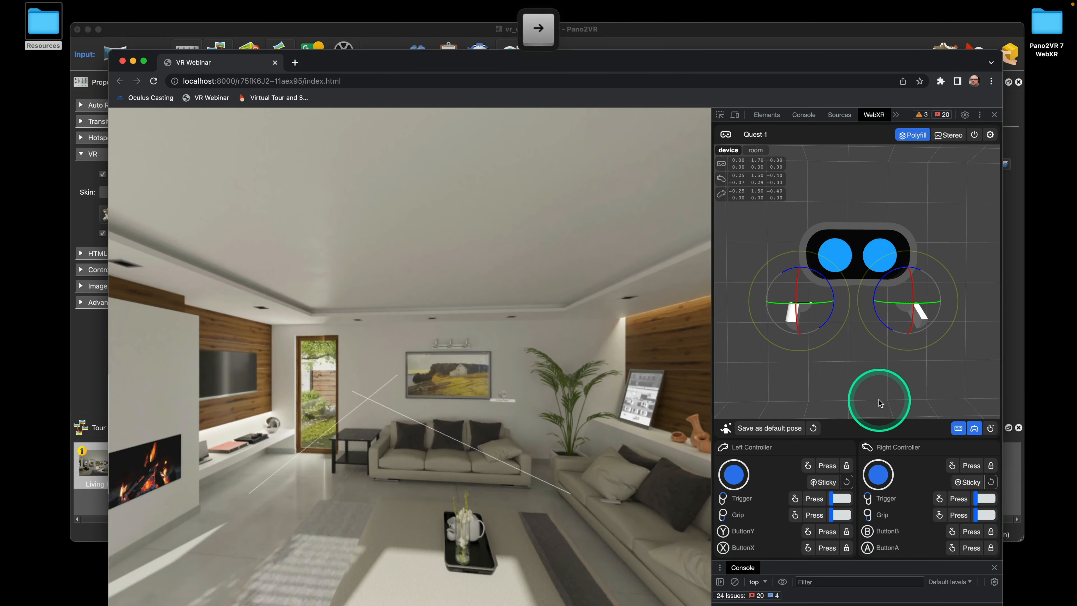
Choose feather_vr.ggsk from the VR Skin dropdown in Pano2VR's Web Output properties
{"action": "left_click", "coordinate": [103, 336]}
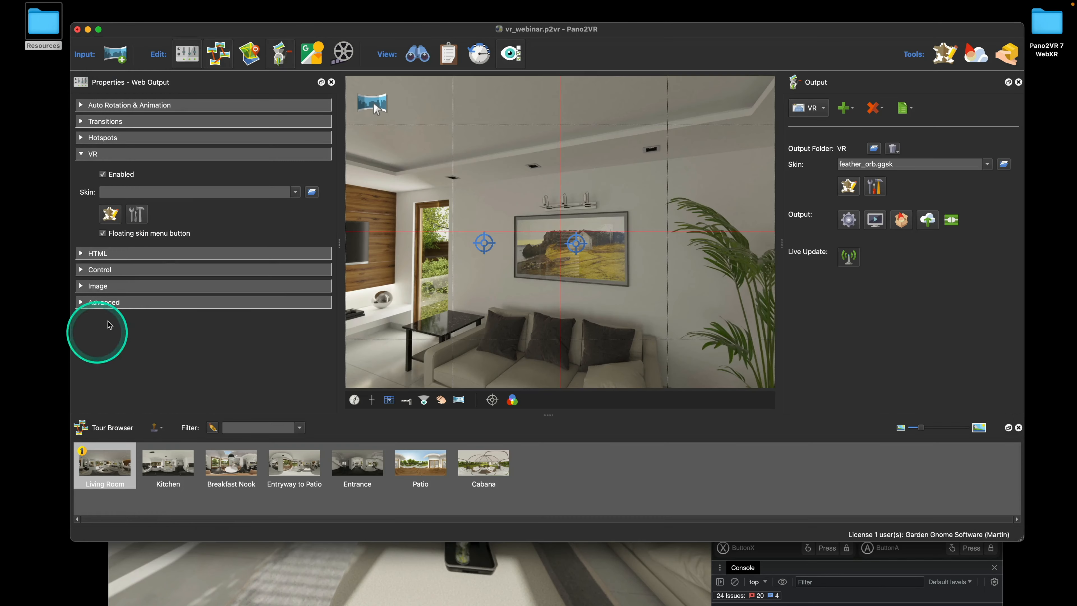
{"action": "left_click", "coordinate": [297, 193]}
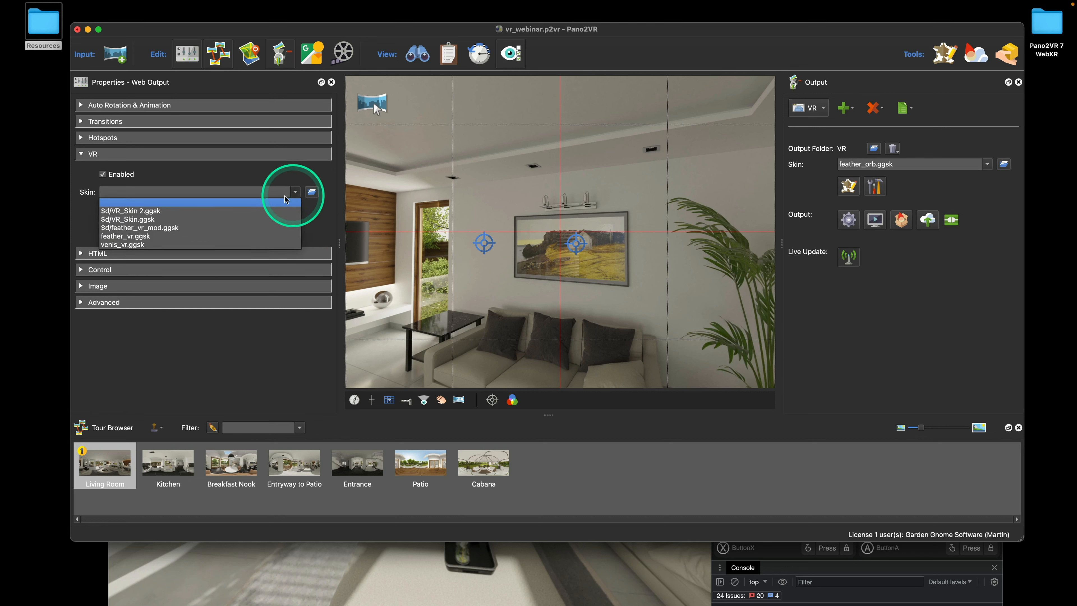
{"action": "left_click", "coordinate": [253, 239]}
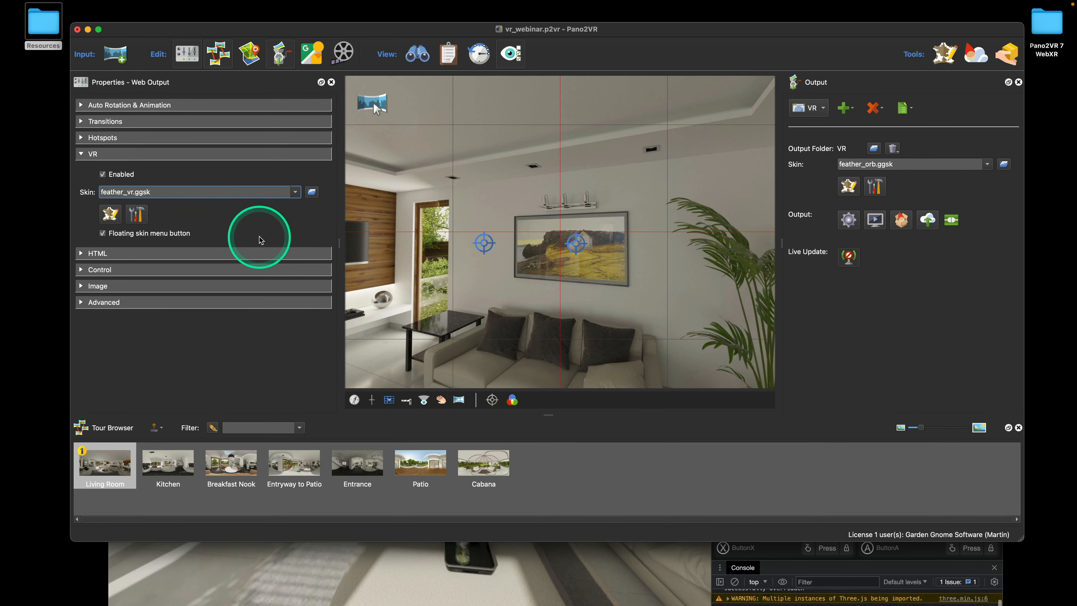
Reload the tour in Chrome, dismiss the sound prompt, and enter VR mode from the gear menu
{"action": "left_click", "coordinate": [575, 558]}
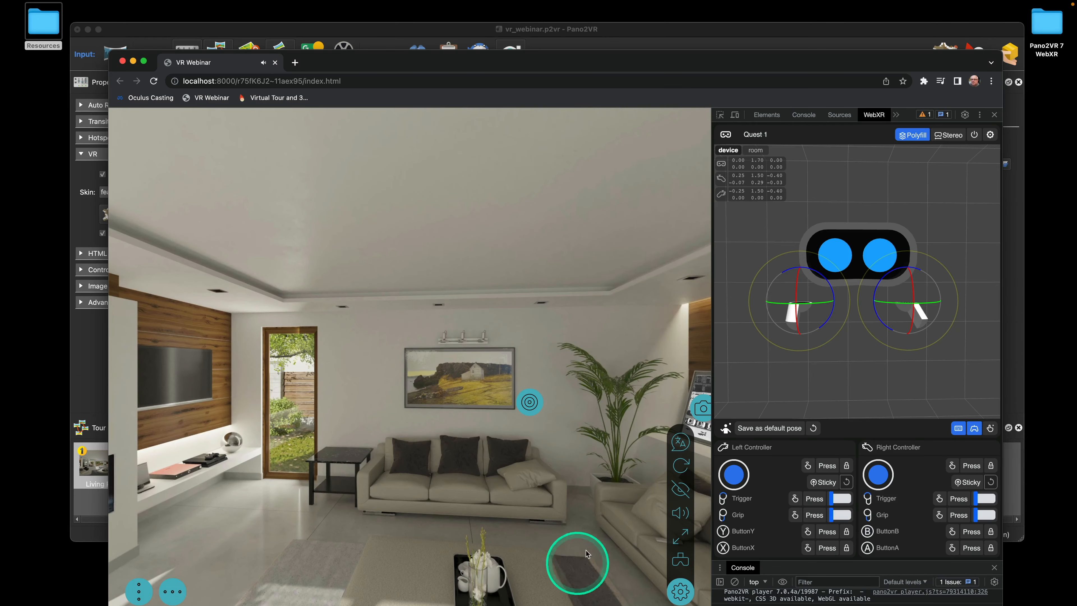
{"action": "left_click", "coordinate": [154, 81]}
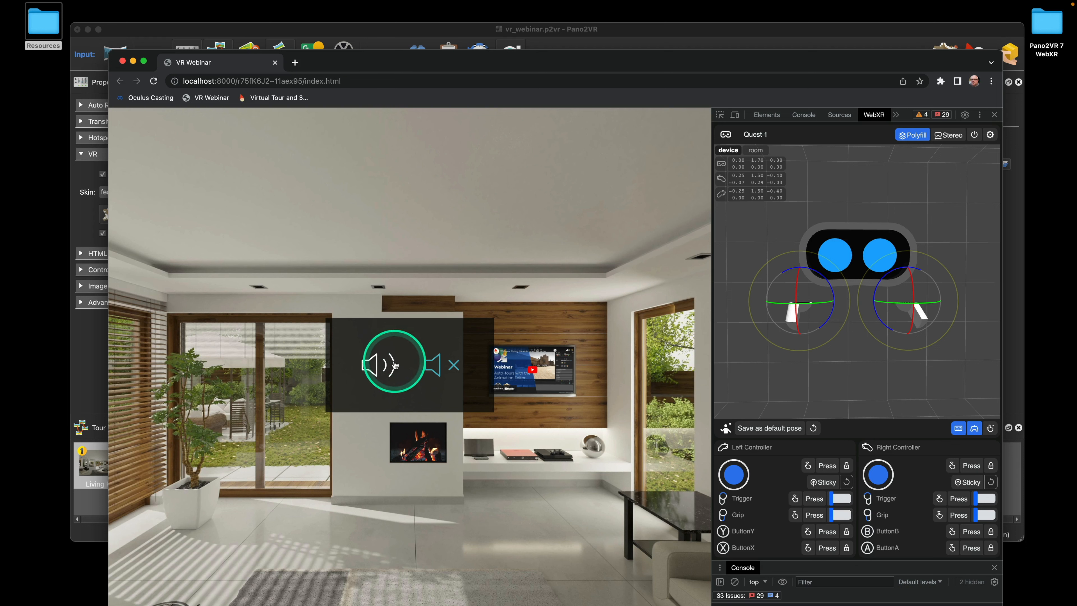
{"action": "left_click", "coordinate": [397, 380]}
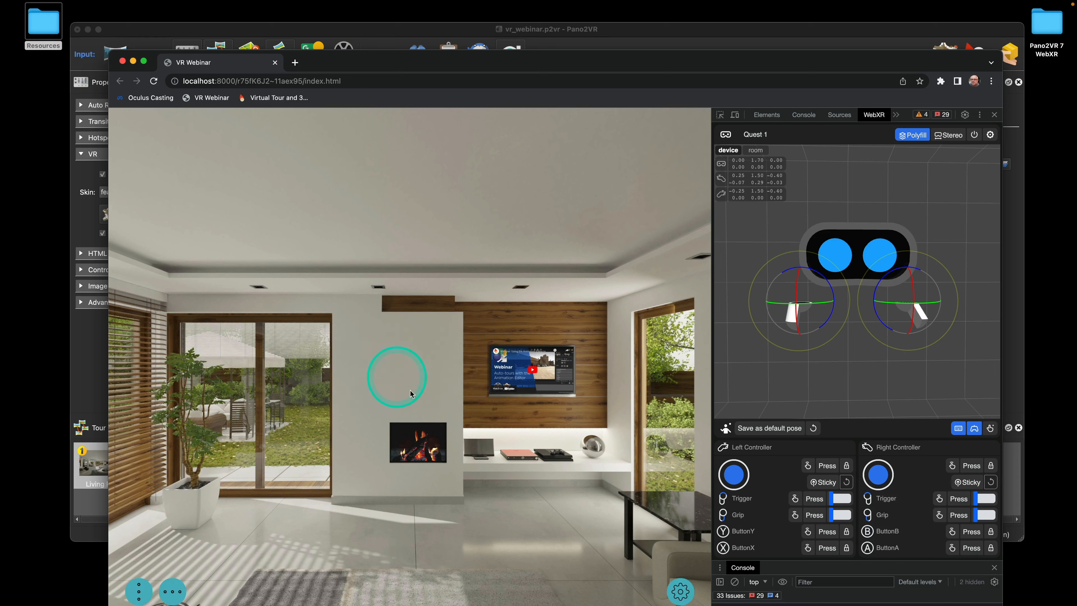
{"action": "left_click", "coordinate": [684, 582]}
{"action": "left_click", "coordinate": [680, 560]}
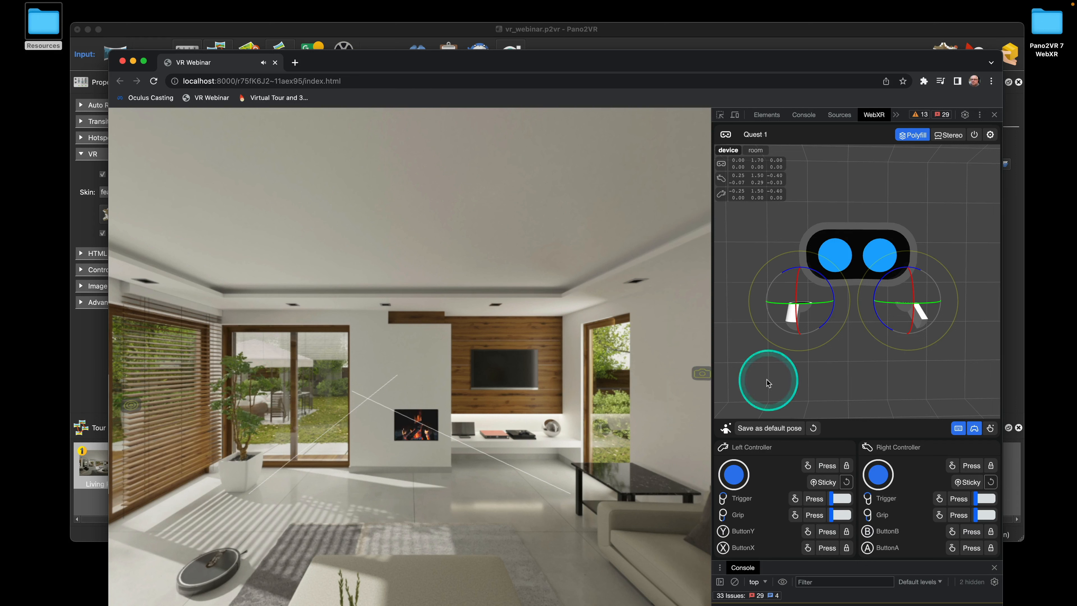
Turn toward the painting wall and aim the right controller's laser at the painting hotspot
{"action": "key", "text": "Left"}
{"action": "key", "text": "Left"}
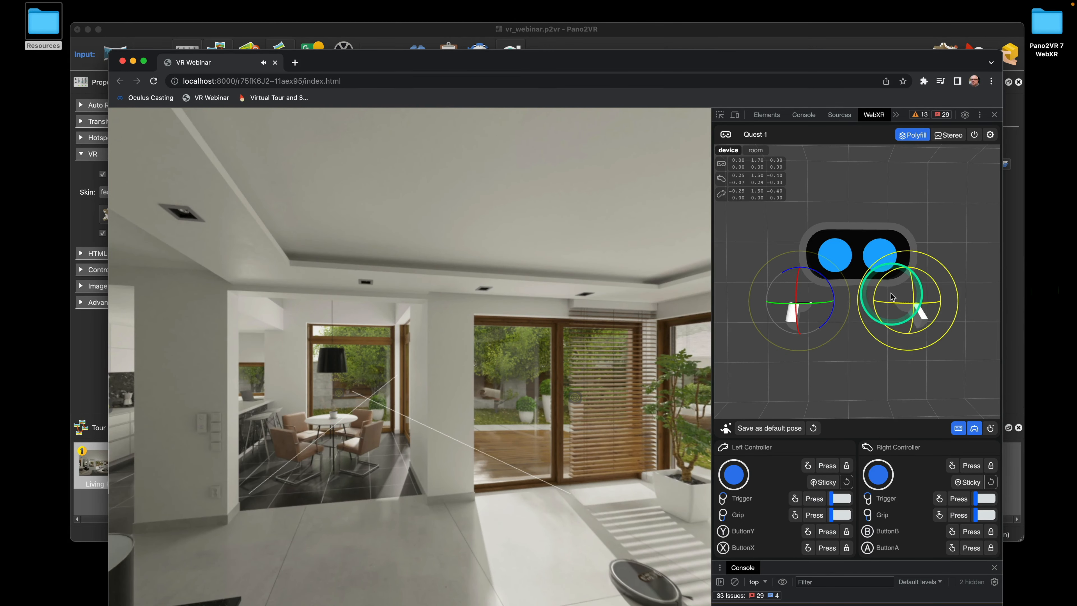
{"action": "left_click_drag", "start_coordinate": [895, 292], "coordinate": [890, 298]}
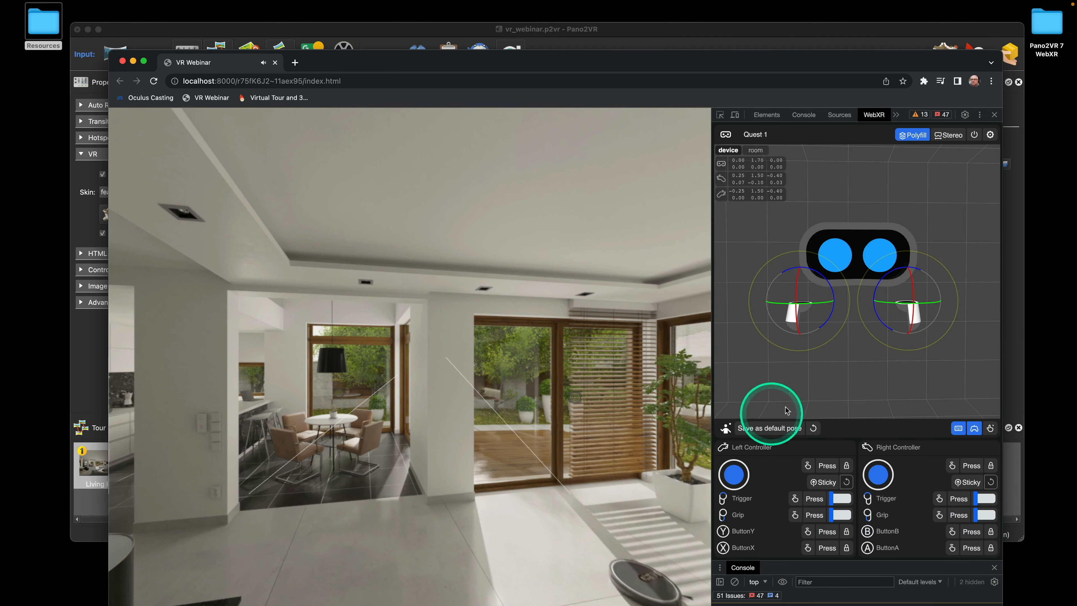
{"action": "key", "text": "Right"}
{"action": "key", "text": "Right"}
{"action": "key", "text": "Right"}
{"action": "key", "text": "Right"}
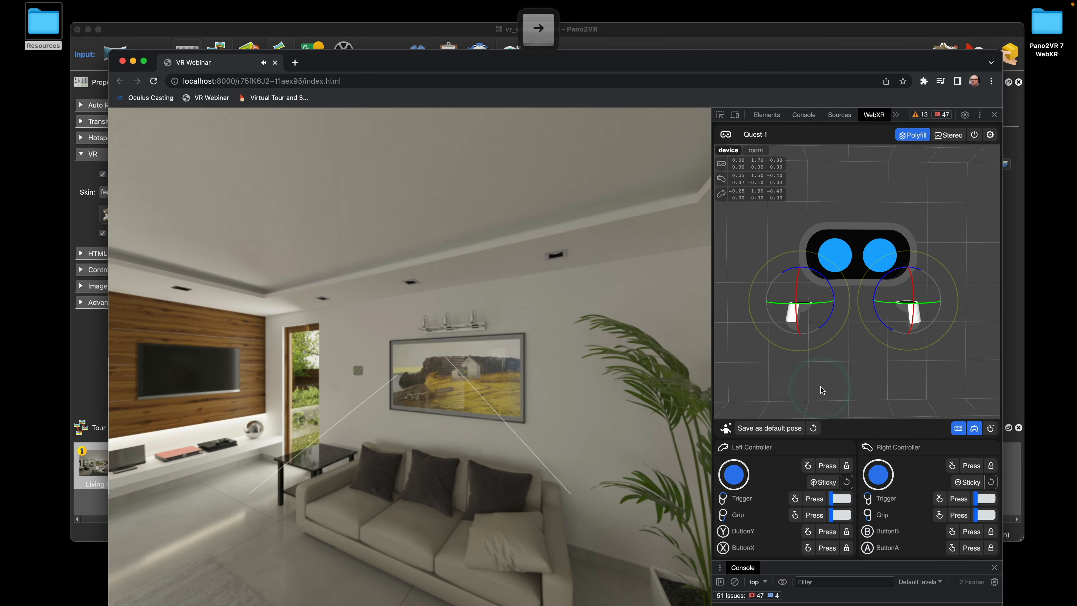
{"action": "left_click_drag", "start_coordinate": [898, 296], "coordinate": [894, 289]}
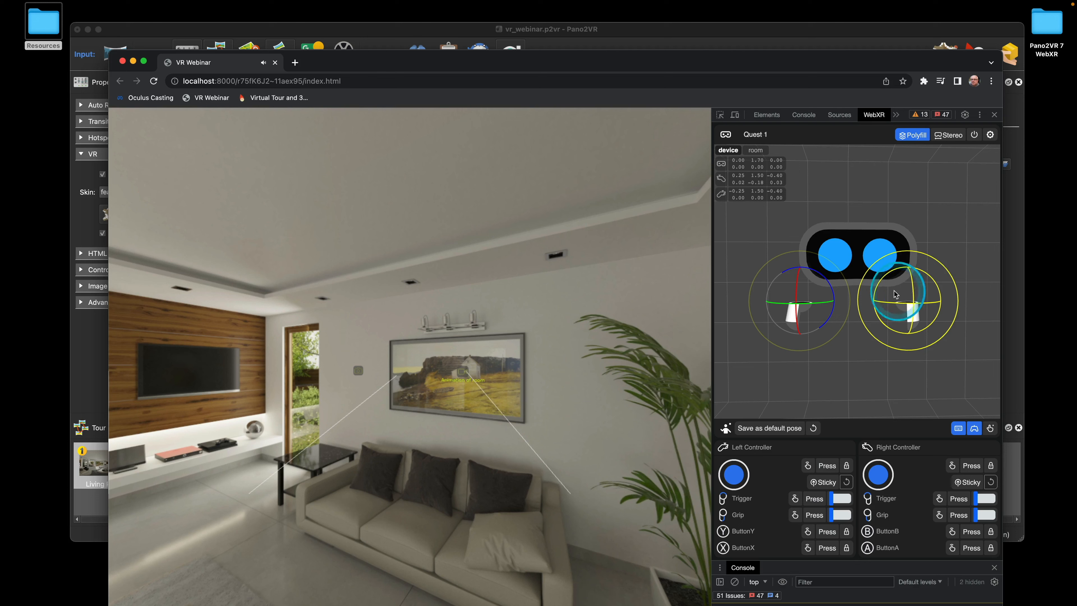
Trigger the painting hotspot to open its panorama preview, then close it with the right trigger
{"action": "left_click", "coordinate": [959, 499]}
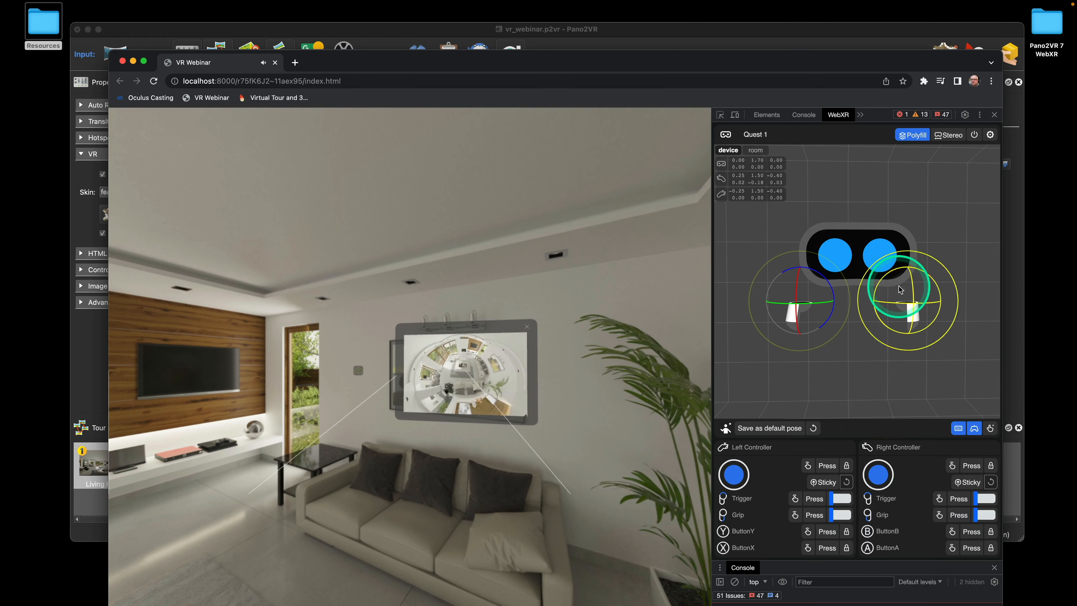
{"action": "left_click_drag", "start_coordinate": [895, 290], "coordinate": [890, 291]}
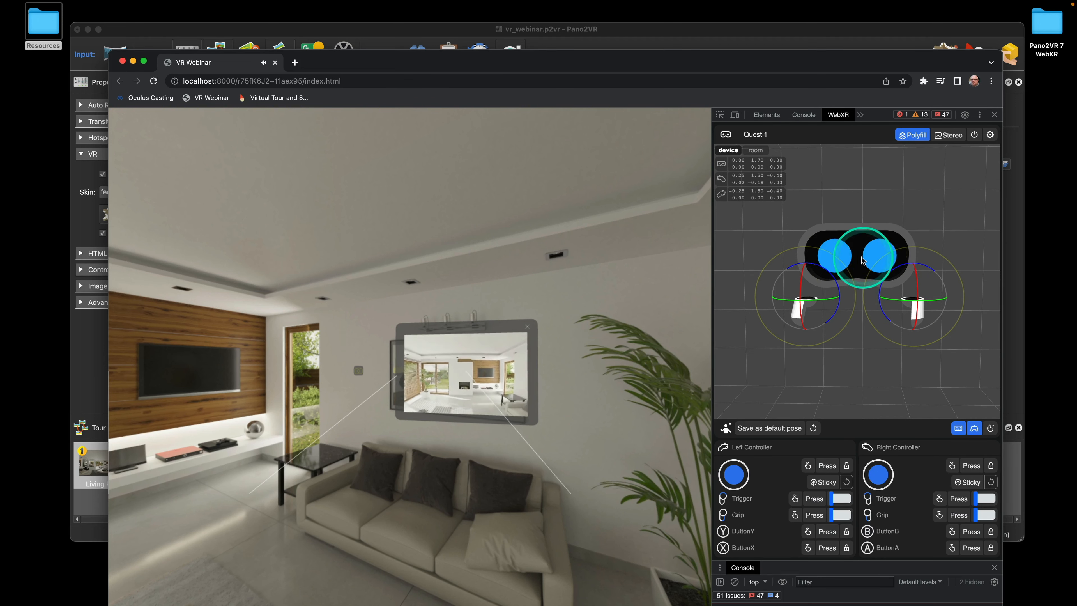
{"action": "left_click_drag", "start_coordinate": [915, 287], "coordinate": [903, 299]}
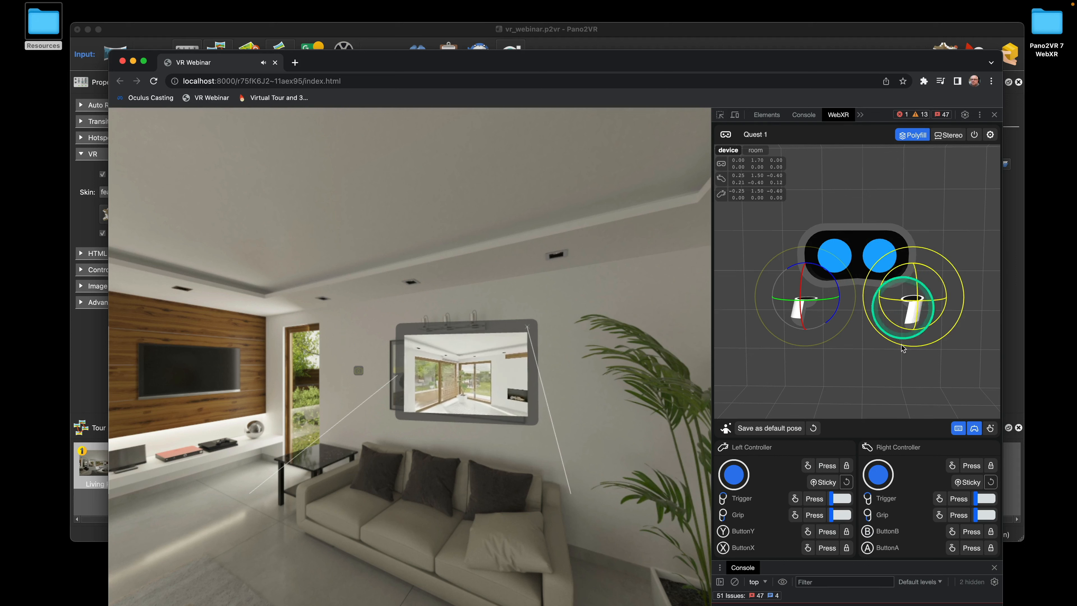
{"action": "left_click", "coordinate": [959, 500]}
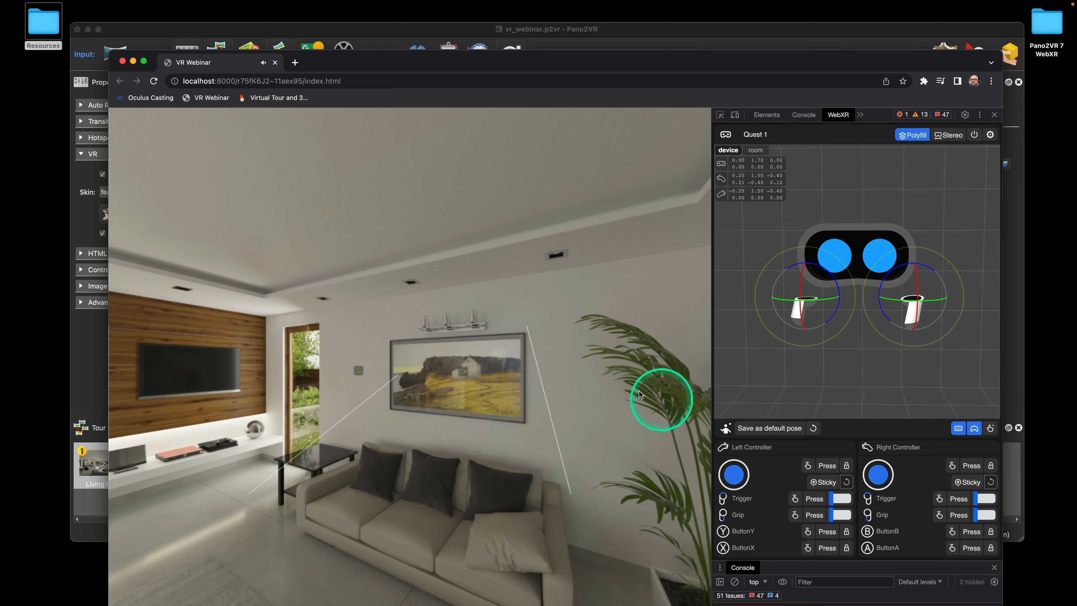
Aim the left controller at the NYC Street hotspot and trigger its image popup
{"action": "left_click_drag", "start_coordinate": [840, 294], "coordinate": [810, 287]}
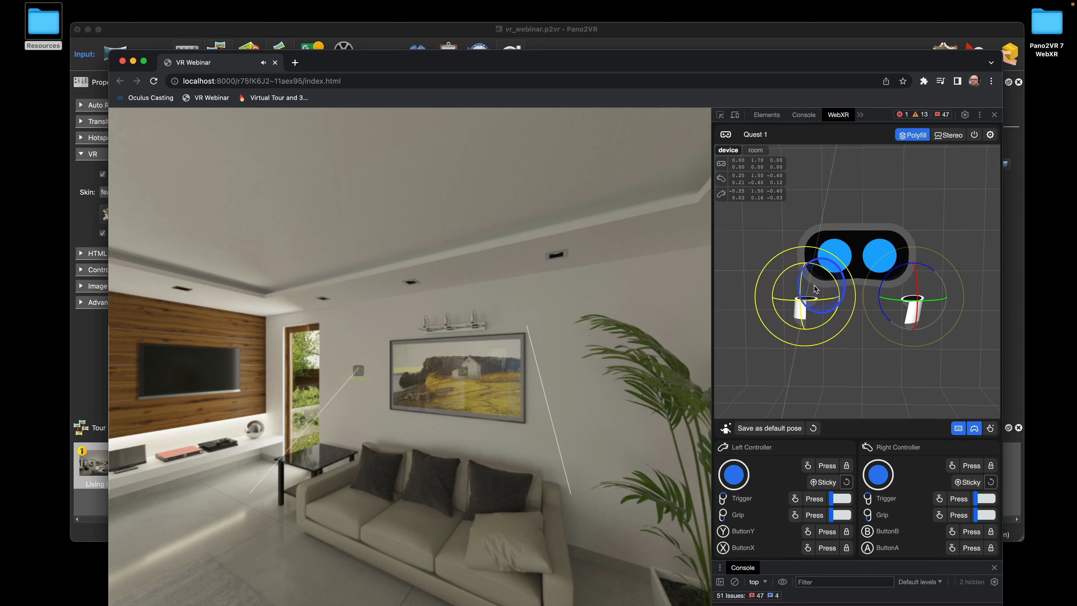
{"action": "left_click", "coordinate": [814, 499]}
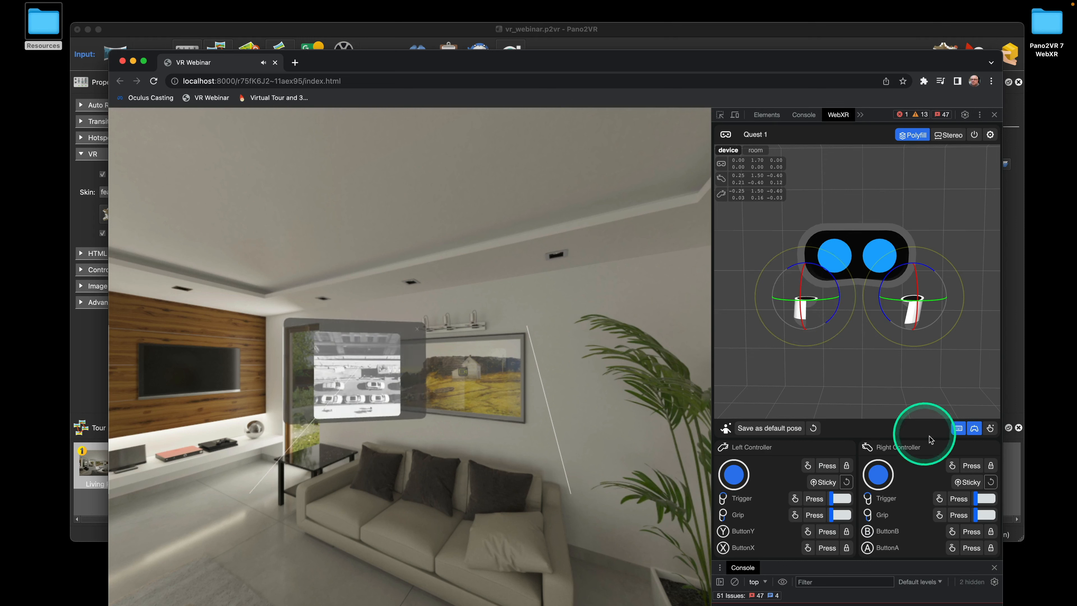
{"action": "left_click_drag", "start_coordinate": [902, 282], "coordinate": [914, 291]}
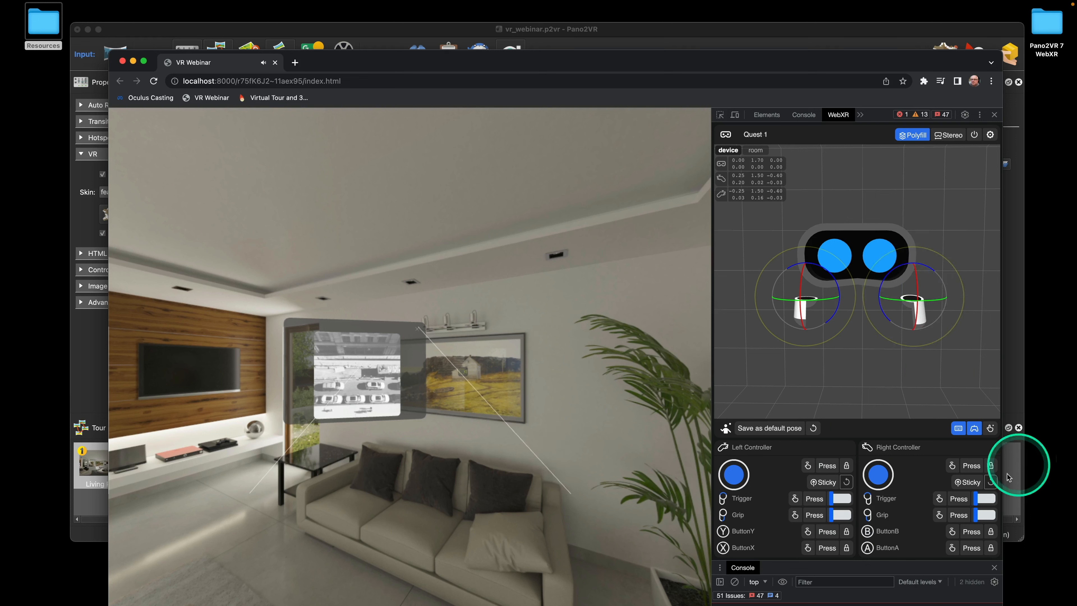
Close the NYC Street image popup, return to Pano2VR and select the painting hotspot
{"action": "left_click", "coordinate": [966, 501]}
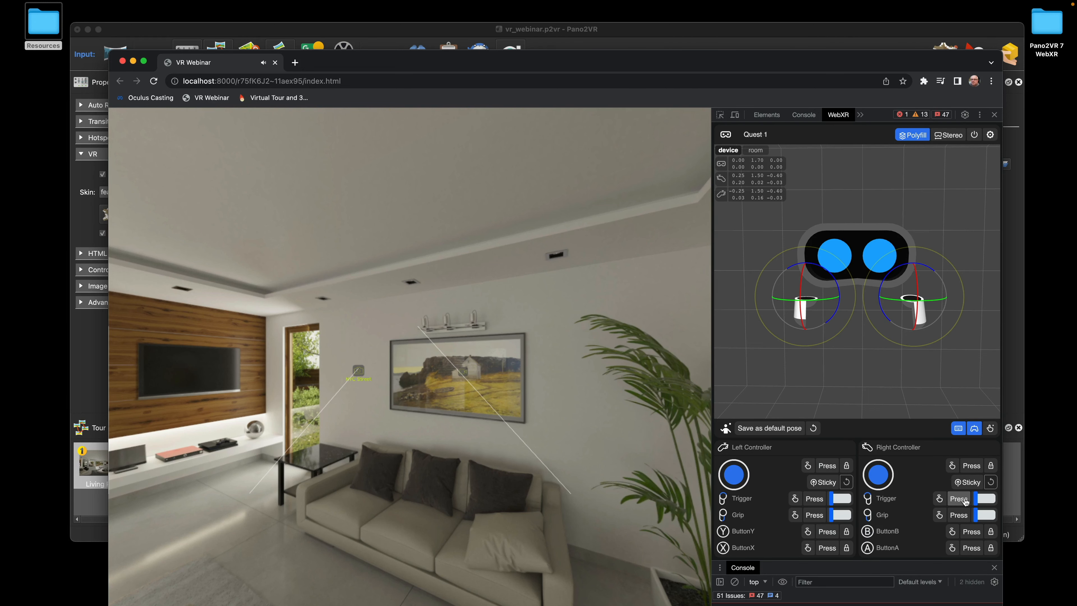
{"action": "left_click", "coordinate": [741, 38]}
{"action": "left_click", "coordinate": [582, 285]}
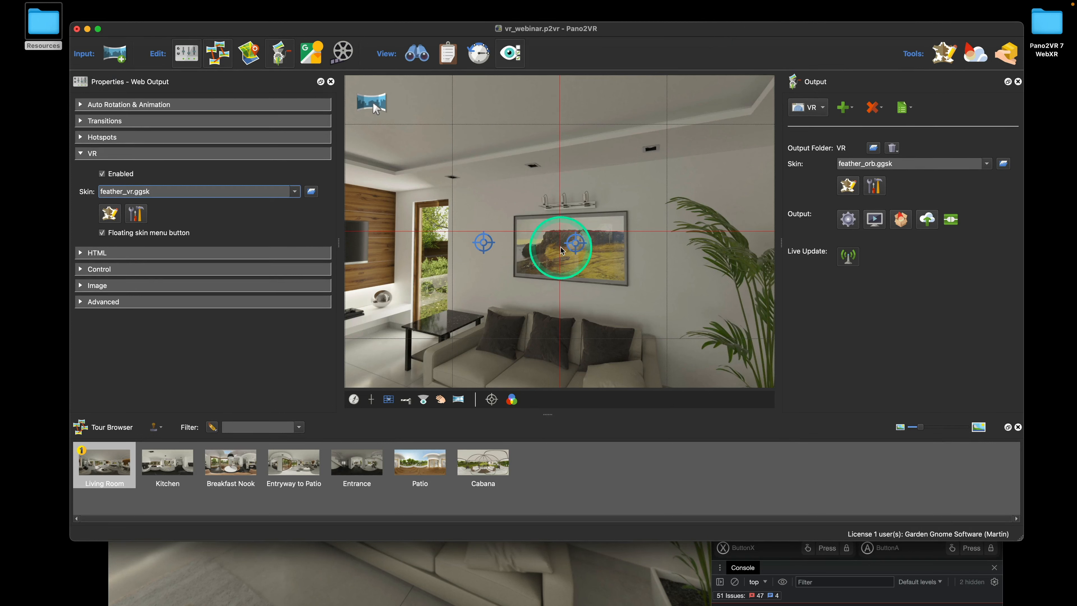
Turn the VR tour to the fireplace and painting walls, follow the framed-picture hotspot, then return to Pano2VR
{"action": "left_click", "coordinate": [575, 580]}
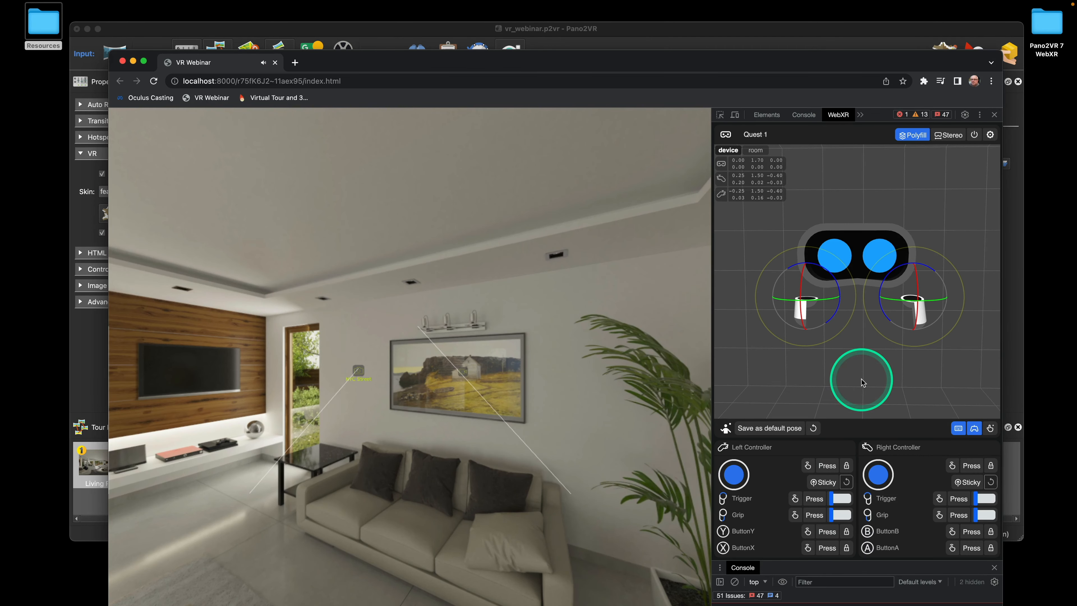
{"action": "key", "text": "Left"}
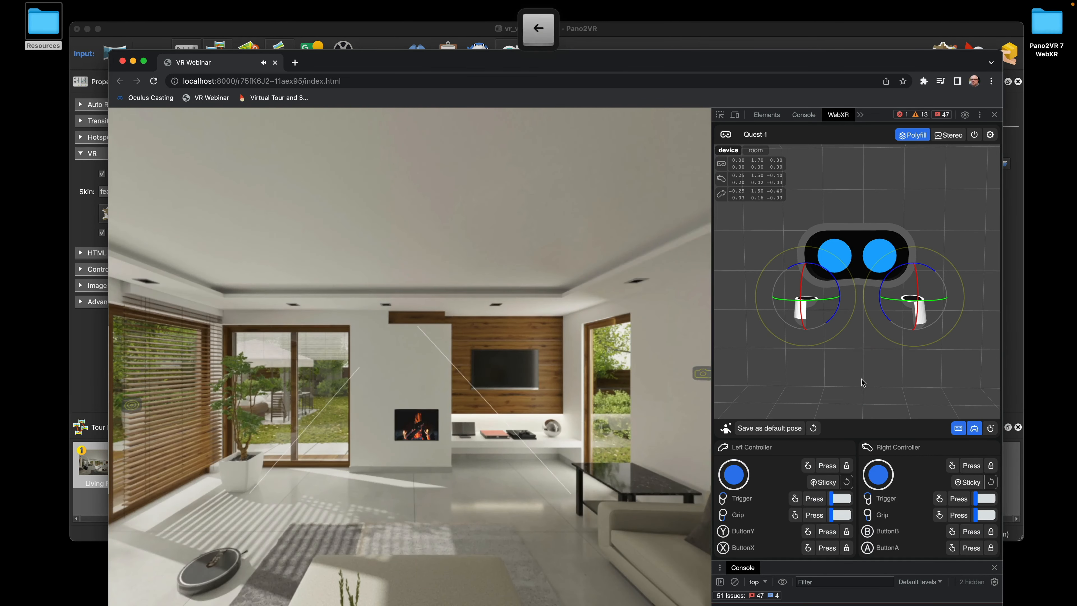
{"action": "key", "text": "Right"}
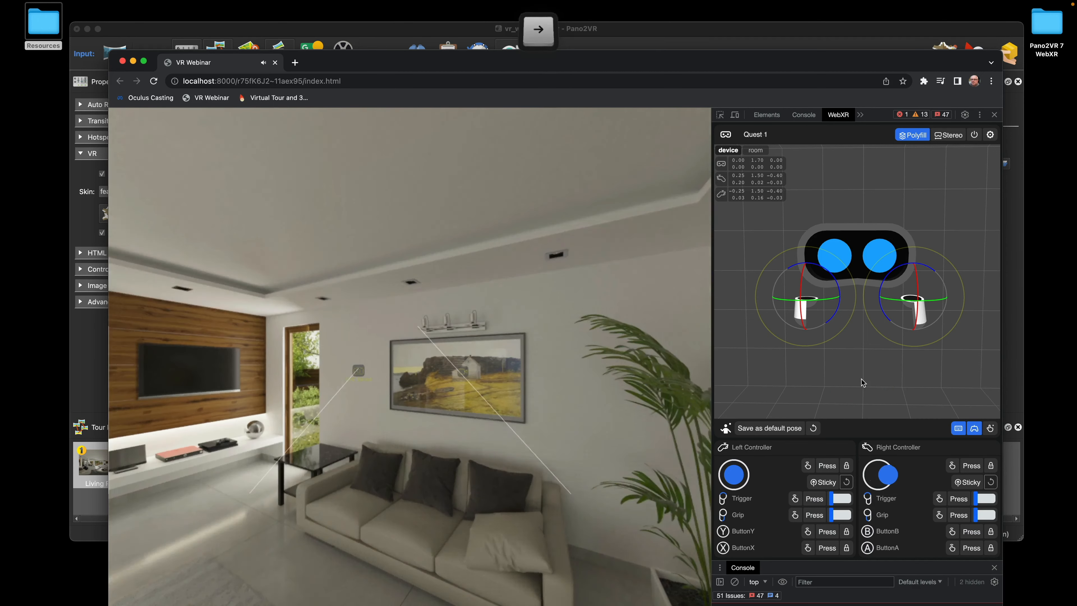
{"action": "key", "text": "Right"}
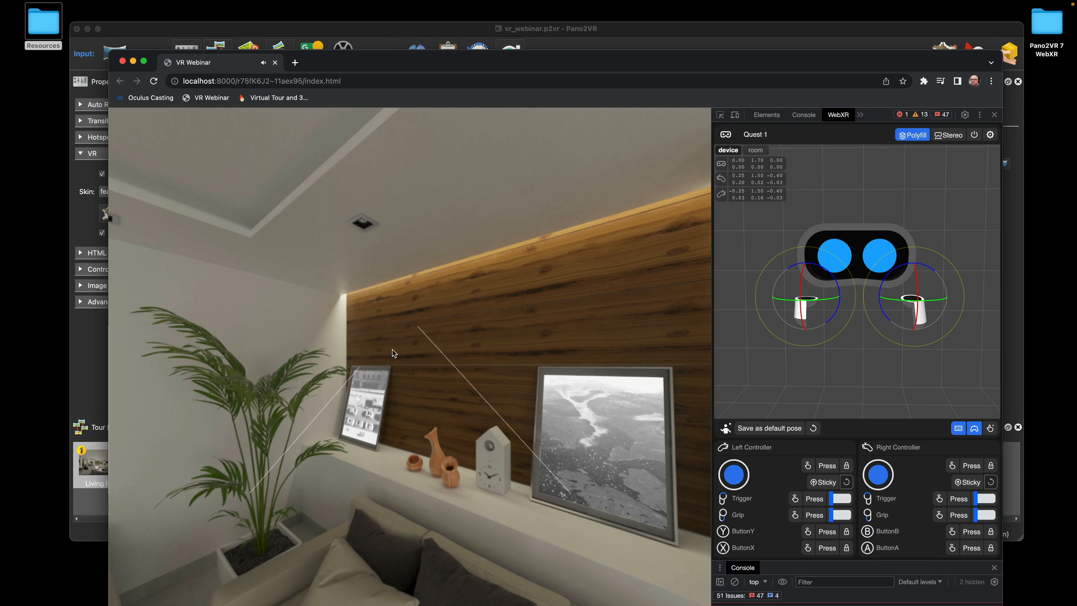
{"action": "left_click", "coordinate": [359, 399]}
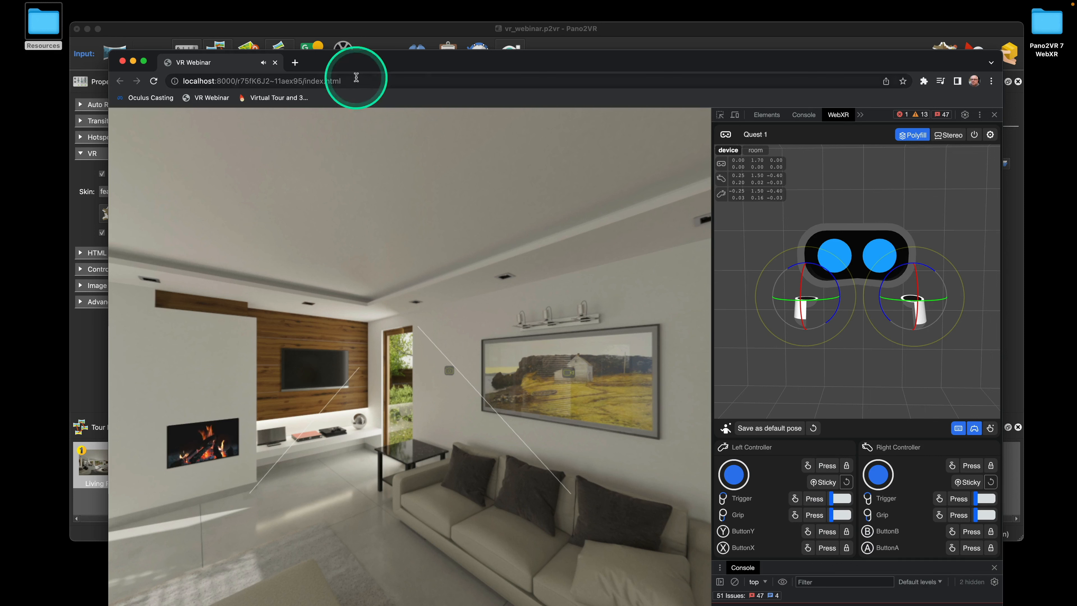
{"action": "left_click_drag", "start_coordinate": [419, 65], "coordinate": [421, 59]}
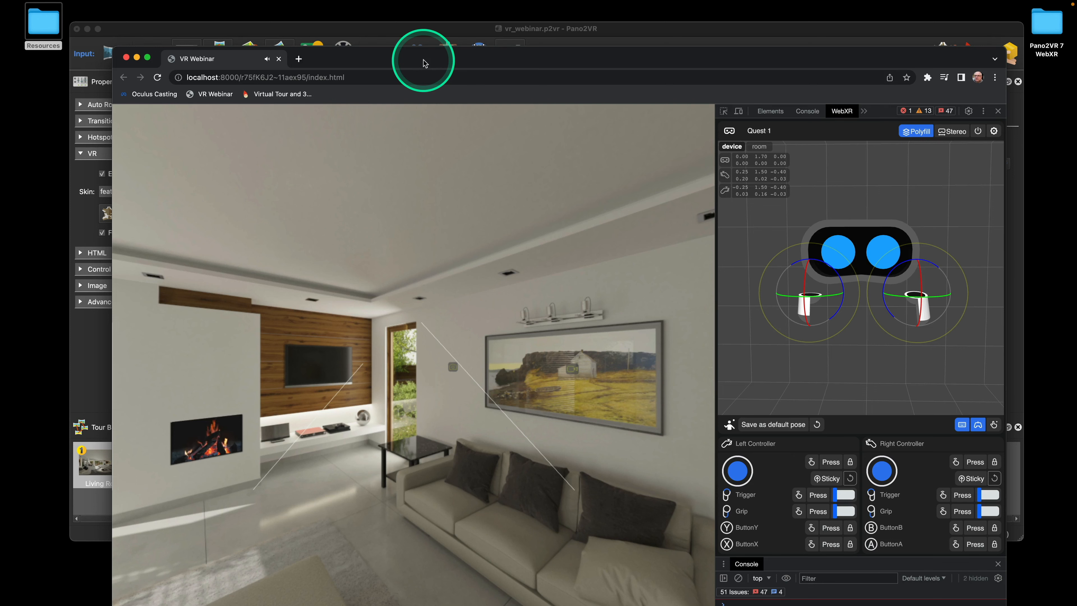
{"action": "left_click", "coordinate": [424, 36]}
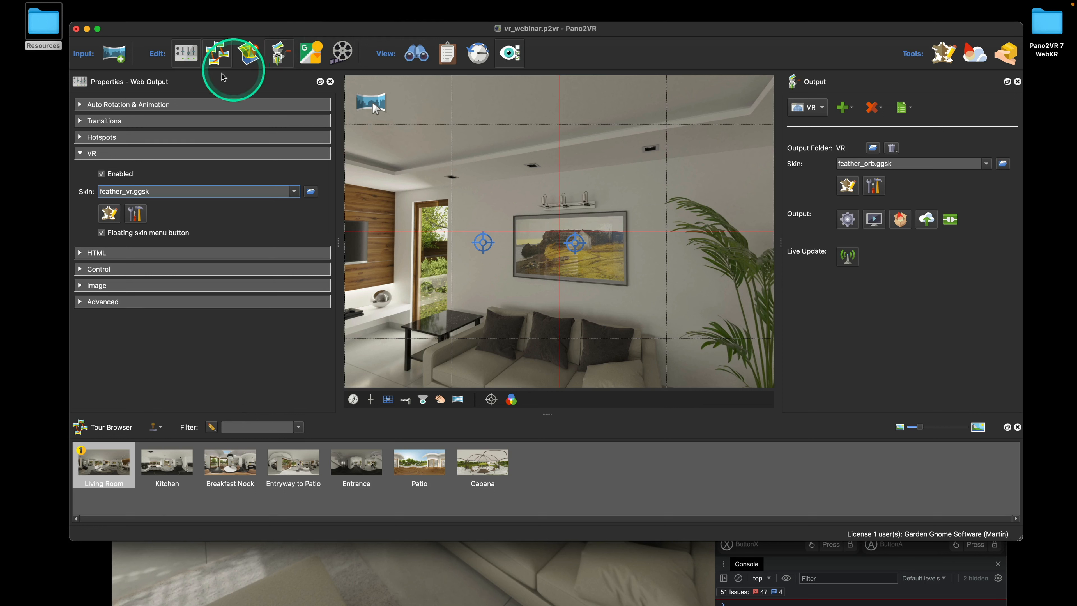
Pick VR_Skin 2.ggsk from the VR Skin dropdown and open it in the Skin Editor
{"action": "left_click", "coordinate": [293, 191]}
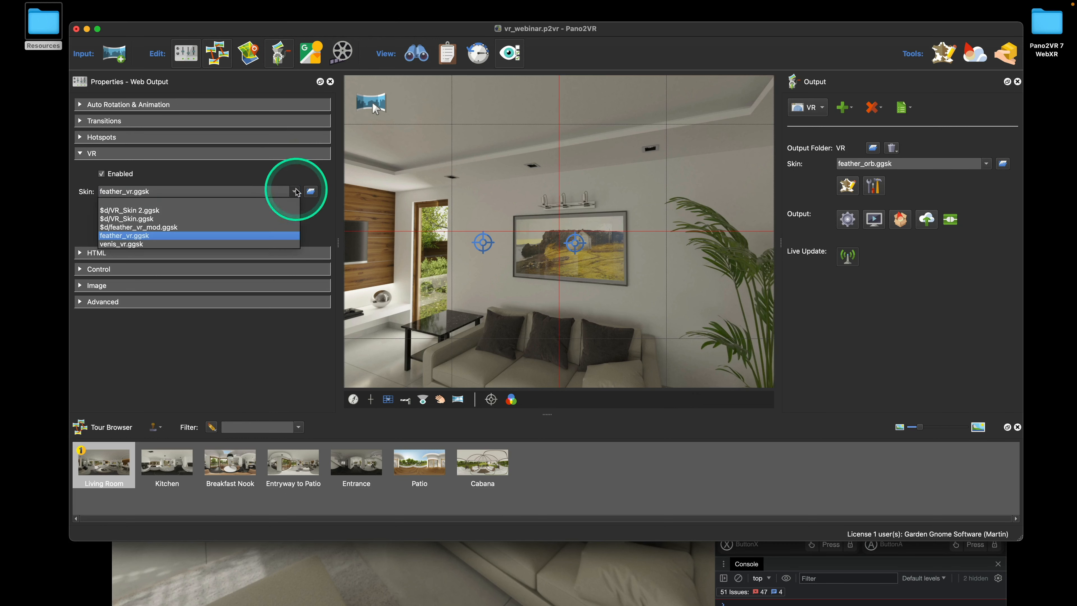
{"action": "left_click", "coordinate": [275, 214]}
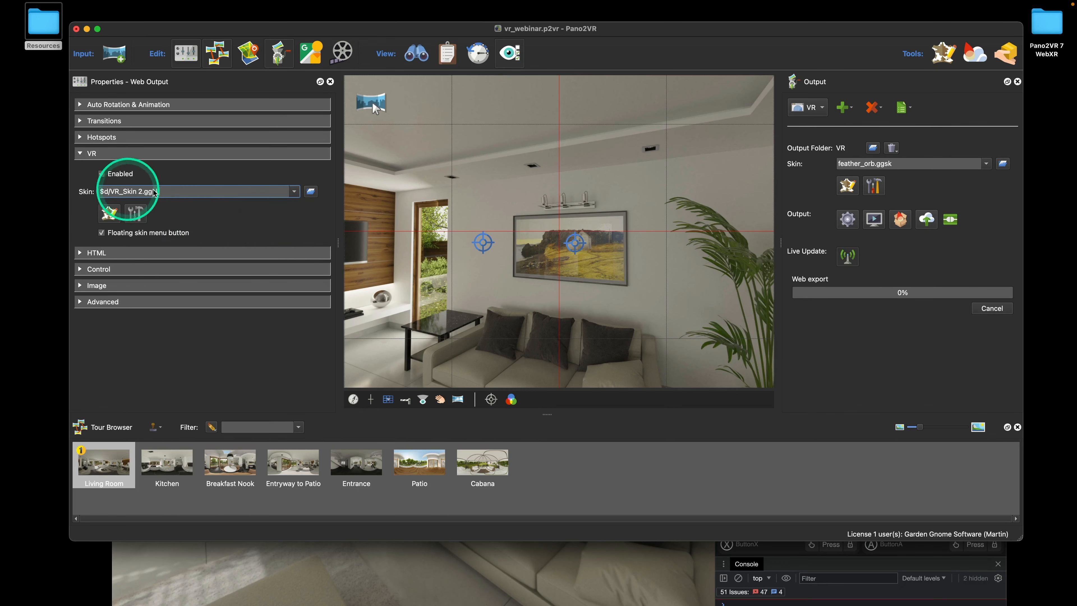
{"action": "left_click", "coordinate": [111, 214]}
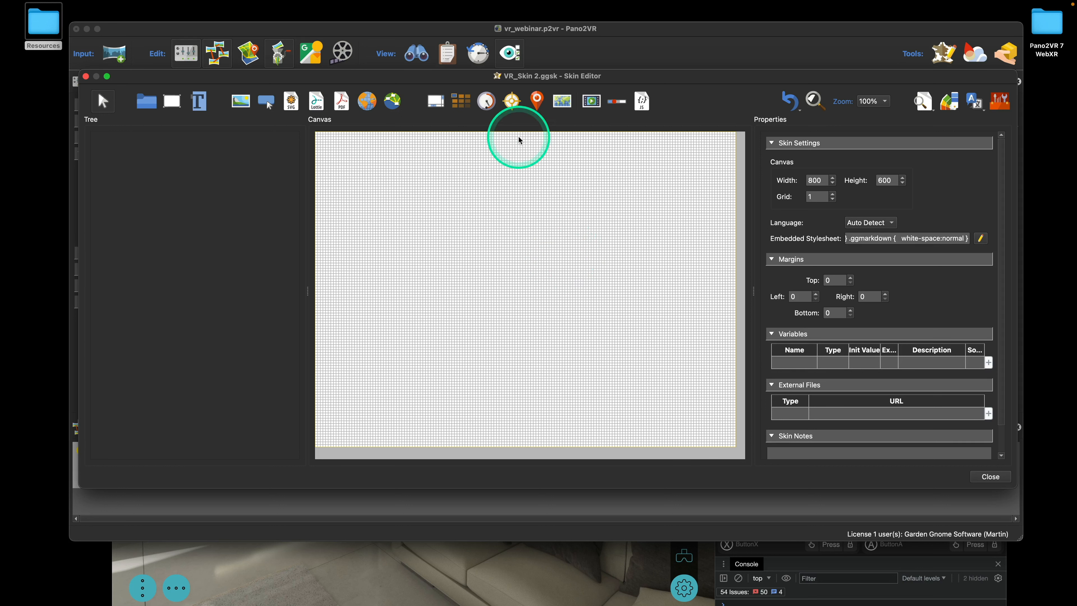
Place a hotspot template on the canvas and rename it ht_node
{"action": "left_click", "coordinate": [512, 104]}
{"action": "left_click", "coordinate": [534, 225]}
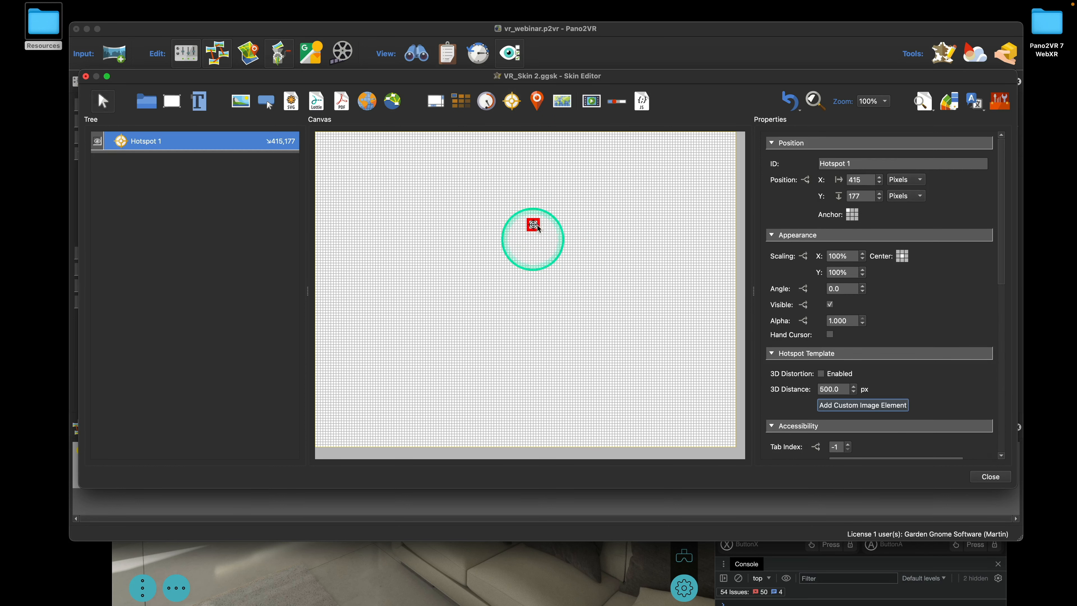
{"action": "left_click_drag", "start_coordinate": [533, 226], "coordinate": [521, 235]}
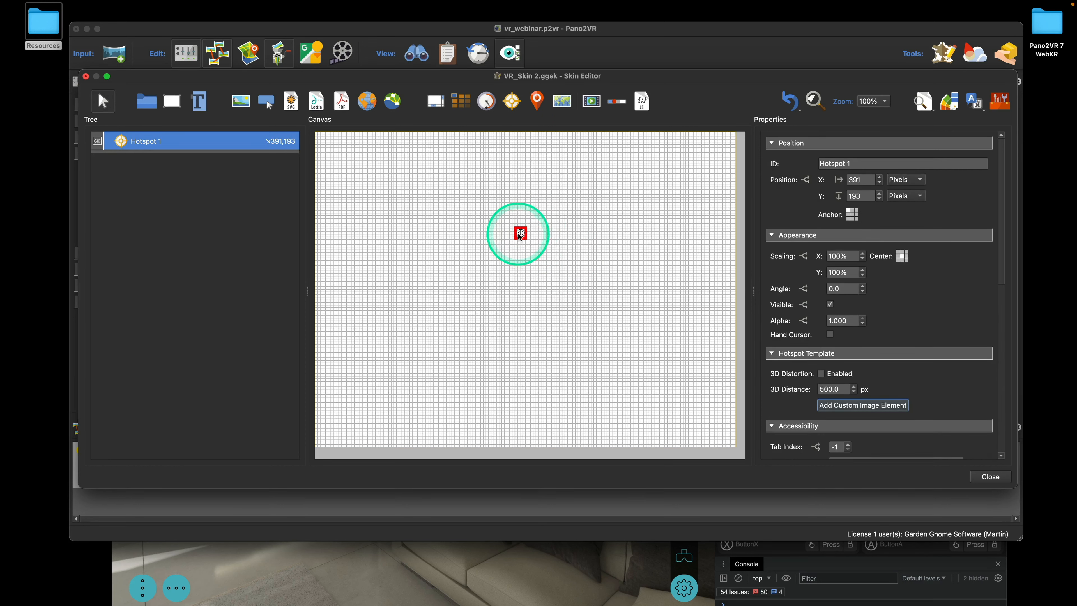
{"action": "double_click", "coordinate": [146, 141]}
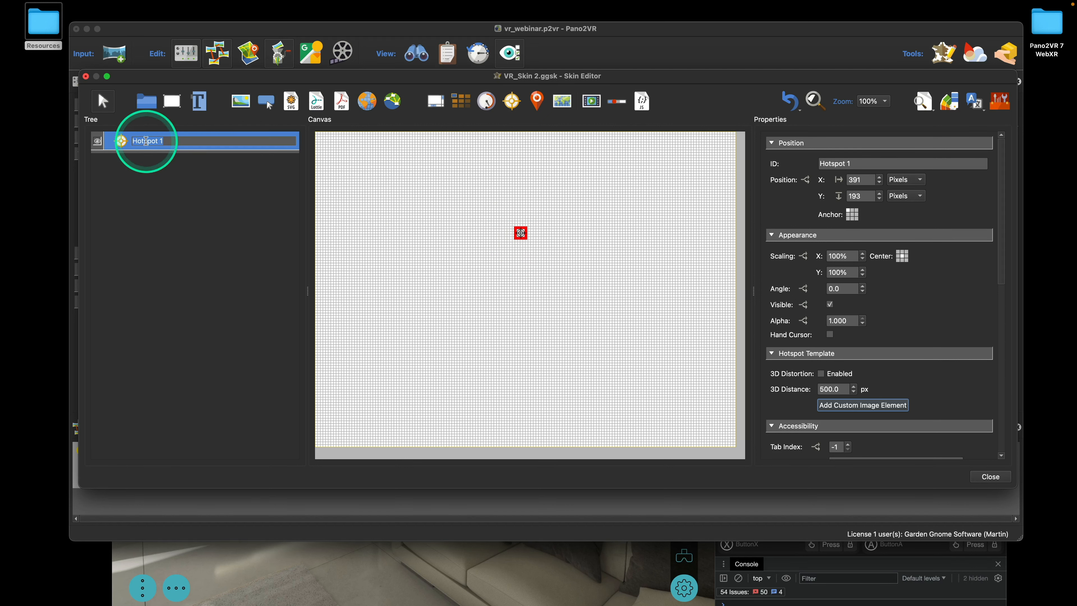
{"action": "type", "text": "ht_n"}
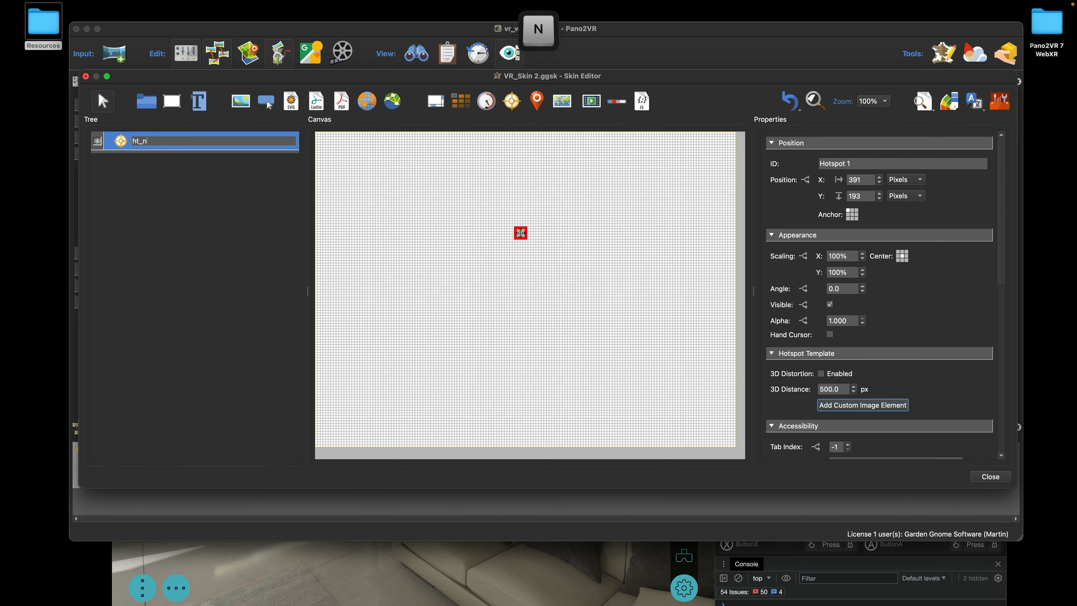
{"action": "type", "text": "ode"}
{"action": "left_click", "coordinate": [391, 229]}
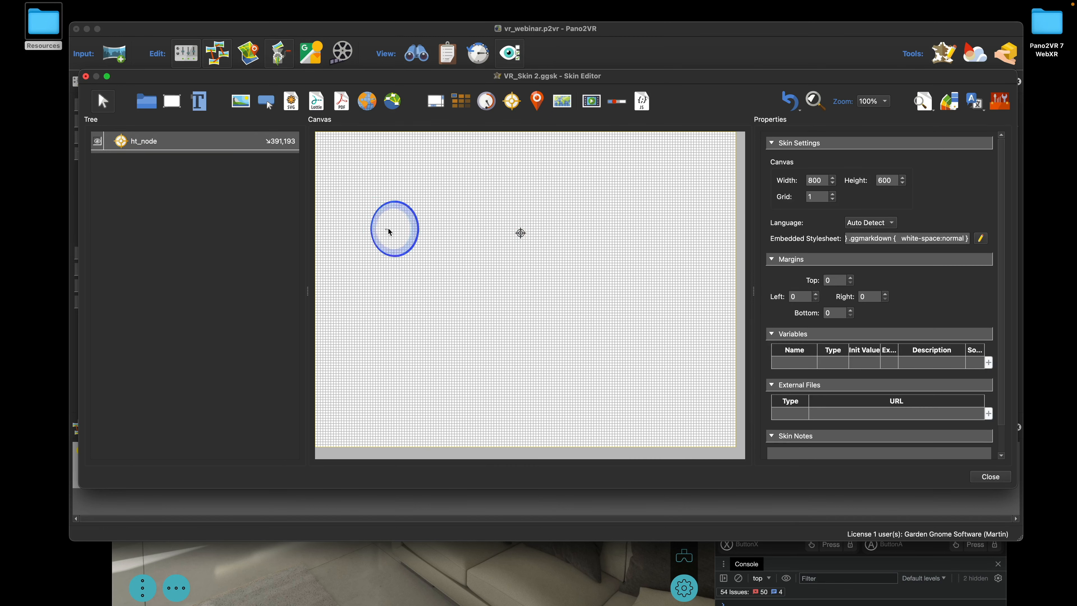
Nudge ht_node slightly lower to 390,212 and open the Components Toolbox
{"action": "left_click", "coordinate": [523, 243]}
{"action": "left_click_drag", "start_coordinate": [523, 242], "coordinate": [524, 246]}
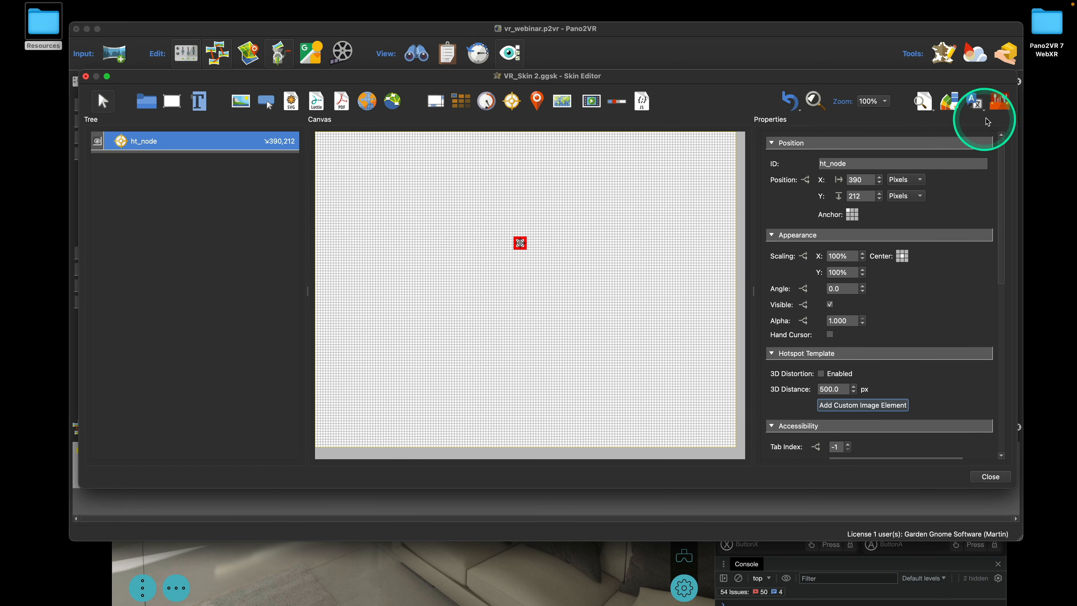
{"action": "left_click", "coordinate": [1000, 101]}
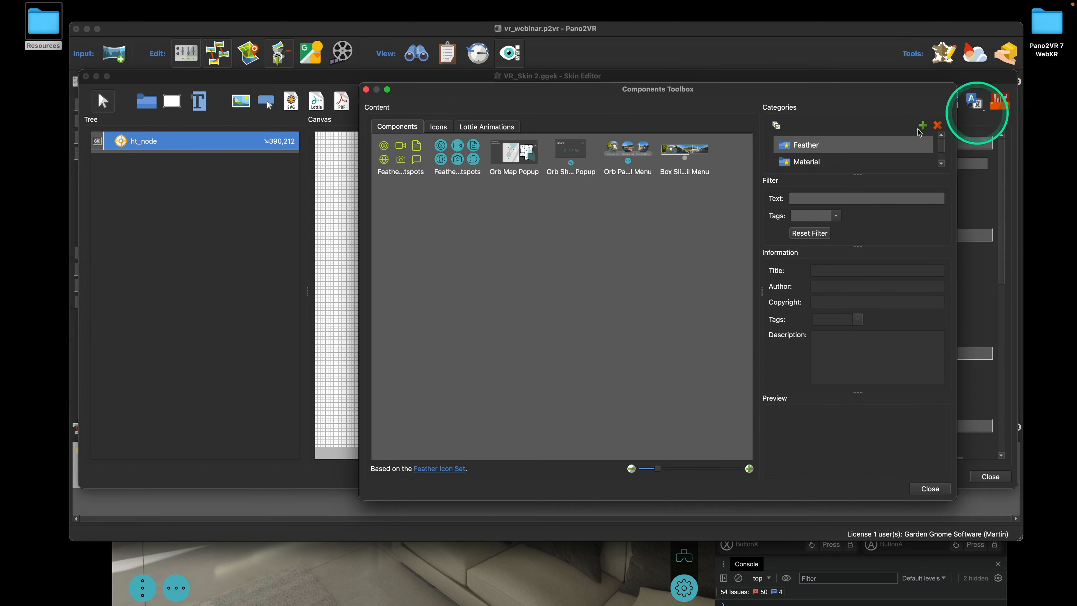
Add the Feather circle-dot icon from the Toolbox Icons set to the skin
{"action": "left_click", "coordinate": [440, 127]}
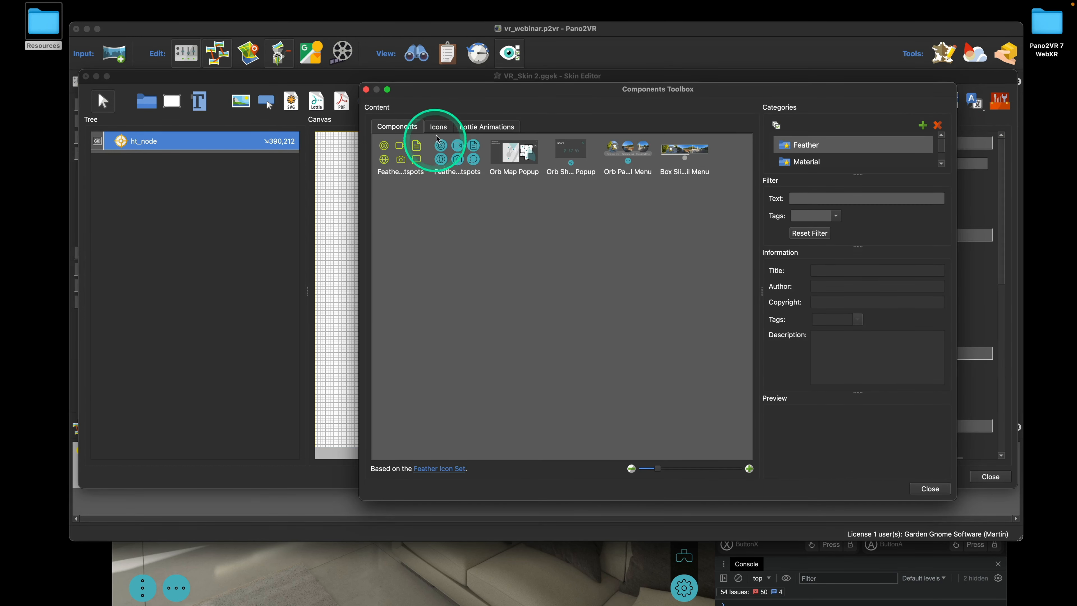
{"action": "scroll", "coordinate": [633, 304], "scroll_direction": "down", "scroll_amount": 5}
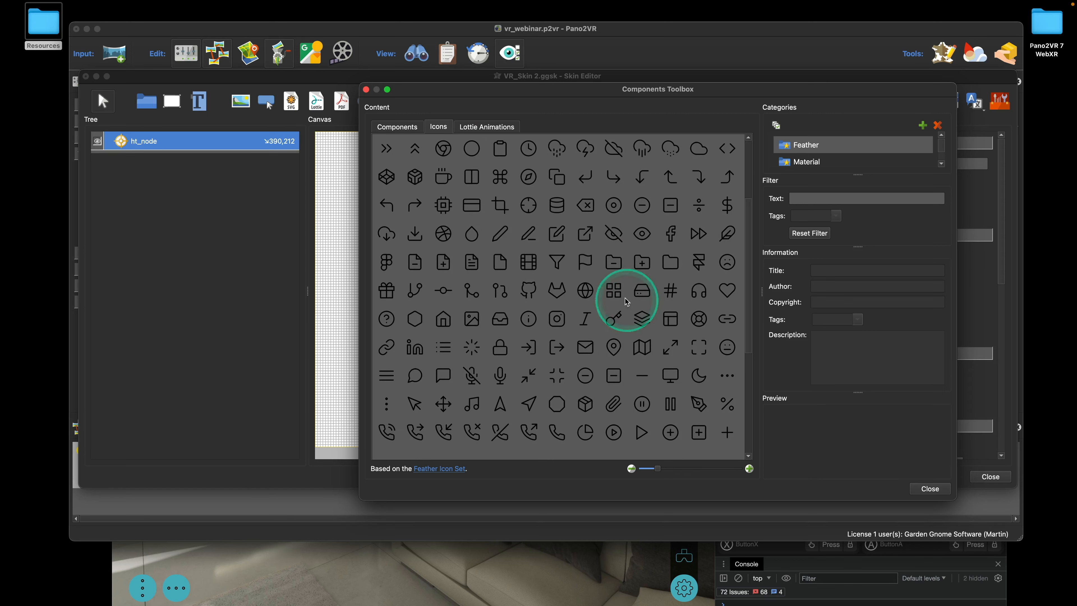
{"action": "scroll", "coordinate": [556, 280], "scroll_direction": "down", "scroll_amount": 2}
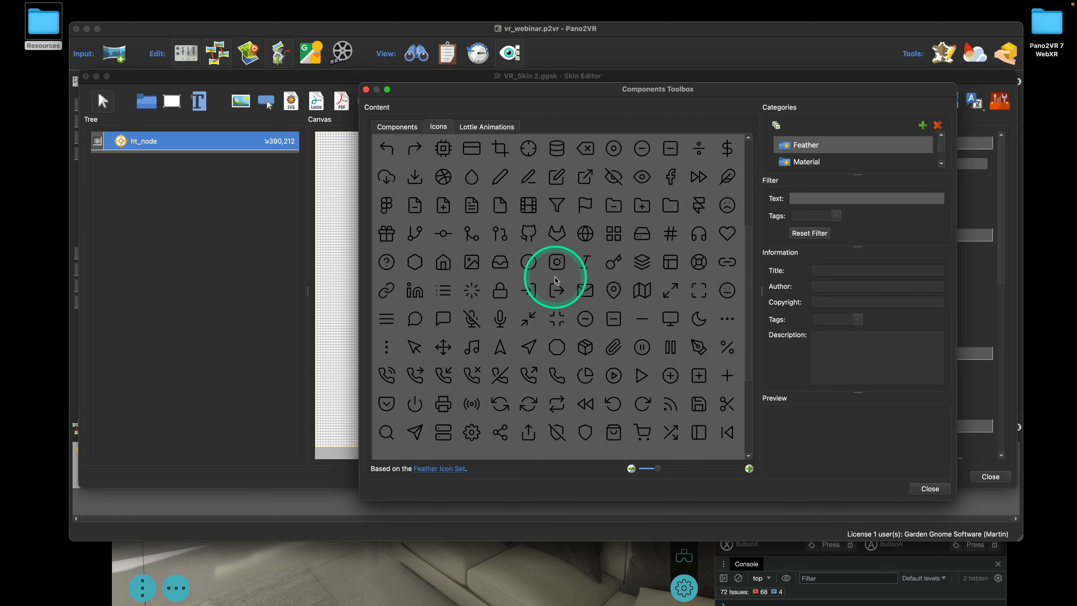
{"action": "scroll", "coordinate": [557, 280], "scroll_direction": "up", "scroll_amount": 2}
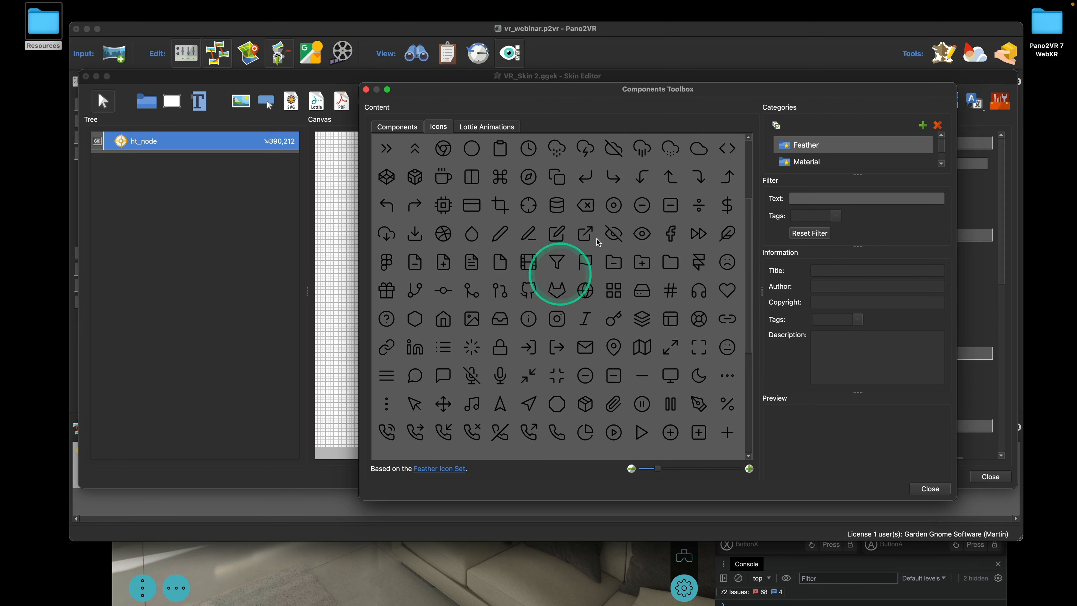
{"action": "double_click", "coordinate": [613, 206]}
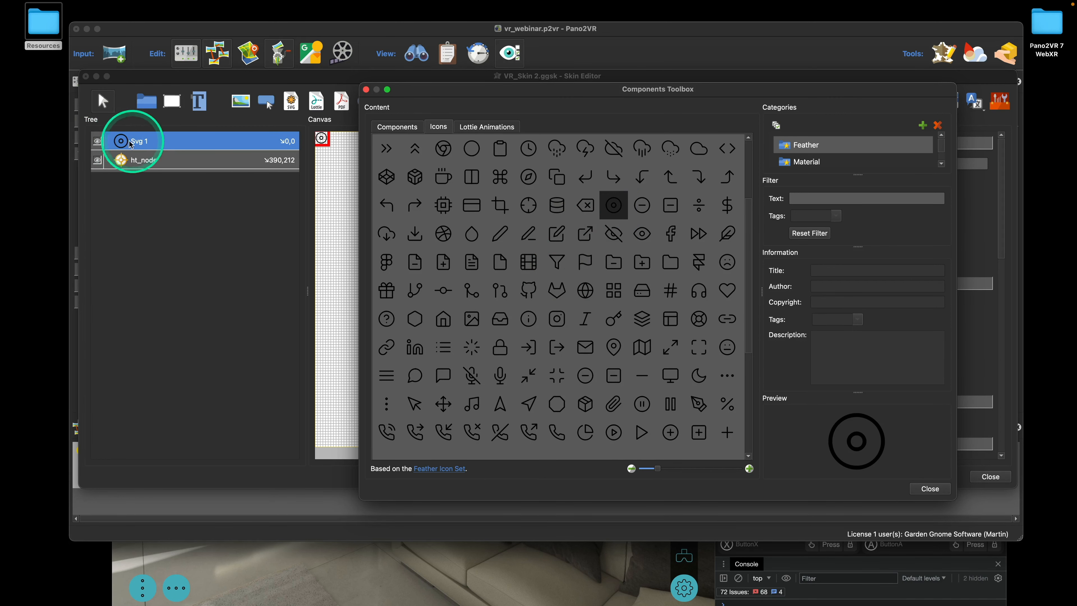
{"action": "left_click", "coordinate": [366, 90]}
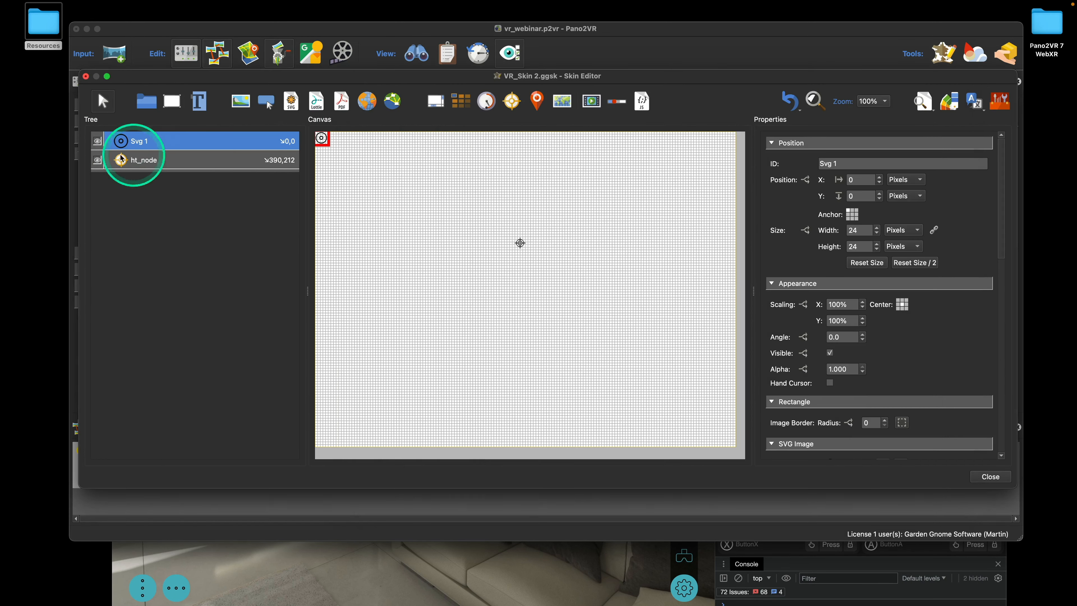
Recolour the icon white and move Svg 1 to 126,138 on the canvas
{"action": "left_click", "coordinate": [948, 107]}
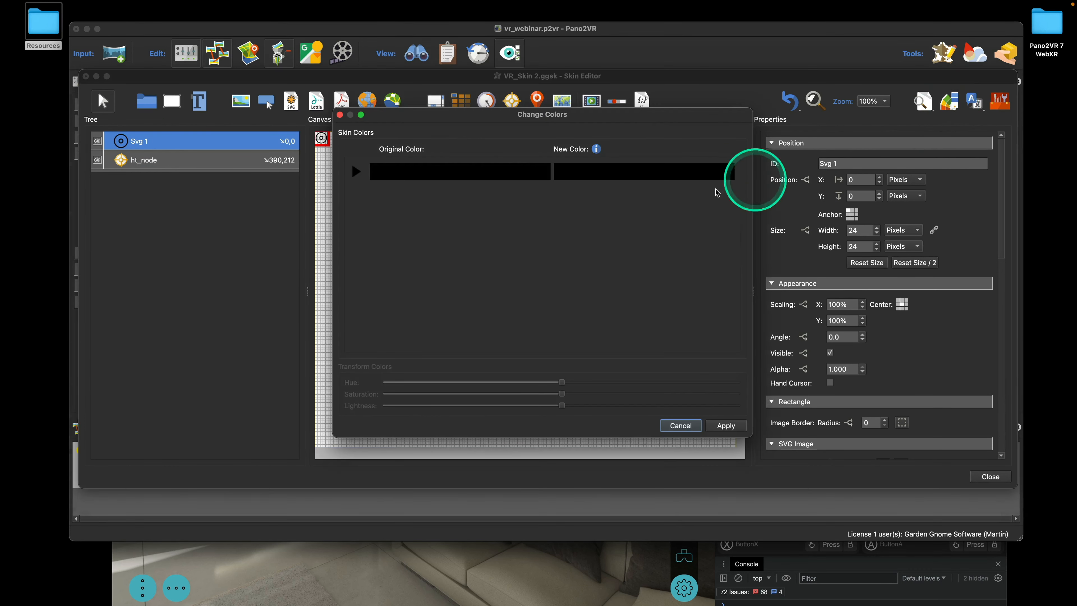
{"action": "left_click", "coordinate": [660, 179]}
{"action": "left_click", "coordinate": [514, 243]}
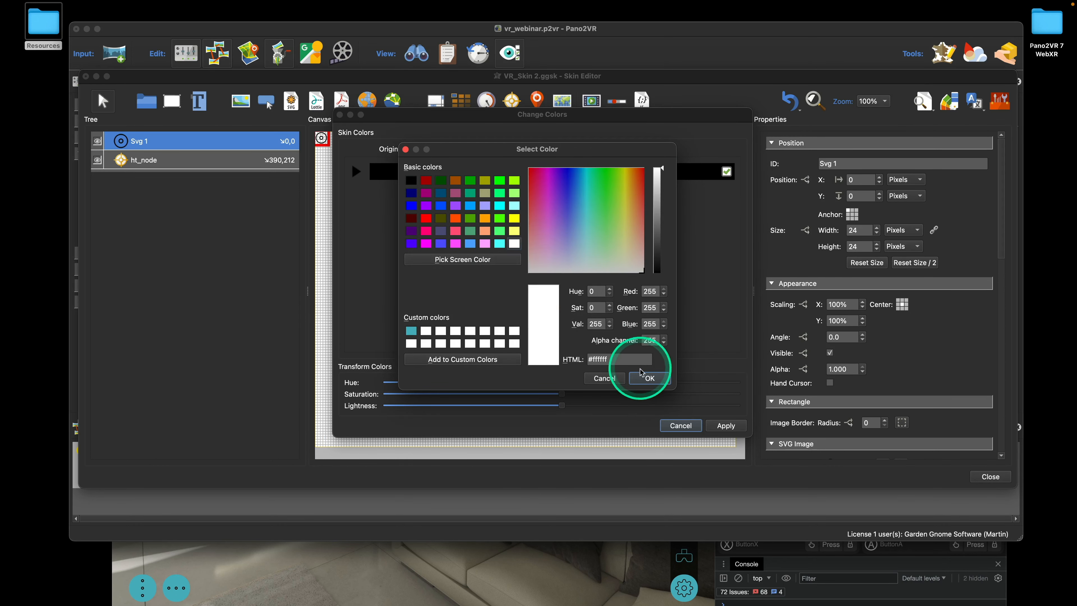
{"action": "left_click", "coordinate": [642, 375]}
{"action": "left_click", "coordinate": [721, 426]}
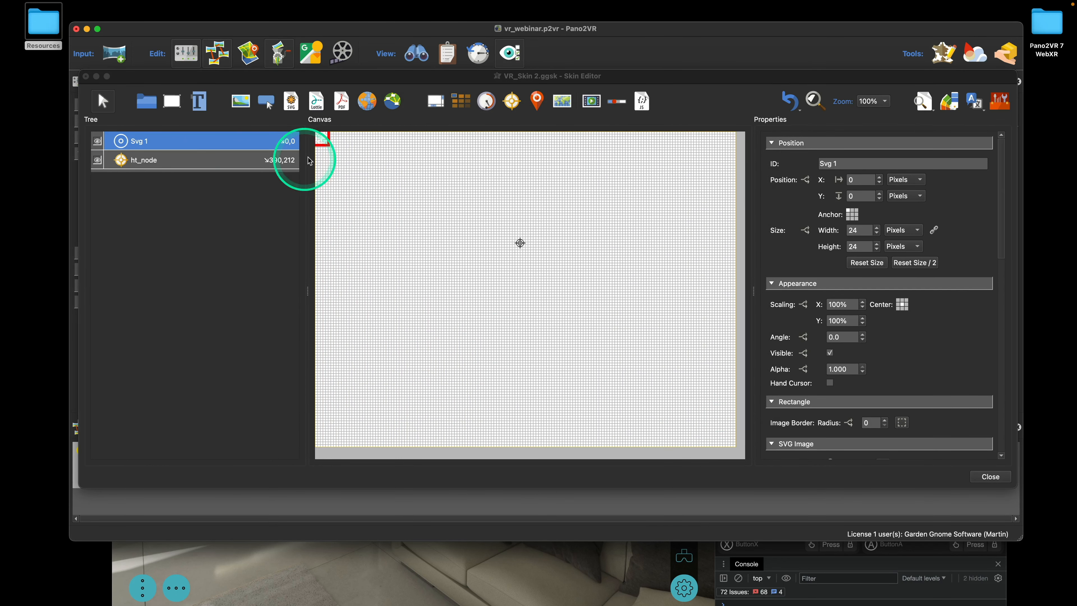
{"action": "left_click_drag", "start_coordinate": [320, 139], "coordinate": [386, 210]}
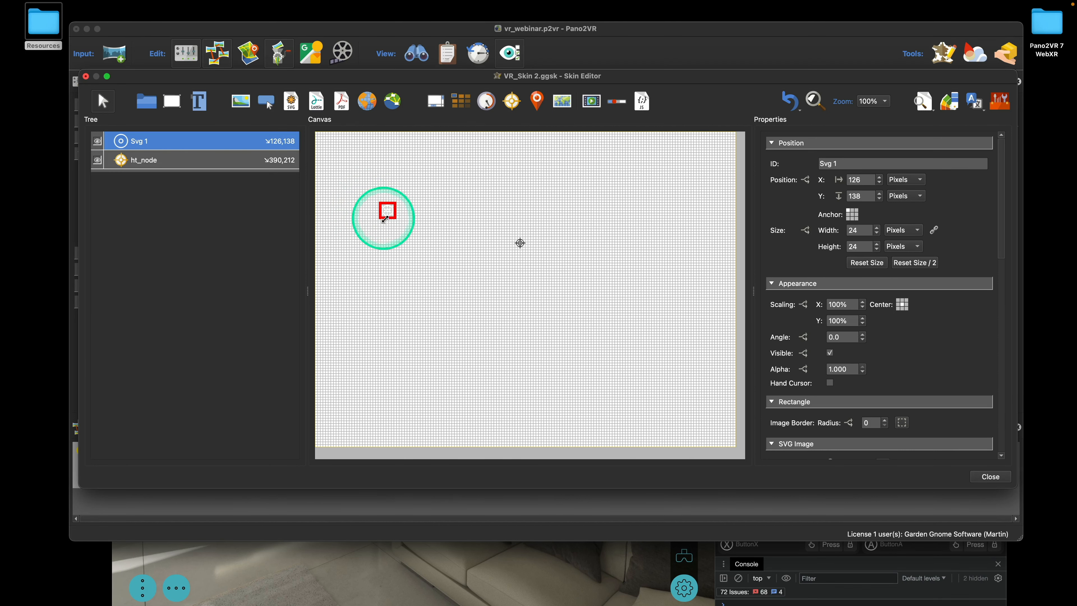
{"action": "left_click", "coordinate": [172, 101]}
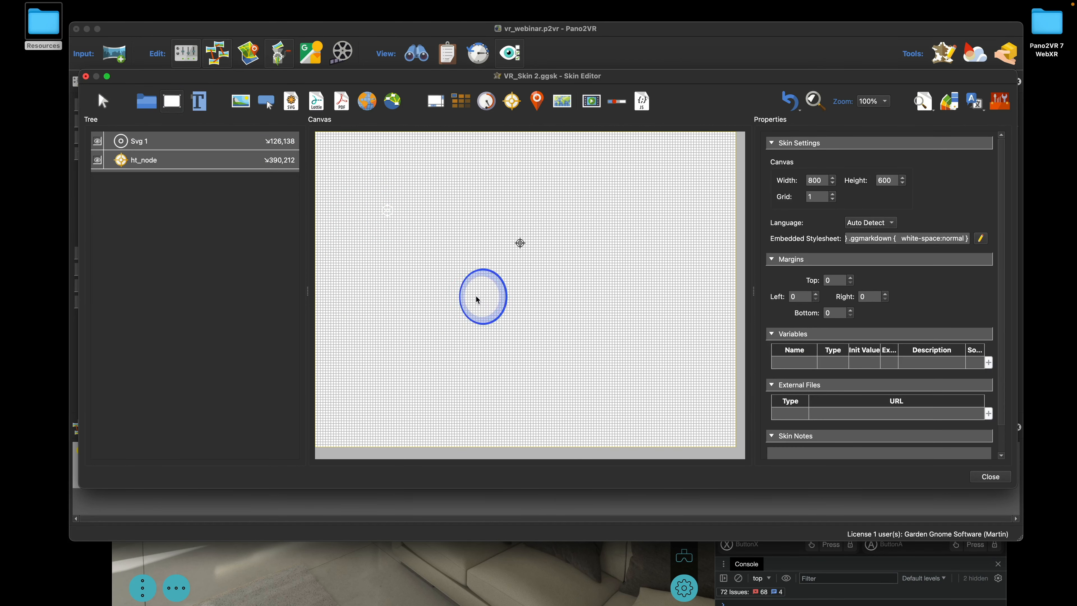
Place a rectangle sized 60×60 with no border and corner radius 20
{"action": "left_click", "coordinate": [478, 300]}
{"action": "left_click", "coordinate": [855, 232]}
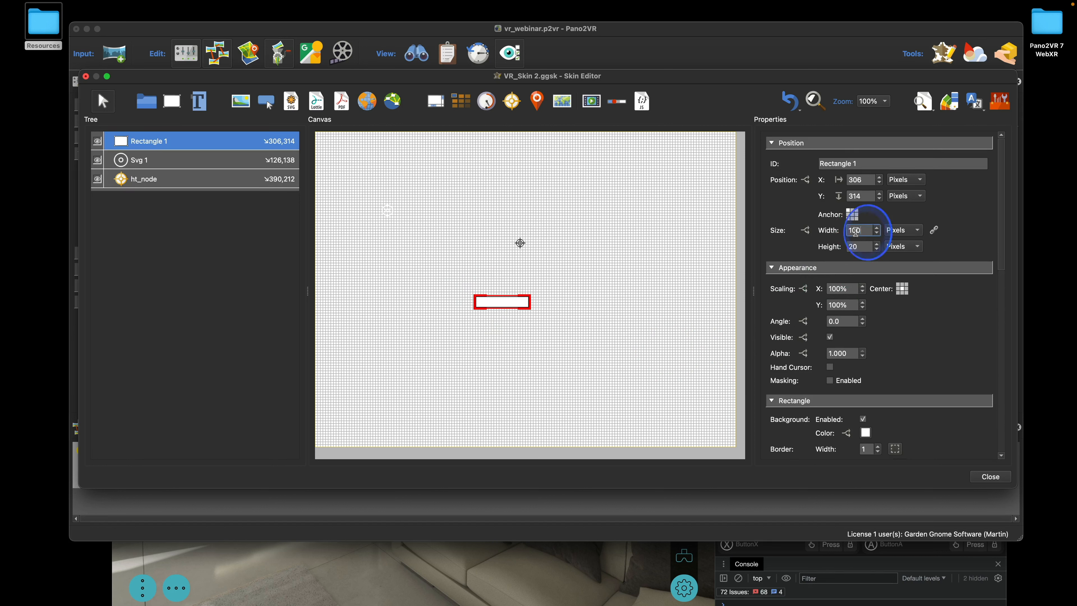
{"action": "double_click", "coordinate": [855, 232]}
{"action": "type", "text": "60"}
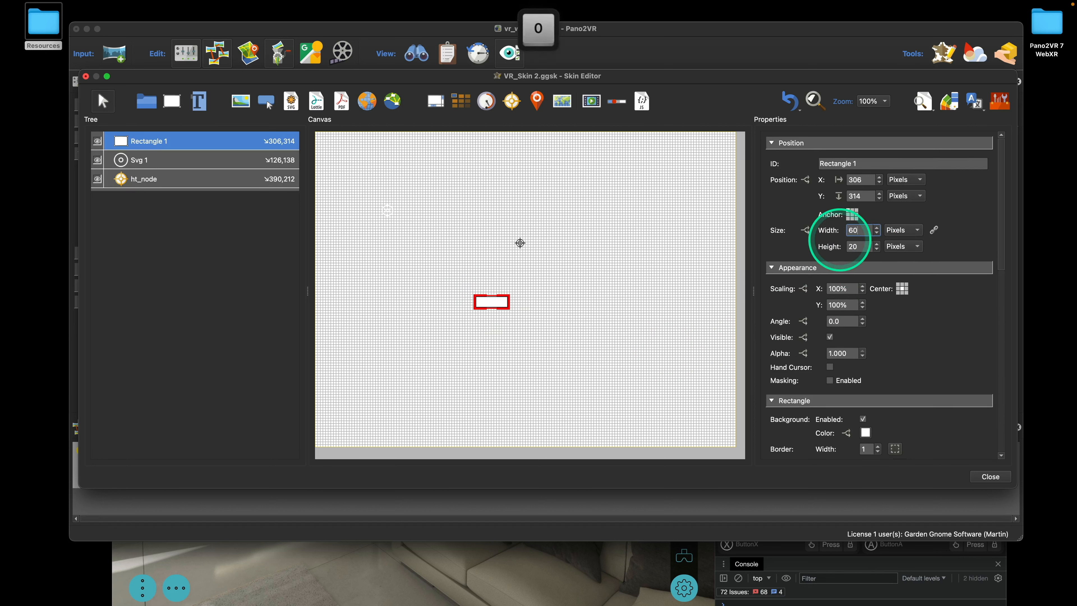
{"action": "key", "text": "Tab"}
{"action": "type", "text": "60"}
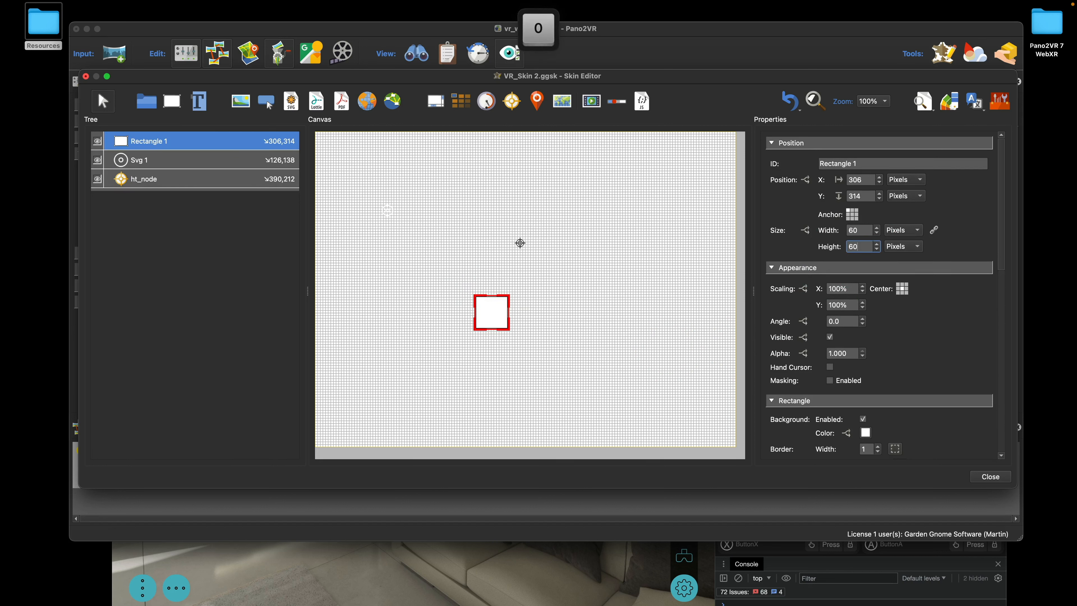
{"action": "scroll", "coordinate": [891, 354], "scroll_direction": "down", "scroll_amount": 3}
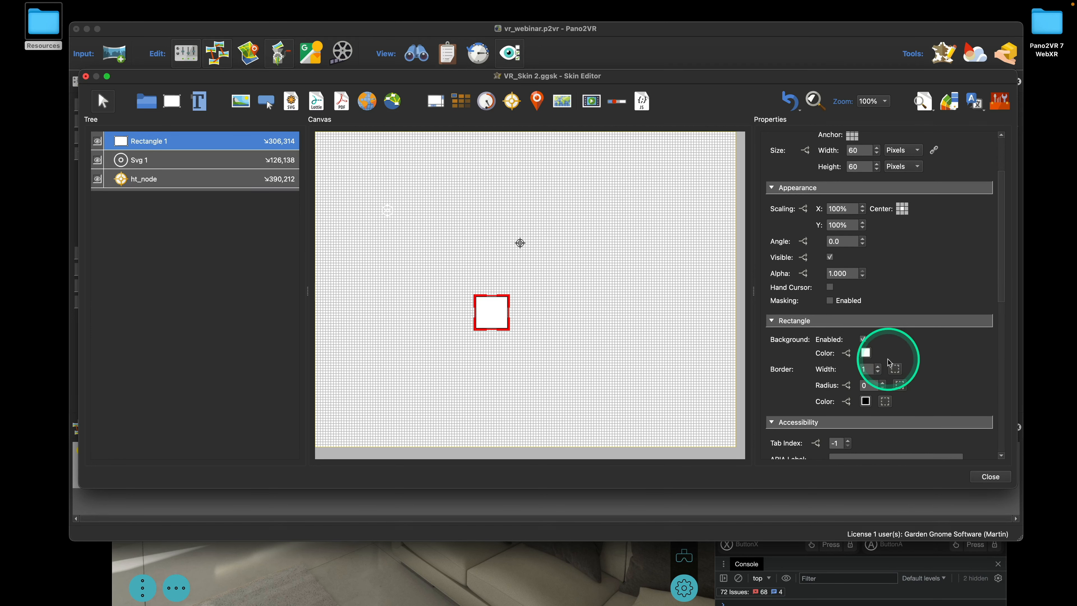
{"action": "left_click", "coordinate": [876, 372]}
{"action": "scroll", "coordinate": [877, 367], "scroll_direction": "down", "scroll_amount": 2}
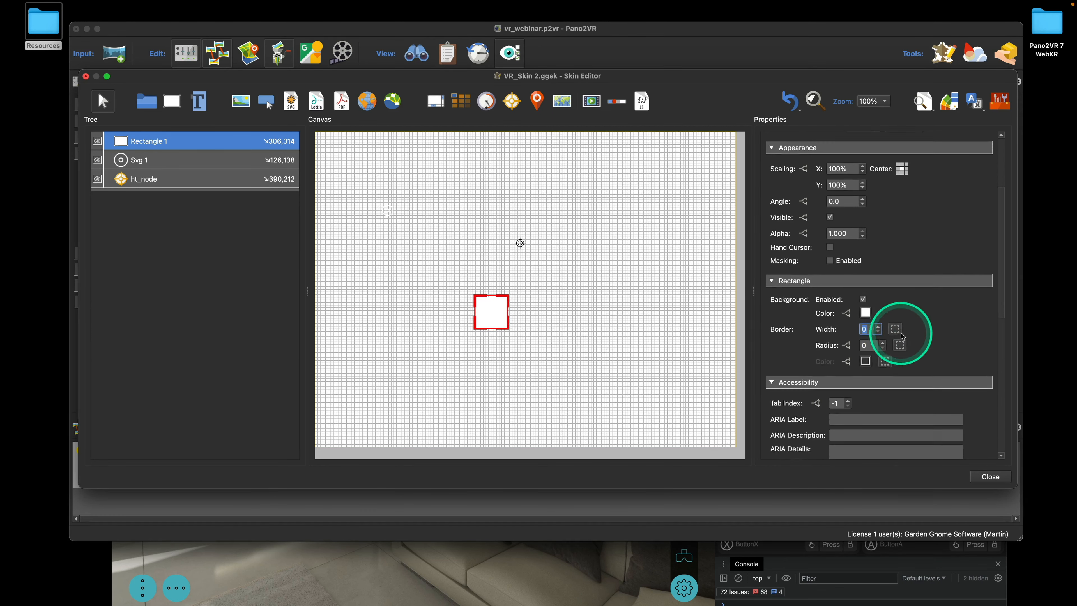
{"action": "left_click", "coordinate": [866, 335]}
{"action": "type", "text": "2"}
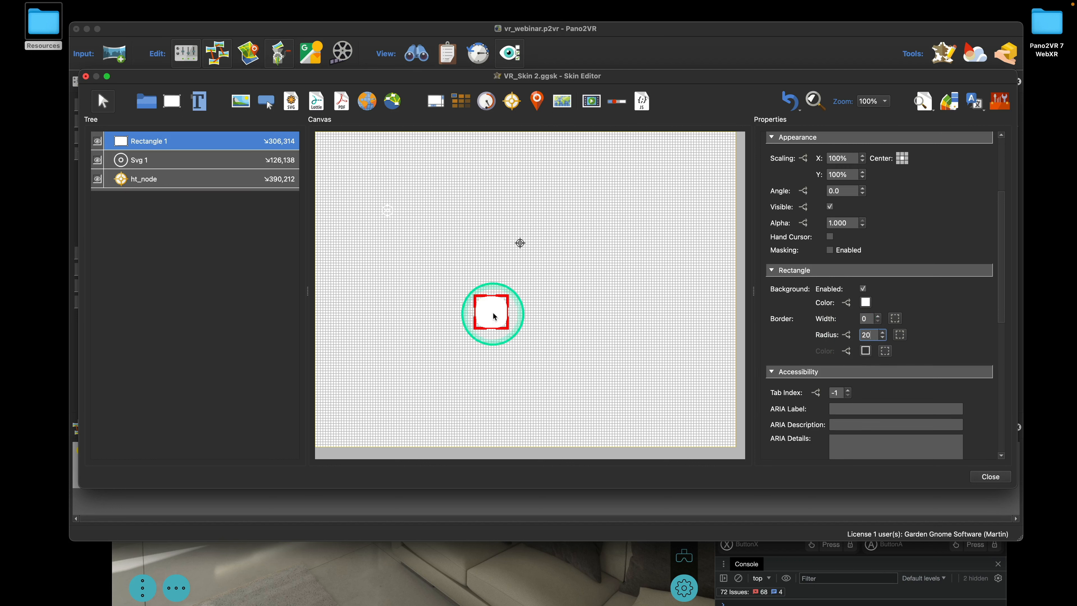
Give Rectangle 1 a black background at alpha 200 and position it at 337,290
{"action": "left_click_drag", "start_coordinate": [490, 312], "coordinate": [507, 301]}
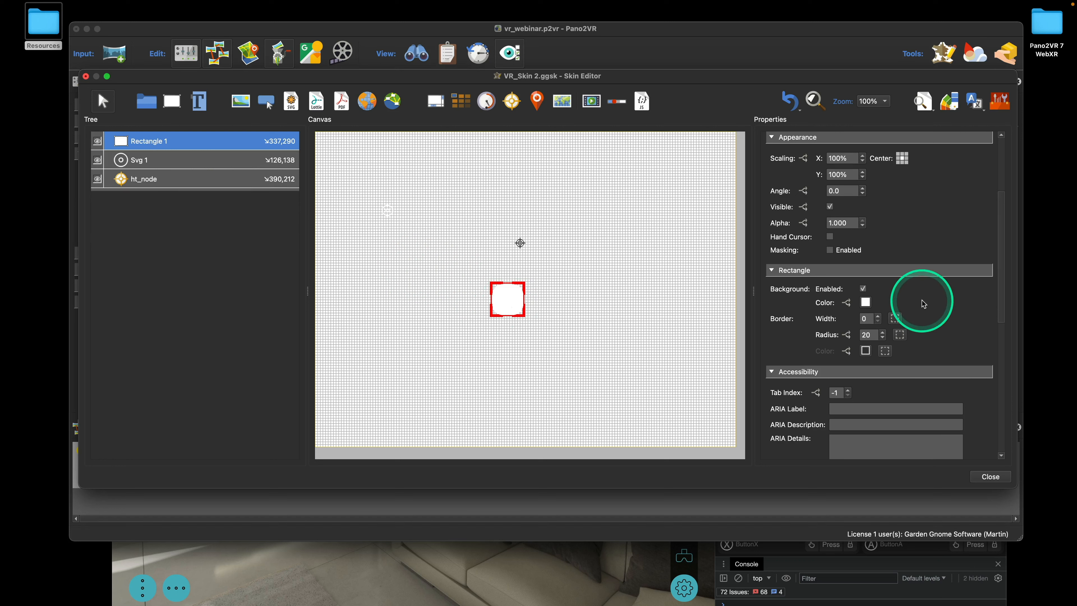
{"action": "left_click", "coordinate": [866, 302]}
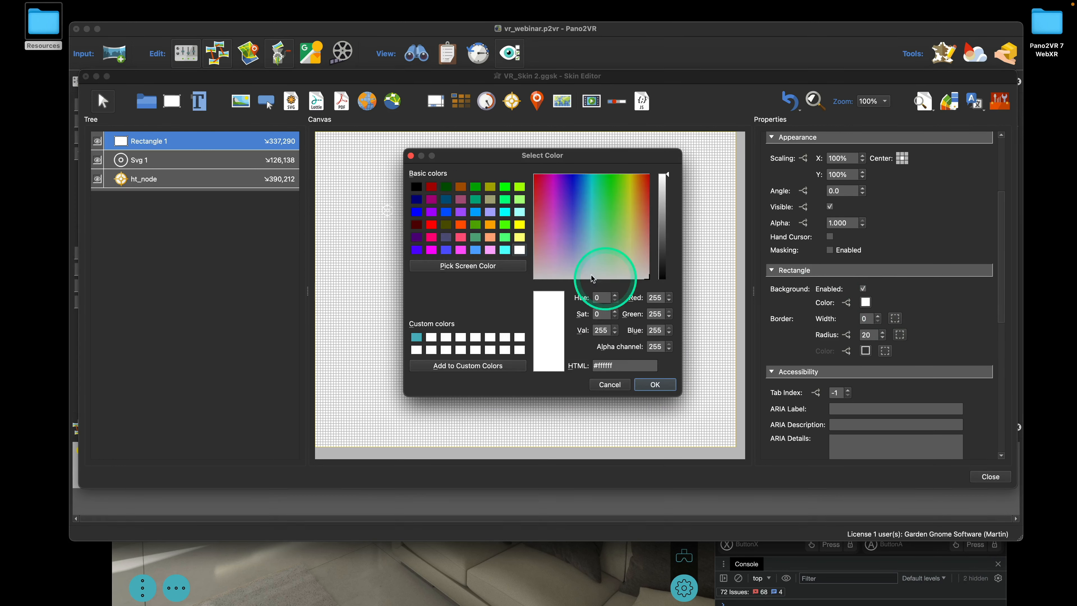
{"action": "left_click", "coordinate": [417, 187]}
{"action": "double_click", "coordinate": [656, 346]}
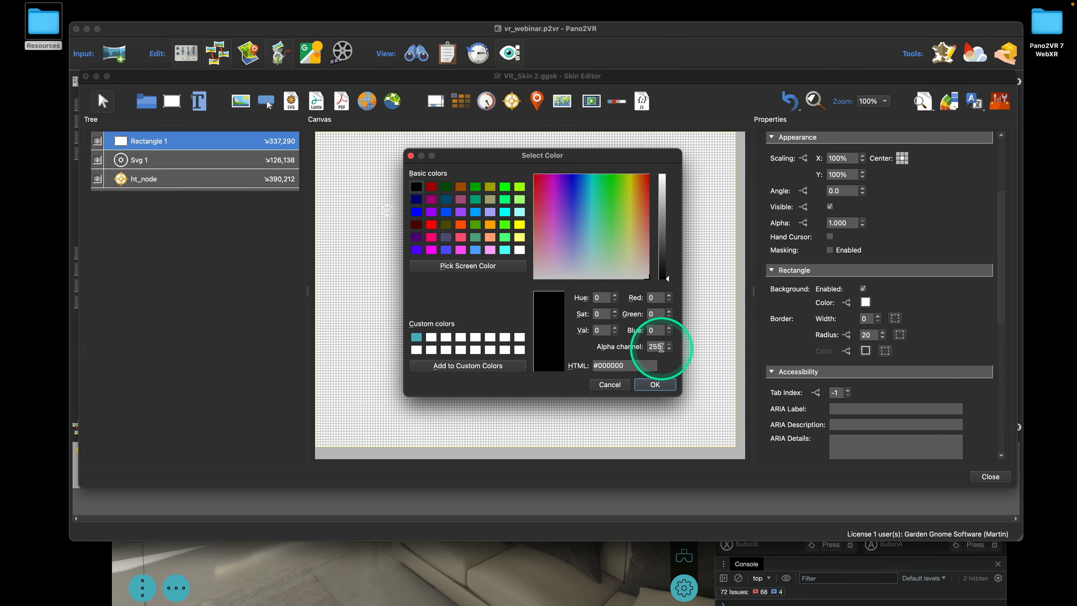
{"action": "left_click", "coordinate": [653, 384]}
{"action": "left_click_drag", "start_coordinate": [510, 304], "coordinate": [516, 295]}
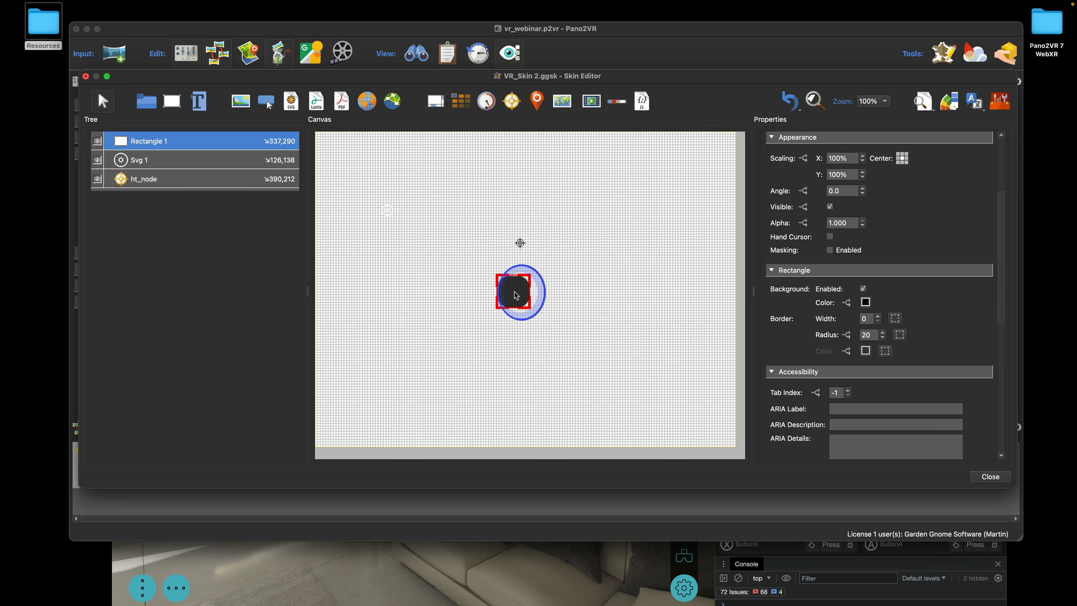
Centre Svg 1's anchor and nest it under Rectangle 1 in the Tree
{"action": "left_click", "coordinate": [140, 161]}
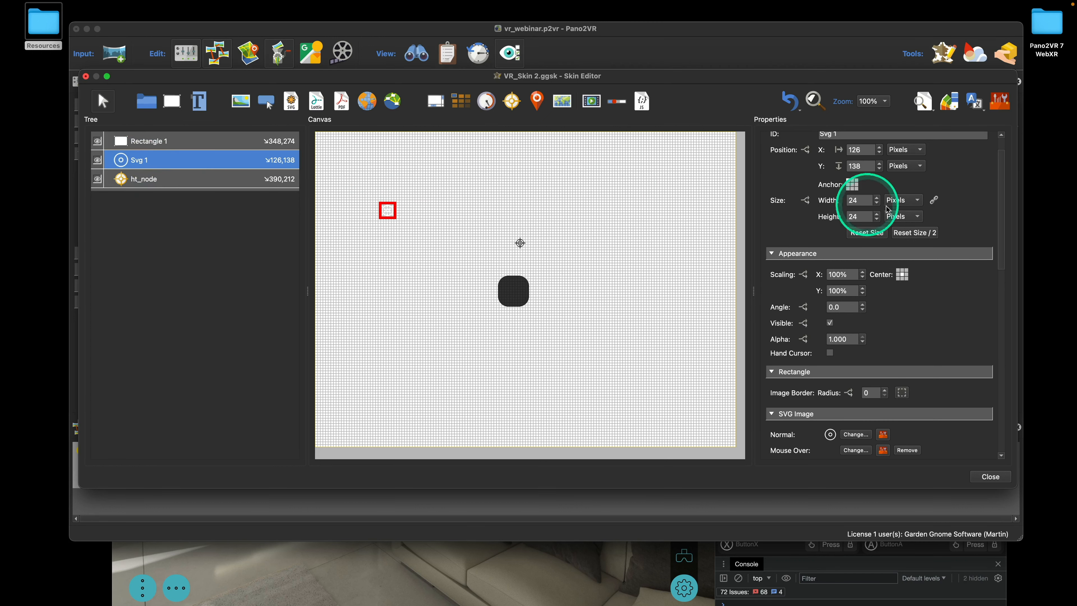
{"action": "left_click", "coordinate": [853, 184]}
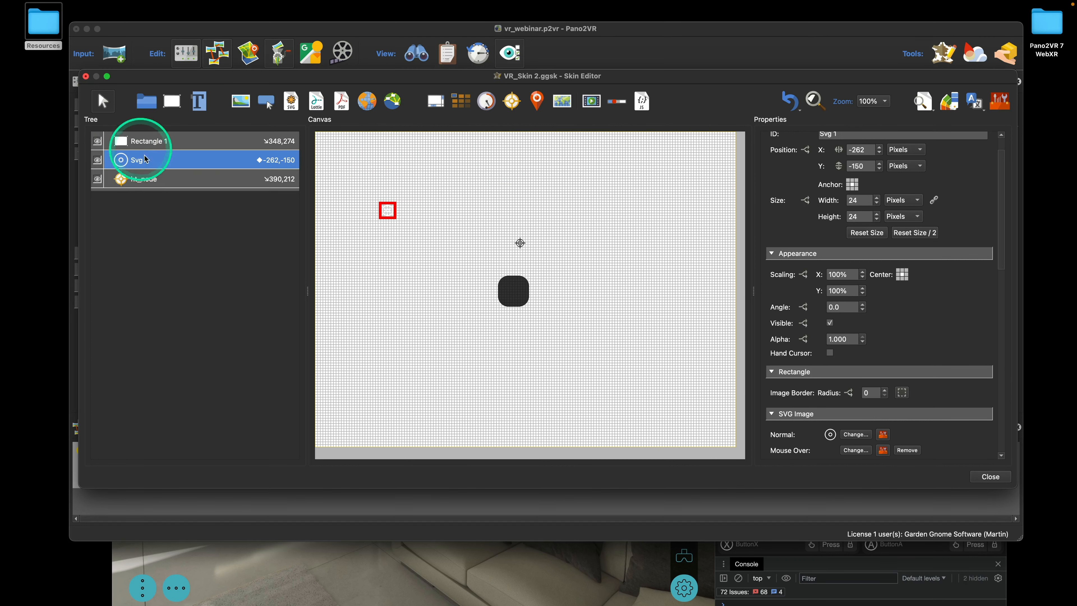
{"action": "key", "text": "alt"}
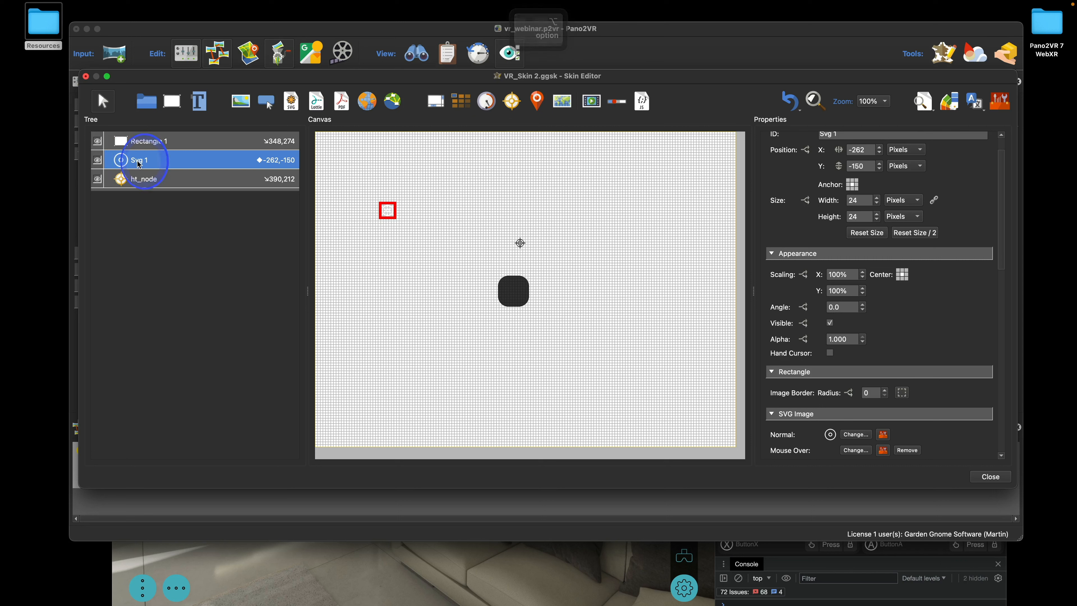
{"action": "left_click_drag", "start_coordinate": [143, 165], "coordinate": [153, 147]}
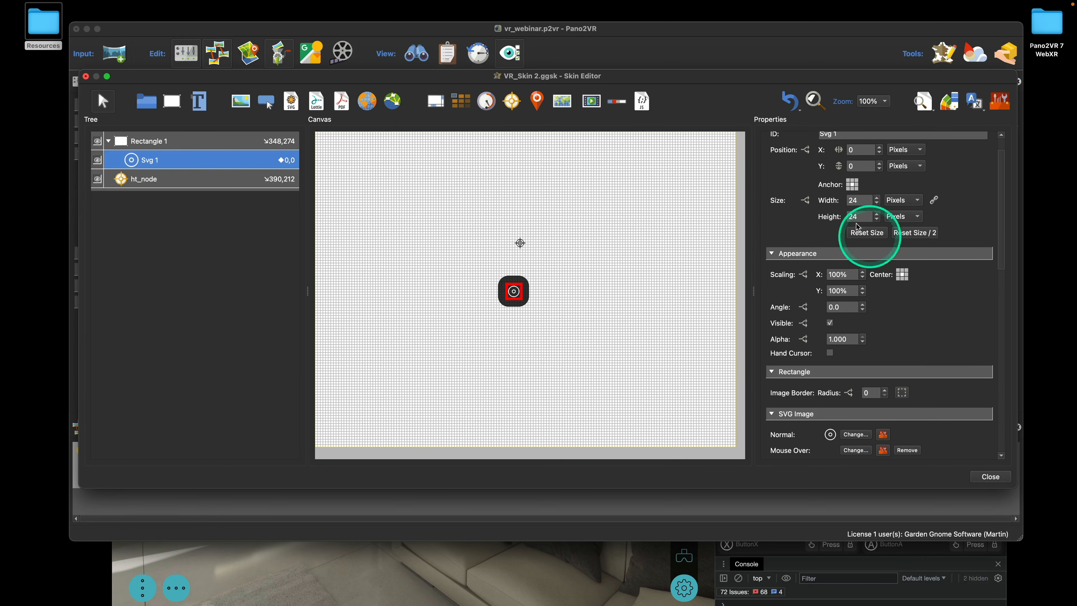
Set the icon's width to 45 and select its height value
{"action": "double_click", "coordinate": [862, 202]}
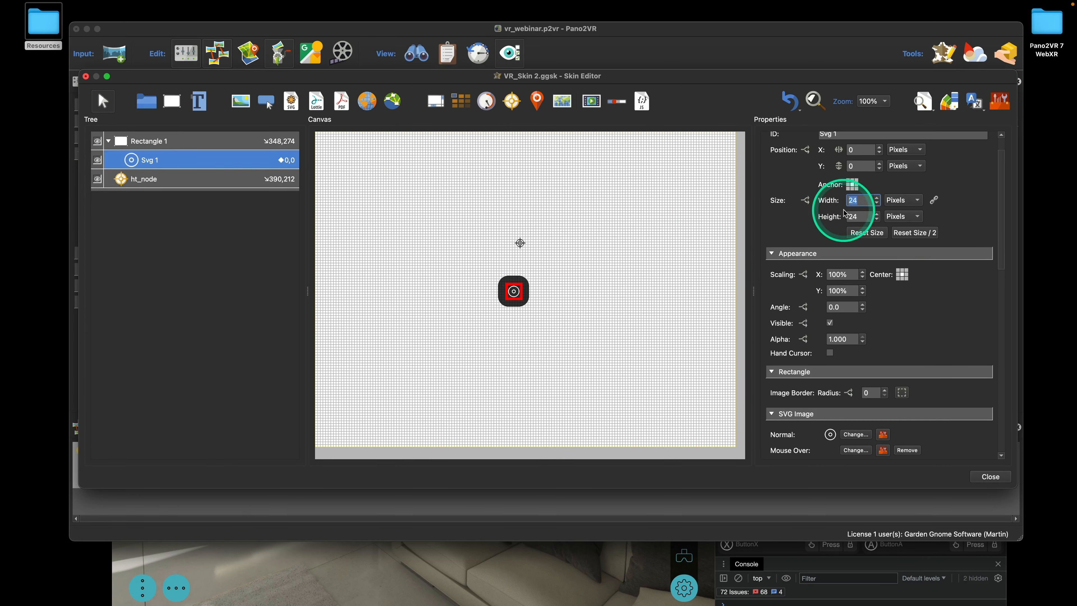
{"action": "type", "text": "456"}
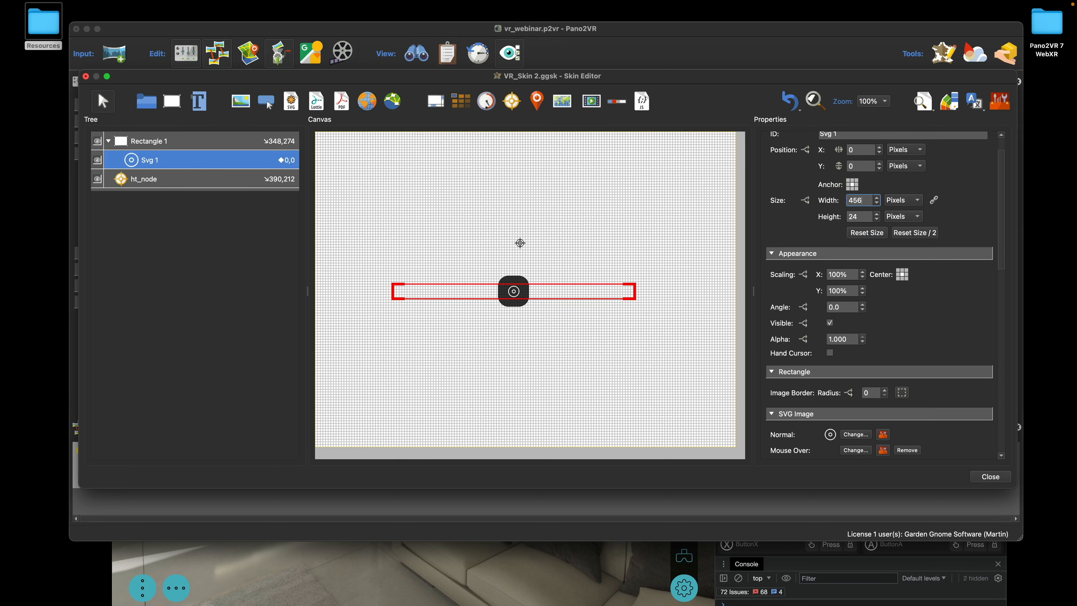
{"action": "key", "text": "BackSpace"}
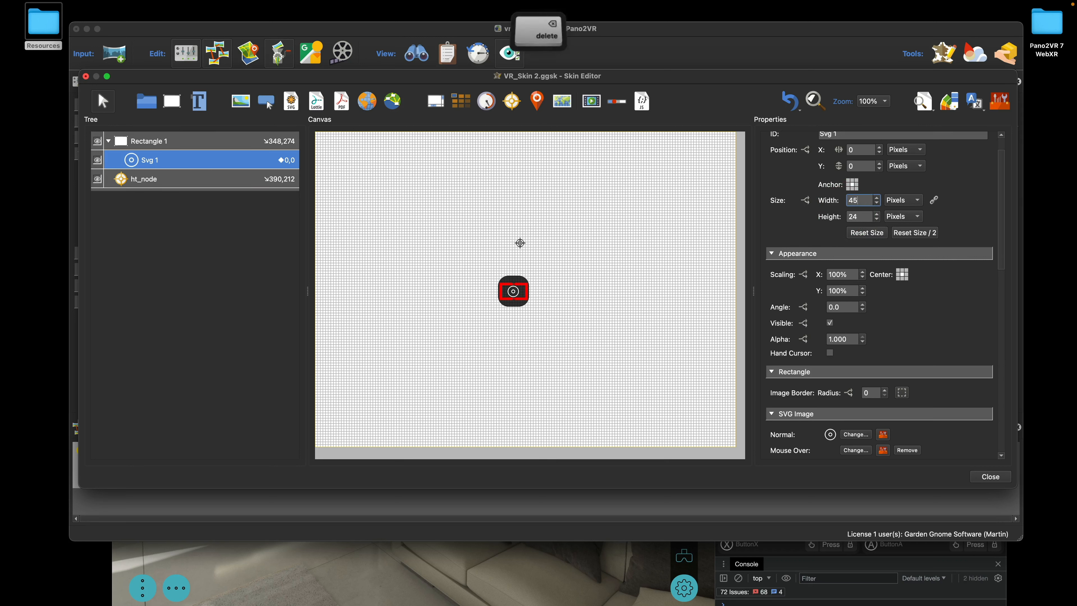
{"action": "left_click_drag", "start_coordinate": [859, 217], "coordinate": [846, 216]}
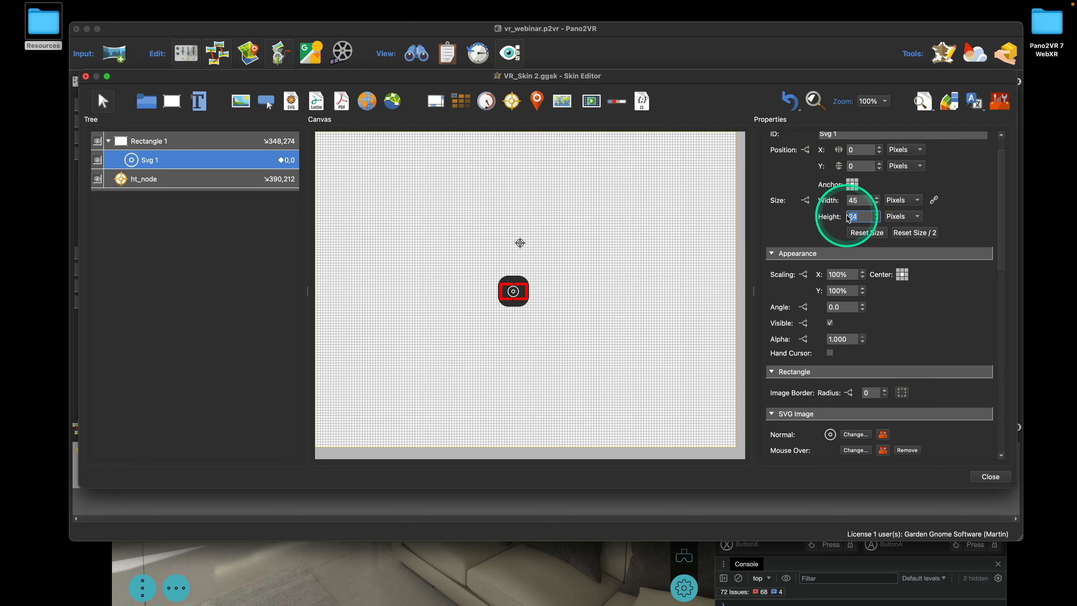
Set the icon height to 45 and rename Rectangle 1 to ht_icon_bg
{"action": "type", "text": "45"}
{"action": "left_click", "coordinate": [606, 288]}
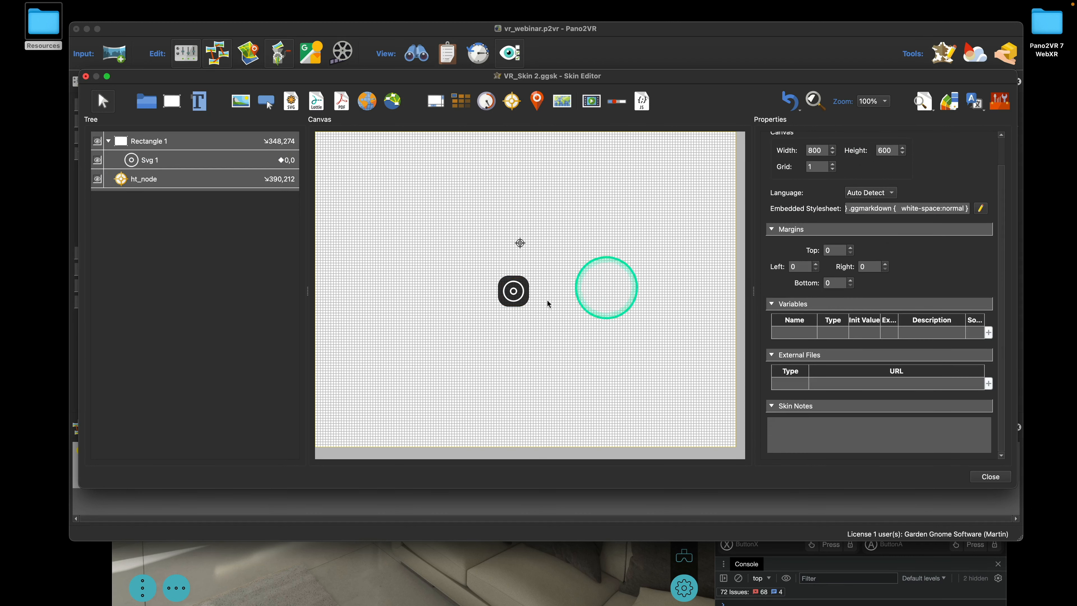
{"action": "left_click", "coordinate": [146, 141]}
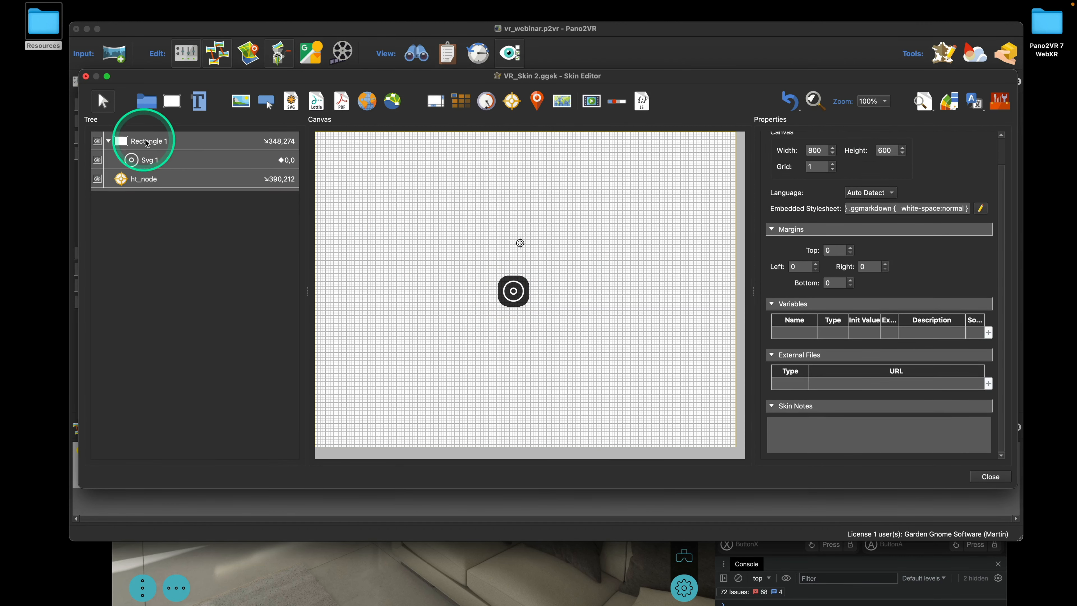
{"action": "left_click", "coordinate": [148, 141]}
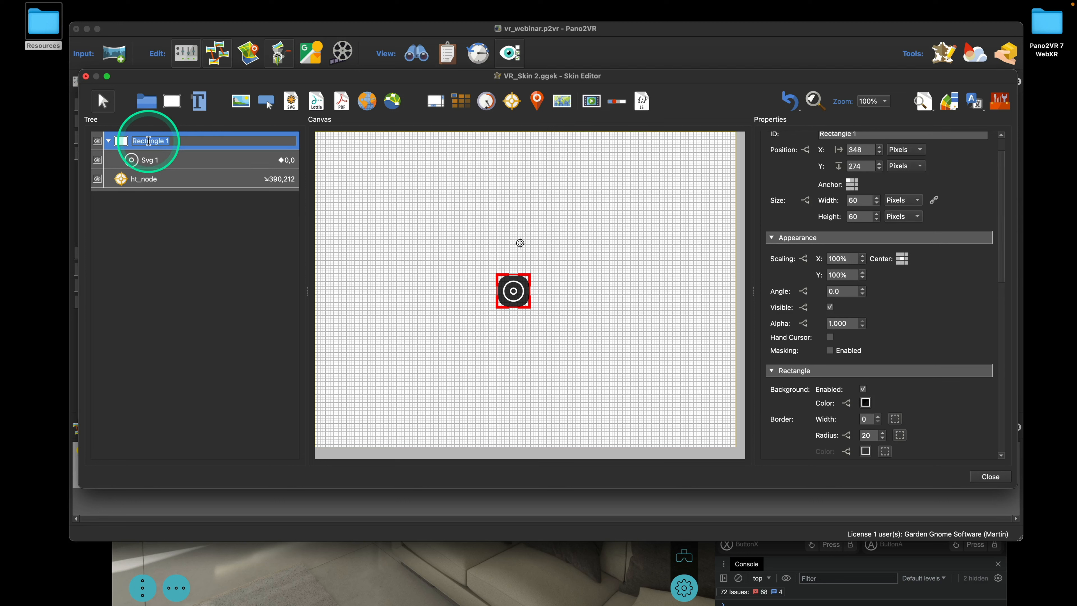
{"action": "type", "text": "i"}
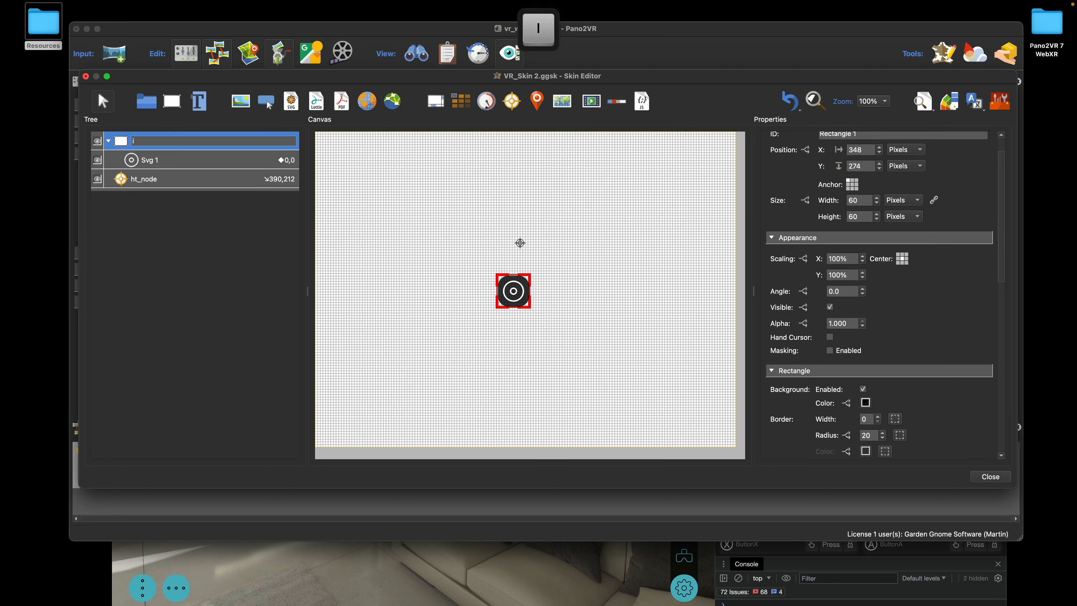
{"action": "key", "text": "BackSpace"}
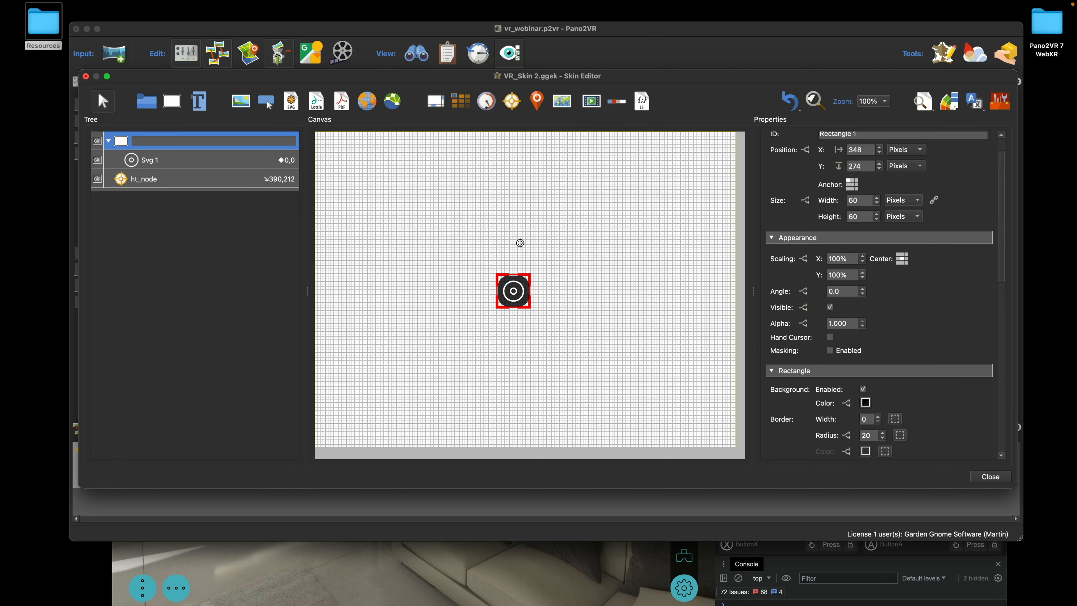
{"action": "type", "text": "ht_icon_bg"}
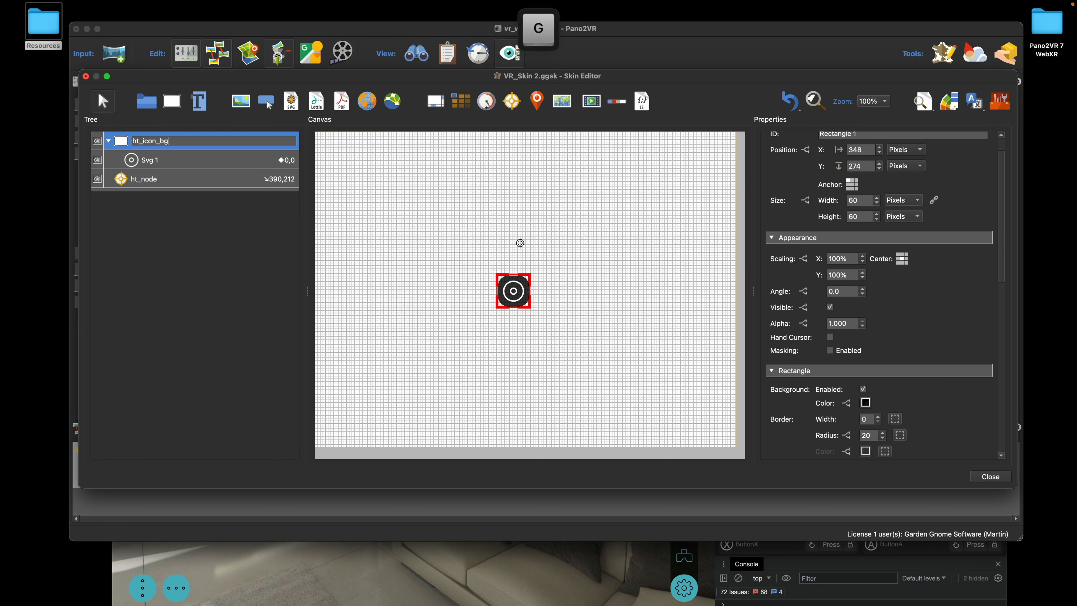
Rename Svg 1 to ht_icon, centre ht_icon_bg's anchor and nest it inside ht_node
{"action": "double_click", "coordinate": [148, 160]}
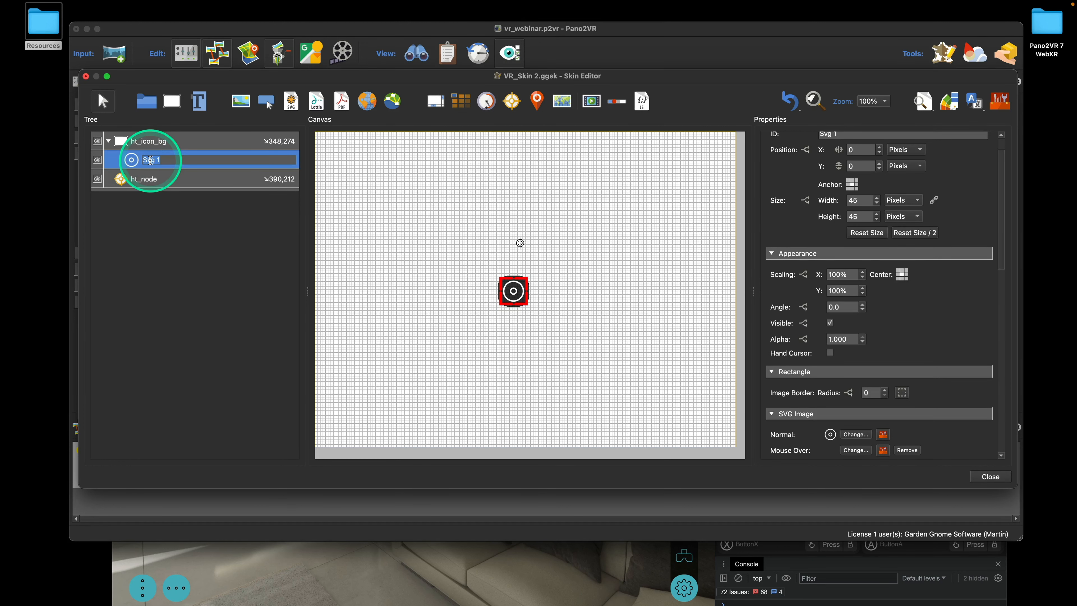
{"action": "type", "text": "ht_"}
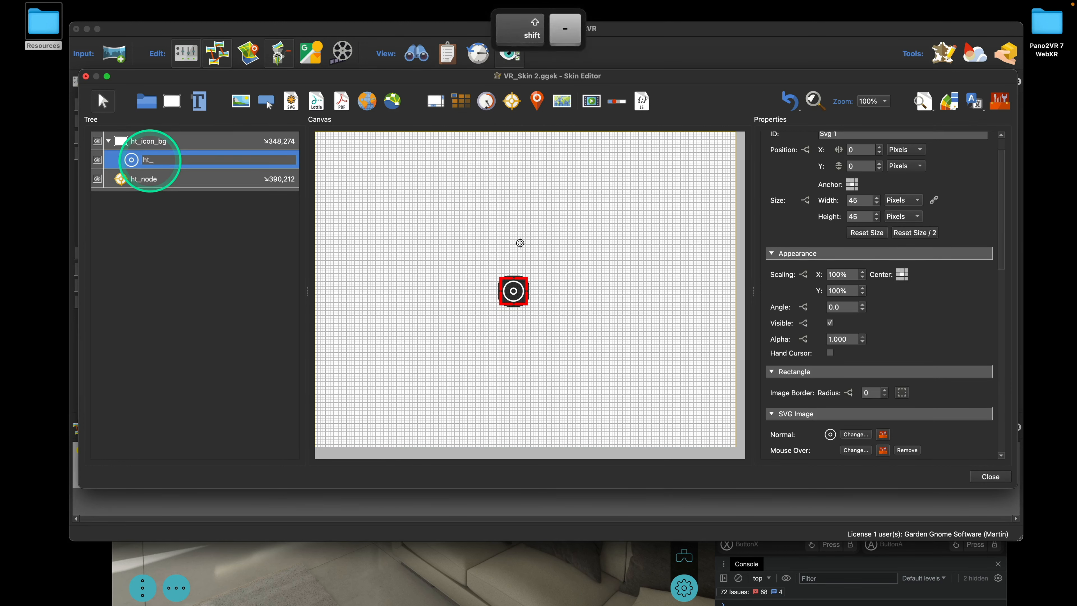
{"action": "type", "text": "ic"}
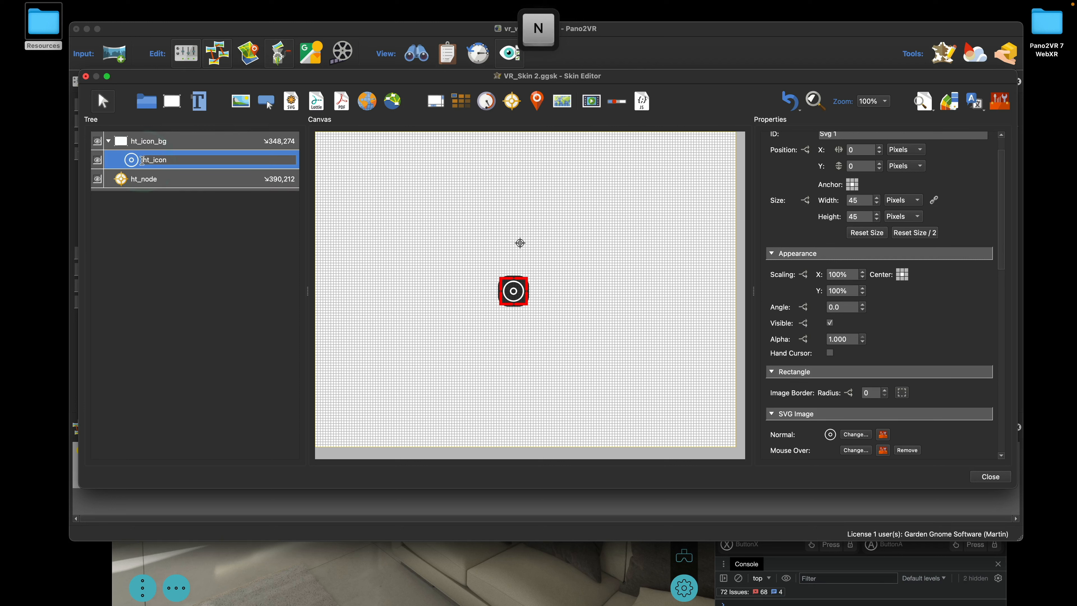
{"action": "type", "text": "on"}
{"action": "left_click", "coordinate": [128, 143]}
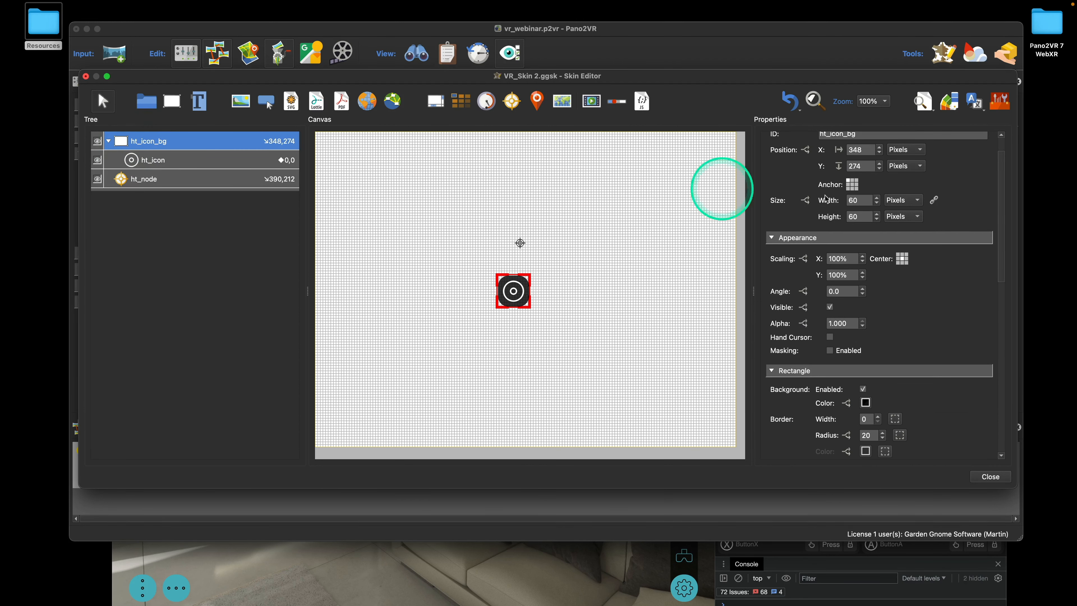
{"action": "left_click", "coordinate": [852, 184]}
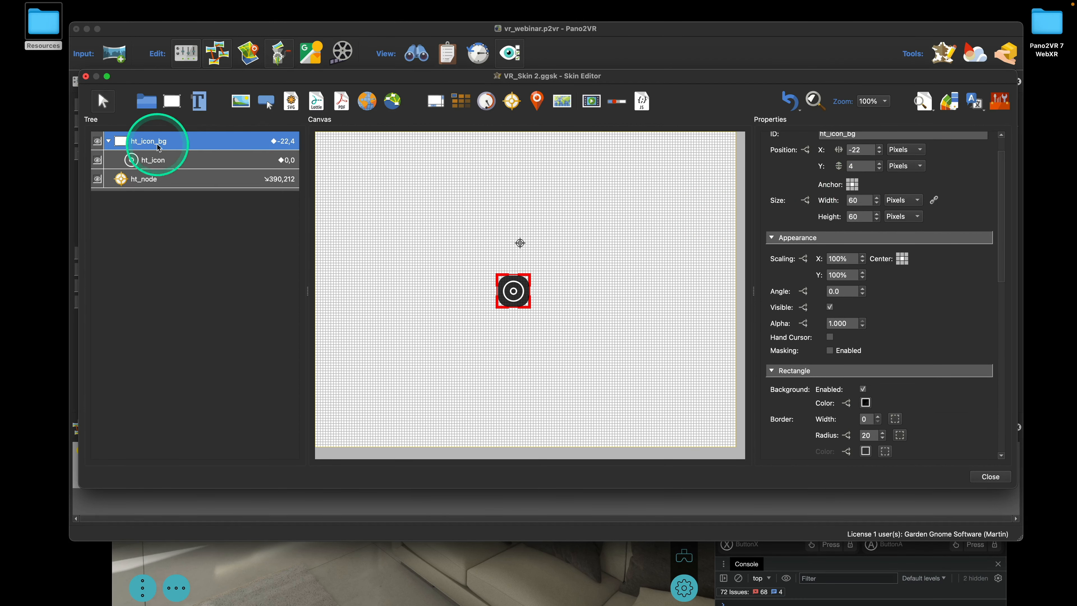
{"action": "left_click_drag", "start_coordinate": [125, 143], "coordinate": [142, 182]}
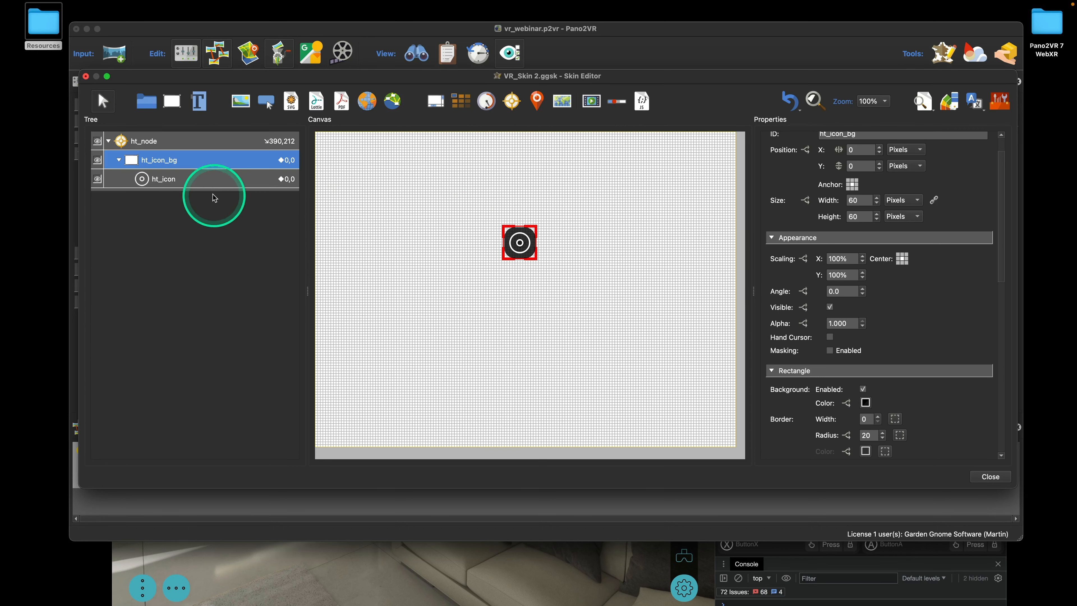
Give ht_node a Mouse Click action: Open Next Panorama using Hotspot URL and Target View
{"action": "left_click", "coordinate": [148, 140]}
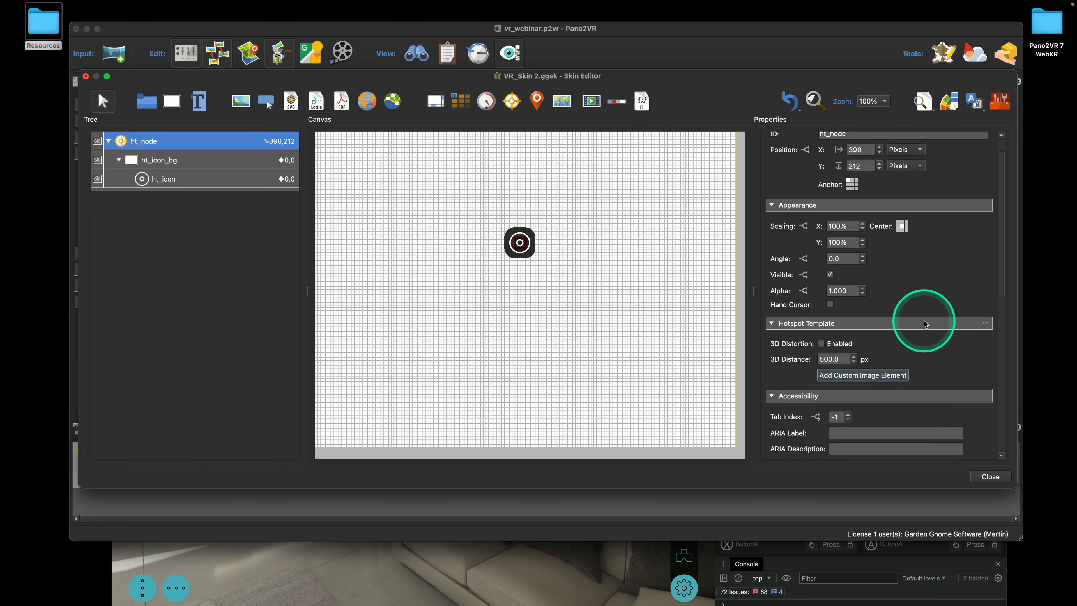
{"action": "scroll", "coordinate": [920, 318], "scroll_direction": "down", "scroll_amount": 10}
{"action": "double_click", "coordinate": [800, 340]}
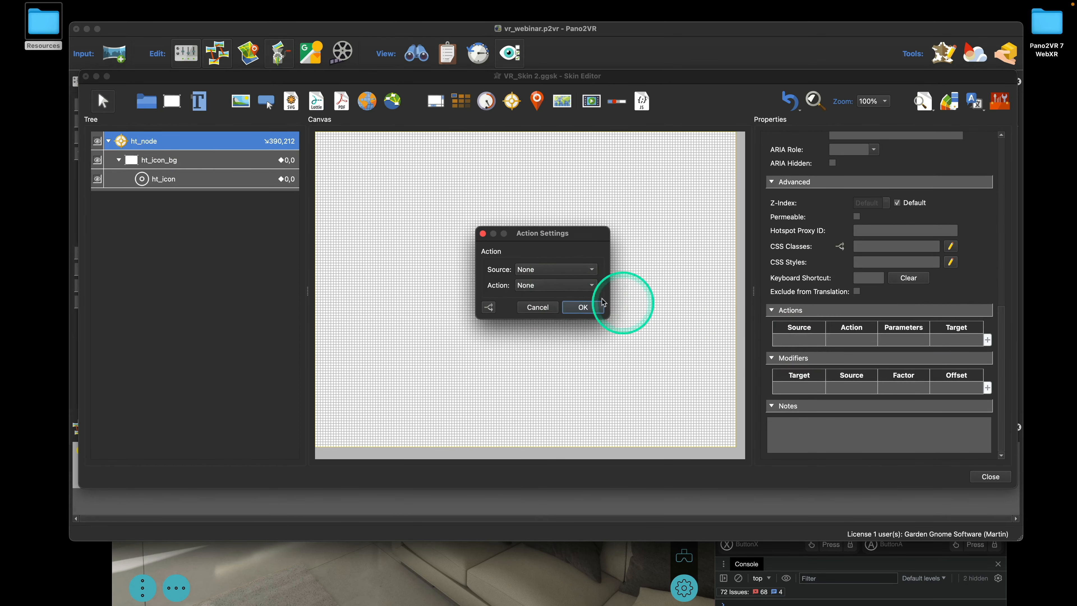
{"action": "left_click", "coordinate": [555, 269]}
{"action": "left_click", "coordinate": [551, 281]}
{"action": "left_click", "coordinate": [558, 287]}
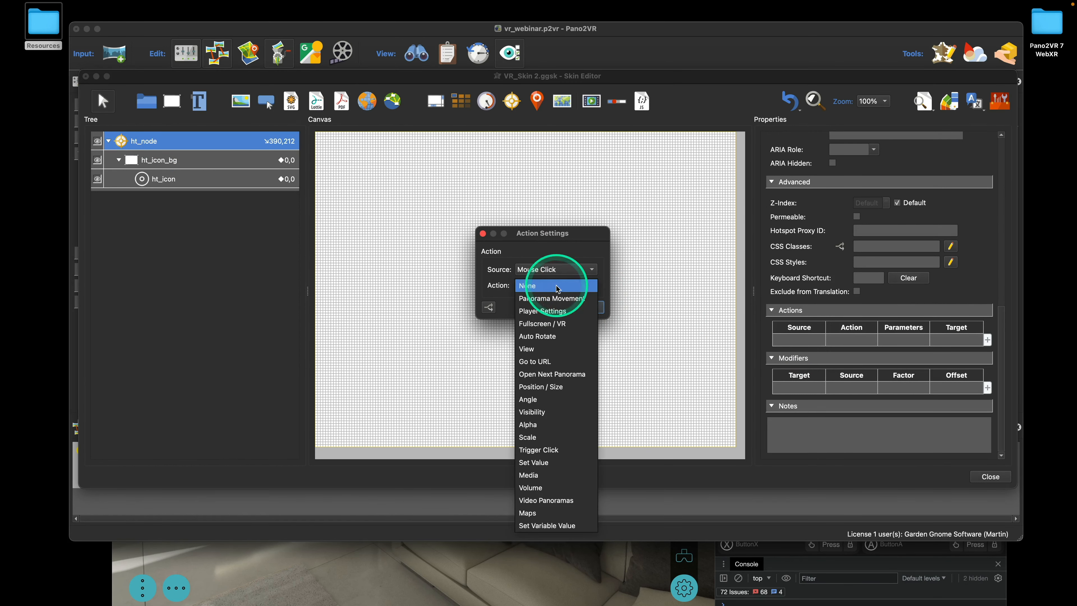
{"action": "left_click", "coordinate": [564, 374]}
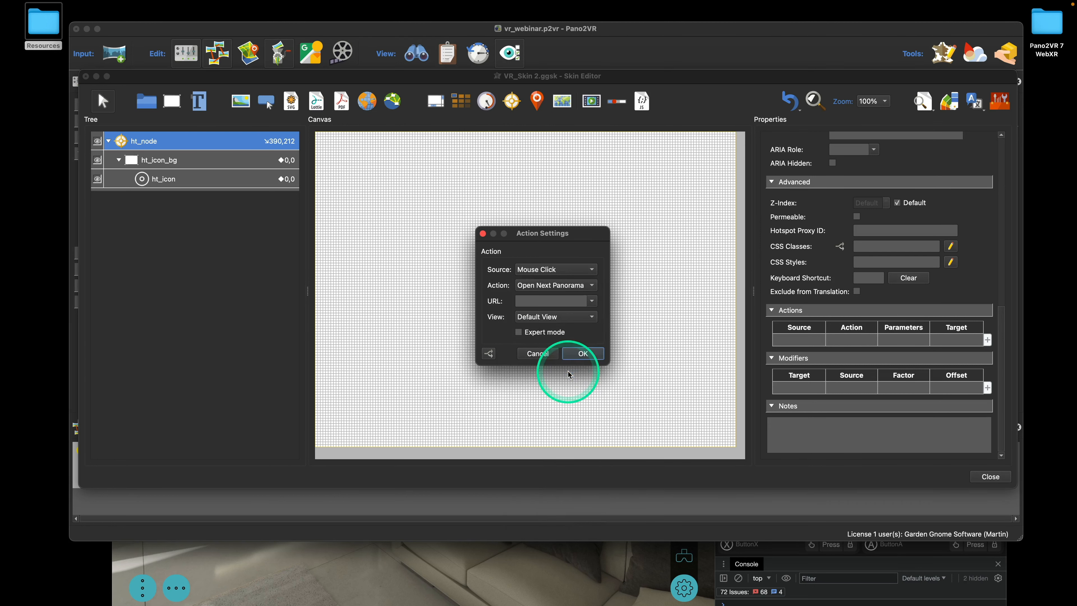
{"action": "left_click", "coordinate": [591, 300]}
{"action": "left_click", "coordinate": [573, 318]}
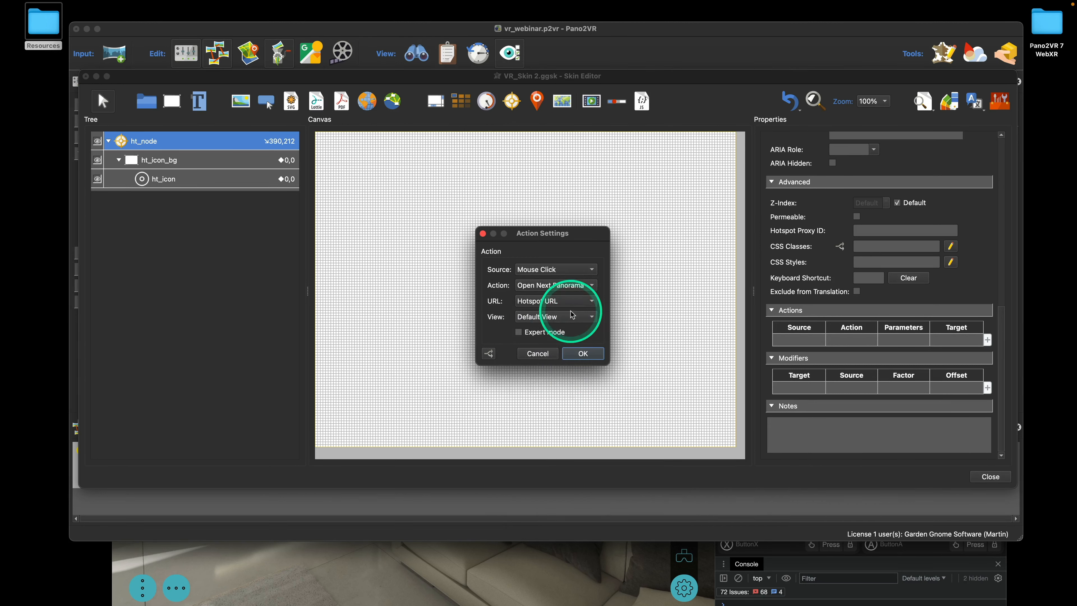
{"action": "left_click", "coordinate": [575, 321]}
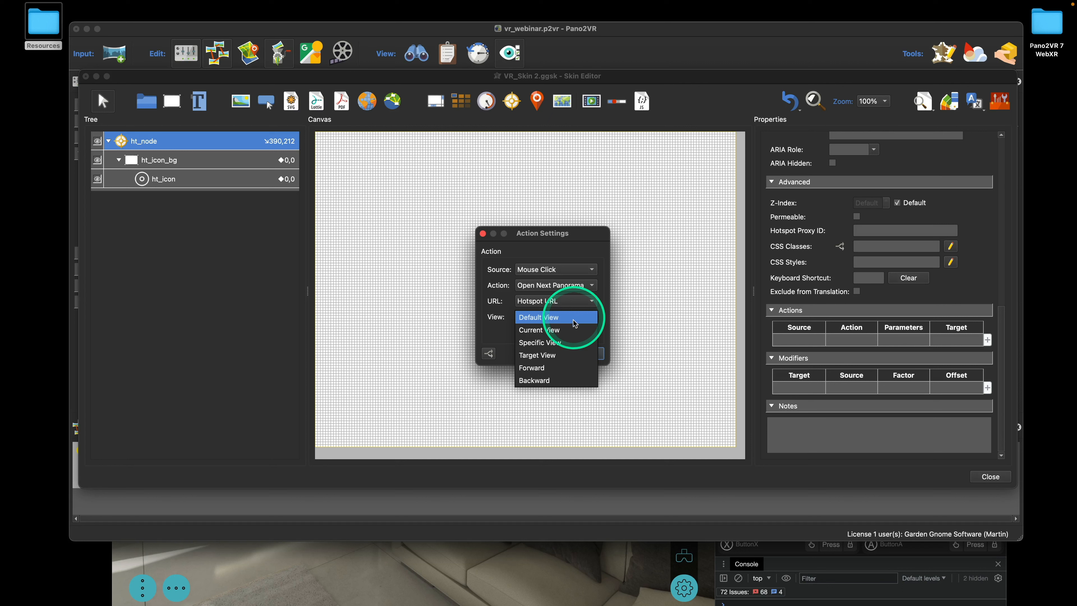
{"action": "left_click", "coordinate": [573, 355]}
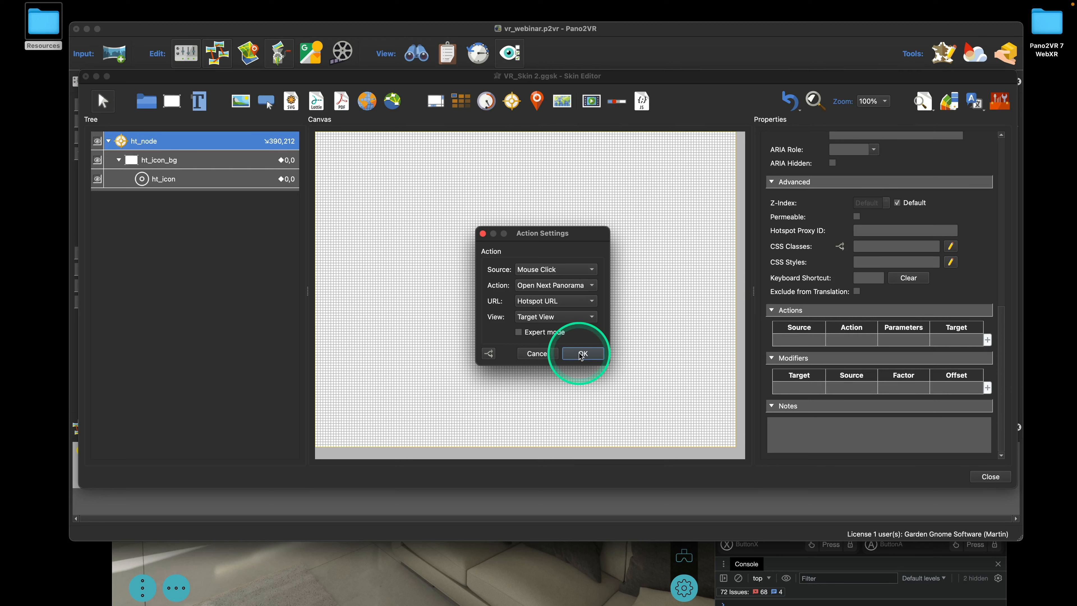
{"action": "left_click", "coordinate": [582, 354]}
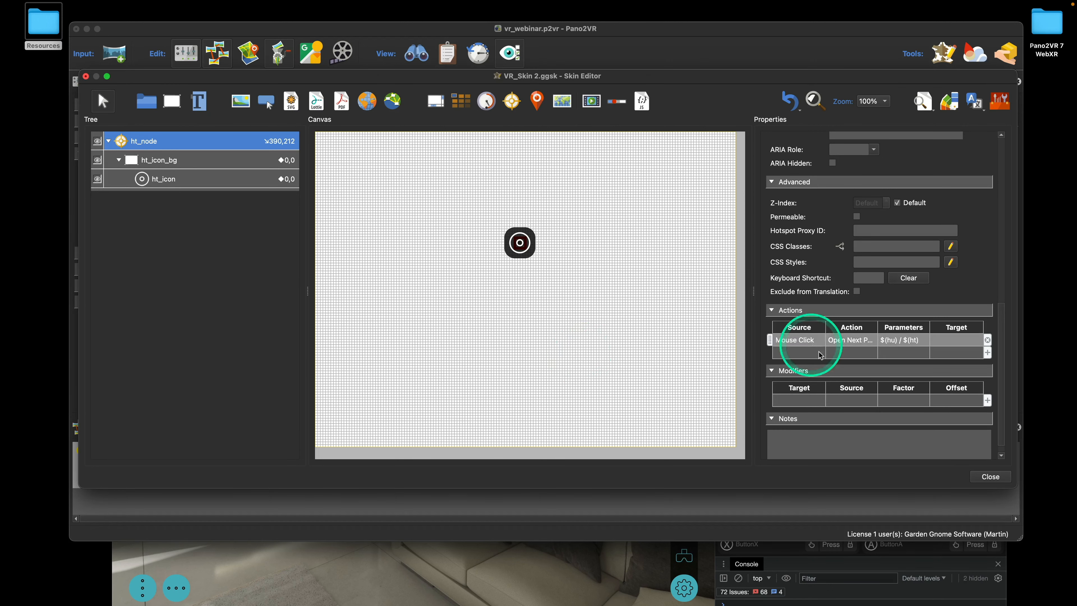
Close the Skin Editor, saving the skin changes
{"action": "left_click", "coordinate": [990, 476]}
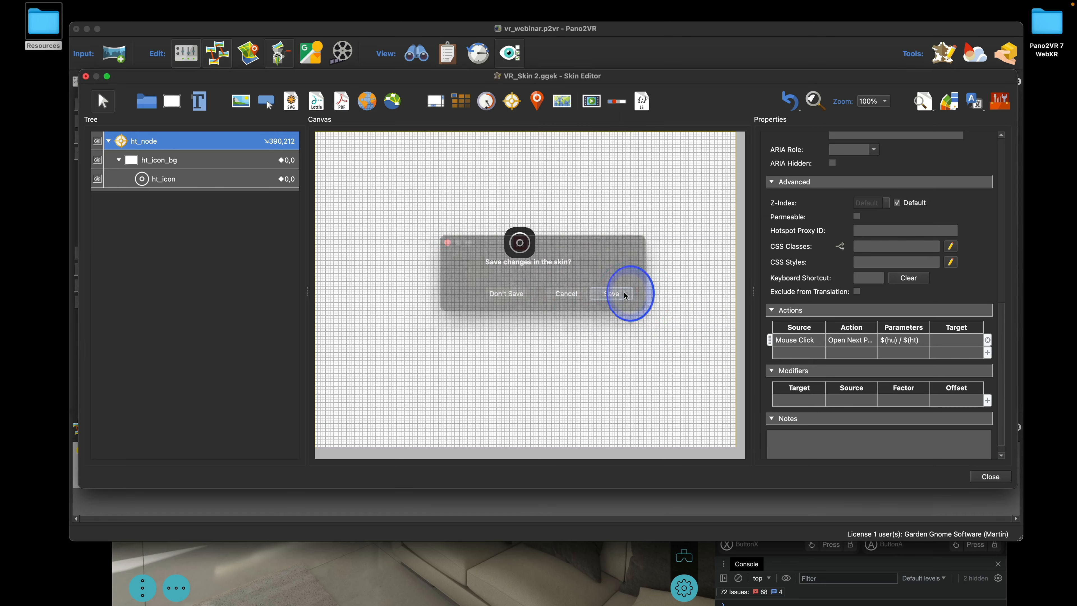
{"action": "left_click", "coordinate": [623, 293]}
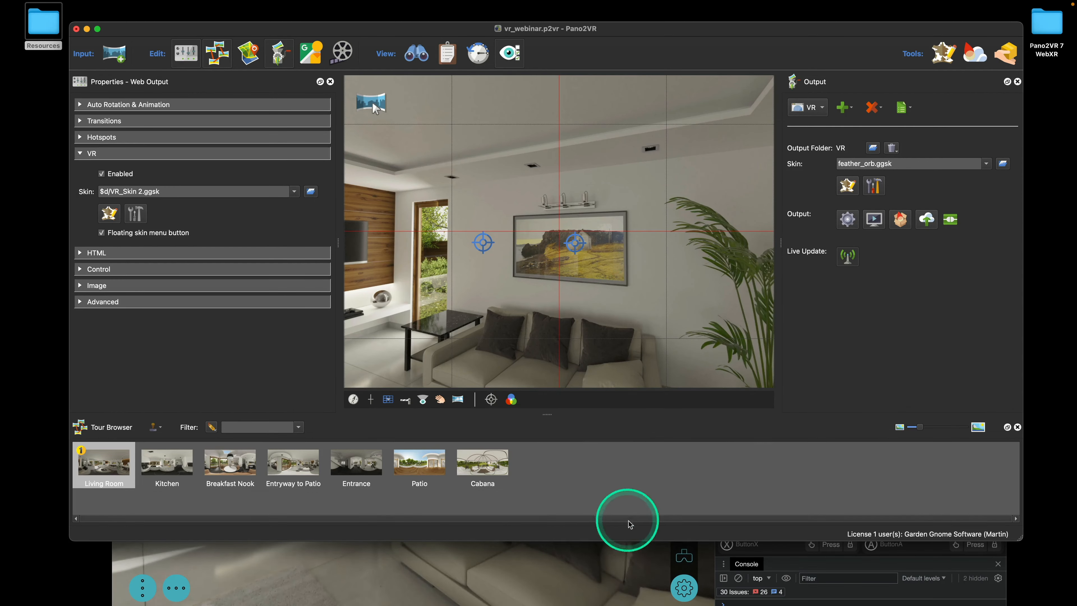
{"action": "left_click", "coordinate": [629, 559]}
Reload the tour, dismiss the sound overlay and start the emulated VR session
{"action": "left_click_drag", "start_coordinate": [752, 63], "coordinate": [757, 39]}
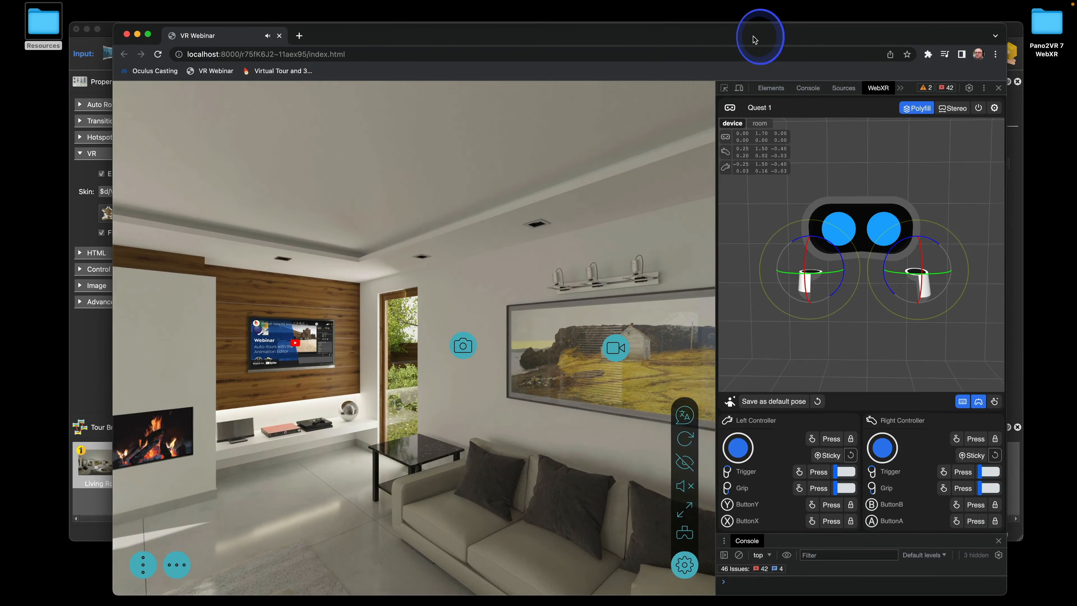
{"action": "left_click", "coordinate": [678, 531]}
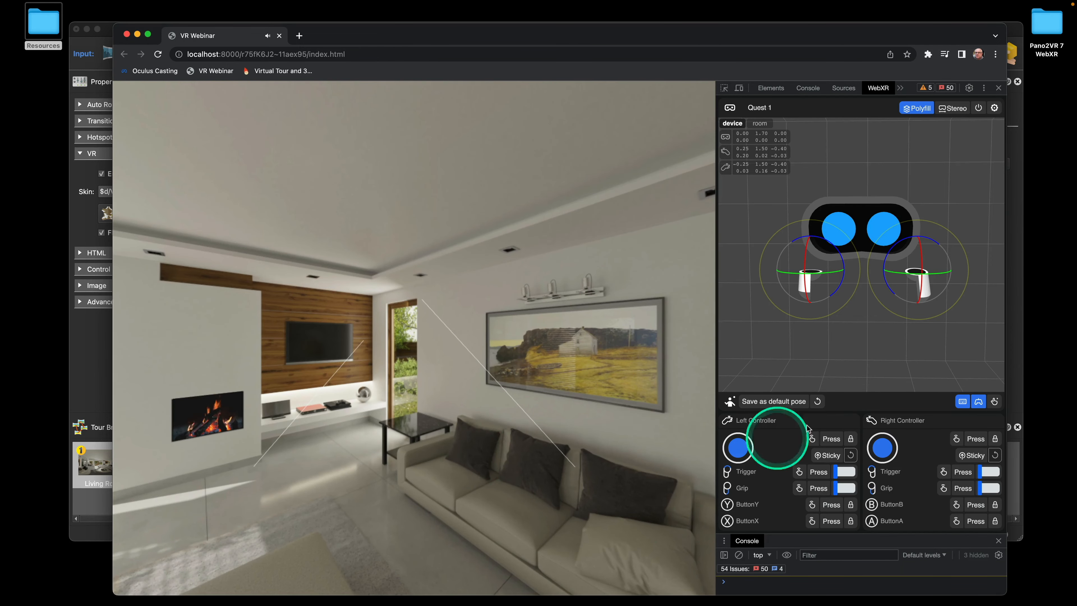
{"action": "left_click", "coordinate": [157, 54]}
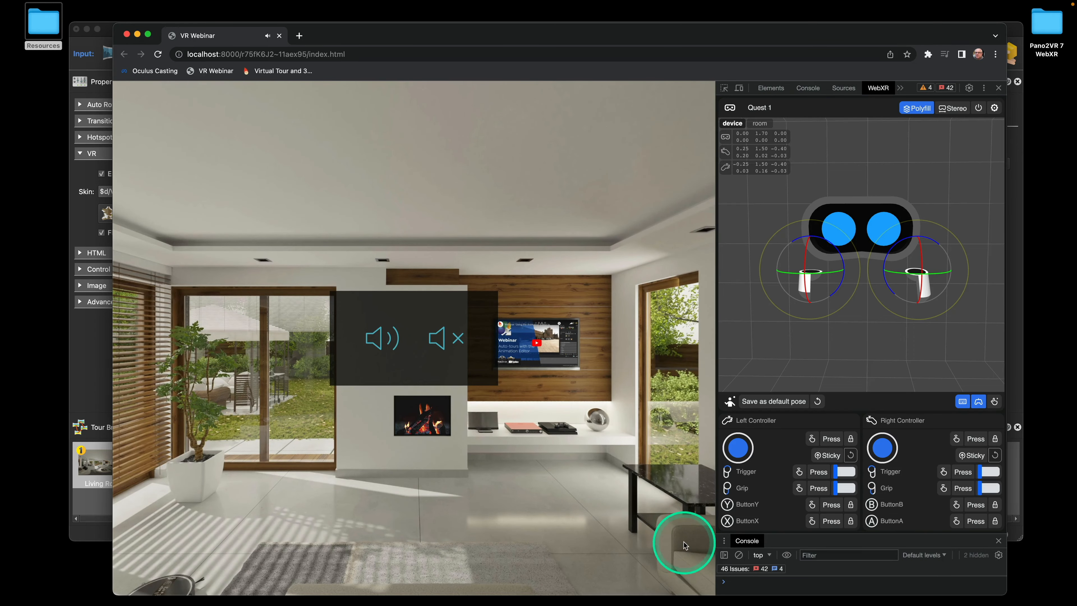
{"action": "left_click", "coordinate": [437, 339]}
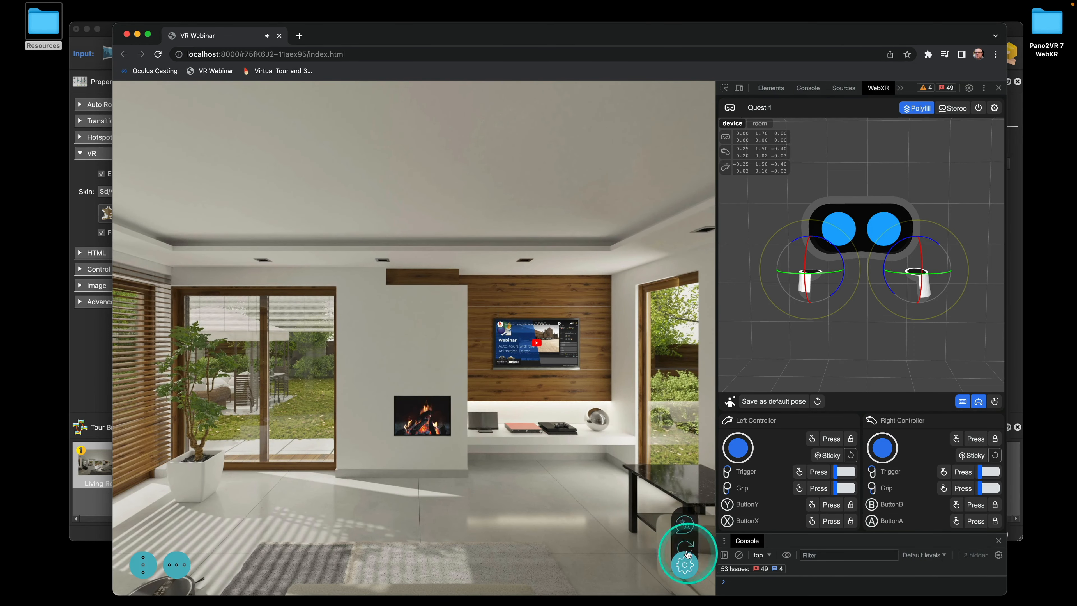
{"action": "left_click", "coordinate": [686, 562]}
{"action": "left_click", "coordinate": [686, 538]}
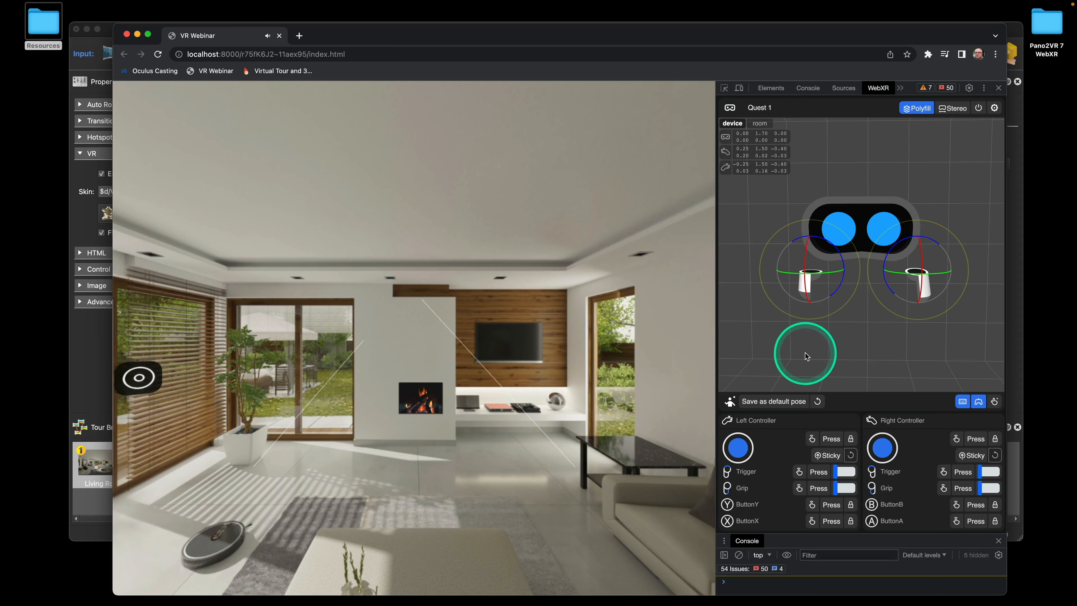
Turn left, aim the right controller's ray and pull the trigger at a hotspot
{"action": "key", "text": "Left"}
{"action": "key", "text": "Left"}
{"action": "key", "text": "Left"}
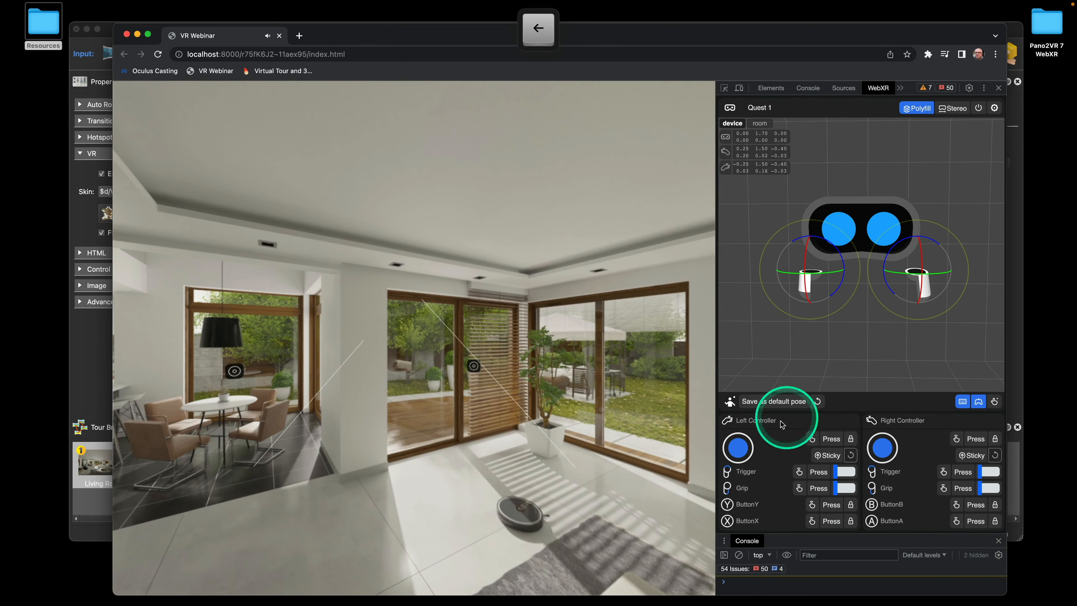
{"action": "left_click_drag", "start_coordinate": [904, 259], "coordinate": [904, 260]}
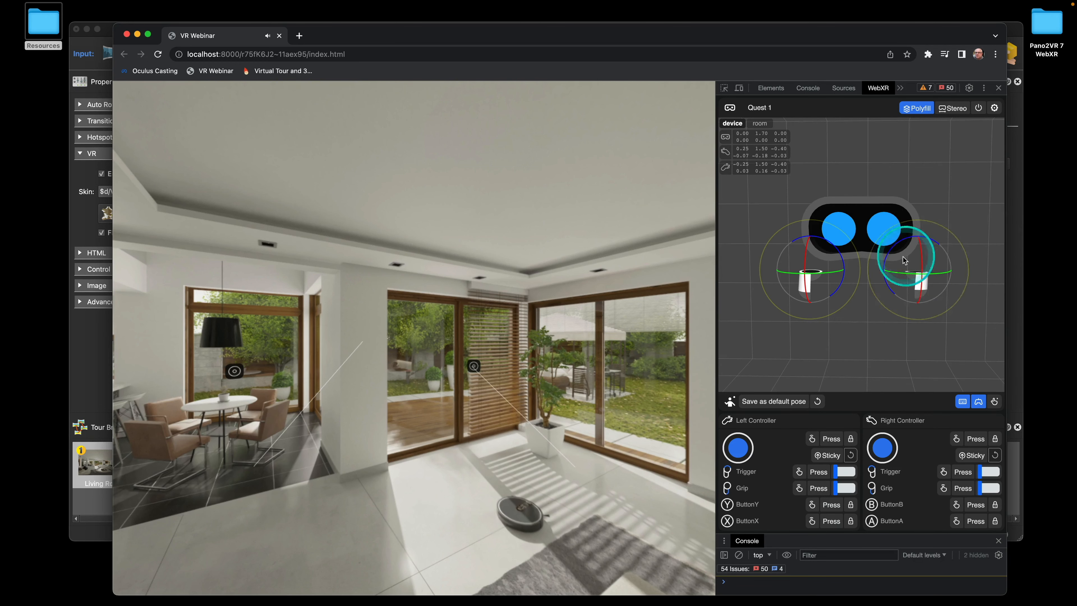
{"action": "left_click", "coordinate": [969, 472]}
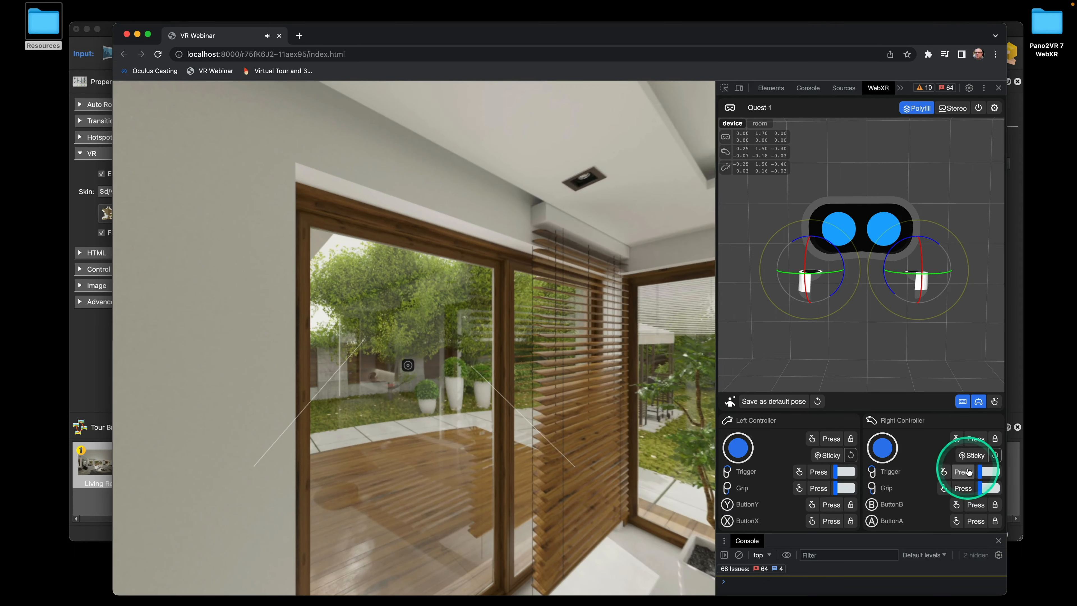
{"action": "left_click", "coordinate": [838, 352]}
Turn right, re-aim the controller onto the hotspot and trigger it, then return to Pano2VR
{"action": "key", "text": "Right"}
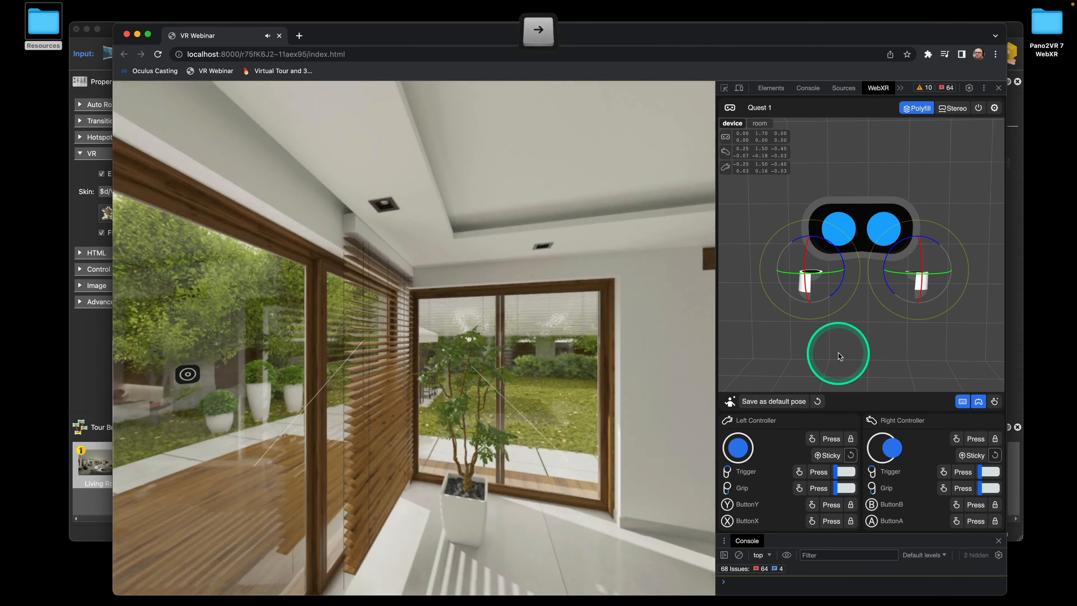
{"action": "key", "text": "Right"}
{"action": "key", "text": "Right"}
{"action": "left_click", "coordinate": [916, 263]}
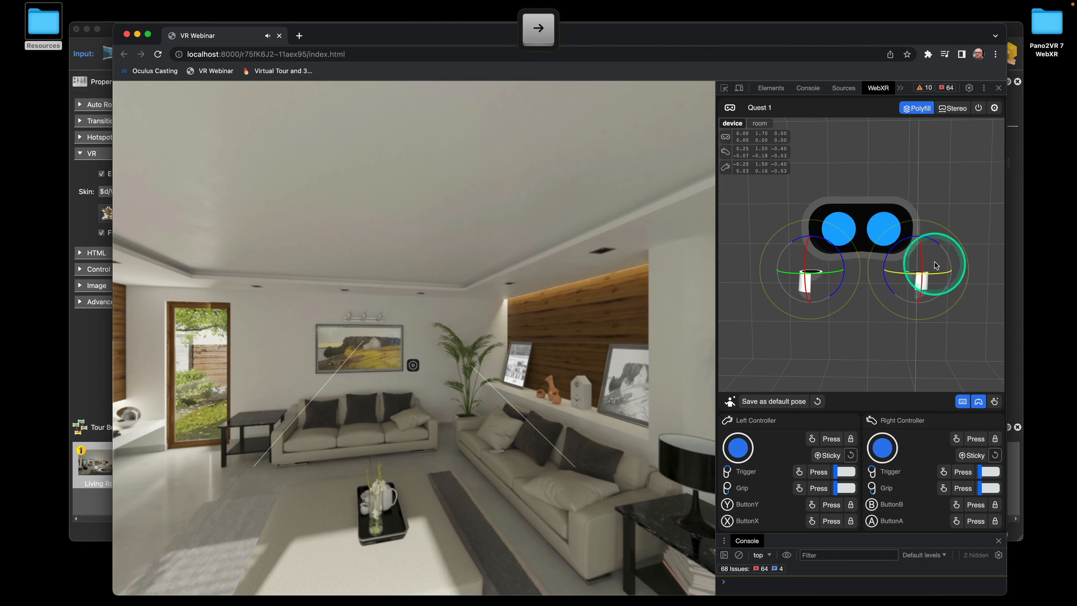
{"action": "left_click_drag", "start_coordinate": [910, 260], "coordinate": [915, 259]}
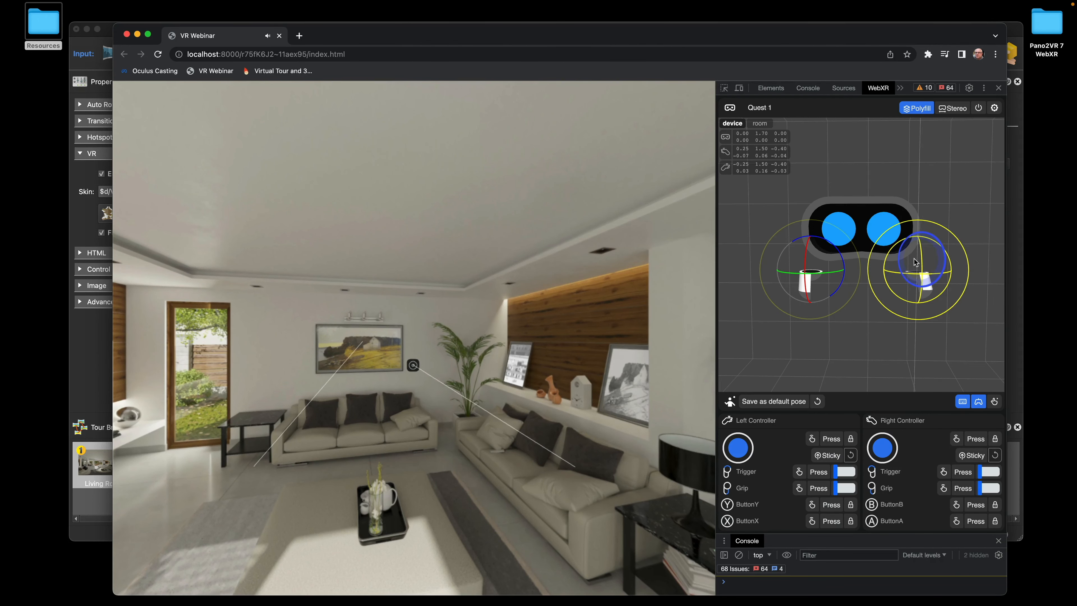
{"action": "left_click", "coordinate": [963, 472]}
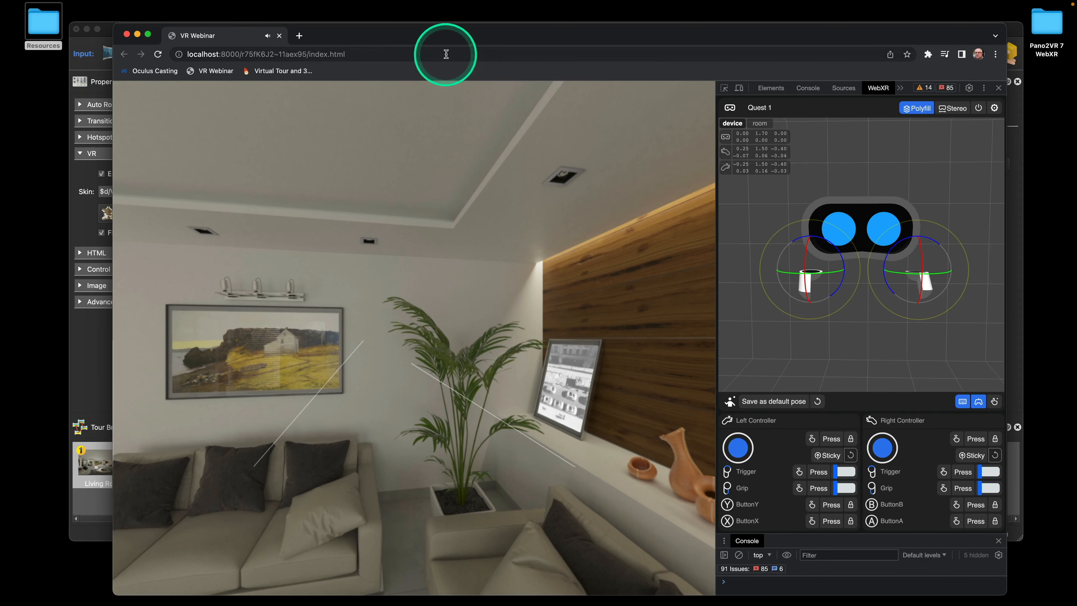
{"action": "left_click", "coordinate": [107, 32]}
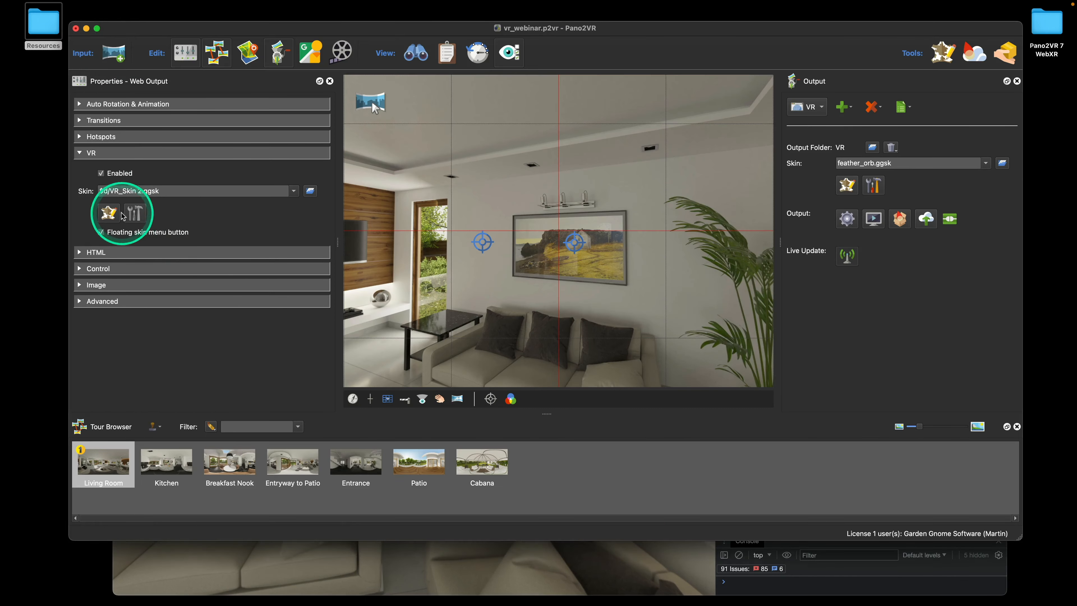
Add a Mouse Over condition to the ht_icon_bg element's scaling logic
{"action": "left_click", "coordinate": [109, 212]}
{"action": "left_click", "coordinate": [153, 160]}
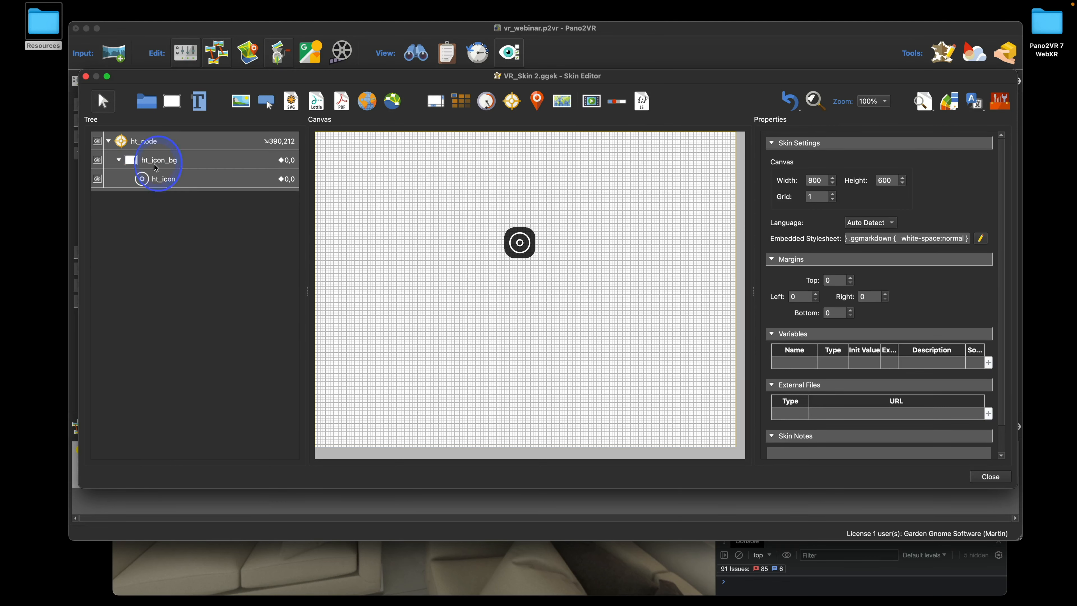
{"action": "scroll", "coordinate": [927, 335], "scroll_direction": "down", "scroll_amount": 1}
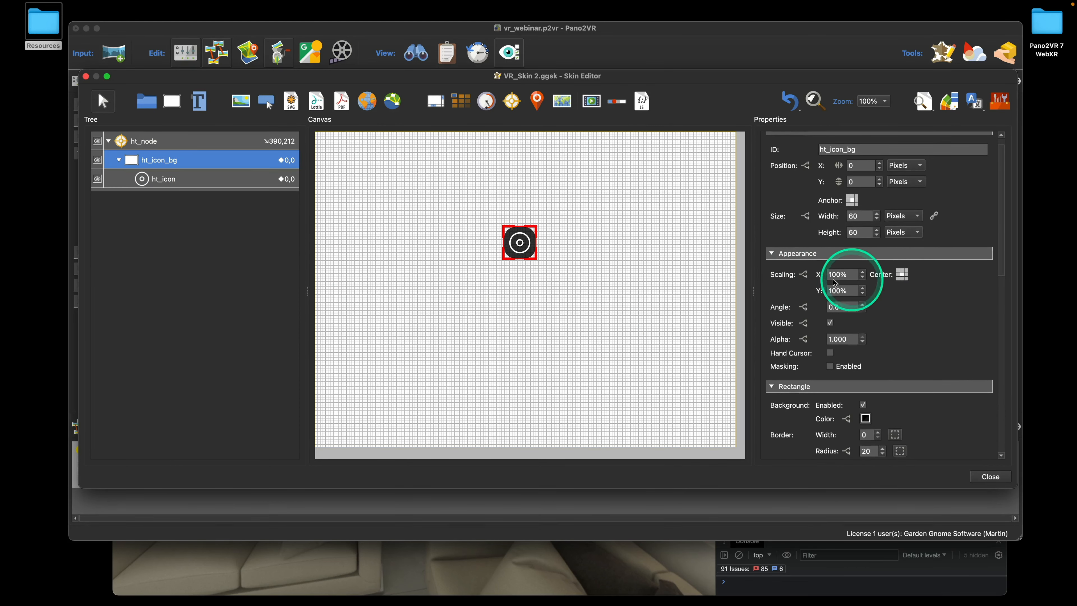
{"action": "left_click", "coordinate": [803, 275]}
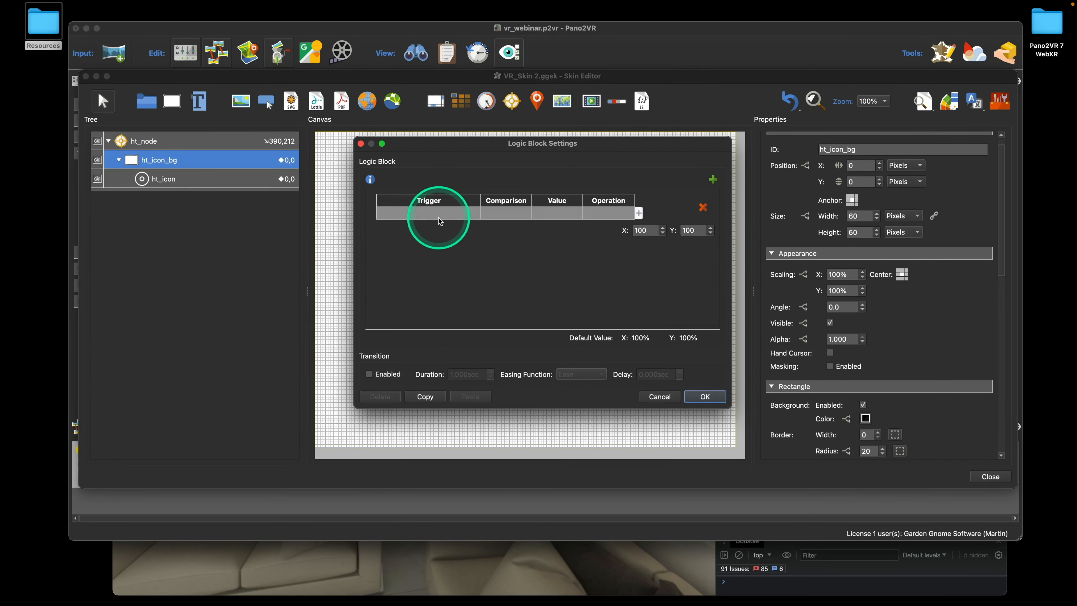
{"action": "left_click", "coordinate": [444, 225]}
{"action": "mouse_move", "coordinate": [441, 231]}
{"action": "left_click", "coordinate": [526, 225]}
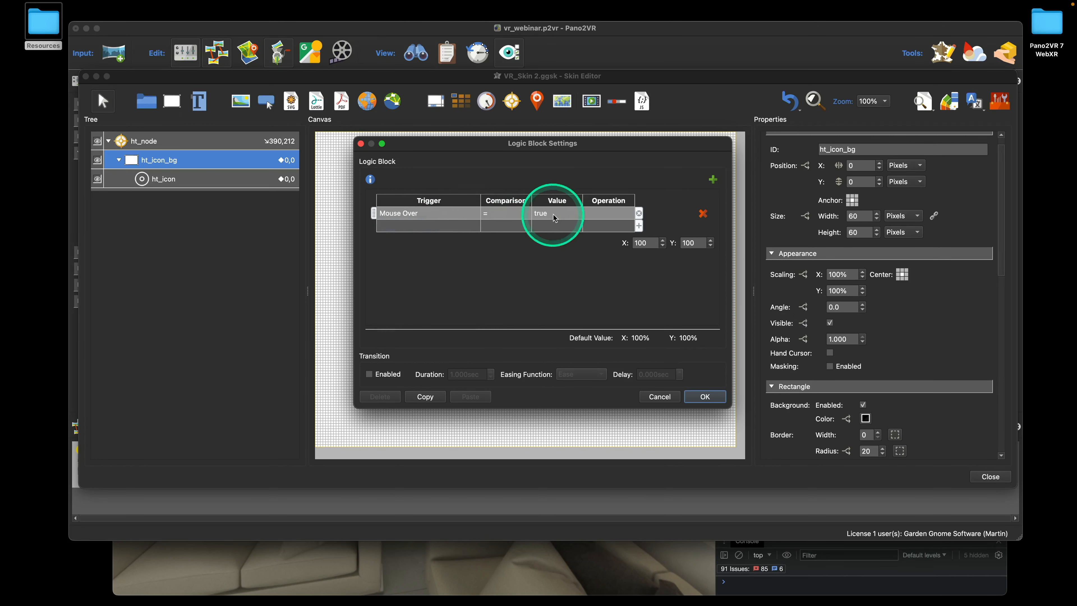
Set the mouse-over scale to 120 for X and Y with a 0.2 sec transition
{"action": "double_click", "coordinate": [642, 242]}
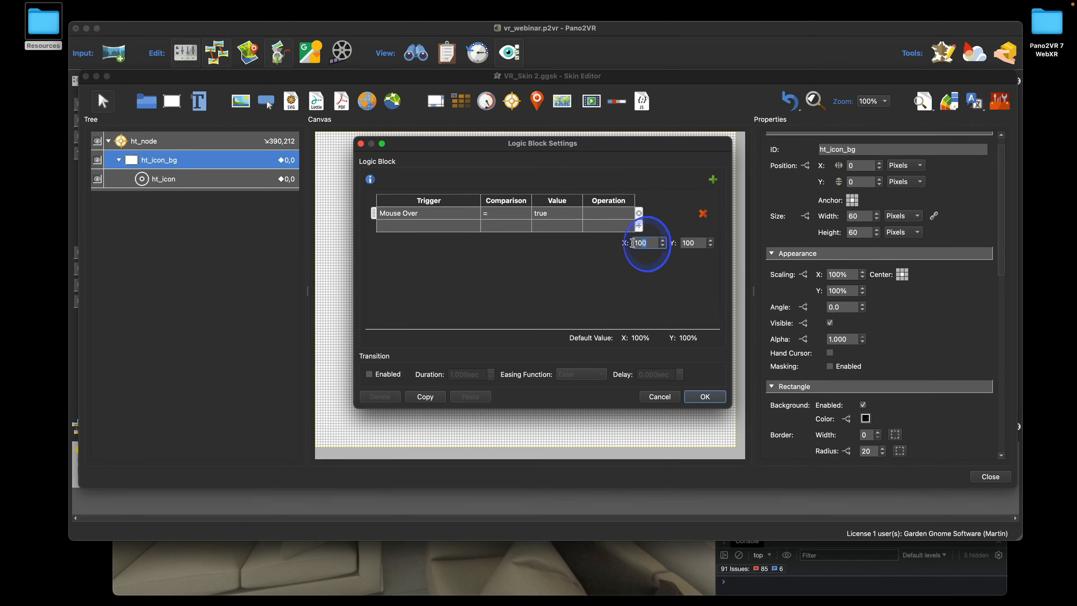
{"action": "type", "text": "1"}
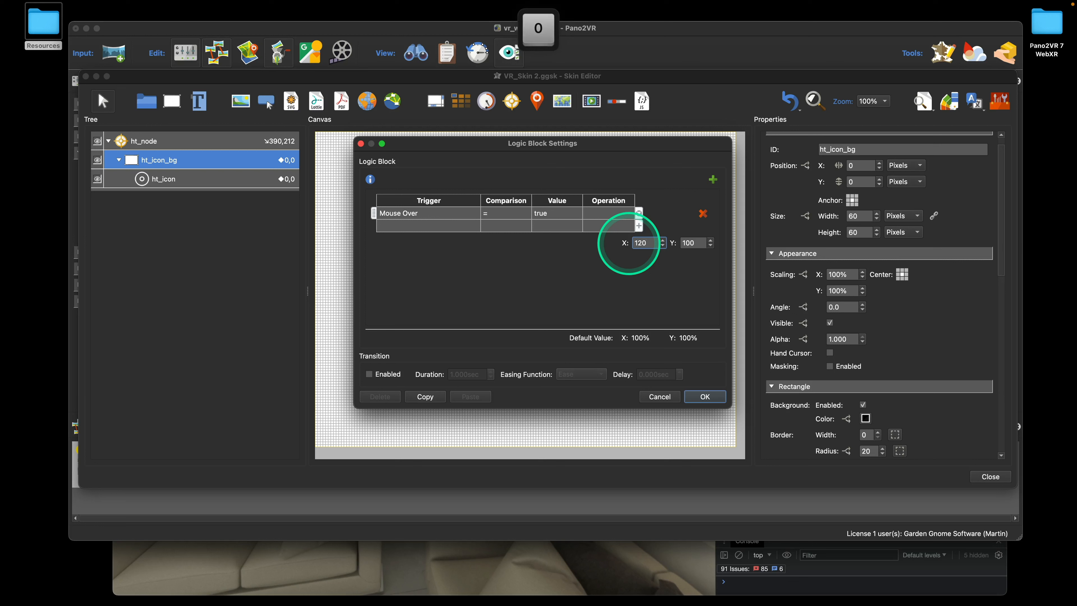
{"action": "key", "text": "Tab"}
{"action": "type", "text": "120"}
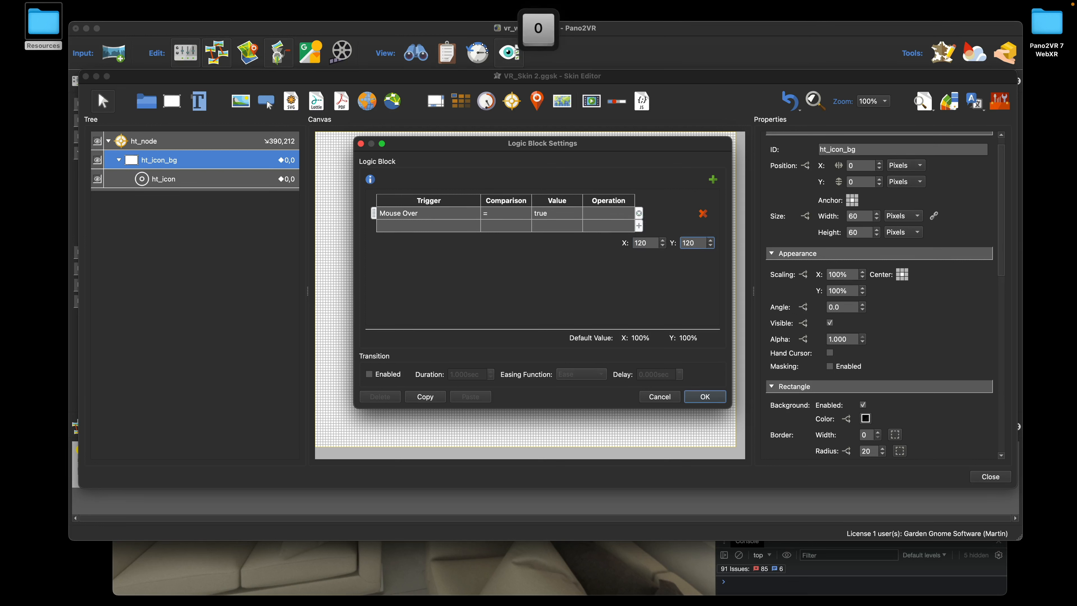
{"action": "left_click", "coordinate": [370, 375]}
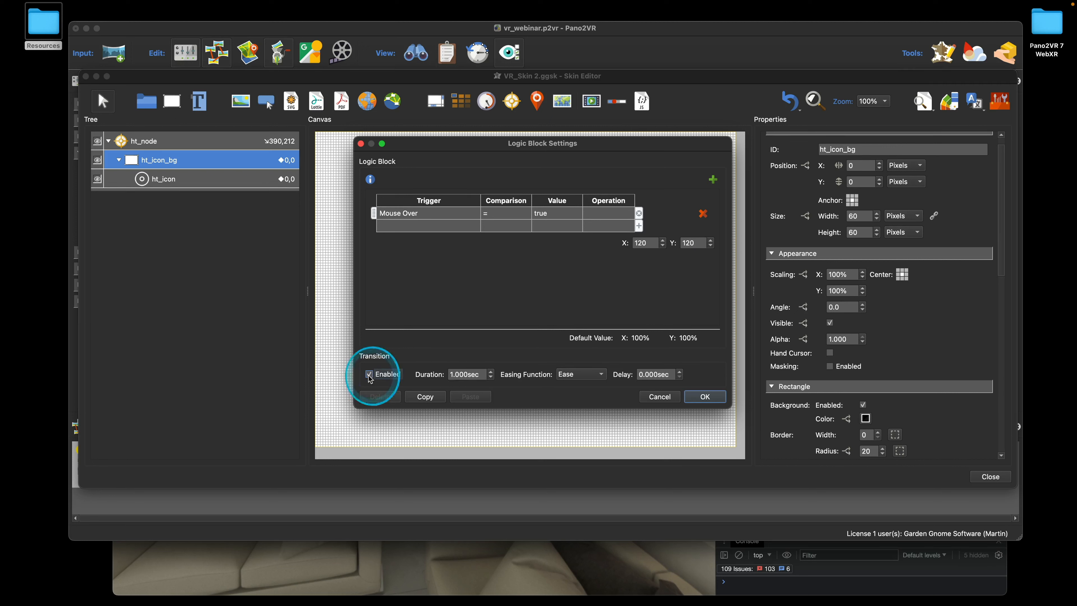
{"action": "left_click", "coordinate": [479, 374]}
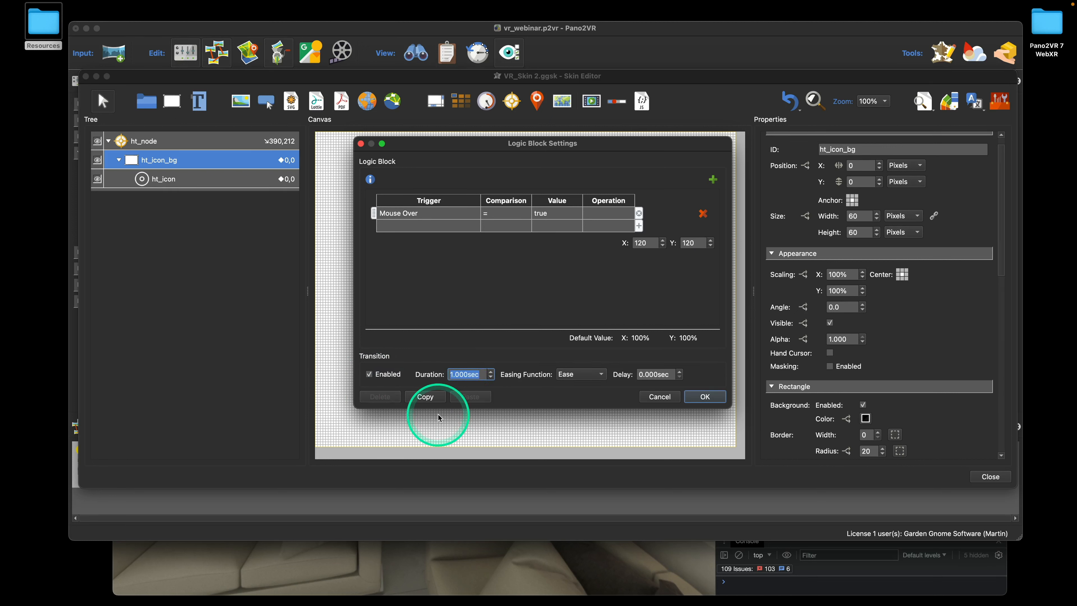
{"action": "type", "text": "0."}
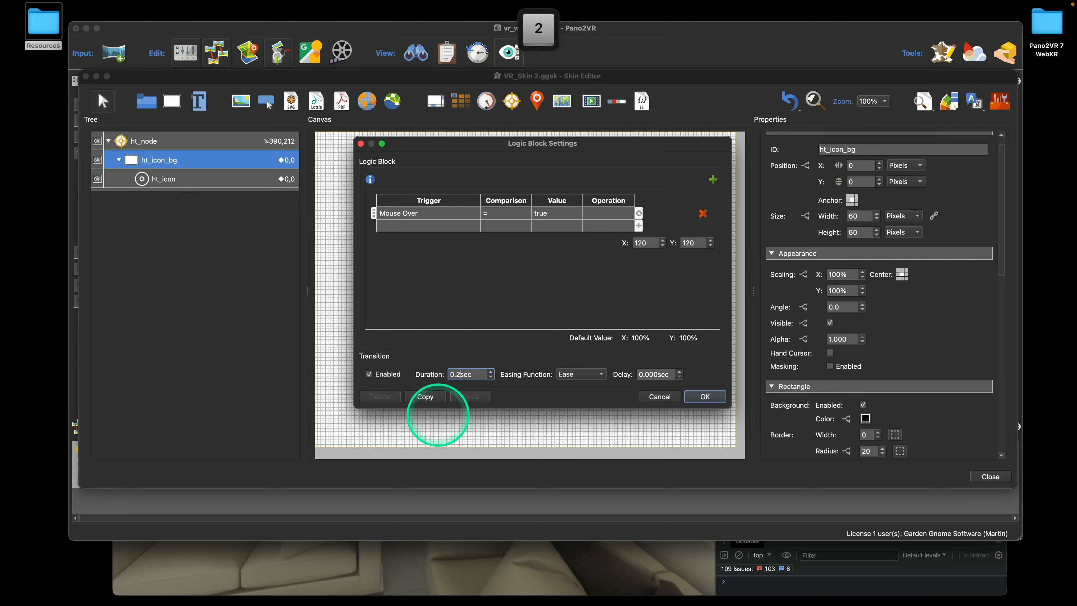
Confirm the scaling logic block, close the Skin Editor and save the skin
{"action": "left_click", "coordinate": [704, 396]}
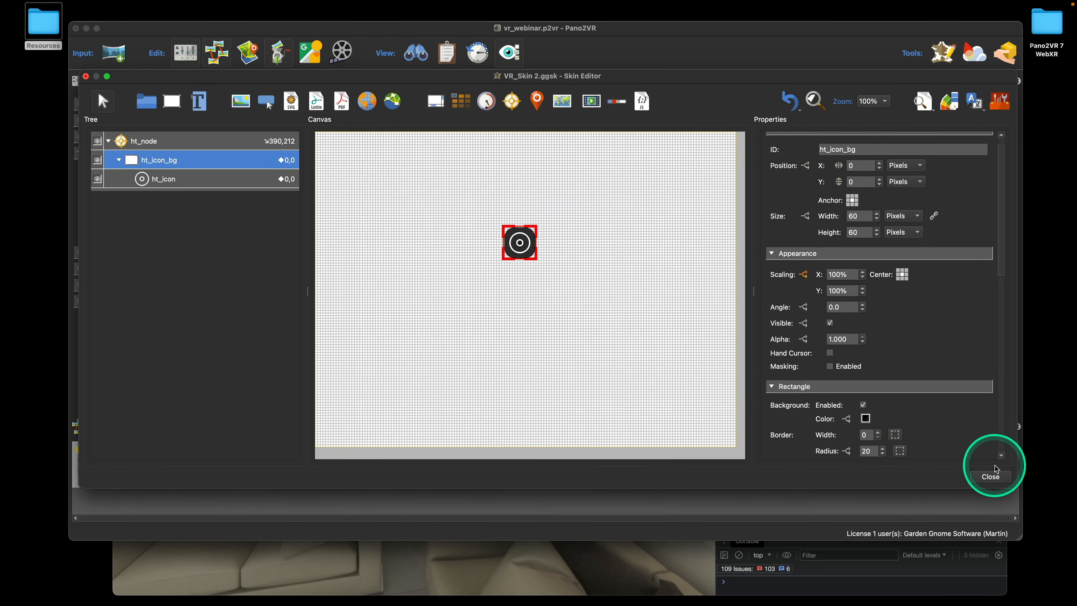
{"action": "left_click", "coordinate": [994, 473]}
{"action": "left_click", "coordinate": [608, 293]}
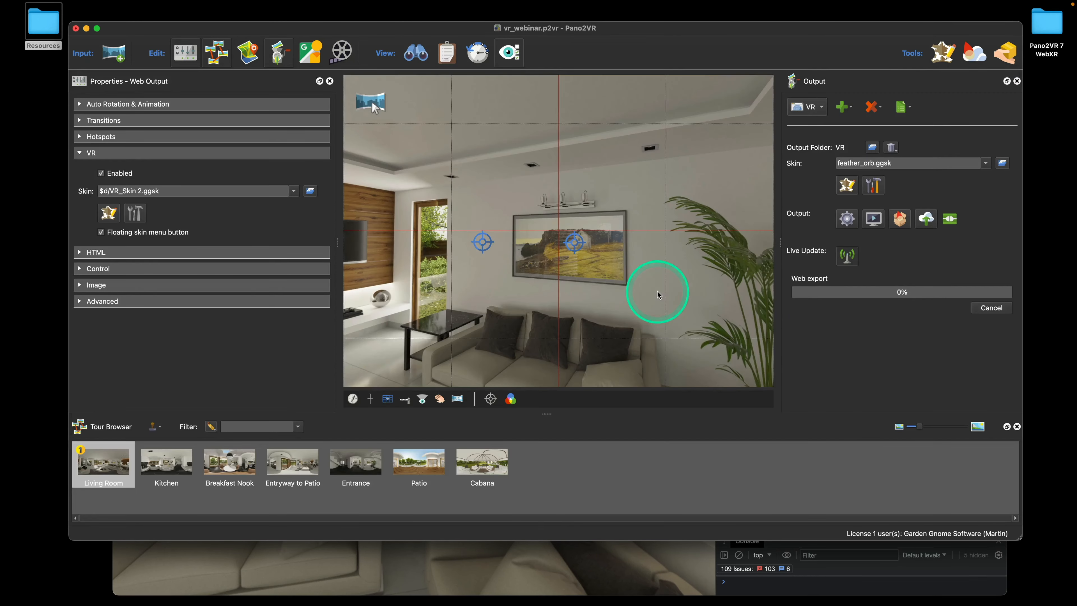
Test the tour in Chrome's VR mode by jumping via a hotspot, snap-turning left, and aiming the left controller, then return to Pano2VR
{"action": "left_click", "coordinate": [594, 564]}
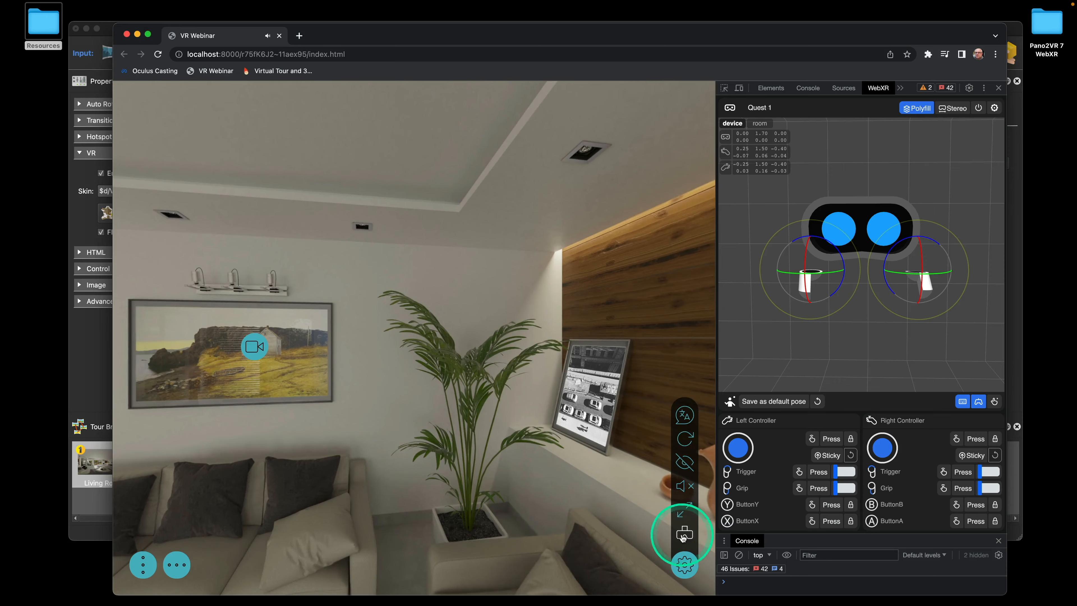
{"action": "left_click", "coordinate": [683, 537]}
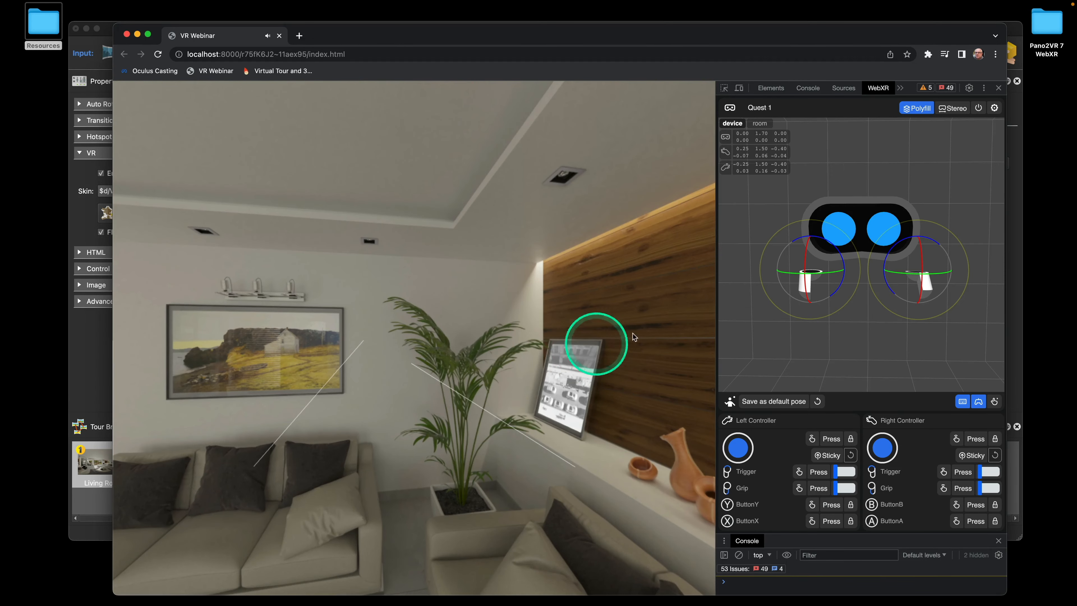
{"action": "left_click", "coordinate": [812, 347]}
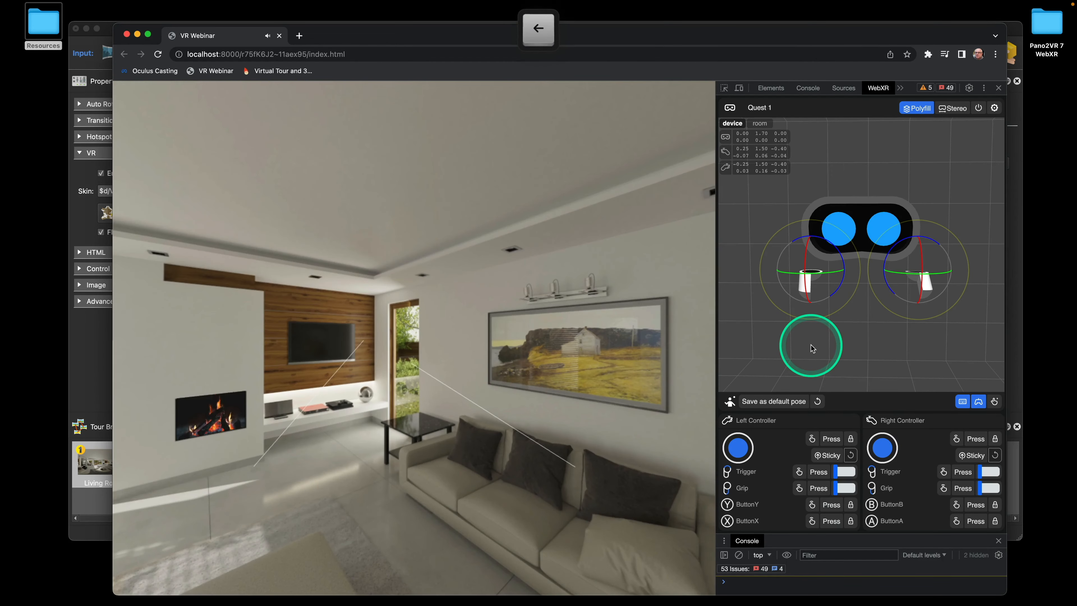
{"action": "key", "text": "Left"}
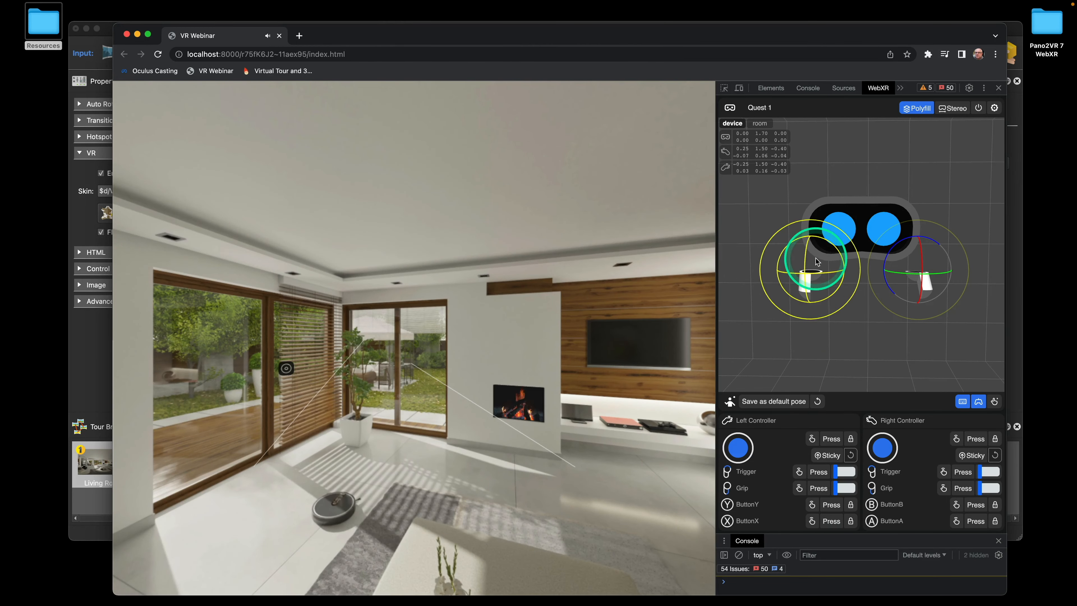
{"action": "left_click_drag", "start_coordinate": [815, 258], "coordinate": [820, 257]}
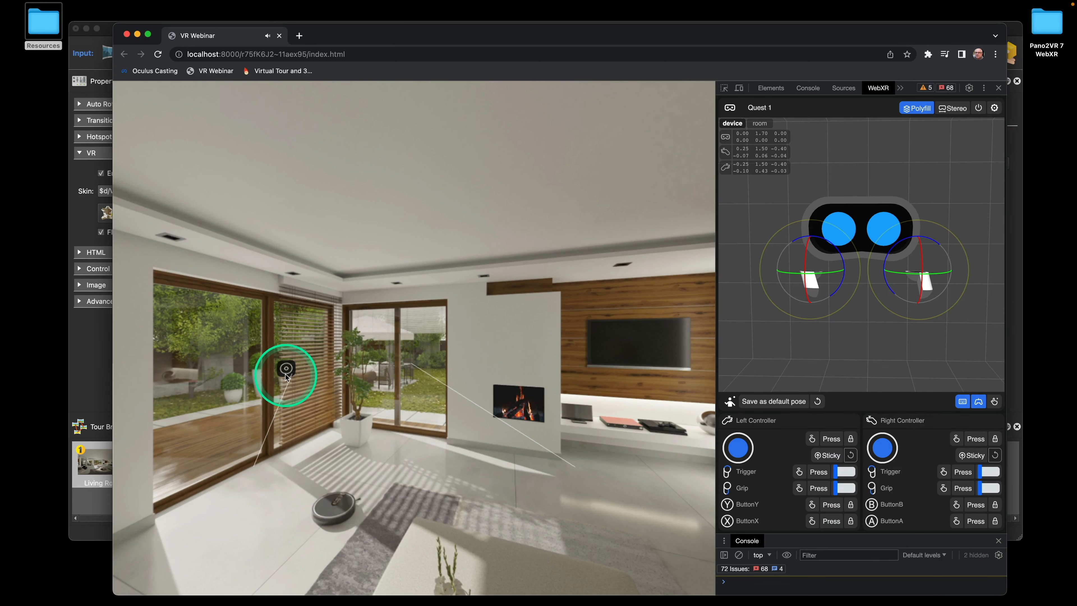
{"action": "left_click", "coordinate": [105, 29]}
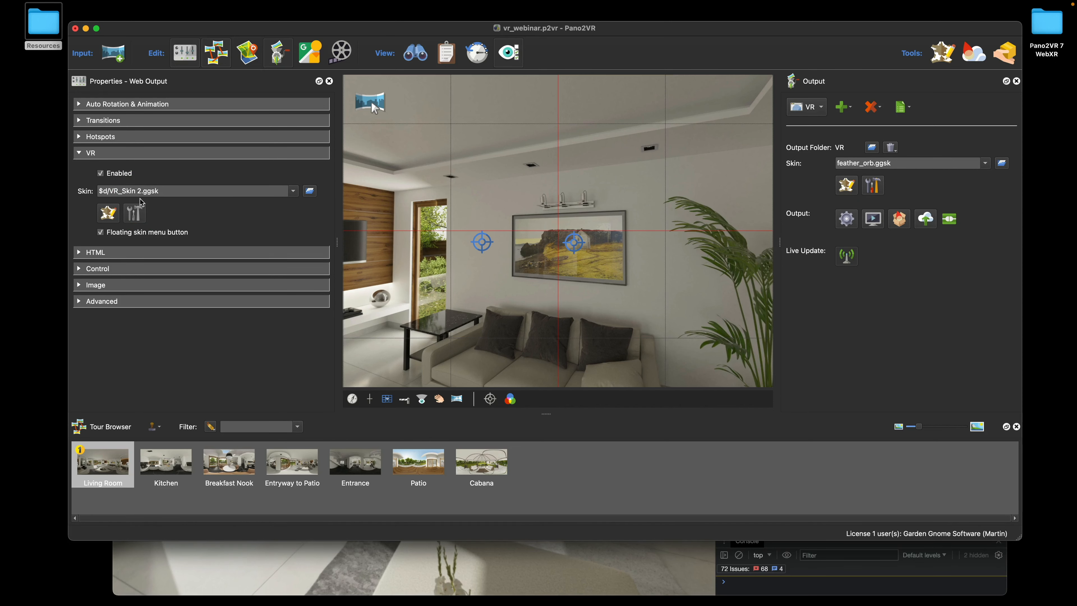
Add NodeImage 1 below the hotspot icon at about 199,279, sized 150 × 150
{"action": "left_click", "coordinate": [109, 213]}
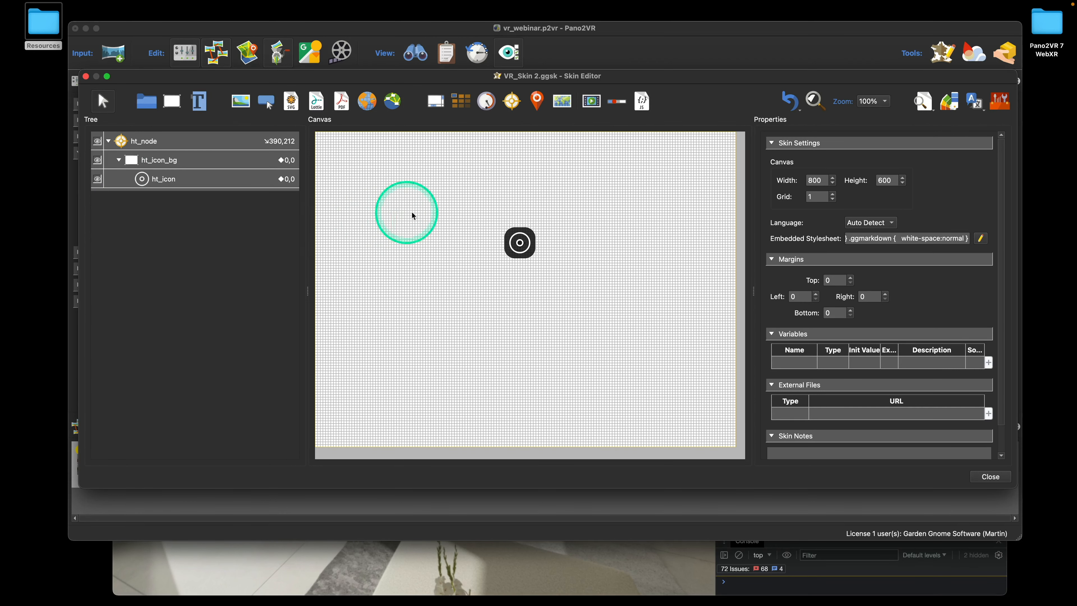
{"action": "left_click", "coordinate": [393, 107]}
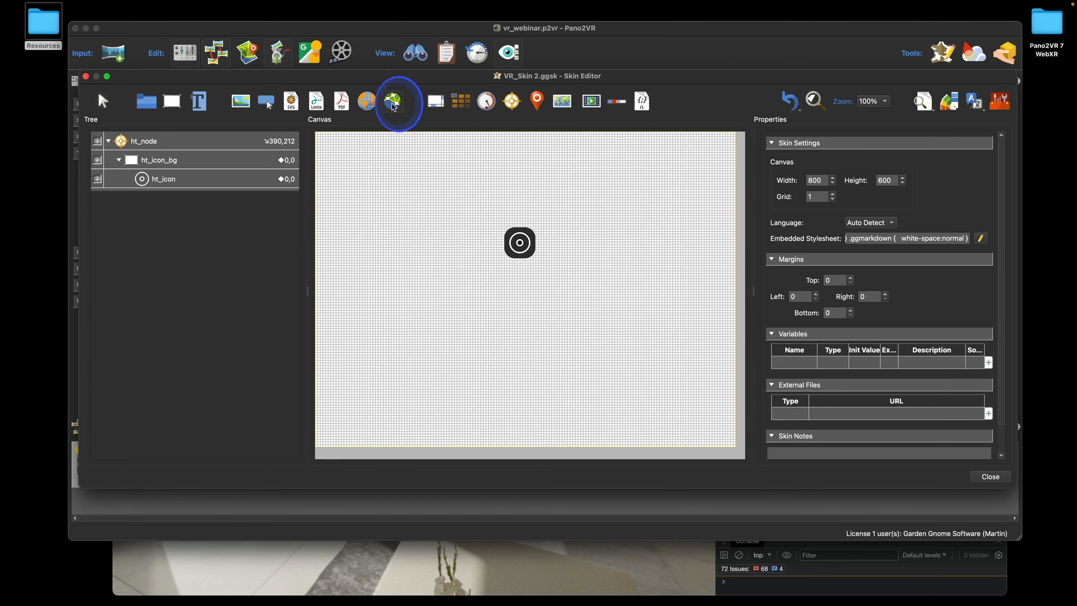
{"action": "left_click", "coordinate": [410, 281]}
{"action": "left_click_drag", "start_coordinate": [465, 301], "coordinate": [469, 299]}
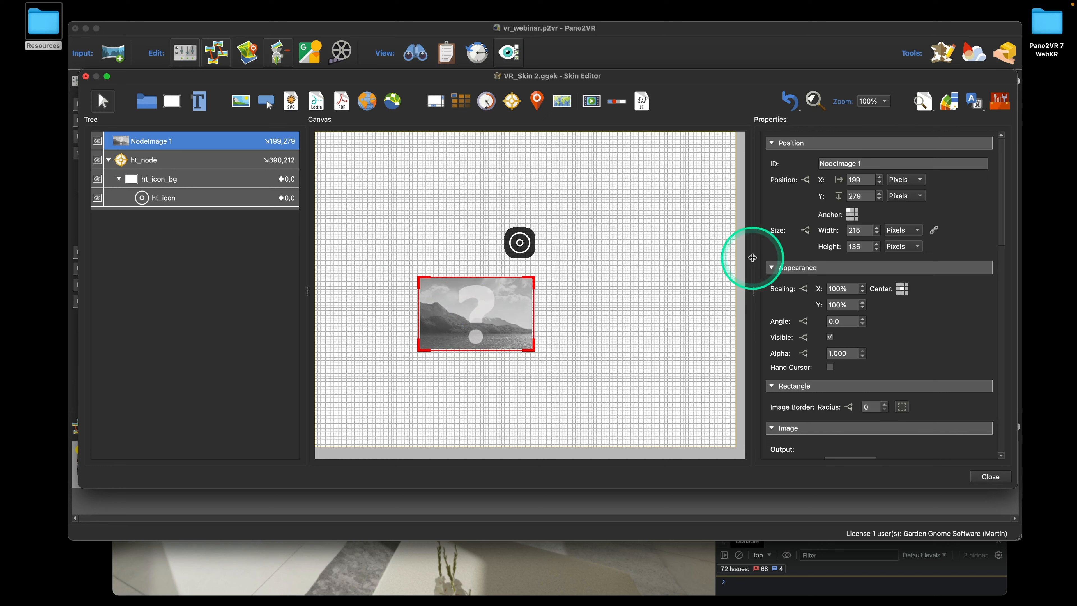
{"action": "double_click", "coordinate": [857, 230]}
{"action": "type", "text": "150"}
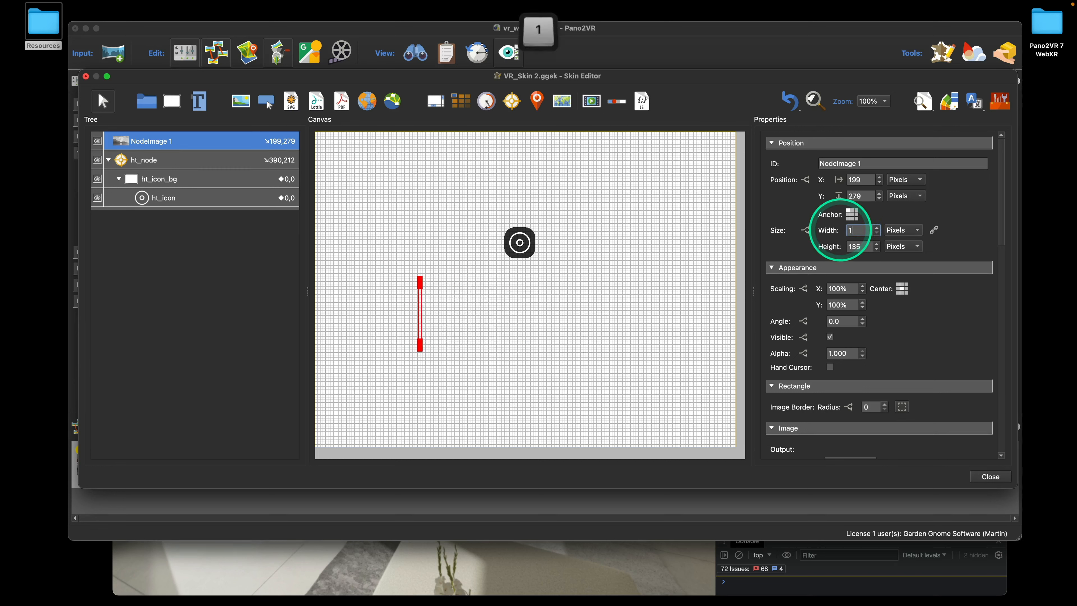
{"action": "double_click", "coordinate": [845, 247]}
{"action": "type", "text": "150"}
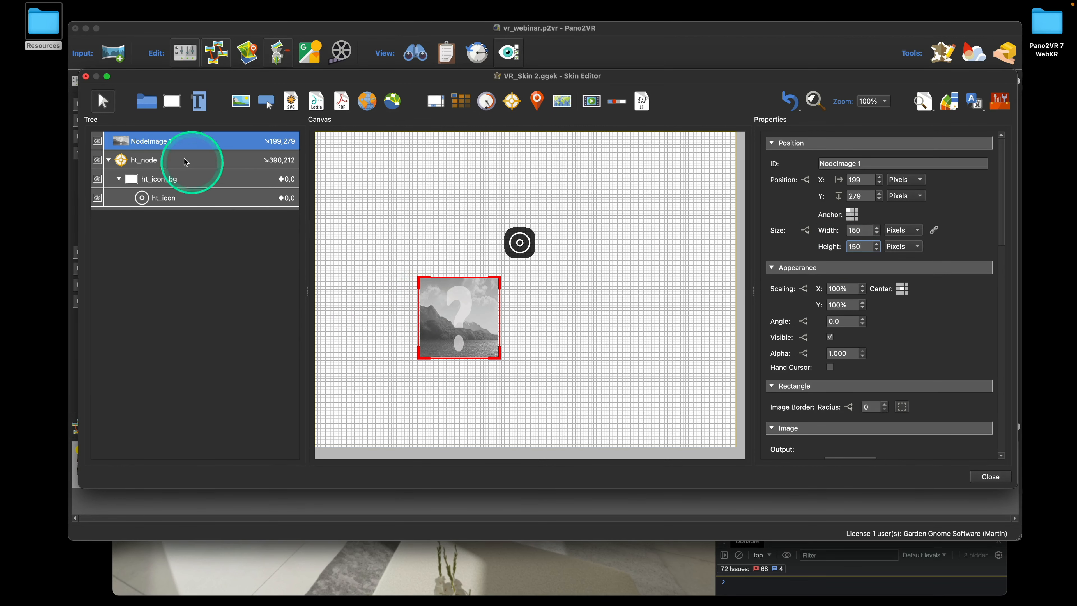
Add a new Rectangle 1 to the skin canvas and move it to 112,103
{"action": "left_click", "coordinate": [180, 110]}
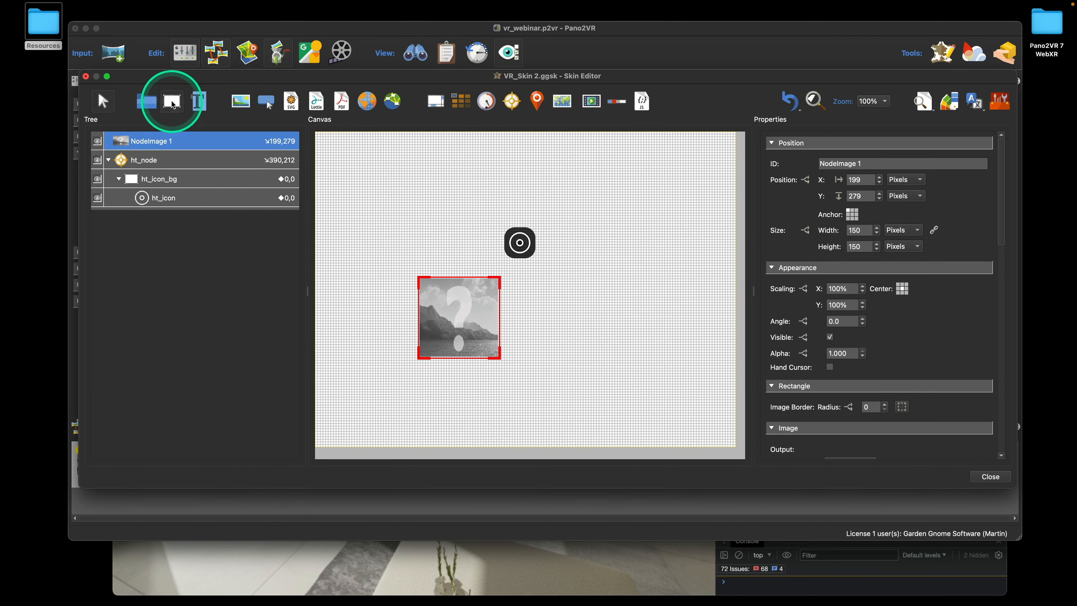
{"action": "left_click", "coordinate": [383, 180]}
{"action": "left_click_drag", "start_coordinate": [405, 189], "coordinate": [394, 196]}
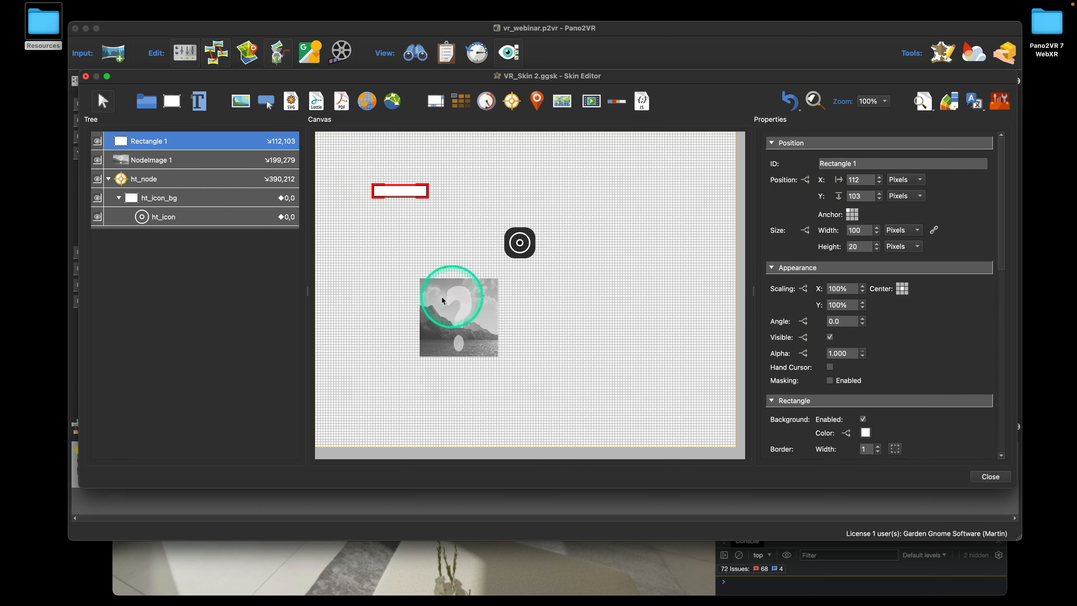
Resize Rectangle 1 to 150 × 150 pixels
{"action": "double_click", "coordinate": [857, 230]}
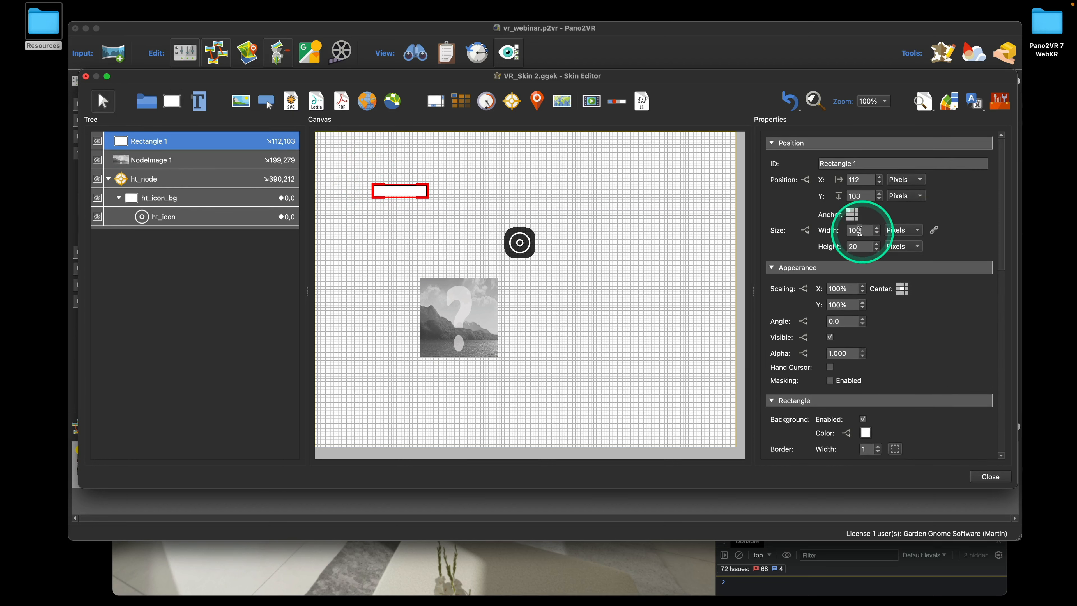
{"action": "type", "text": "150"}
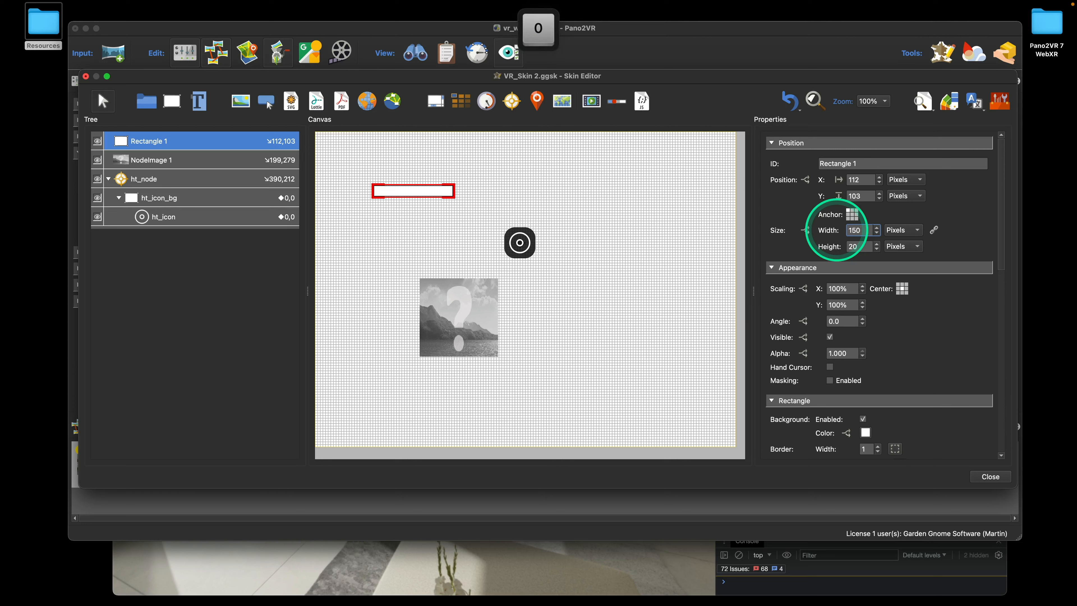
{"action": "double_click", "coordinate": [853, 246]}
{"action": "type", "text": "15"}
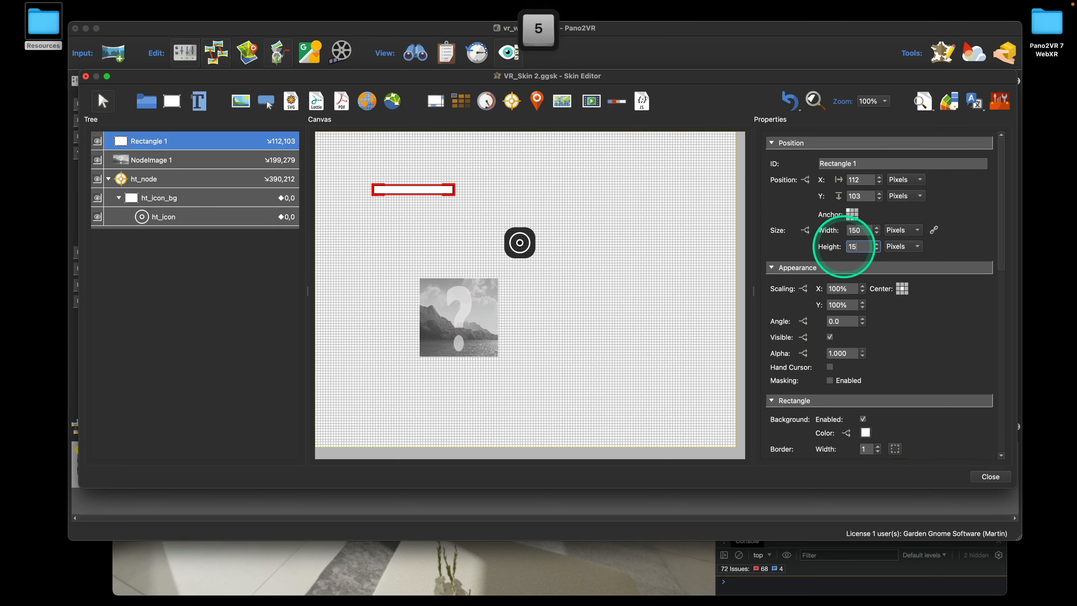
{"action": "type", "text": "0"}
{"action": "left_click", "coordinate": [414, 223]}
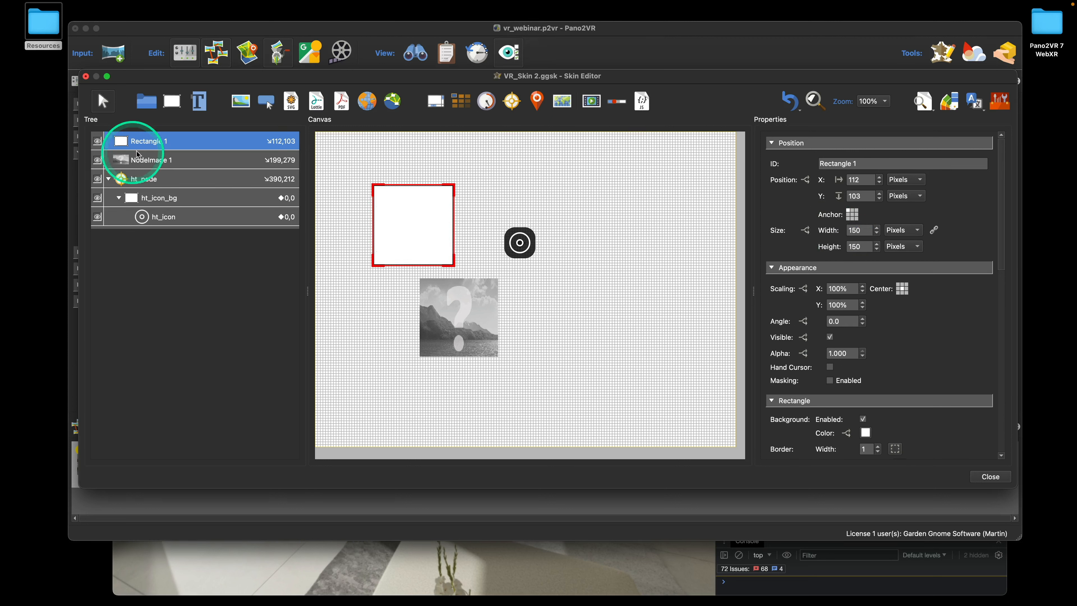
Rename Rectangle 1 to preview_bg
{"action": "left_click", "coordinate": [150, 142]}
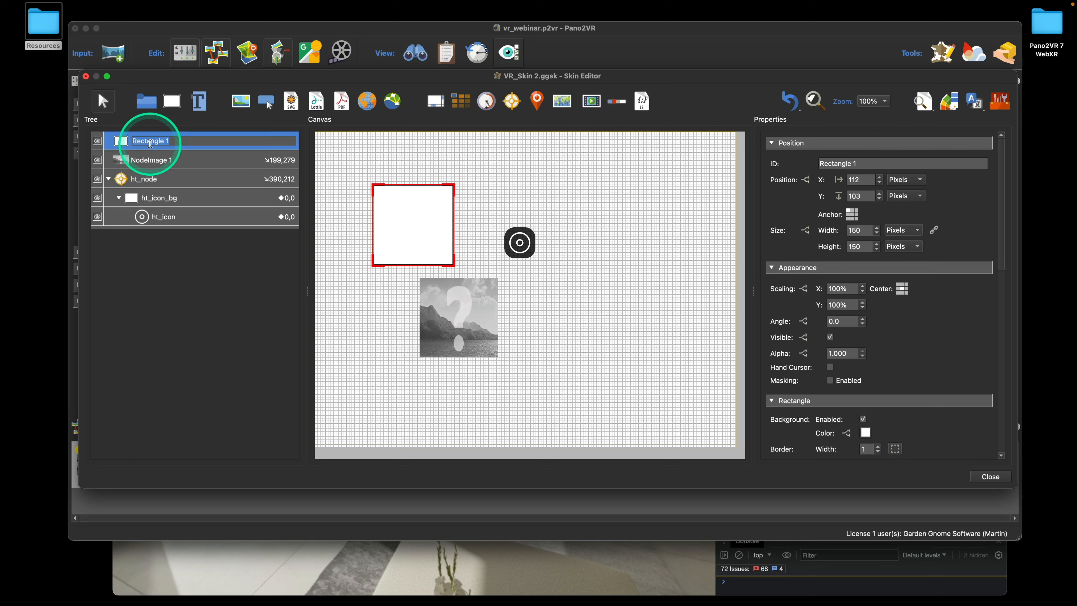
{"action": "type", "text": "pr"}
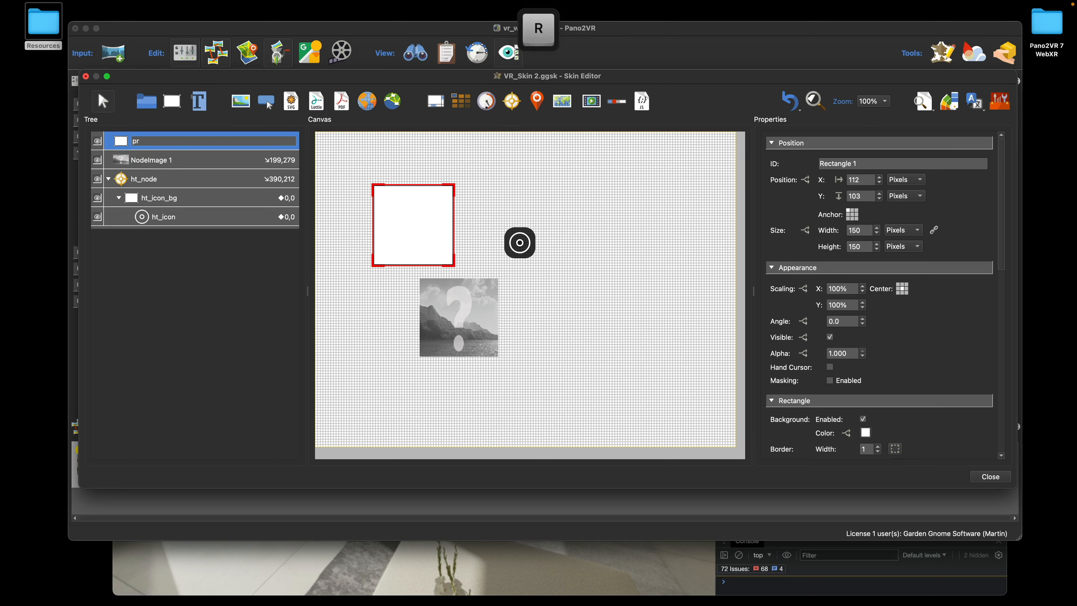
{"action": "type", "text": "eview_bg"}
{"action": "left_click", "coordinate": [151, 145]}
Rename NodeImage 1 to node_image and centre its anchor point
{"action": "left_click", "coordinate": [168, 160]}
{"action": "left_click", "coordinate": [433, 203]}
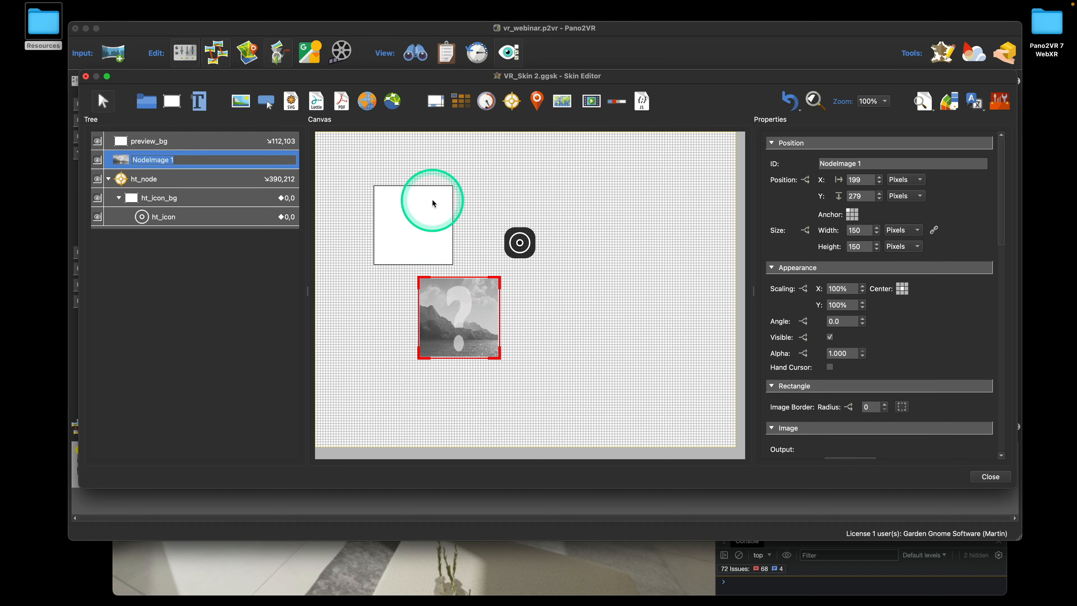
{"action": "type", "text": "node_ima"}
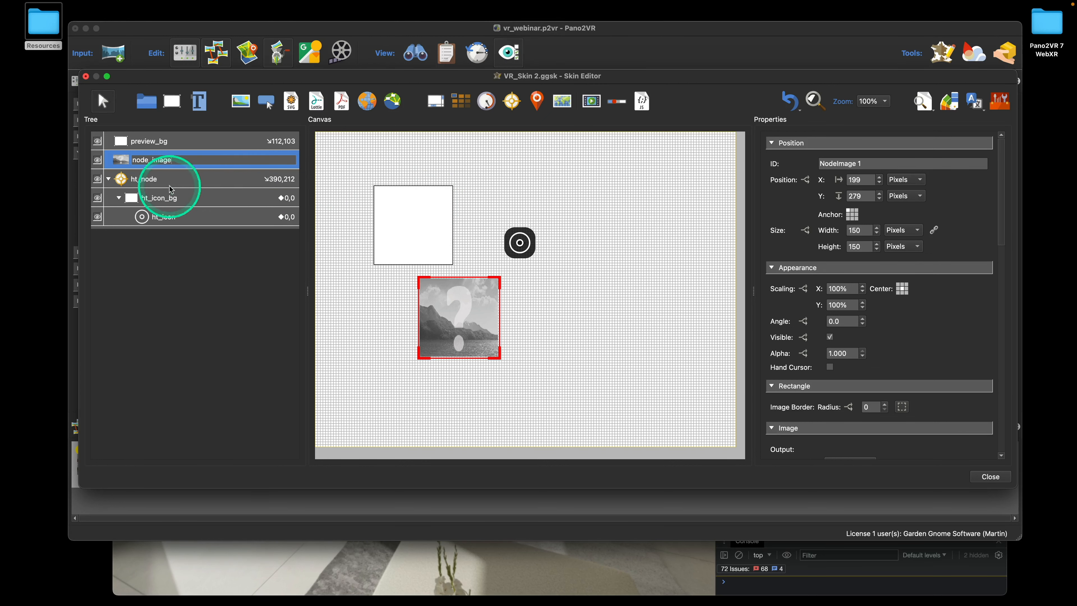
{"action": "left_click", "coordinate": [120, 160]}
{"action": "left_click", "coordinate": [855, 217]}
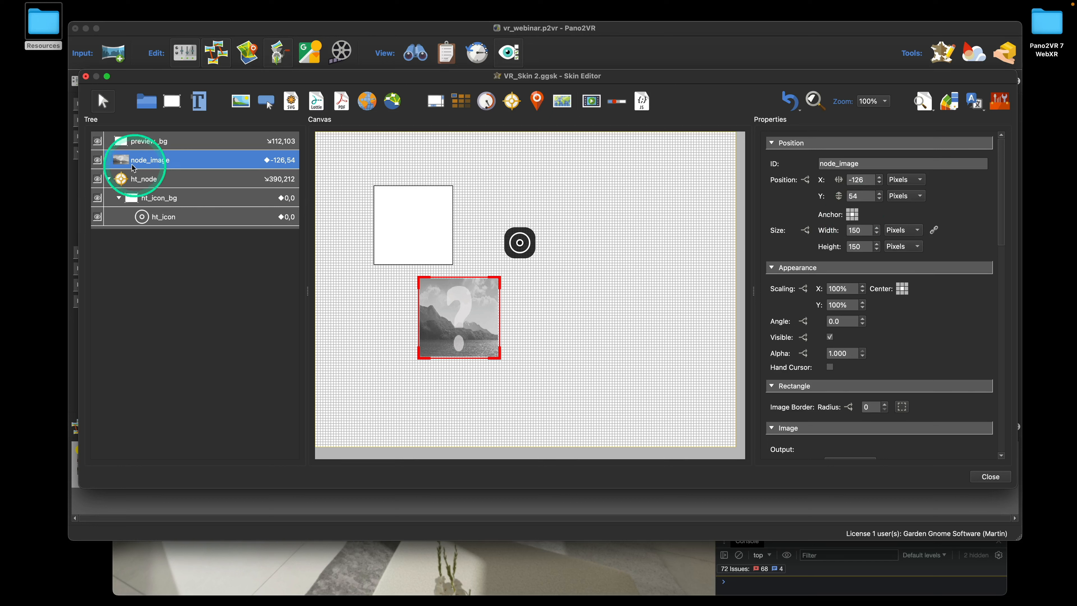
Nest node_image inside preview_bg at 0,0 and resize it to 145 × 145 pixels
{"action": "left_click_drag", "start_coordinate": [125, 163], "coordinate": [140, 142]}
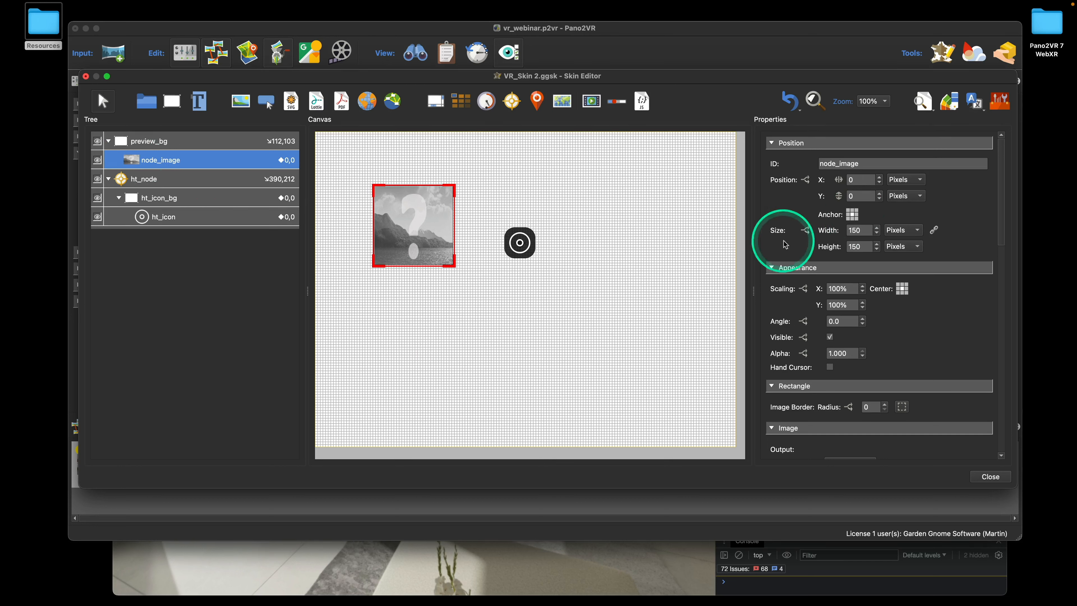
{"action": "left_click", "coordinate": [861, 231]}
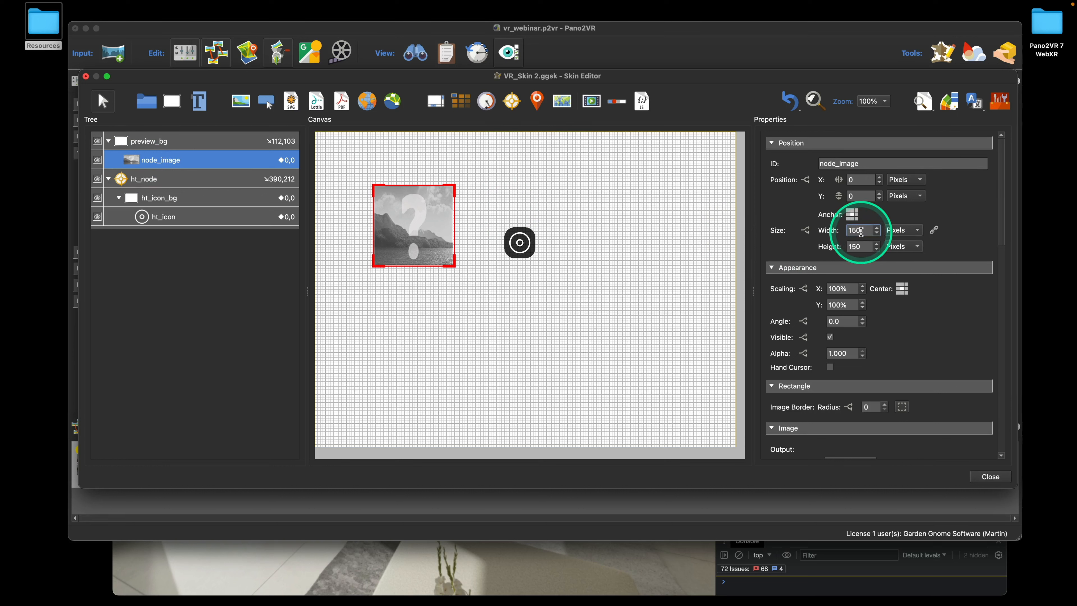
{"action": "key", "text": "BackSpace"}
{"action": "key", "text": "BackSpace"}
{"action": "type", "text": "45"}
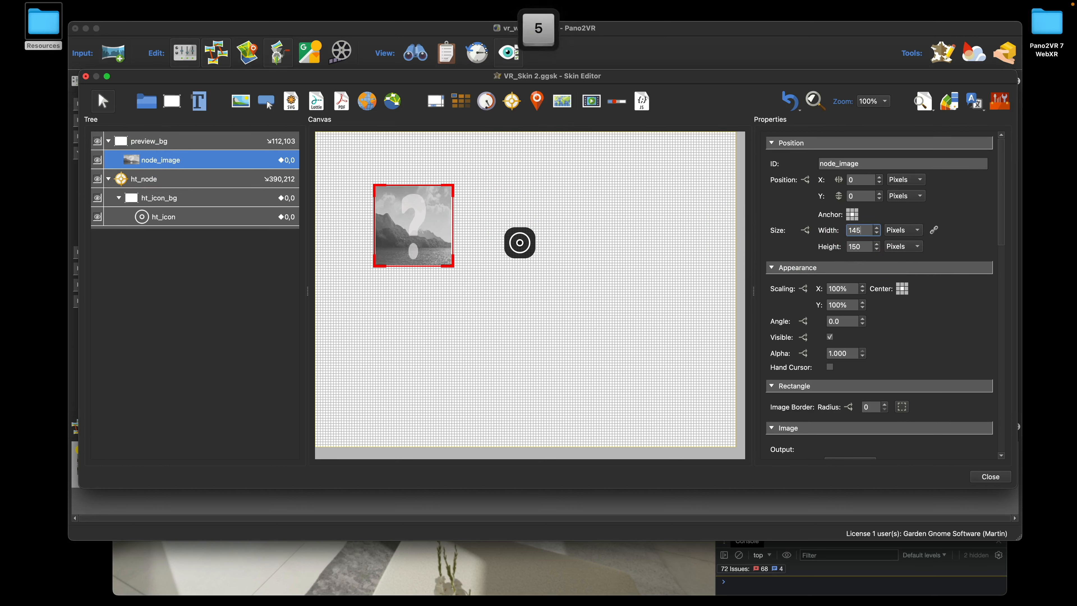
{"action": "left_click", "coordinate": [859, 245]}
{"action": "key", "text": "BackSpace"}
{"action": "key", "text": "BackSpace"}
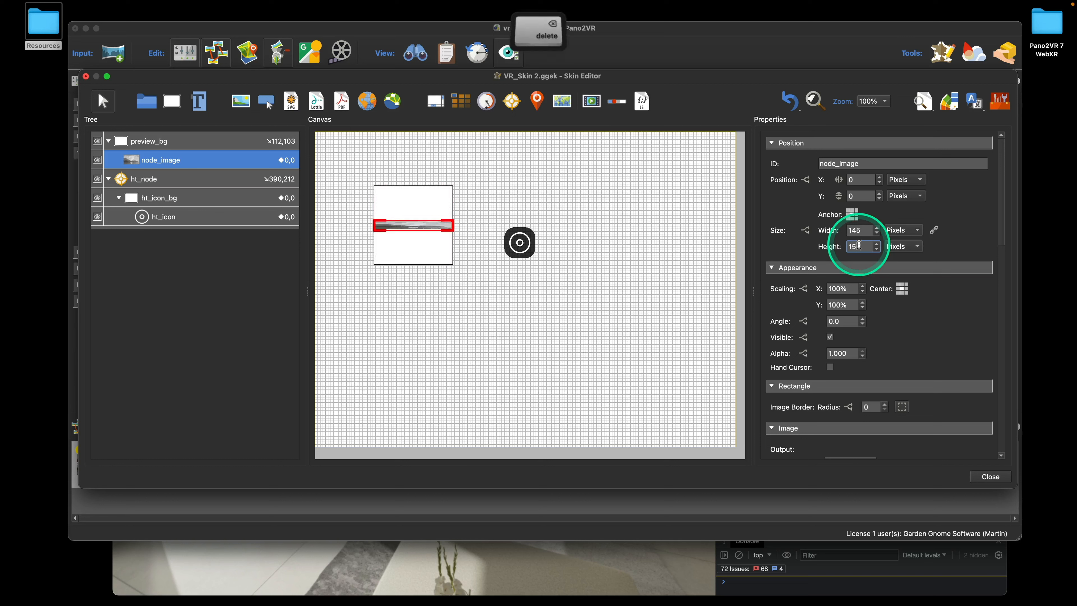
{"action": "type", "text": "45"}
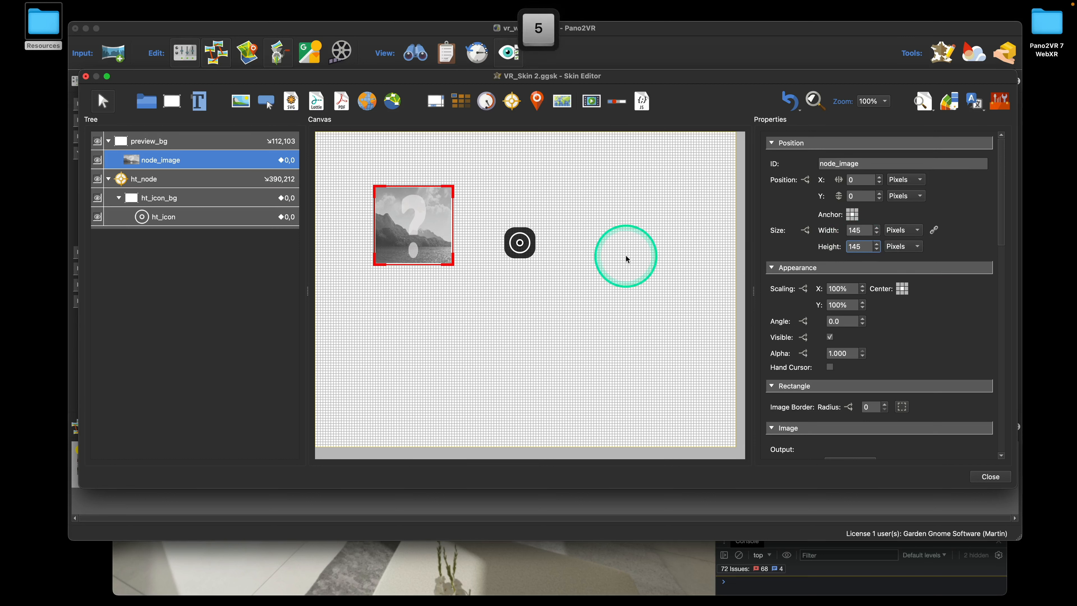
{"action": "scroll", "coordinate": [848, 340], "scroll_direction": "down", "scroll_amount": 5}
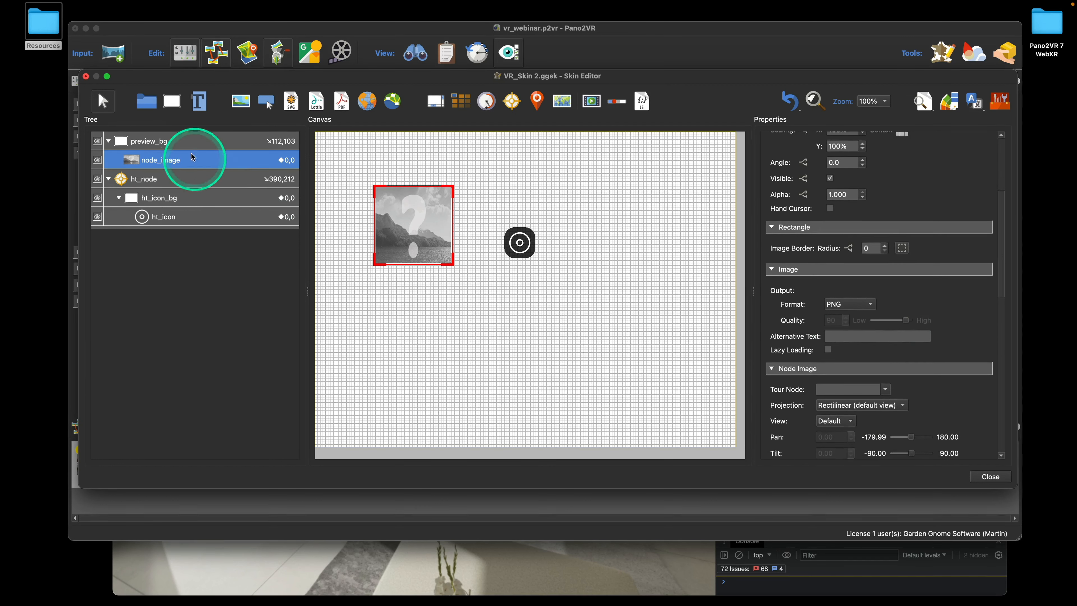
Give preview_bg a black background with alpha channel 200 and a border width of 0
{"action": "left_click", "coordinate": [186, 141]}
{"action": "scroll", "coordinate": [928, 311], "scroll_direction": "down", "scroll_amount": 3}
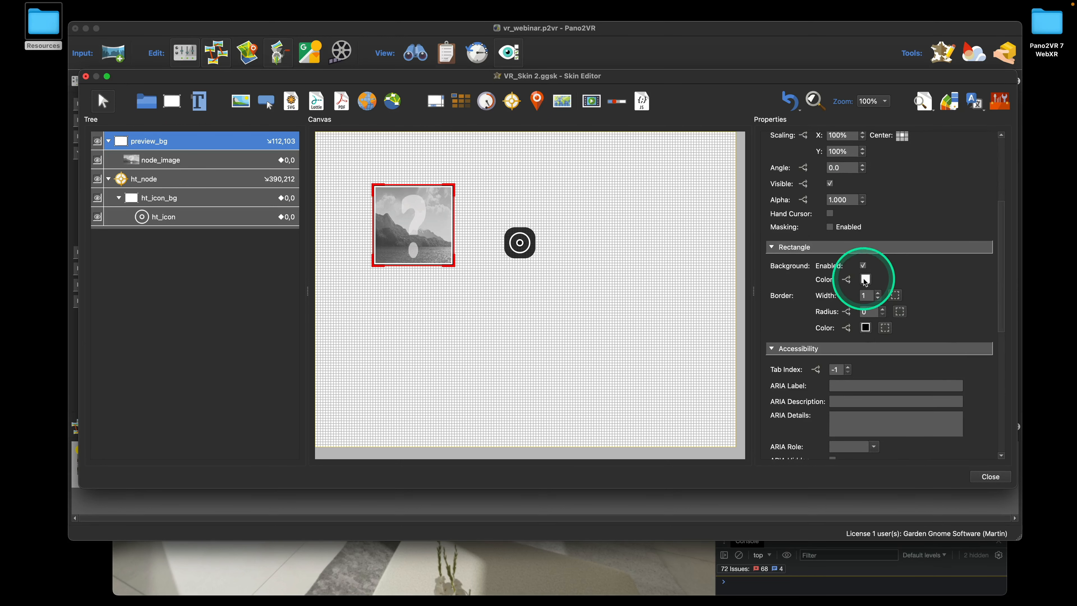
{"action": "left_click", "coordinate": [866, 279]}
{"action": "left_click", "coordinate": [420, 189]}
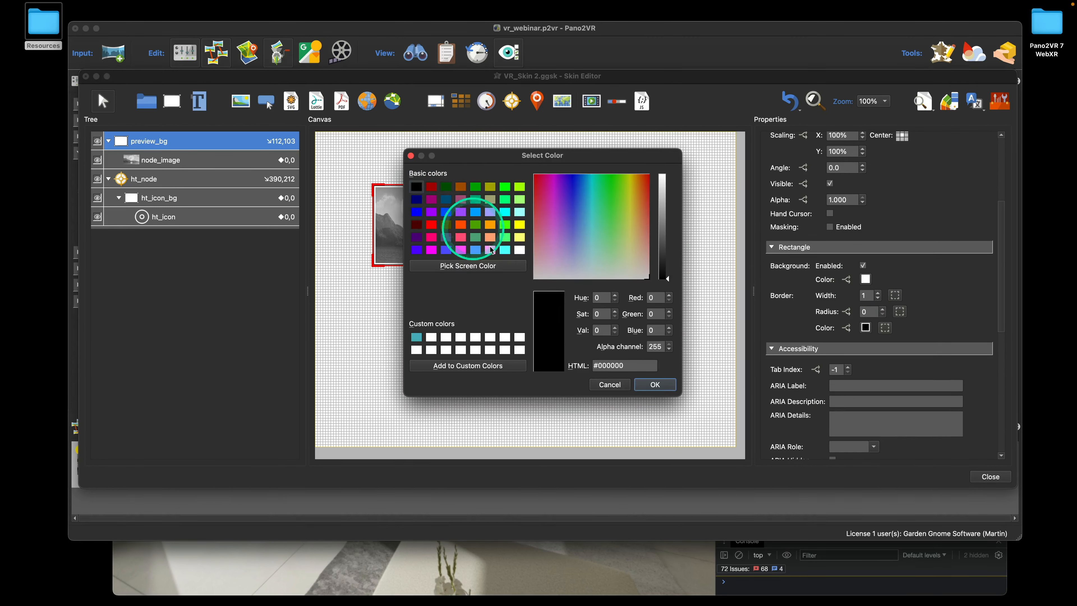
{"action": "left_click", "coordinate": [659, 347]}
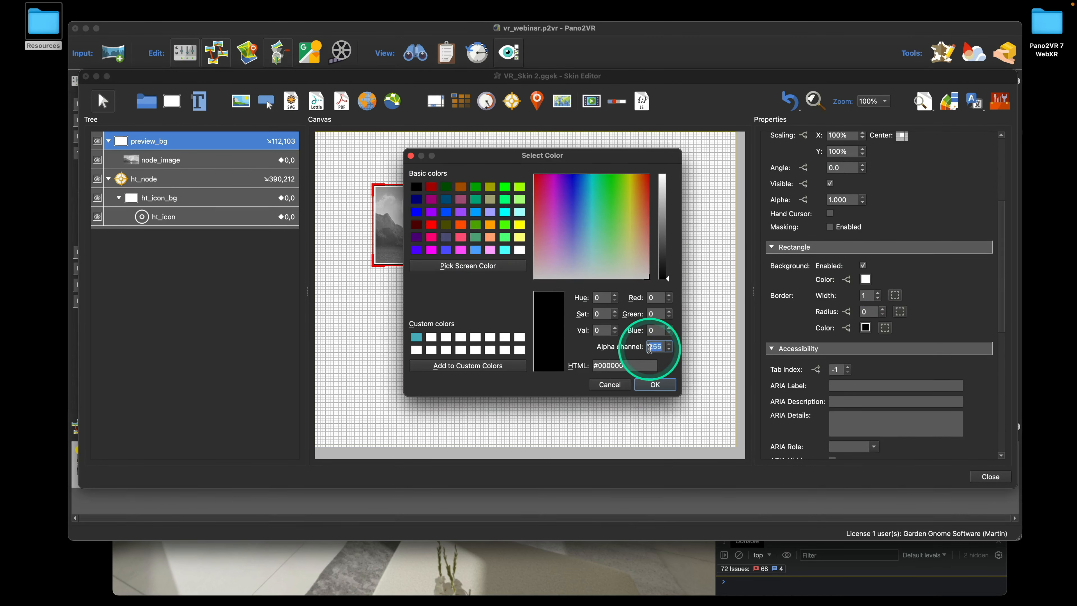
{"action": "type", "text": "200"}
{"action": "left_click", "coordinate": [652, 384]}
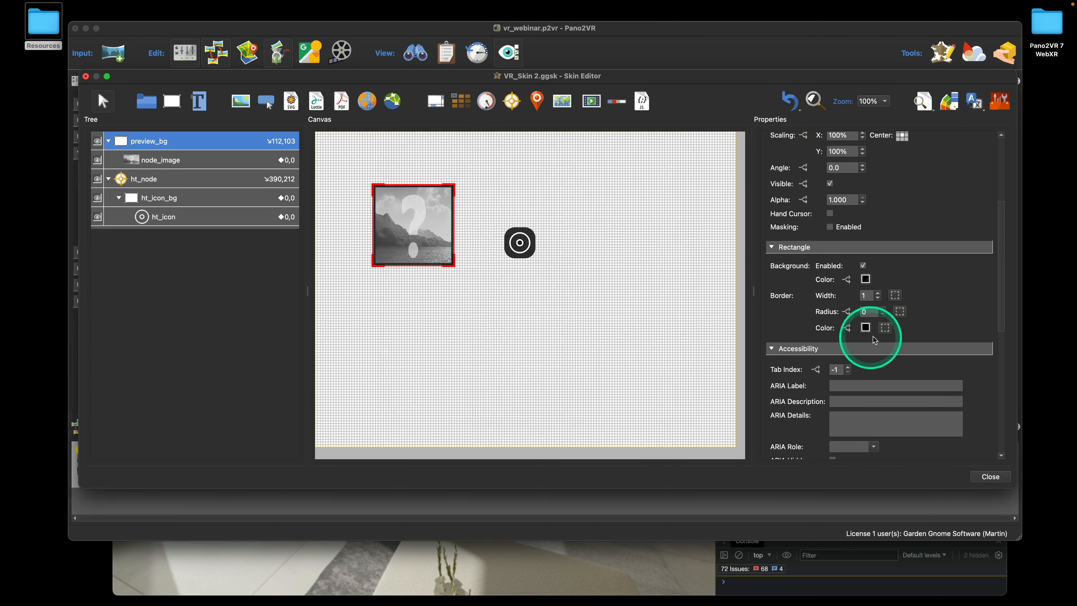
{"action": "left_click", "coordinate": [879, 301]}
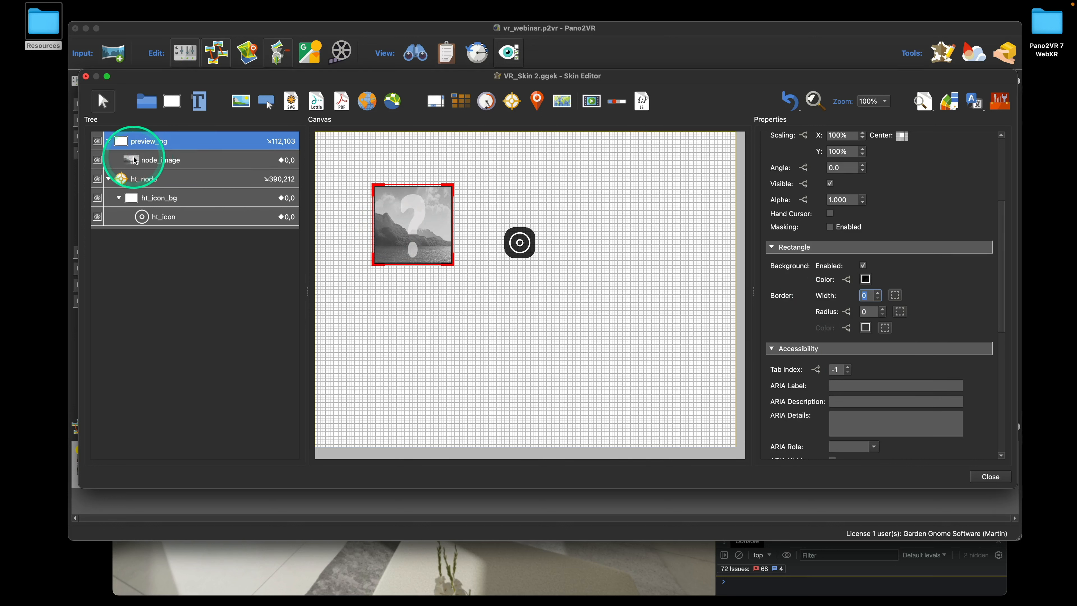
Centre preview_bg's anchor, nest it inside ht_node at 0,0, and set its alpha to 0
{"action": "left_click", "coordinate": [123, 144]}
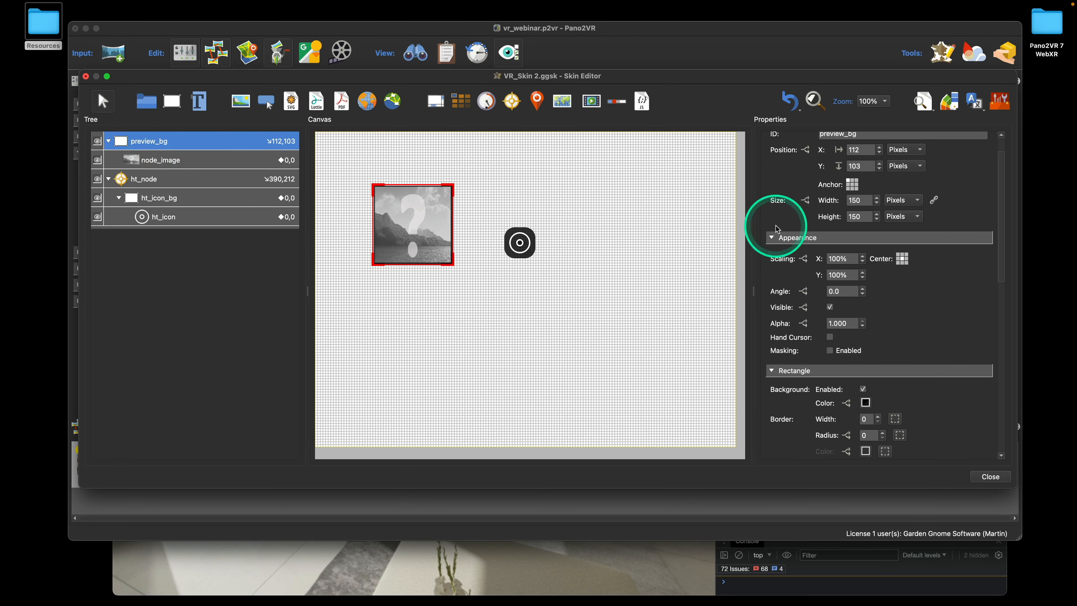
{"action": "left_click", "coordinate": [853, 186]}
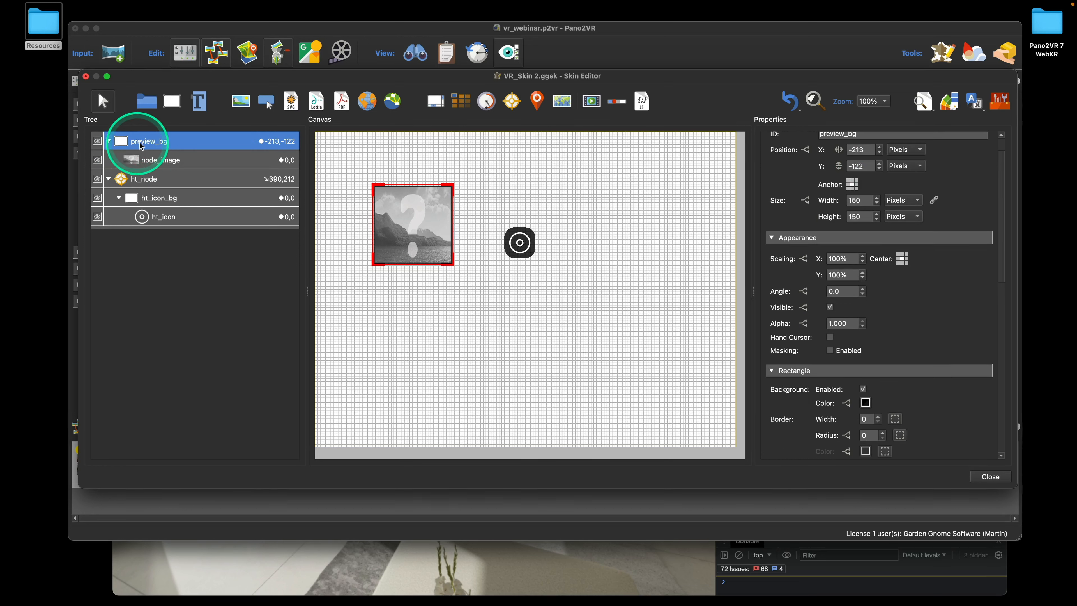
{"action": "key", "text": "alt"}
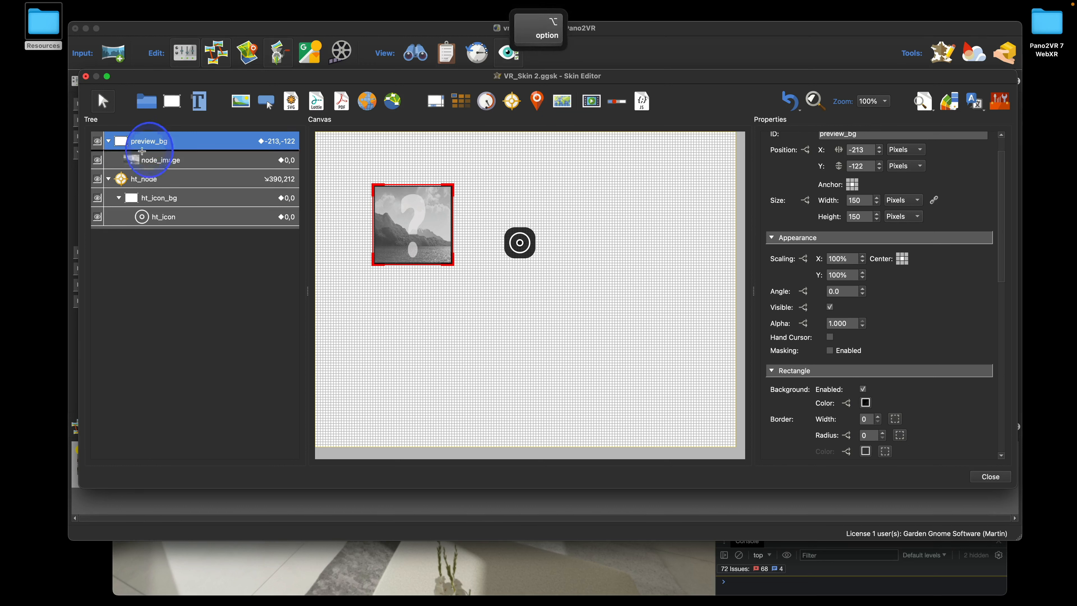
{"action": "left_click_drag", "start_coordinate": [142, 151], "coordinate": [151, 185]}
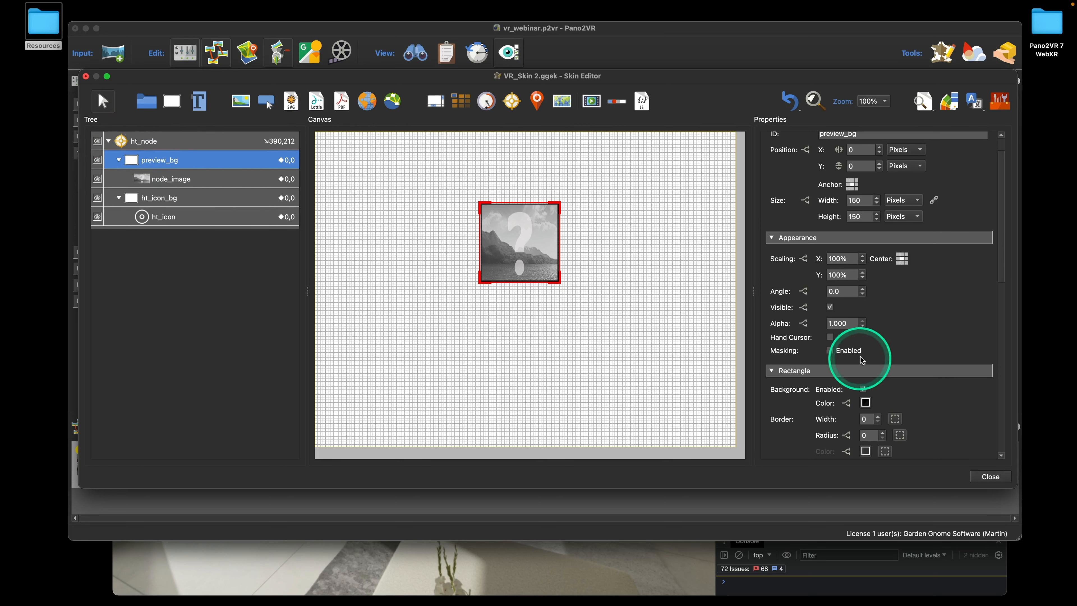
{"action": "type", "text": "0"}
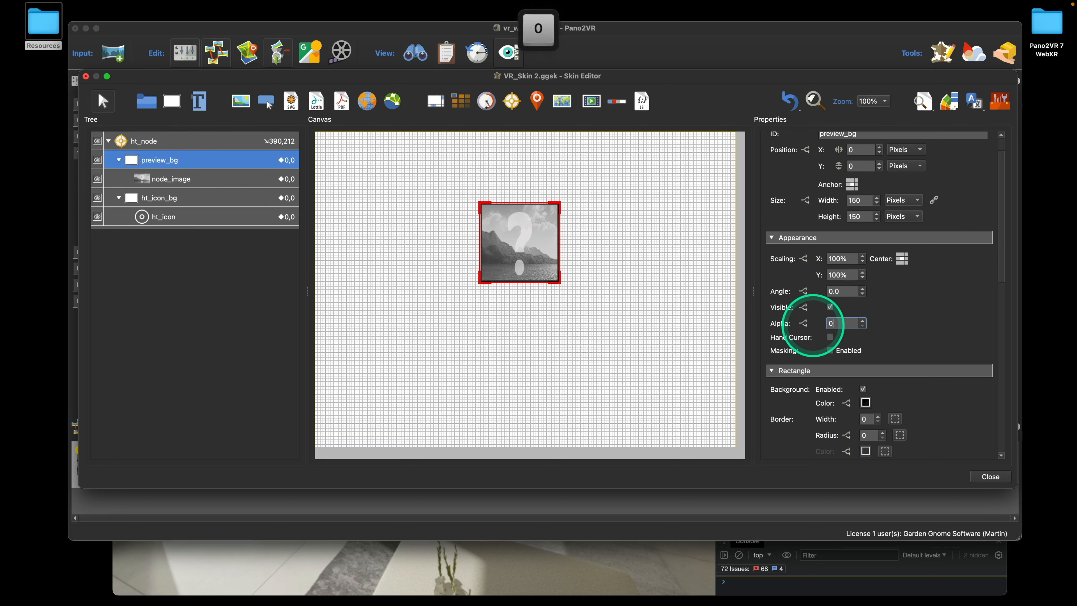
{"action": "left_click", "coordinate": [881, 313]}
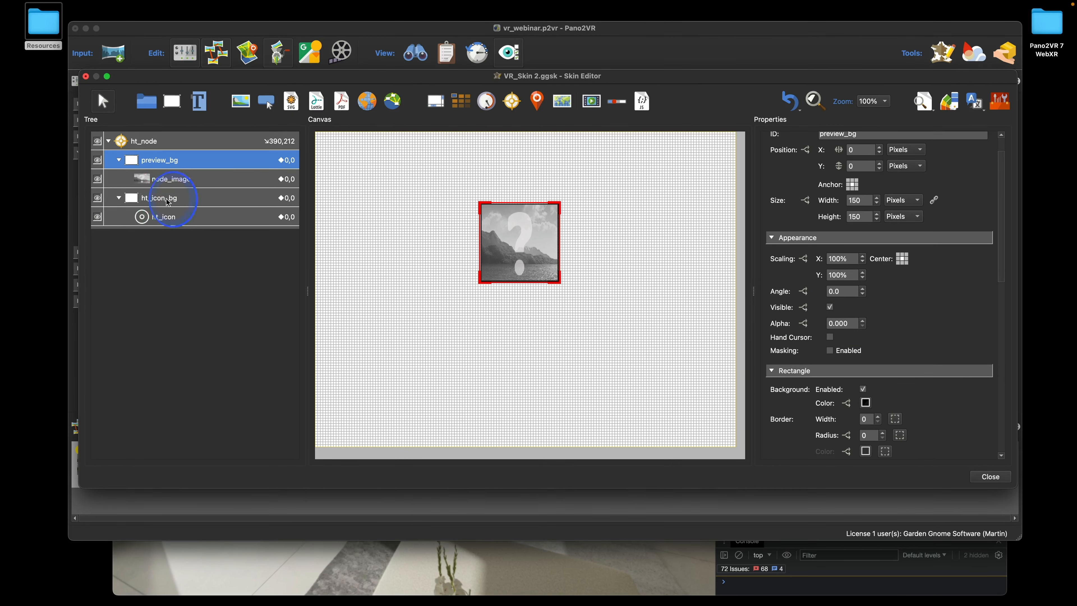
{"action": "left_click", "coordinate": [129, 201]}
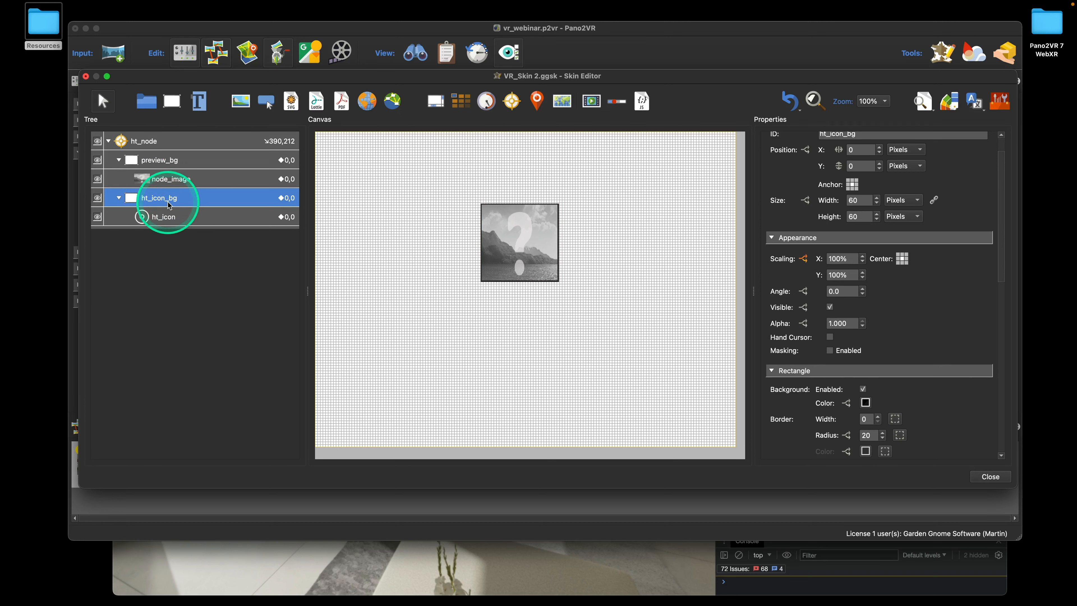
{"action": "left_click", "coordinate": [804, 260]}
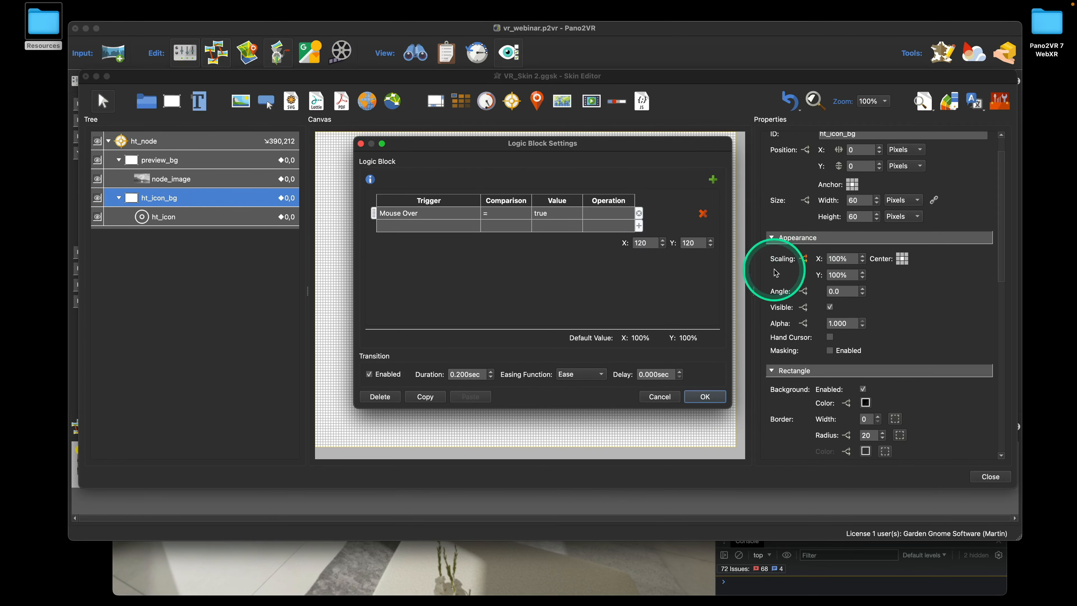
{"action": "left_click", "coordinate": [384, 401]}
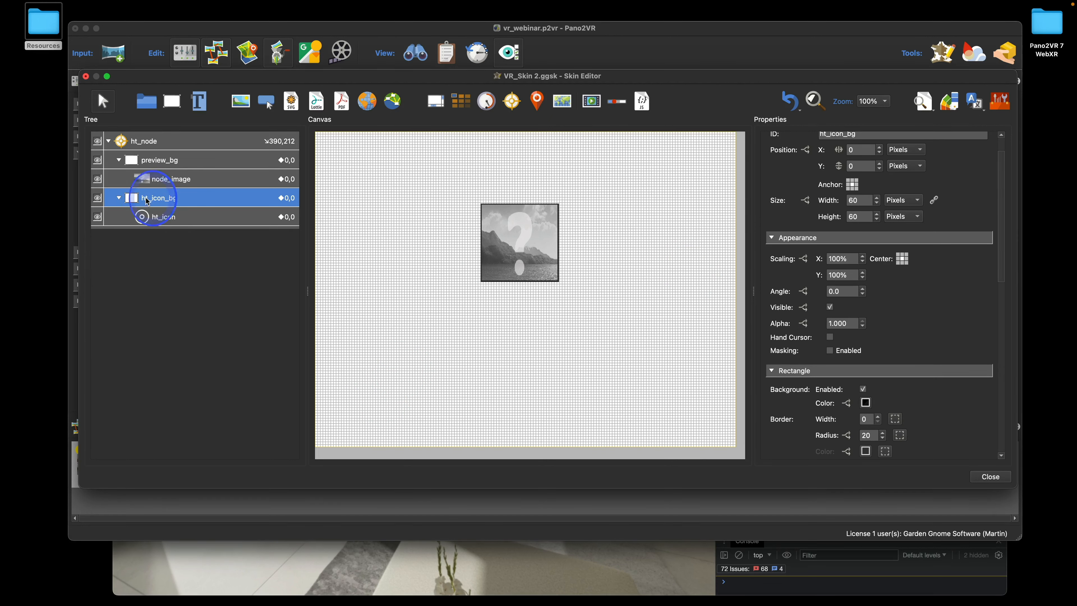
{"action": "scroll", "coordinate": [918, 325], "scroll_direction": "down", "scroll_amount": 10}
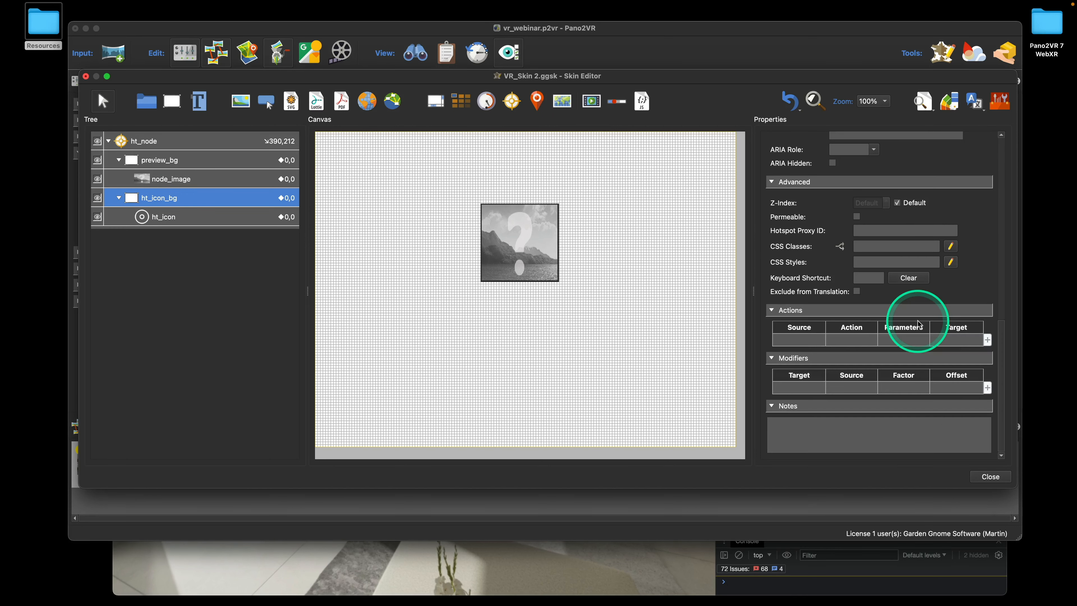
{"action": "double_click", "coordinate": [800, 341]}
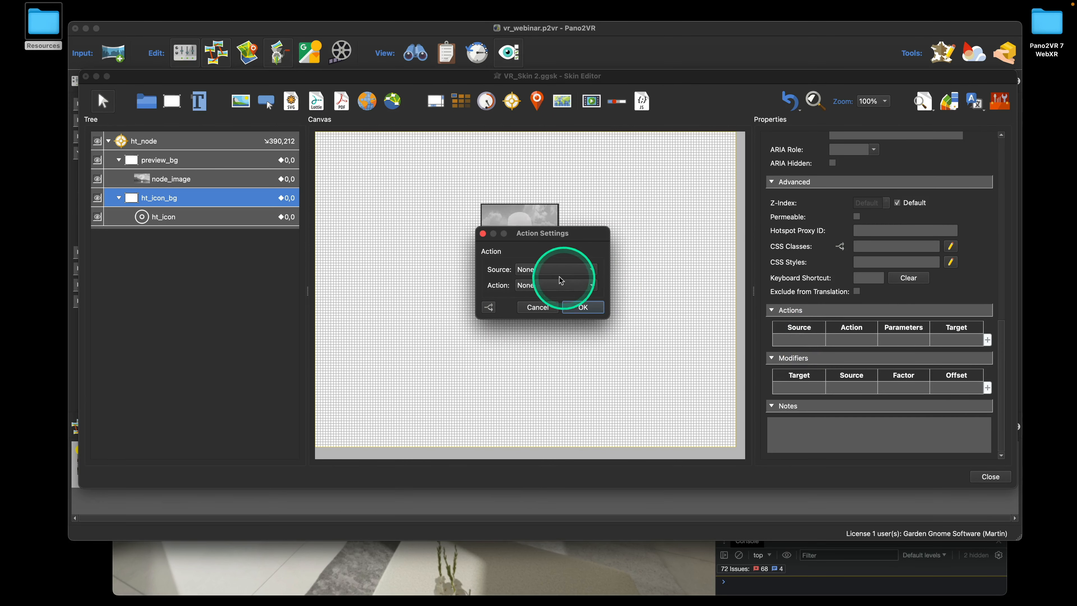
{"action": "left_click", "coordinate": [541, 271]}
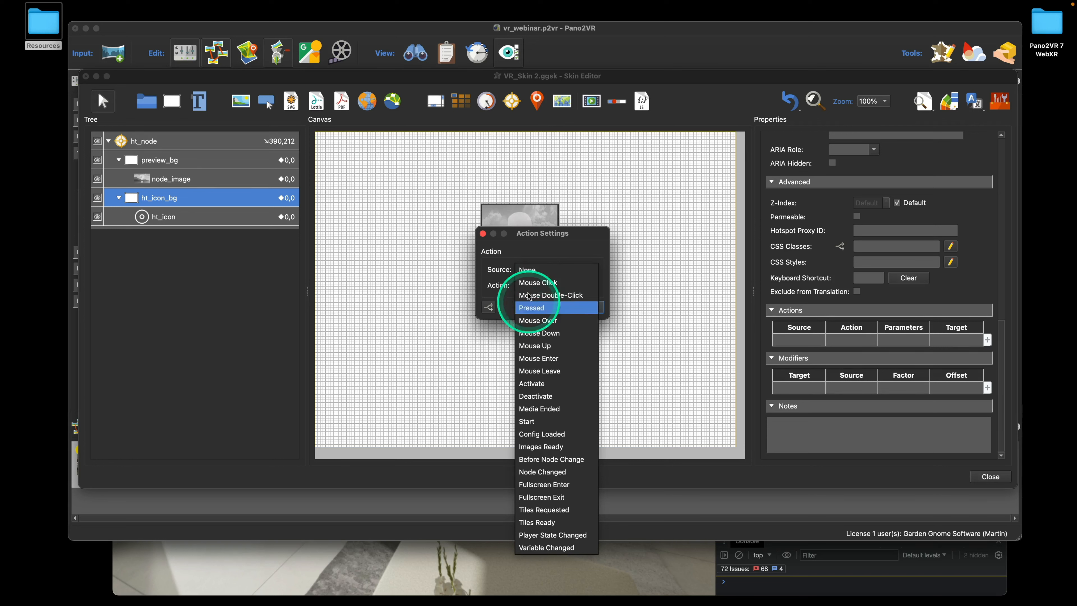
{"action": "left_click", "coordinate": [626, 232]}
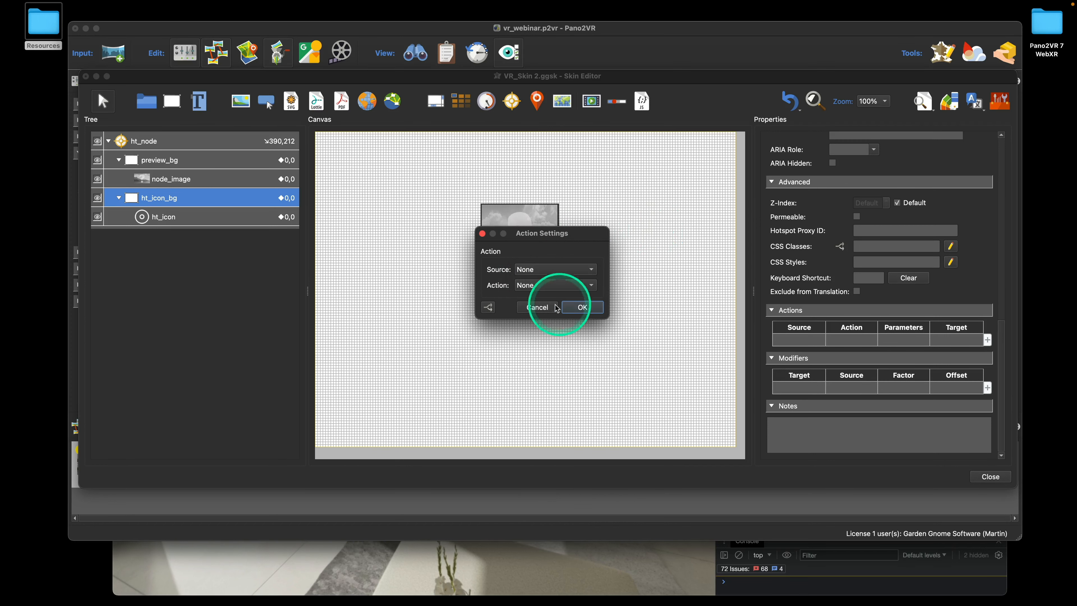
{"action": "left_click", "coordinate": [546, 307]}
Add a Mouse Over trigger to preview_bg's alpha logic block
{"action": "left_click", "coordinate": [165, 162]}
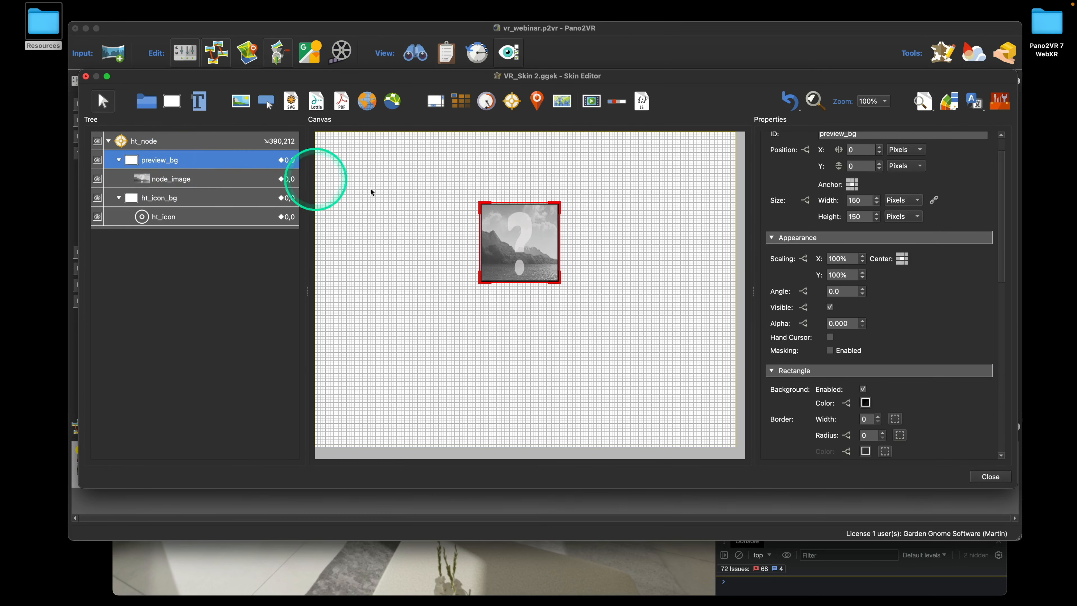
{"action": "scroll", "coordinate": [886, 307], "scroll_direction": "down", "scroll_amount": 1}
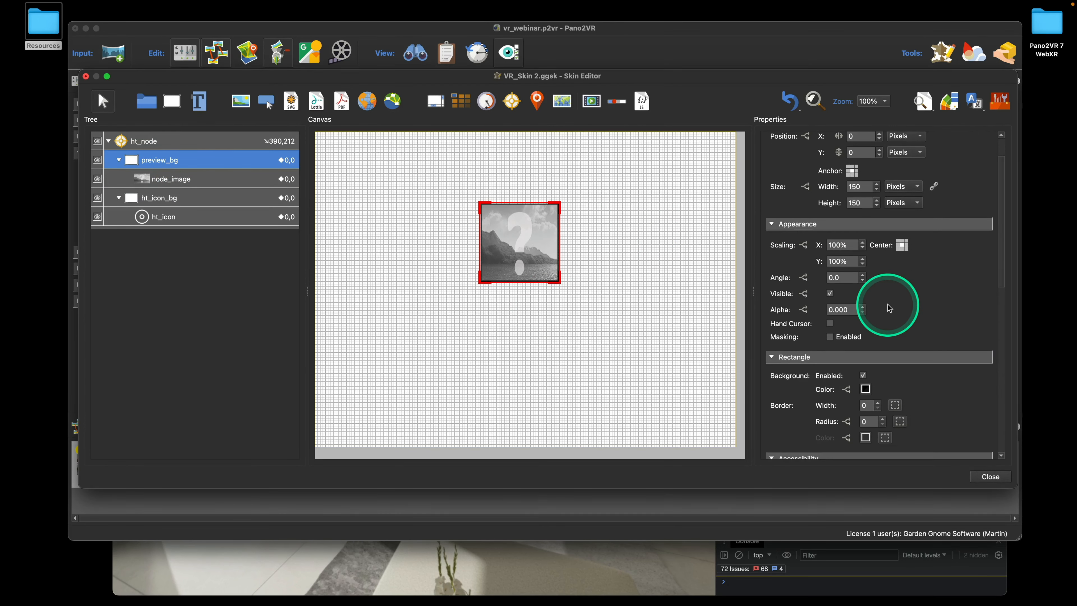
{"action": "left_click", "coordinate": [803, 316]}
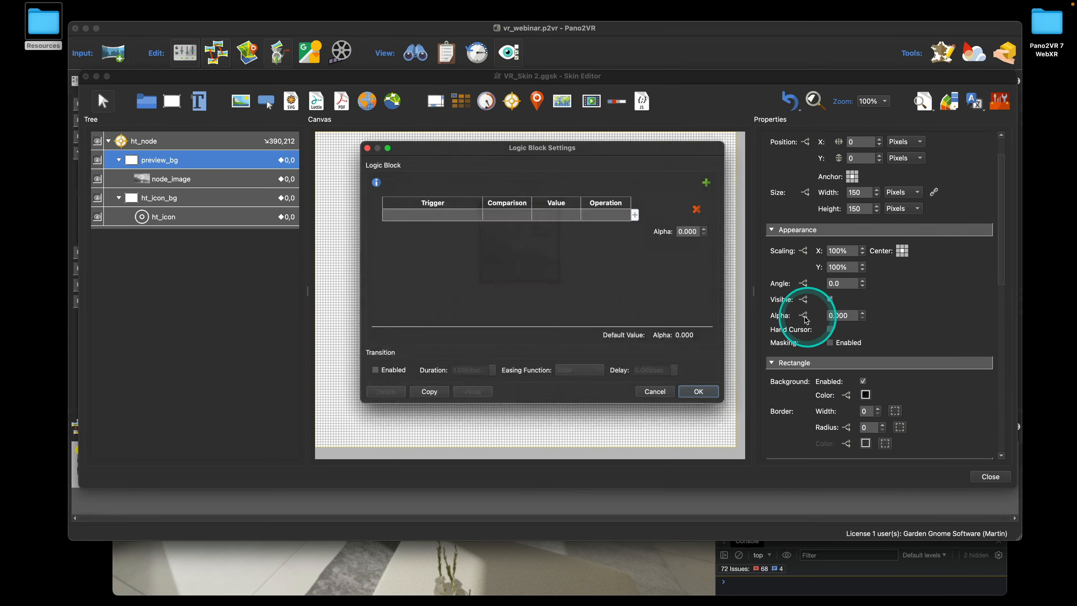
{"action": "left_click", "coordinate": [421, 212]}
{"action": "left_click", "coordinate": [429, 215]}
{"action": "mouse_move", "coordinate": [427, 225]}
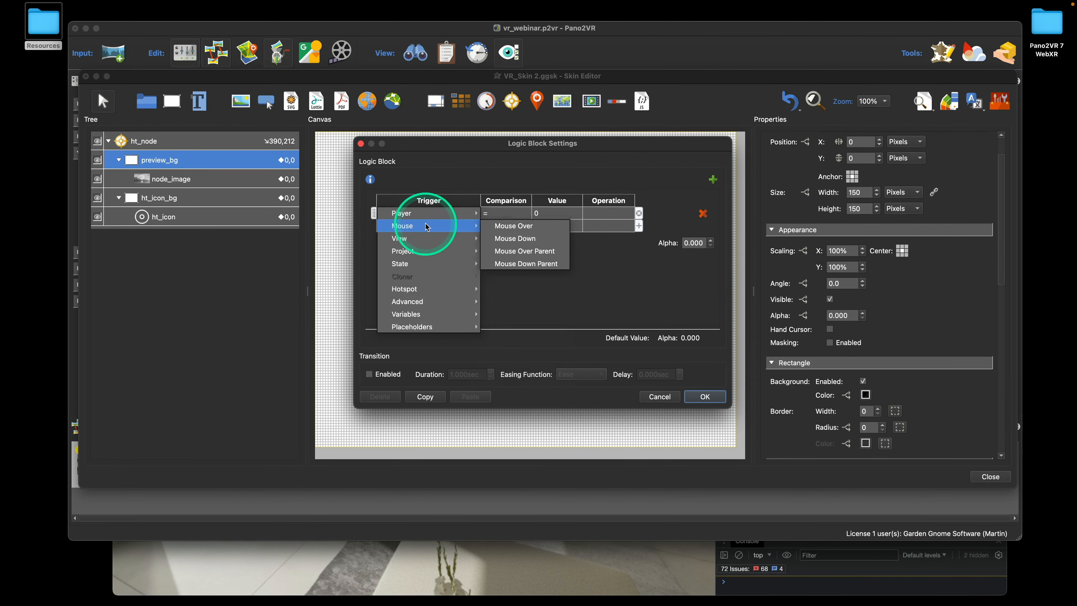
{"action": "left_click", "coordinate": [509, 224]}
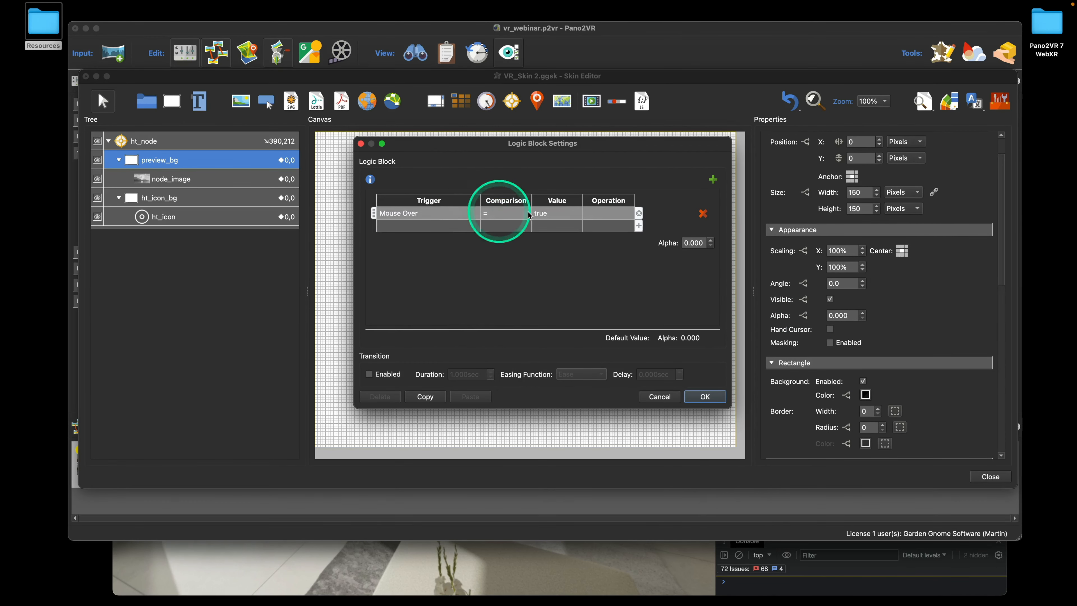
Fade alpha to 1 over a 0.2 sec transition, then close and save the skin
{"action": "double_click", "coordinate": [694, 243]}
{"action": "type", "text": "1"}
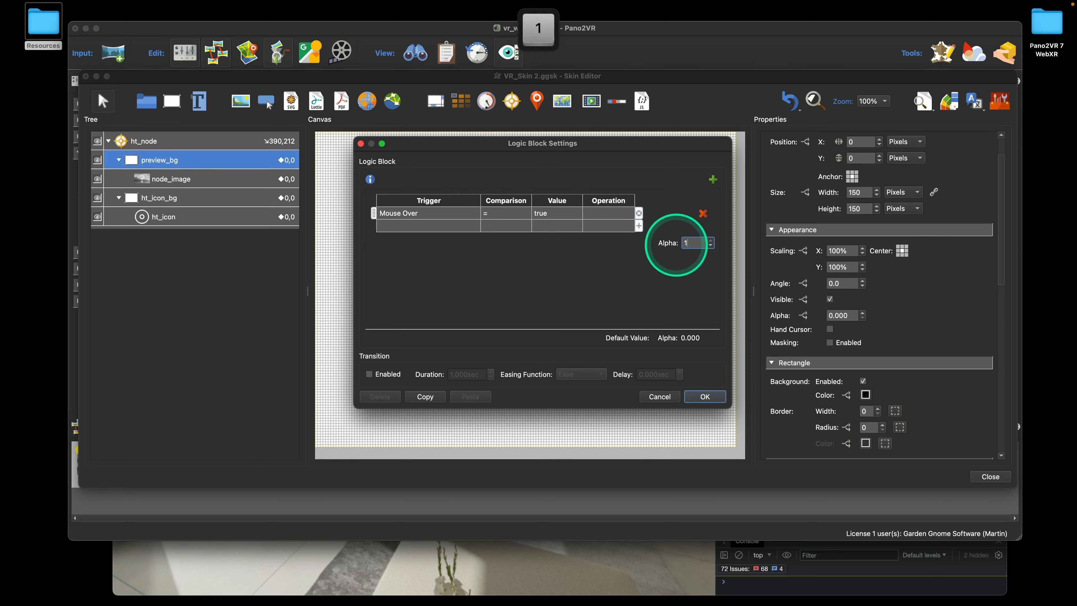
{"action": "left_click", "coordinate": [370, 375]}
{"action": "left_click", "coordinate": [372, 374]}
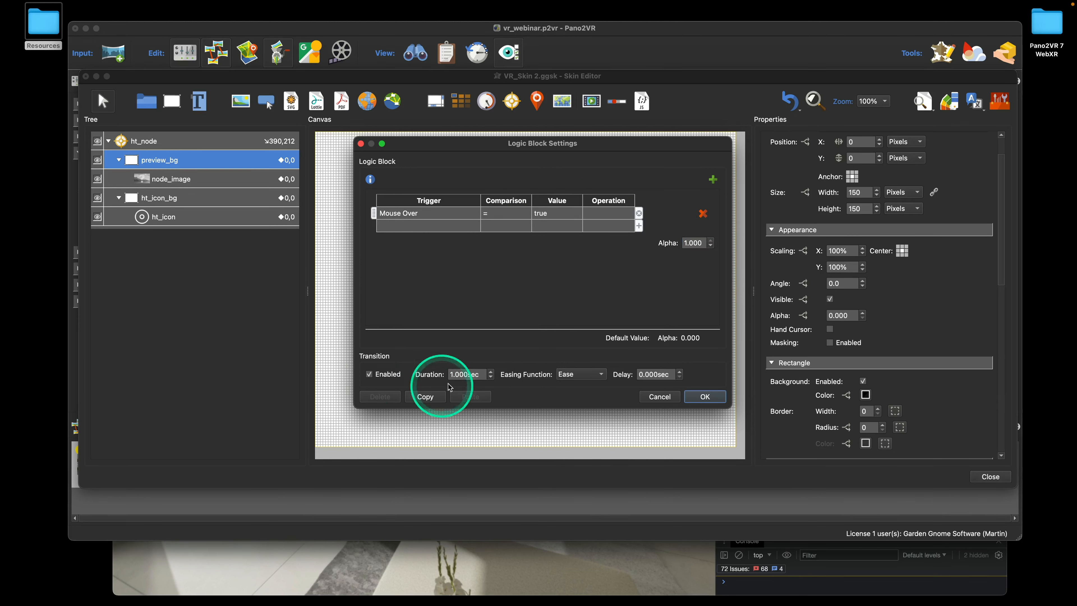
{"action": "left_click_drag", "start_coordinate": [481, 374], "coordinate": [441, 375]}
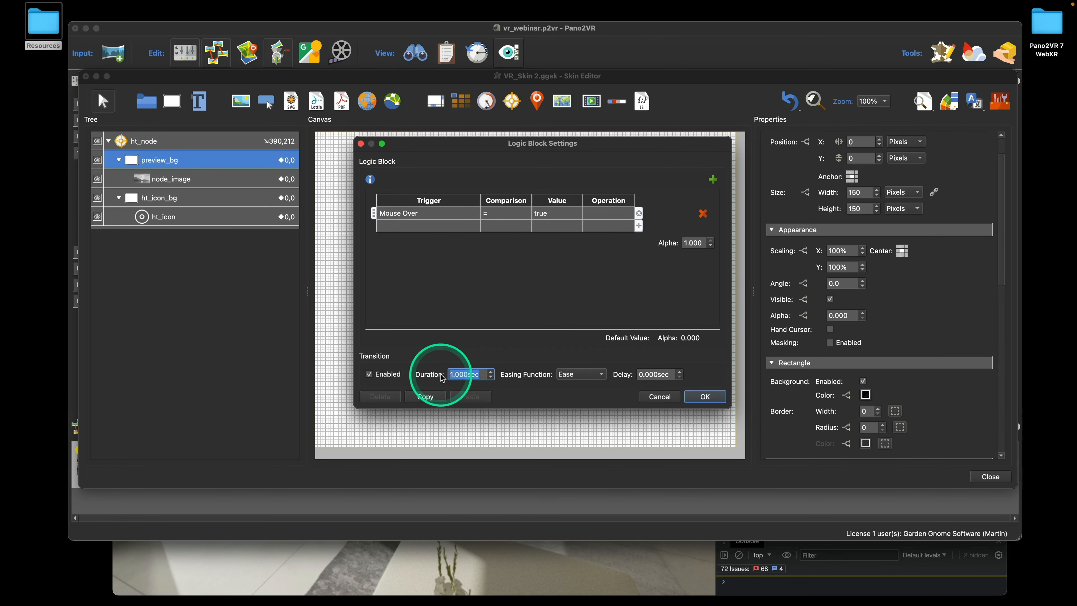
{"action": "type", "text": "0.2"}
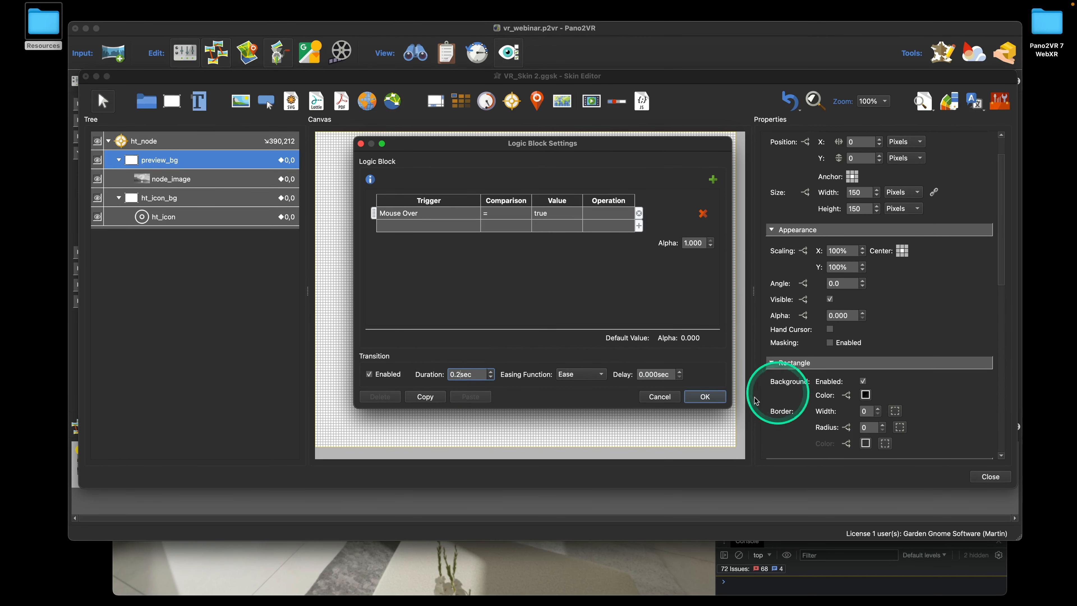
{"action": "left_click", "coordinate": [705, 397]}
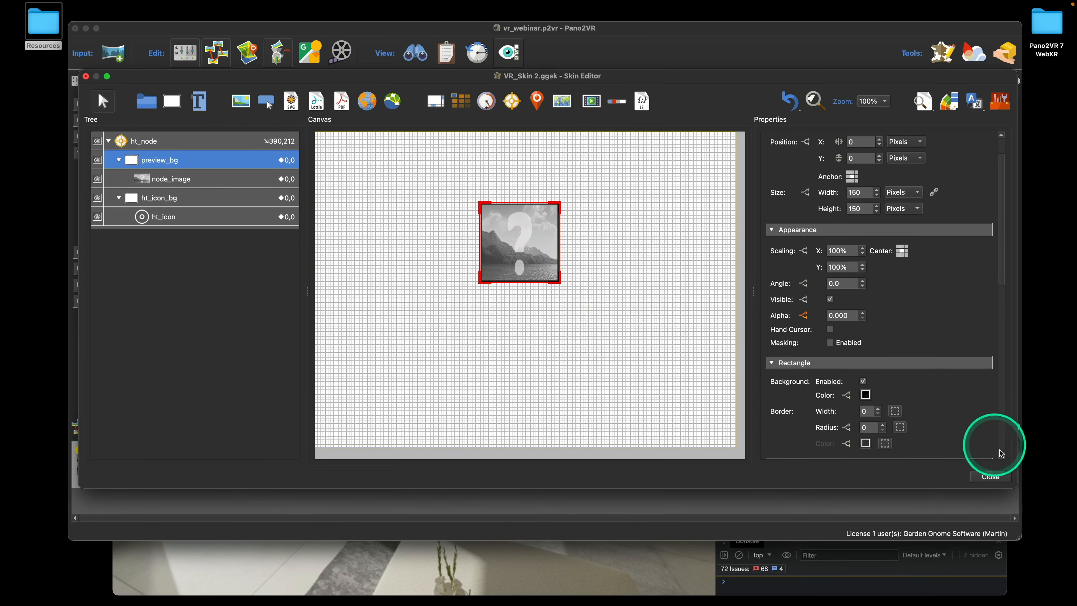
{"action": "left_click", "coordinate": [990, 476]}
{"action": "left_click", "coordinate": [618, 293]}
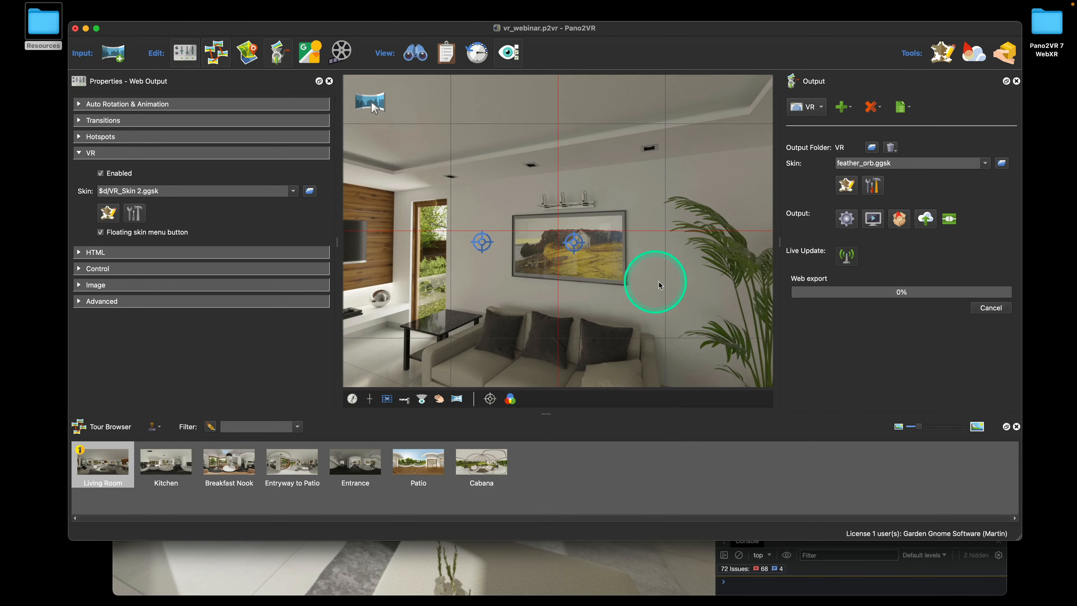
Enter VR mode in Chrome and aim the left controller at the hotspot to test the preview, then return to Pano2VR
{"action": "left_click", "coordinate": [583, 566]}
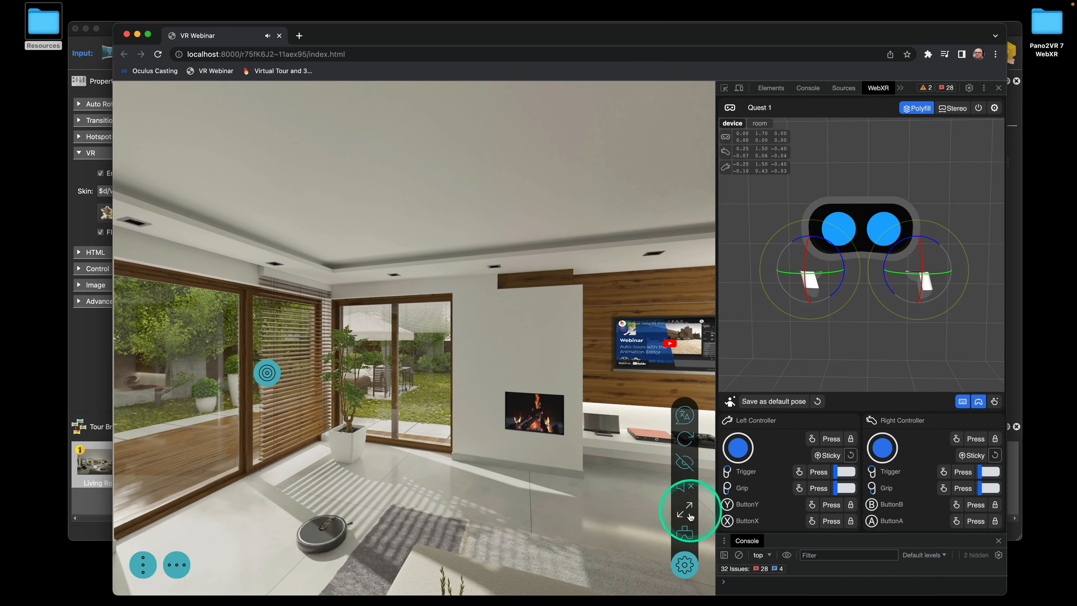
{"action": "left_click", "coordinate": [685, 530]}
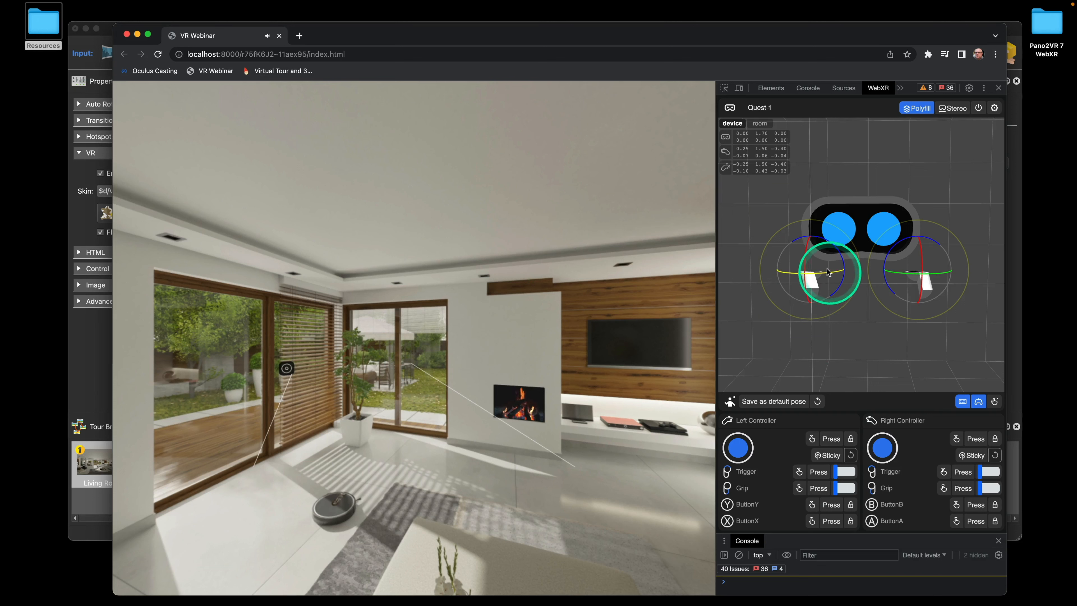
{"action": "left_click_drag", "start_coordinate": [816, 259], "coordinate": [823, 273]}
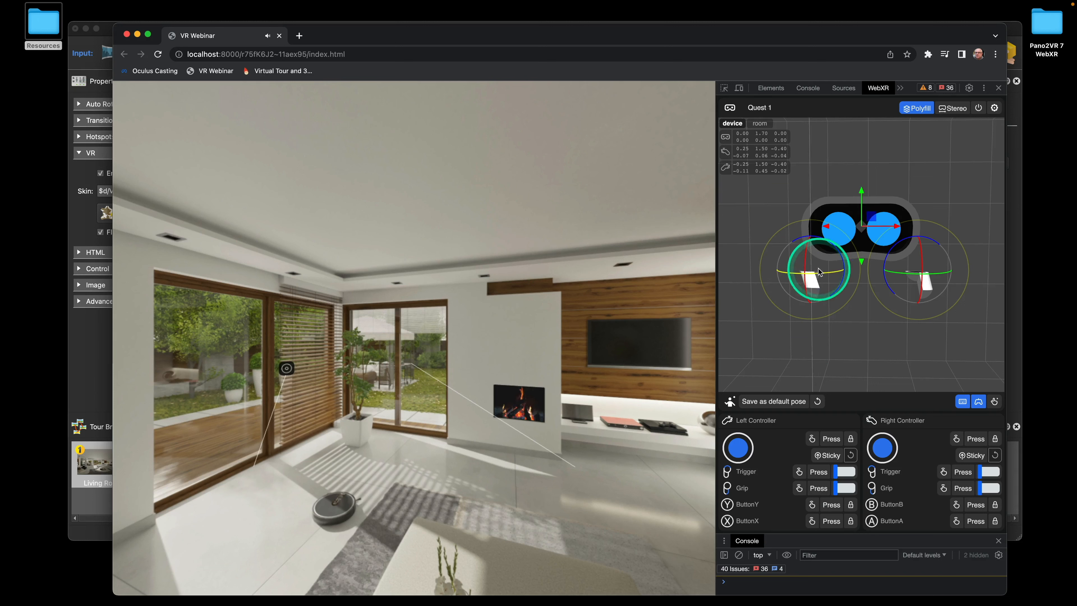
{"action": "left_click_drag", "start_coordinate": [815, 258], "coordinate": [816, 259]}
{"action": "left_click_drag", "start_coordinate": [360, 39], "coordinate": [396, 32]}
{"action": "left_click", "coordinate": [123, 28]}
Check preview_bg's Mouse Over alpha fade settings in the Skin Editor without changing them
{"action": "left_click", "coordinate": [108, 212]}
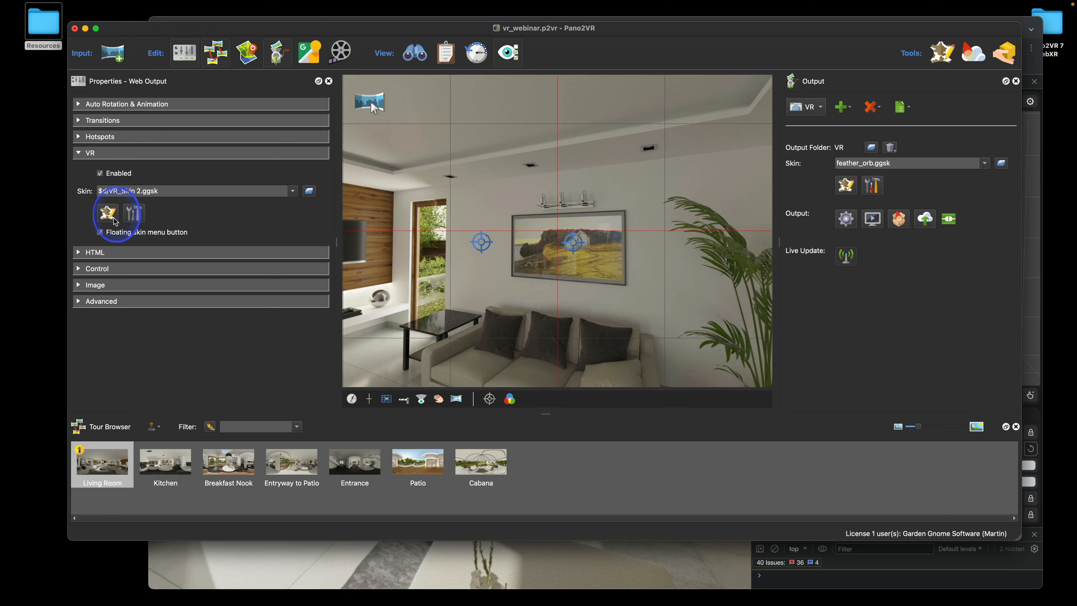
{"action": "left_click", "coordinate": [183, 162]}
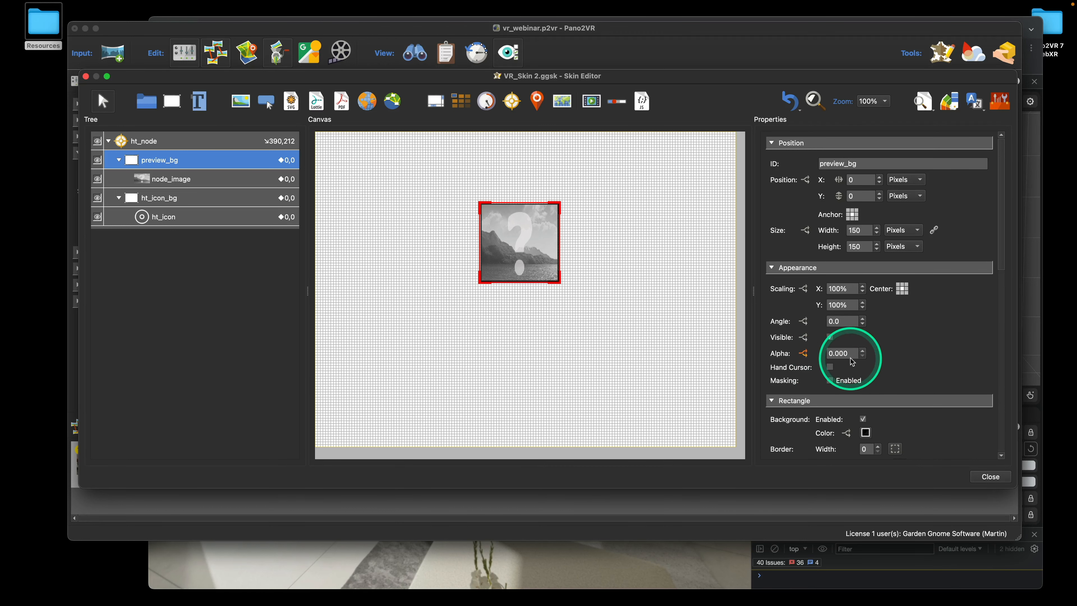
{"action": "left_click", "coordinate": [803, 353]}
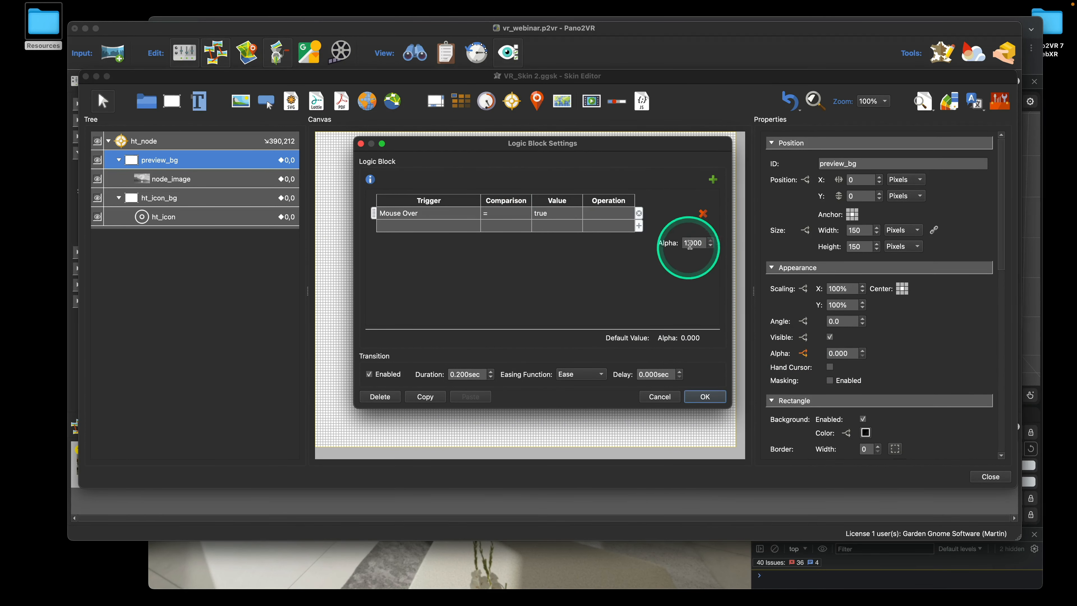
{"action": "left_click", "coordinate": [704, 397]}
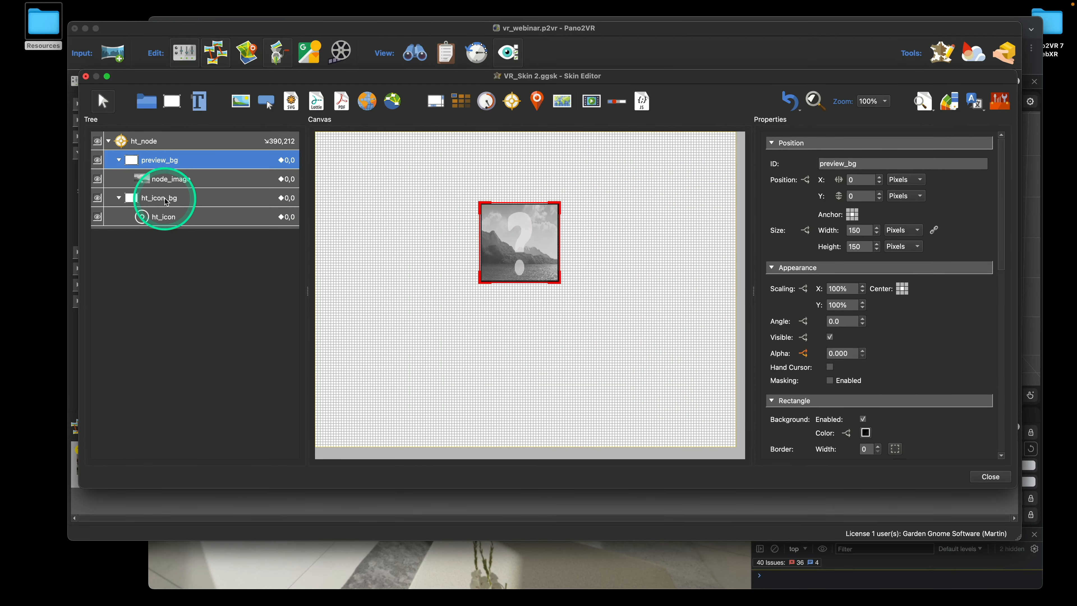
Review ht_node's Open Next Panorama click action, save the skin, and switch to Chrome
{"action": "left_click", "coordinate": [167, 203]}
{"action": "scroll", "coordinate": [932, 312], "scroll_direction": "down", "scroll_amount": 10}
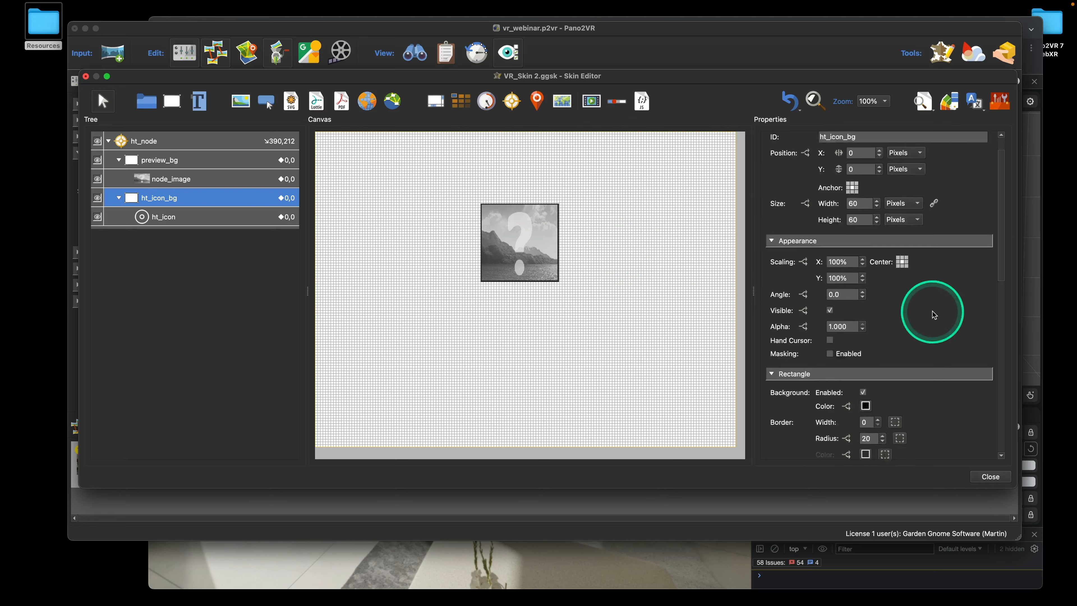
{"action": "left_click", "coordinate": [177, 140]}
{"action": "scroll", "coordinate": [935, 240], "scroll_direction": "down", "scroll_amount": 10}
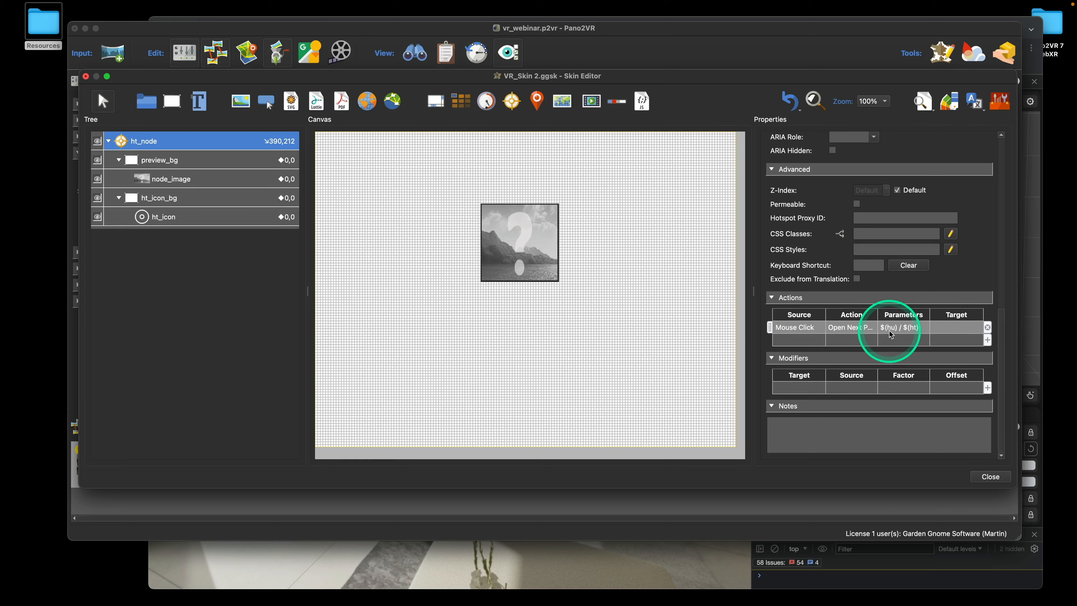
{"action": "left_click", "coordinate": [982, 478]}
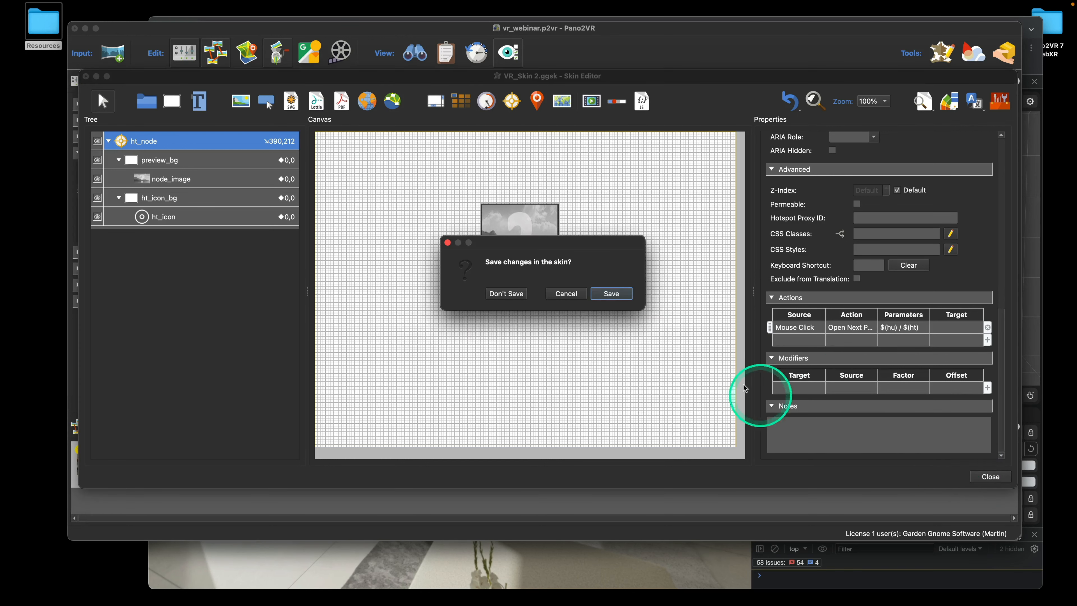
{"action": "left_click", "coordinate": [619, 292]}
{"action": "left_click", "coordinate": [643, 567]}
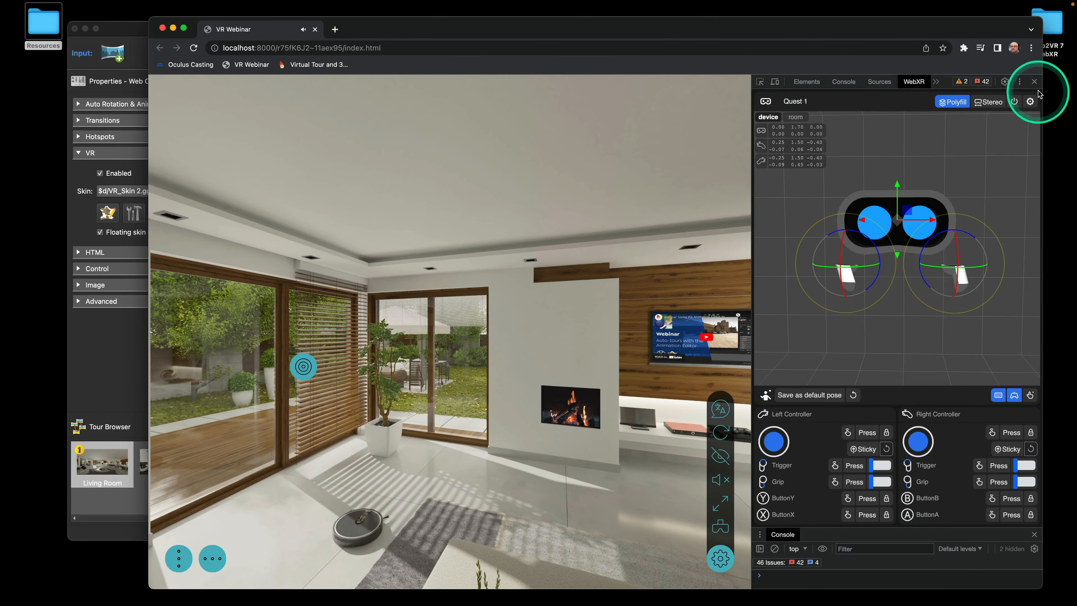
Reload the tour page in Chrome, turn the sound on and enter VR mode
{"action": "left_click", "coordinate": [1019, 83]}
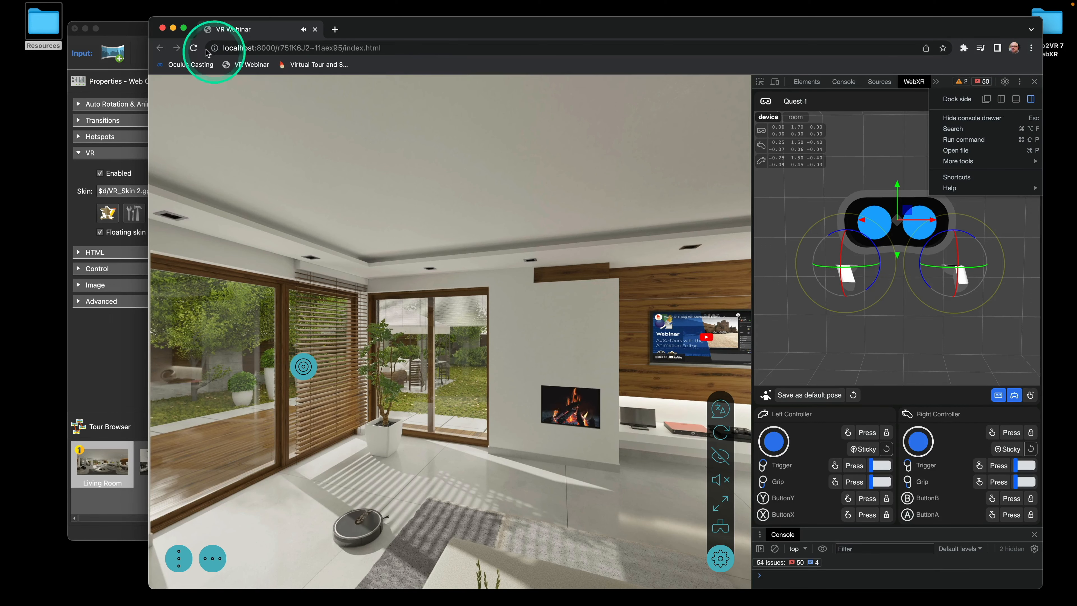
{"action": "left_click", "coordinate": [193, 47]}
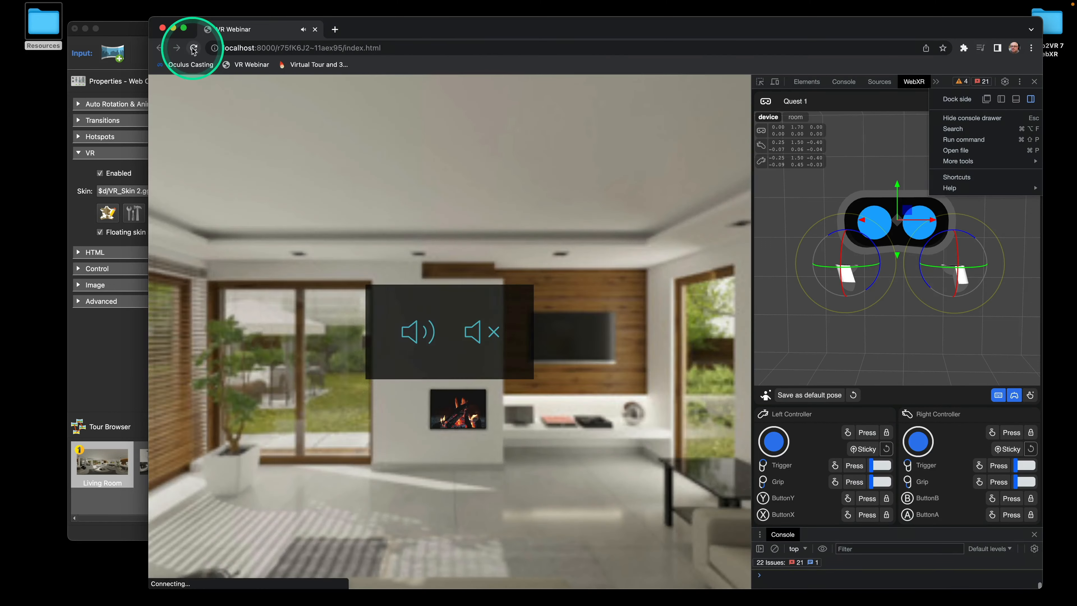
{"action": "left_click", "coordinate": [428, 348]}
{"action": "left_click", "coordinate": [720, 558]}
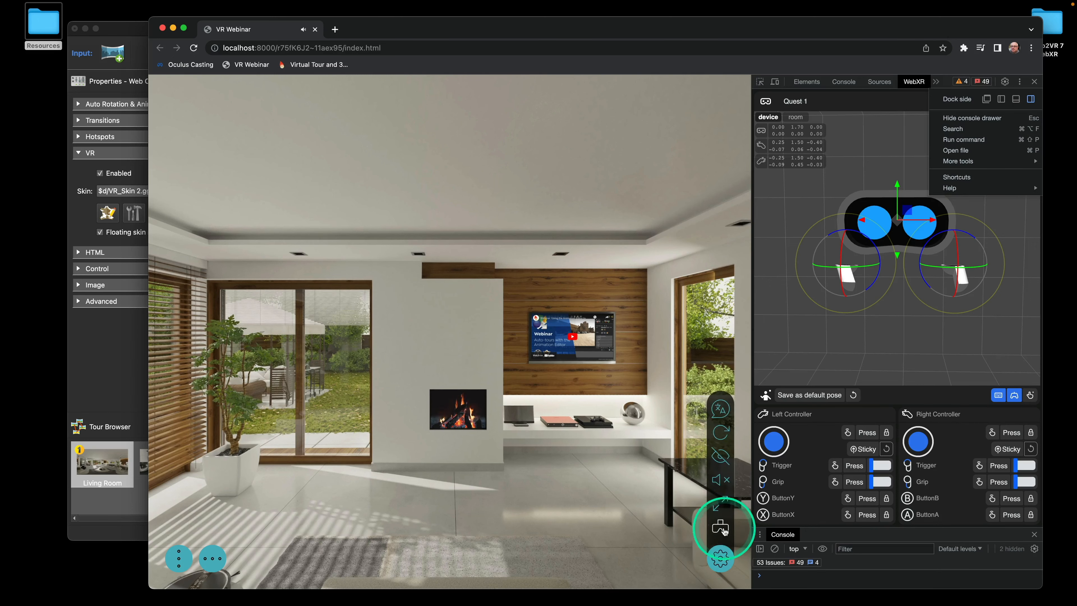
{"action": "left_click", "coordinate": [720, 528]}
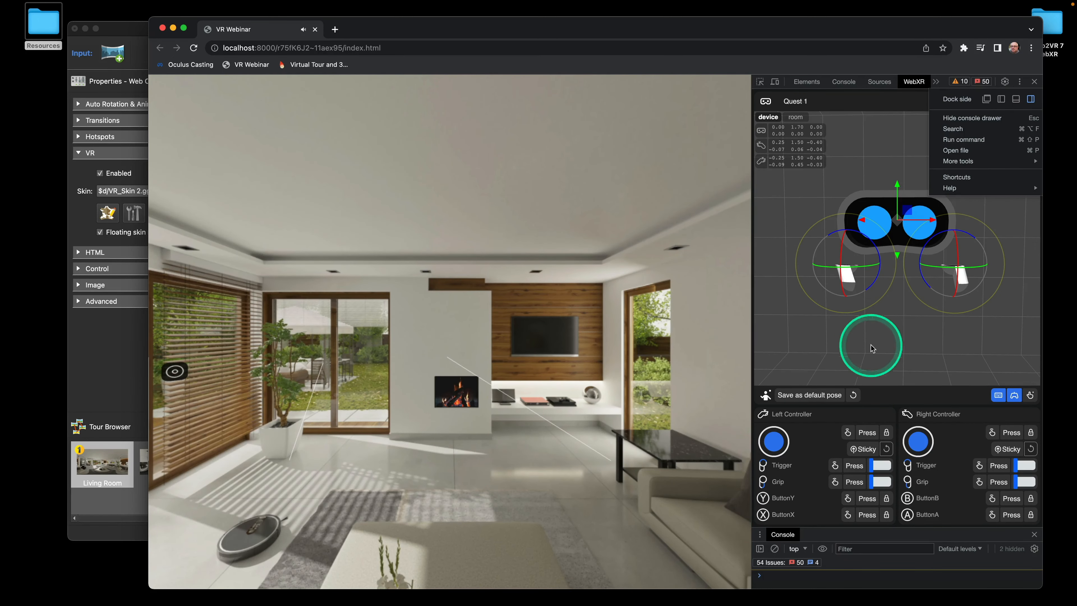
Swing the right controller's ray left, then return to the Pano2VR project window
{"action": "left_click", "coordinate": [871, 346]}
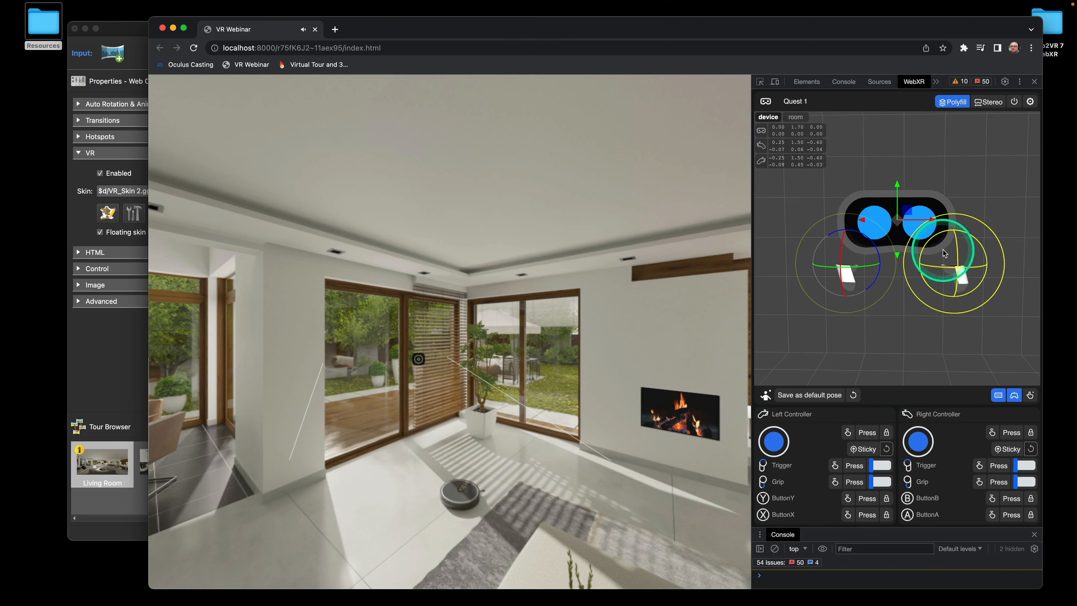
{"action": "left_click_drag", "start_coordinate": [943, 251], "coordinate": [944, 252]}
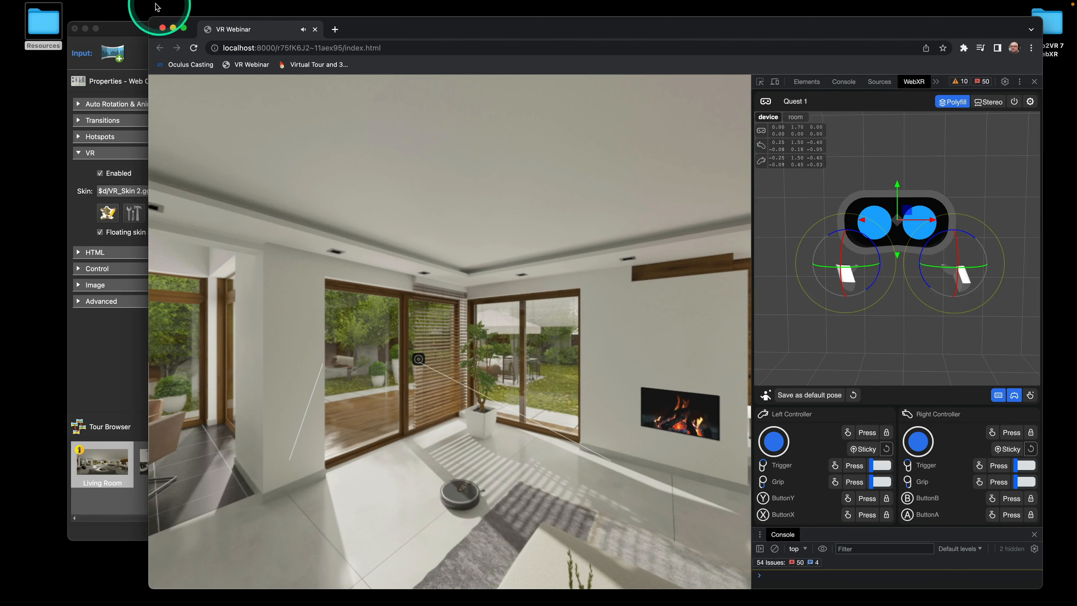
{"action": "left_click", "coordinate": [126, 31]}
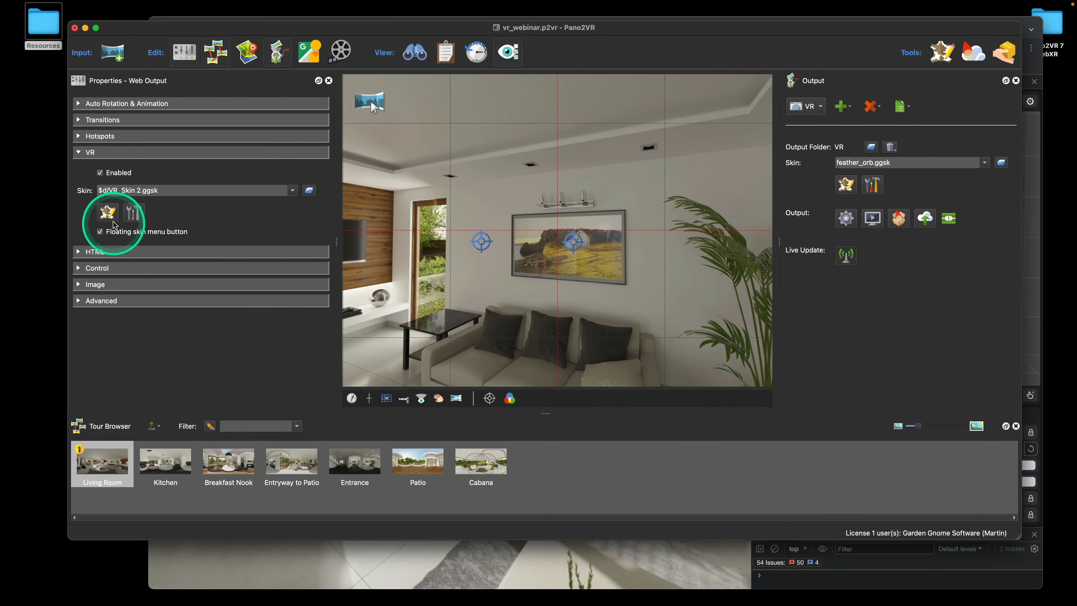
Open the VR skin in the Skin Editor and select the node_image element
{"action": "left_click", "coordinate": [107, 212]}
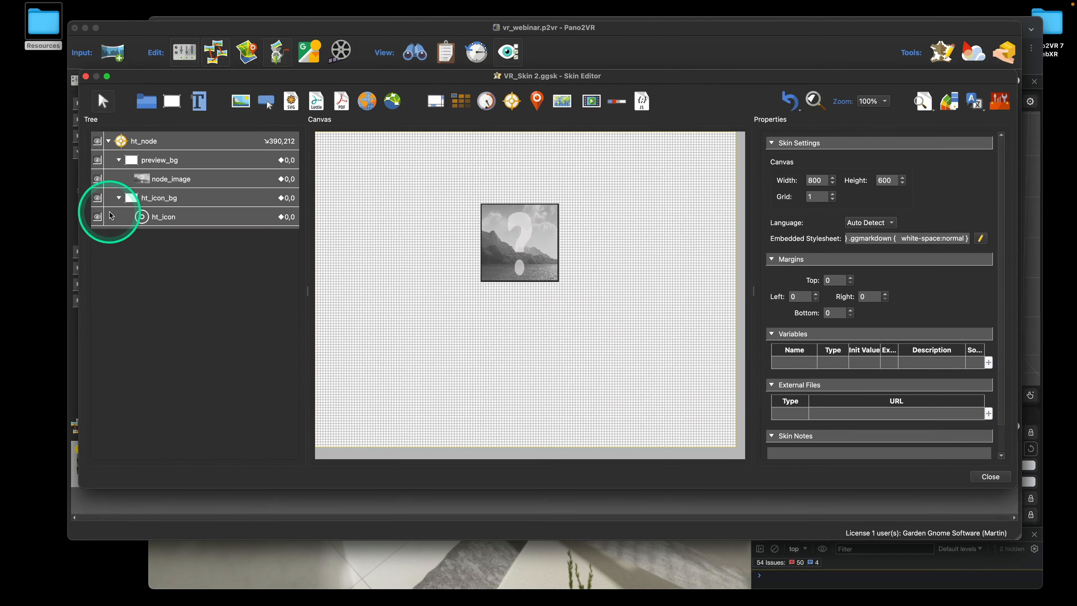
{"action": "left_click", "coordinate": [169, 180]}
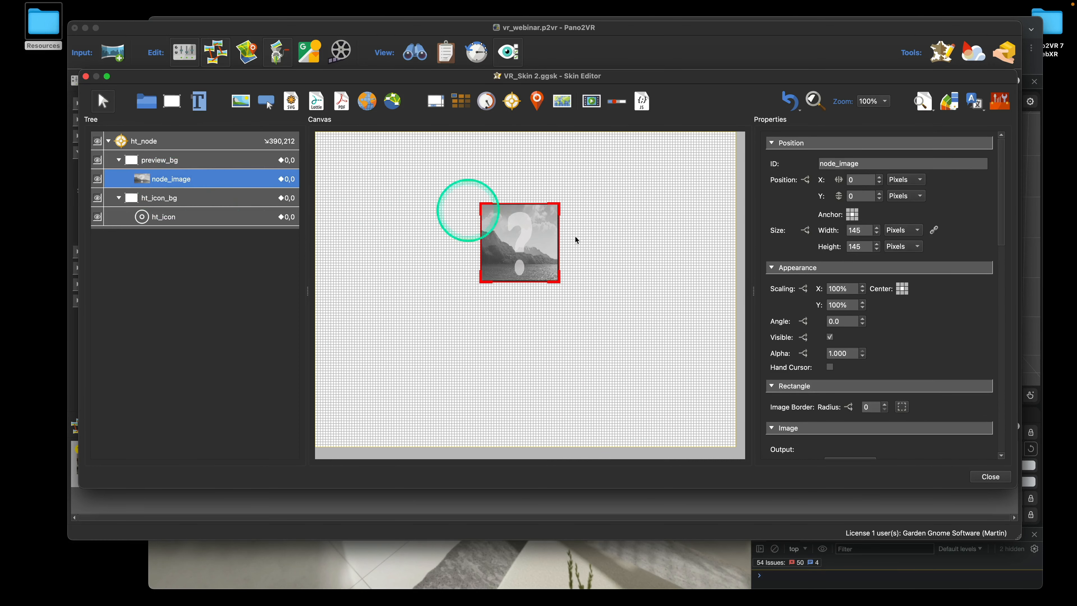
{"action": "scroll", "coordinate": [964, 353], "scroll_direction": "down", "scroll_amount": 1}
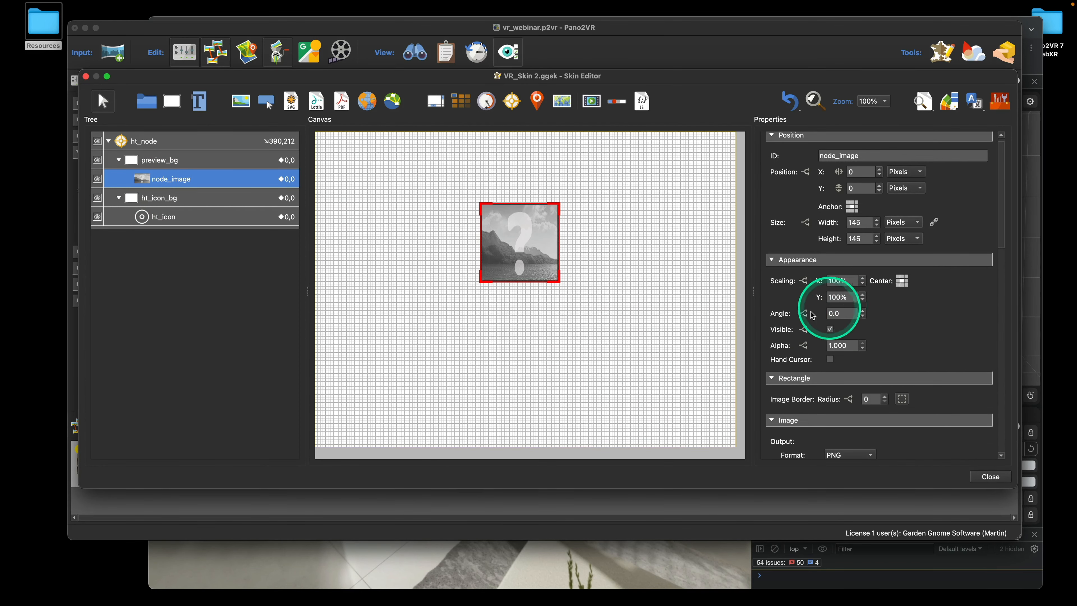
{"action": "scroll", "coordinate": [899, 369], "scroll_direction": "down", "scroll_amount": 10}
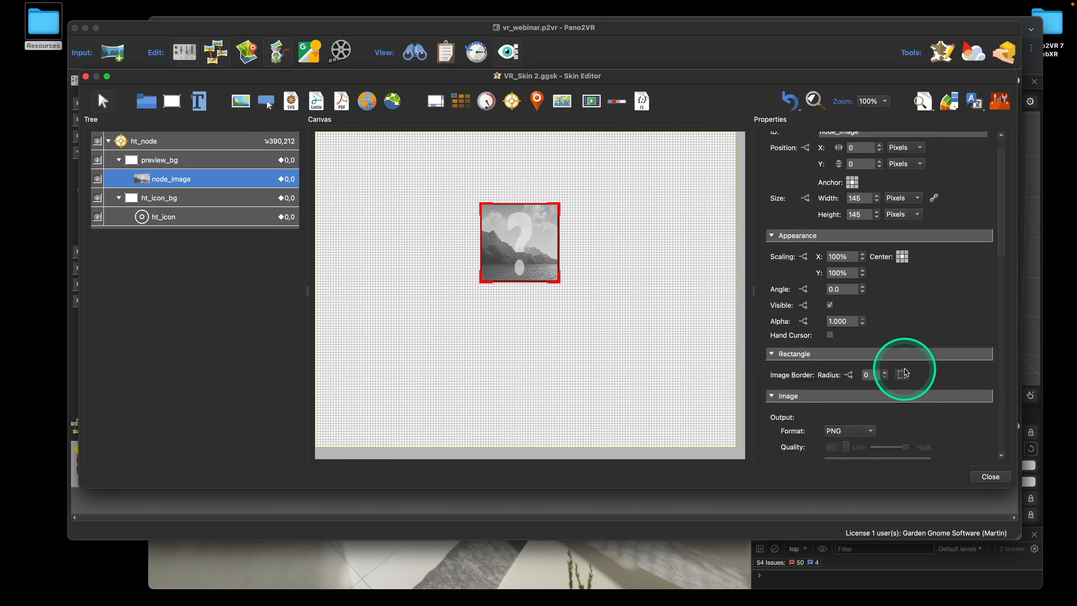
{"action": "scroll", "coordinate": [899, 420], "scroll_direction": "down", "scroll_amount": 5}
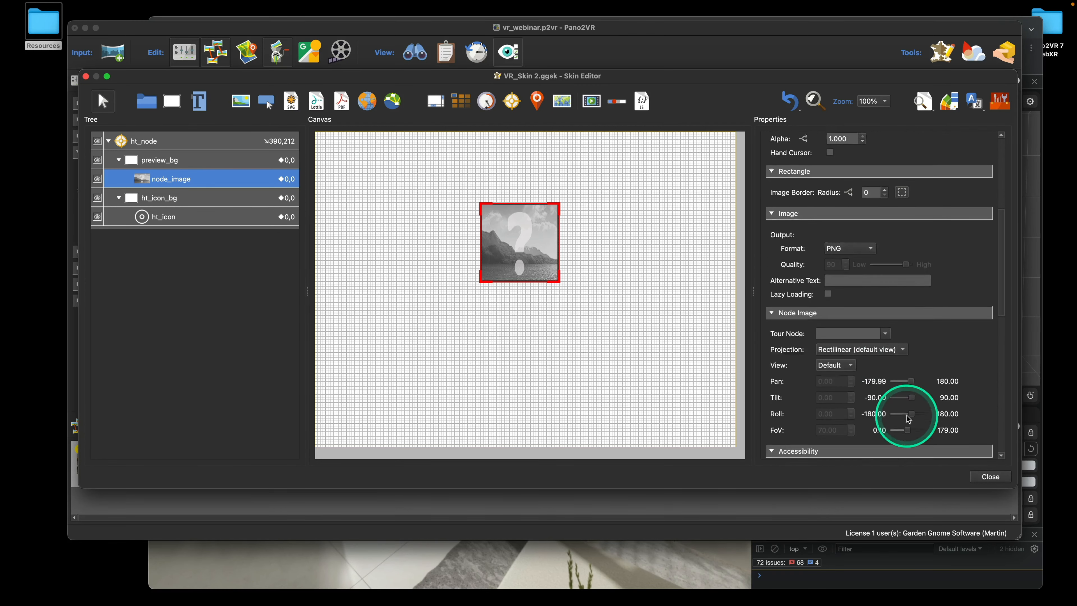
Select preview_bg and open its alpha logic block's Mouse Over trigger row
{"action": "left_click", "coordinate": [177, 166]}
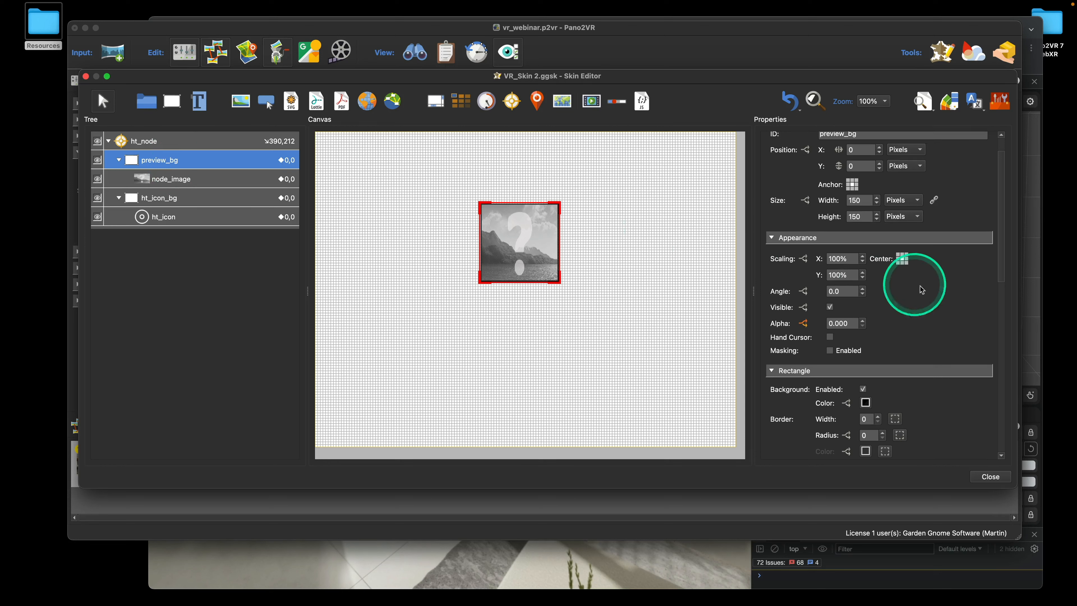
{"action": "scroll", "coordinate": [925, 289], "scroll_direction": "down", "scroll_amount": 10}
{"action": "scroll", "coordinate": [925, 290], "scroll_direction": "down", "scroll_amount": 10}
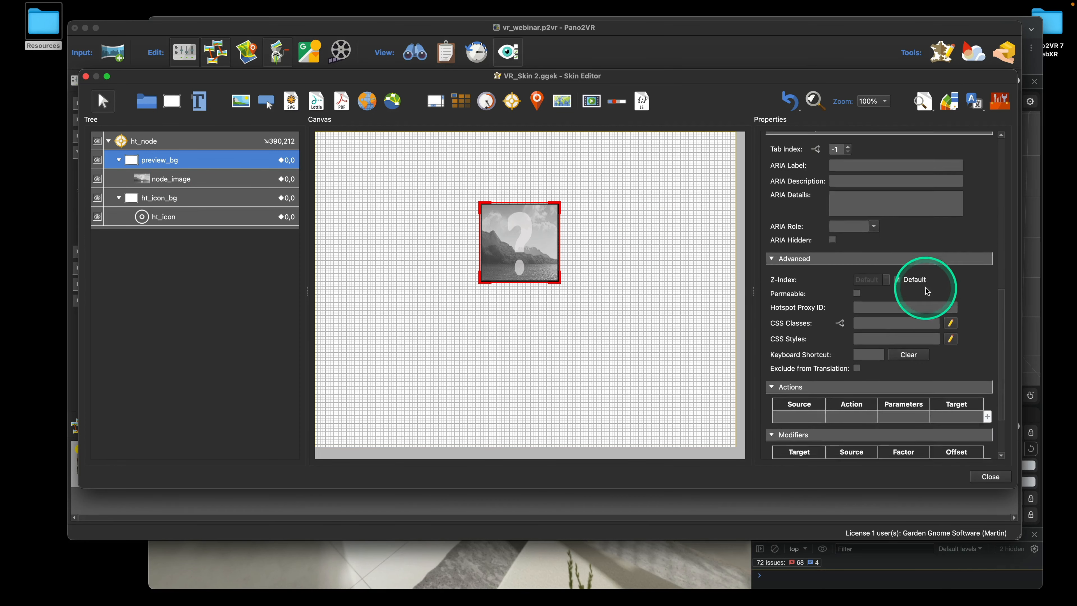
{"action": "scroll", "coordinate": [926, 291], "scroll_direction": "up", "scroll_amount": 8}
{"action": "scroll", "coordinate": [926, 290], "scroll_direction": "up", "scroll_amount": 14}
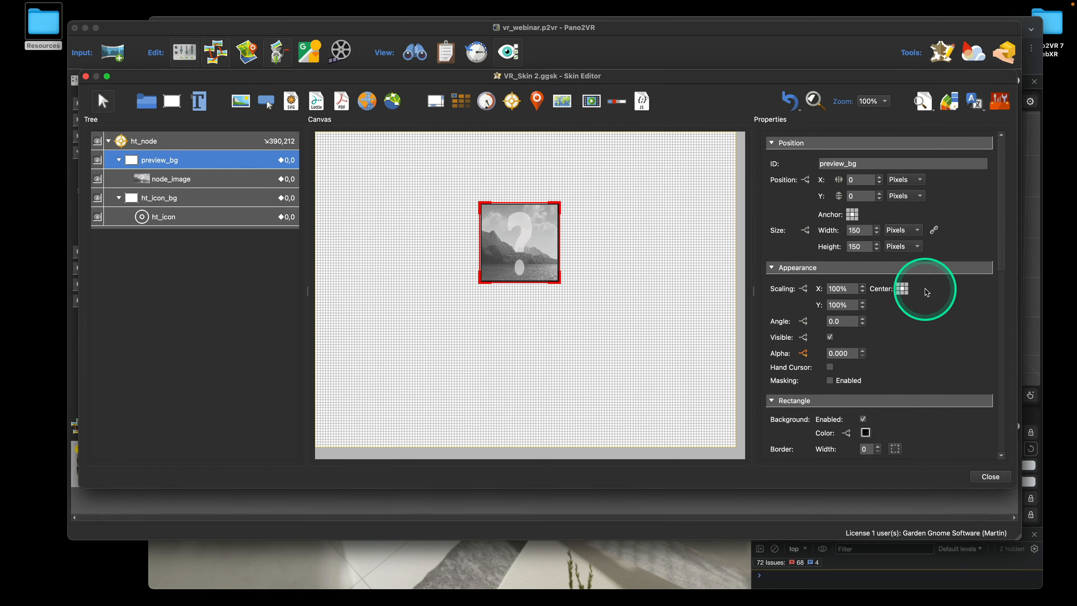
{"action": "left_click", "coordinate": [804, 355]}
{"action": "left_click", "coordinate": [408, 215]}
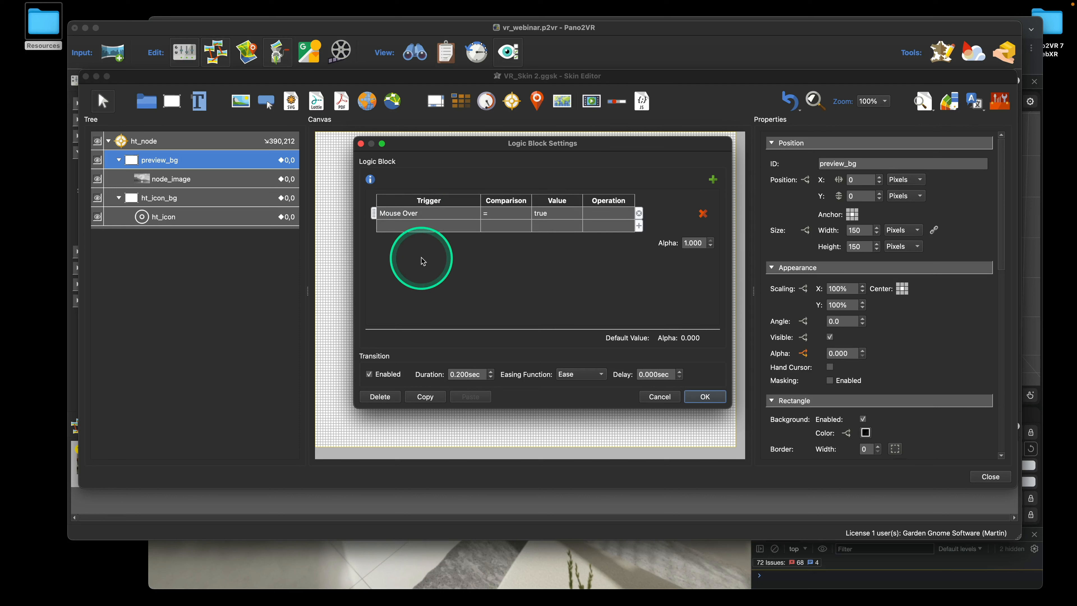
Change preview_bg's alpha trigger to Mouse Over Parent, then close the editor saving the skin
{"action": "left_click", "coordinate": [442, 213]}
{"action": "mouse_move", "coordinate": [443, 216]}
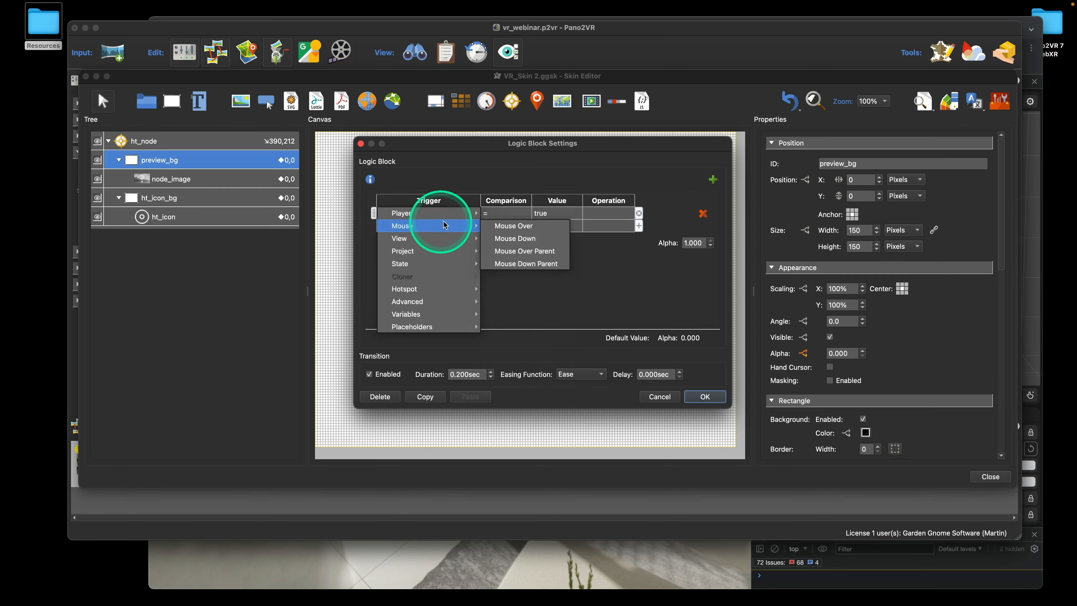
{"action": "left_click", "coordinate": [540, 254]}
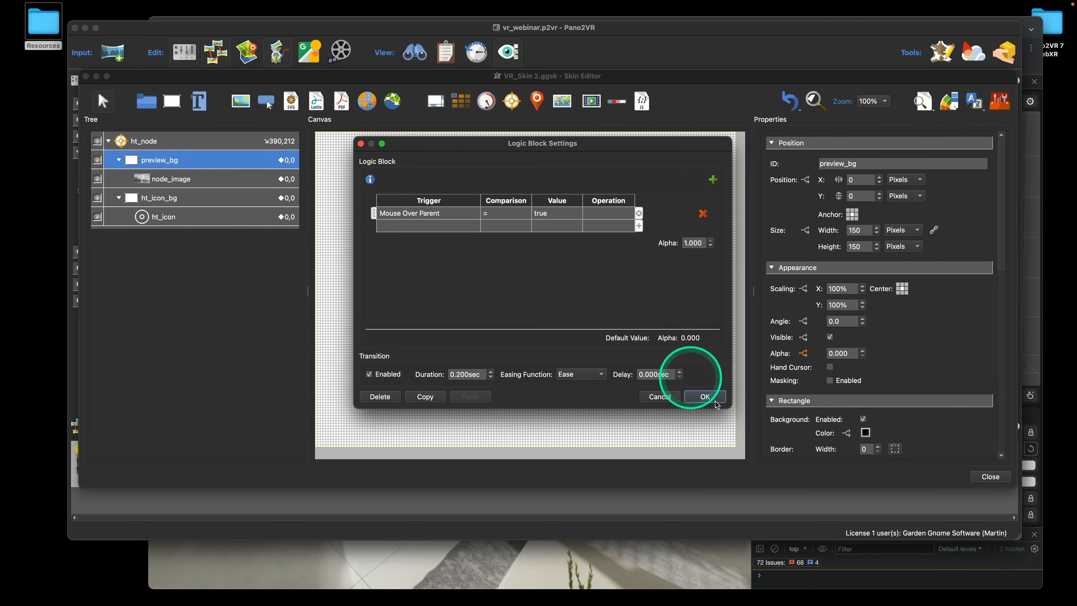
{"action": "left_click", "coordinate": [704, 397]}
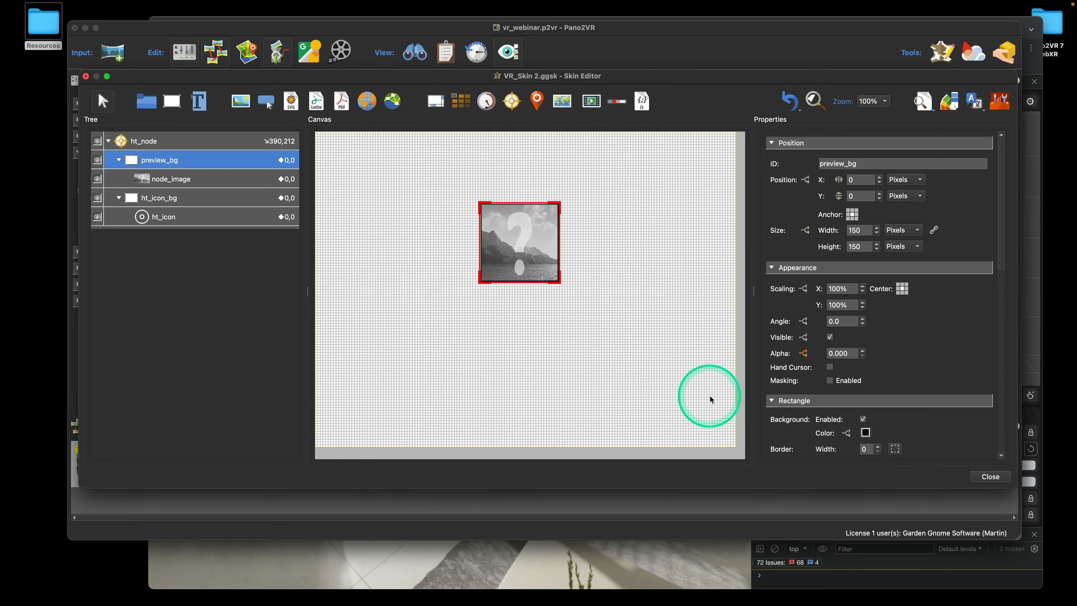
{"action": "left_click", "coordinate": [990, 477]}
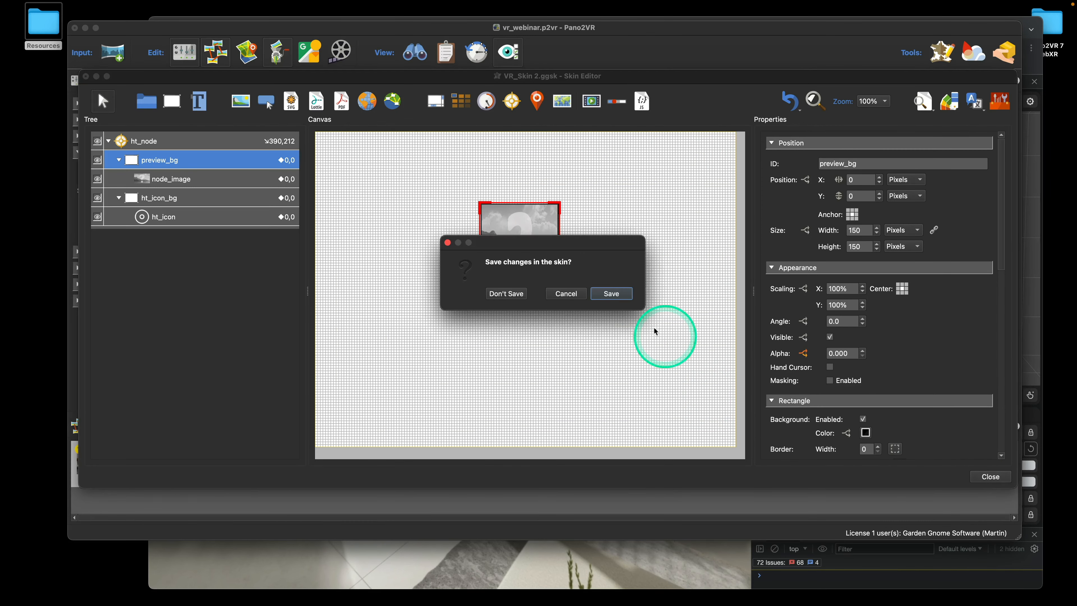
{"action": "left_click", "coordinate": [615, 294]}
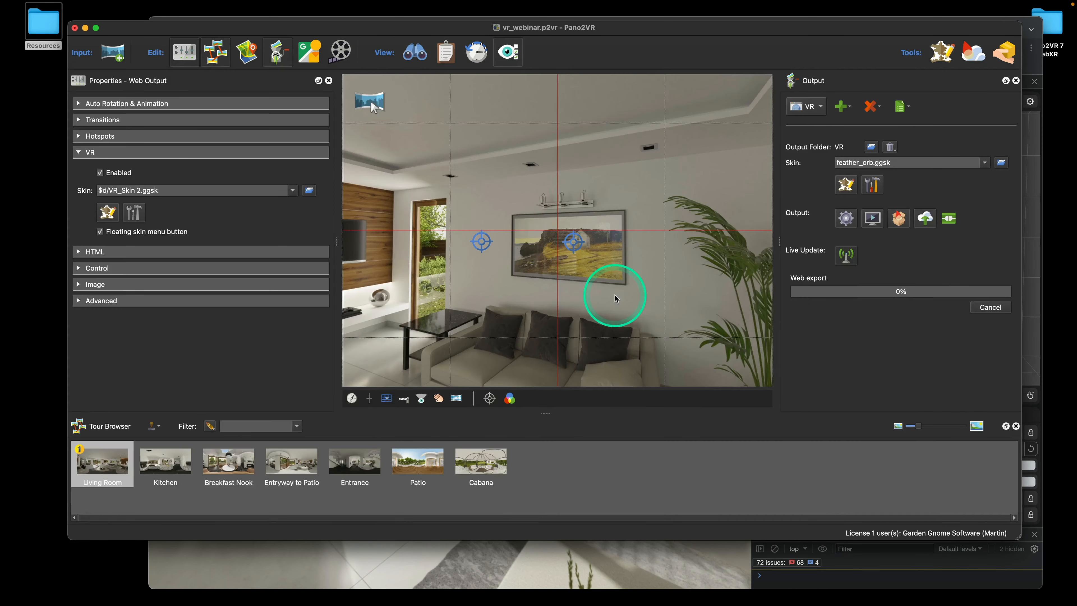
Reload the tour in Chrome with the updated skin, dismiss the sound prompt and reset the headset pose
{"action": "left_click", "coordinate": [659, 551]}
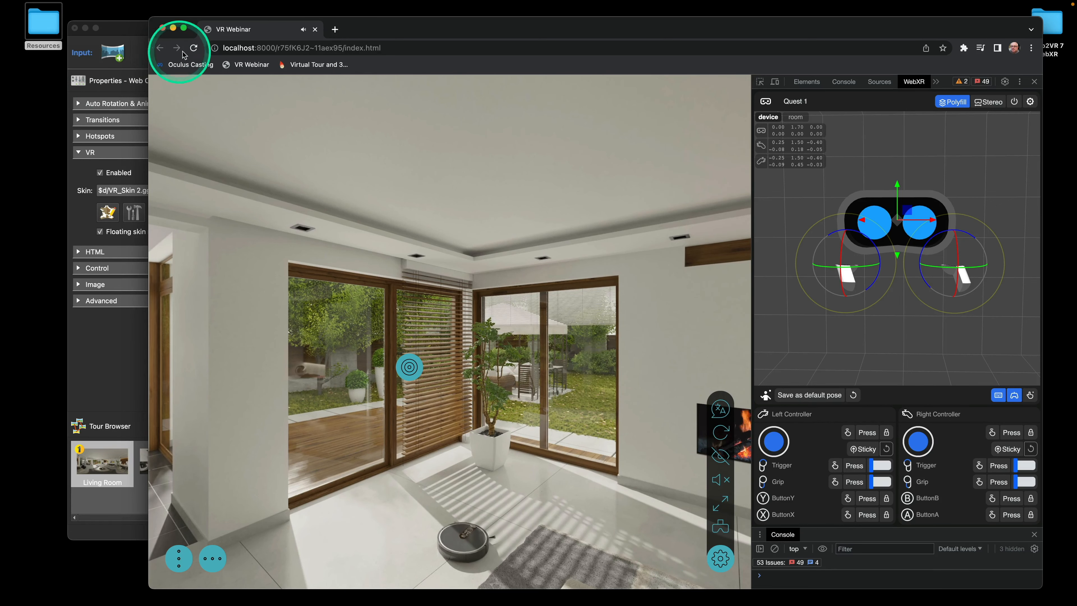
{"action": "left_click", "coordinate": [194, 48]}
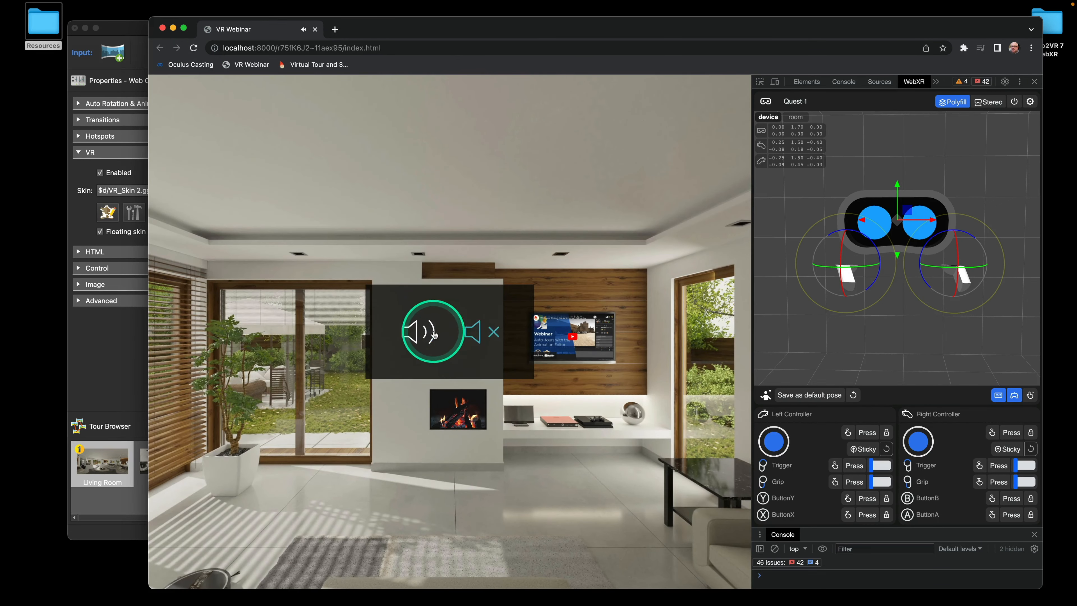
{"action": "left_click", "coordinate": [434, 333]}
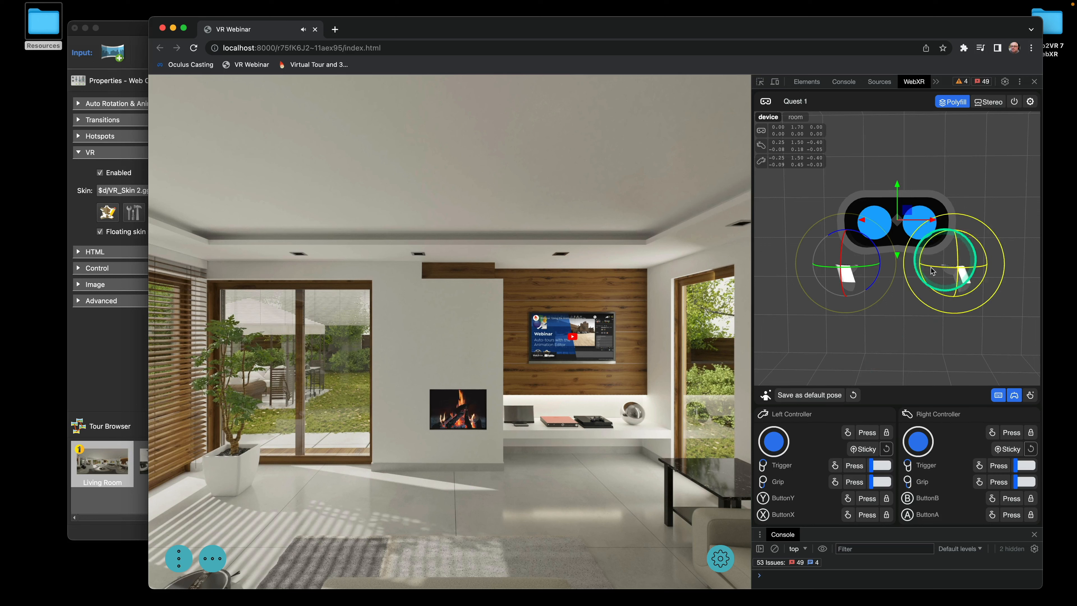
{"action": "left_click", "coordinate": [854, 388]}
{"action": "key", "text": "Left"}
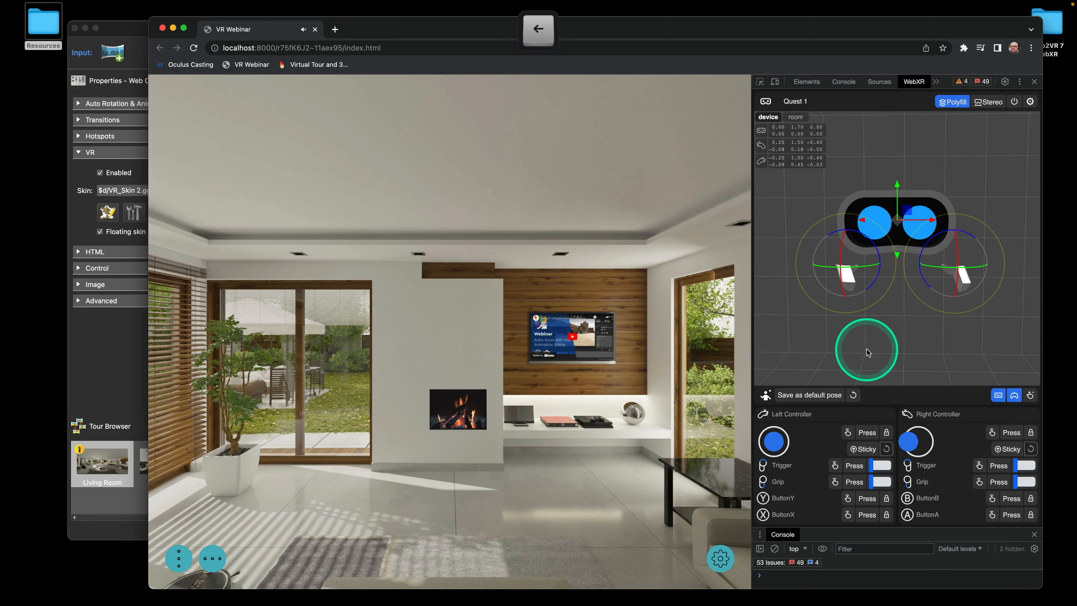
{"action": "key", "text": "Left"}
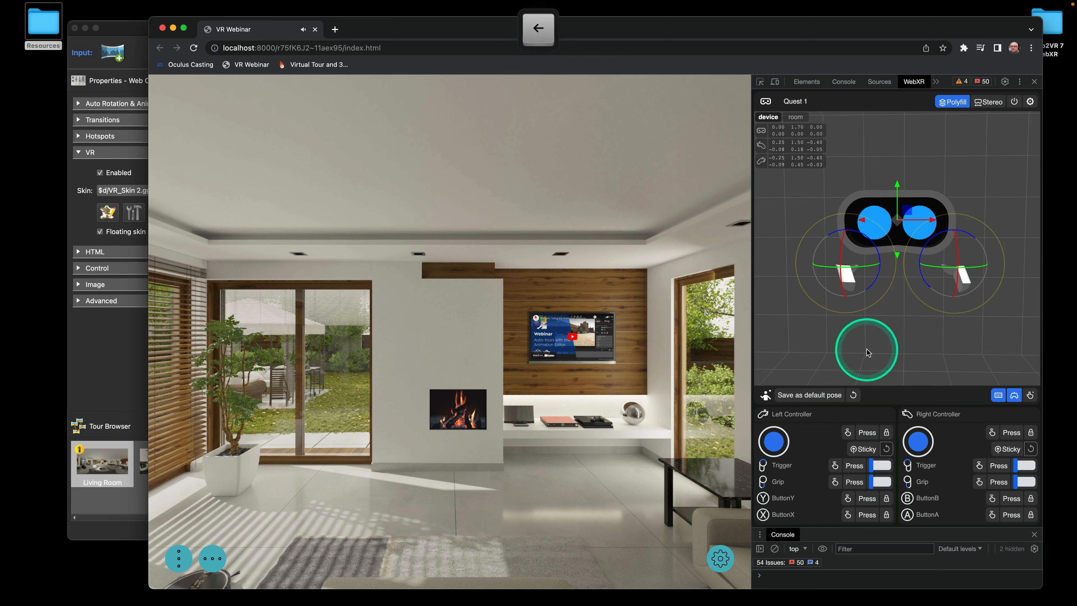
Enter VR view, aim the left controller at the hotspot to see its preview, then return to Pano2VR
{"action": "left_click", "coordinate": [720, 557]}
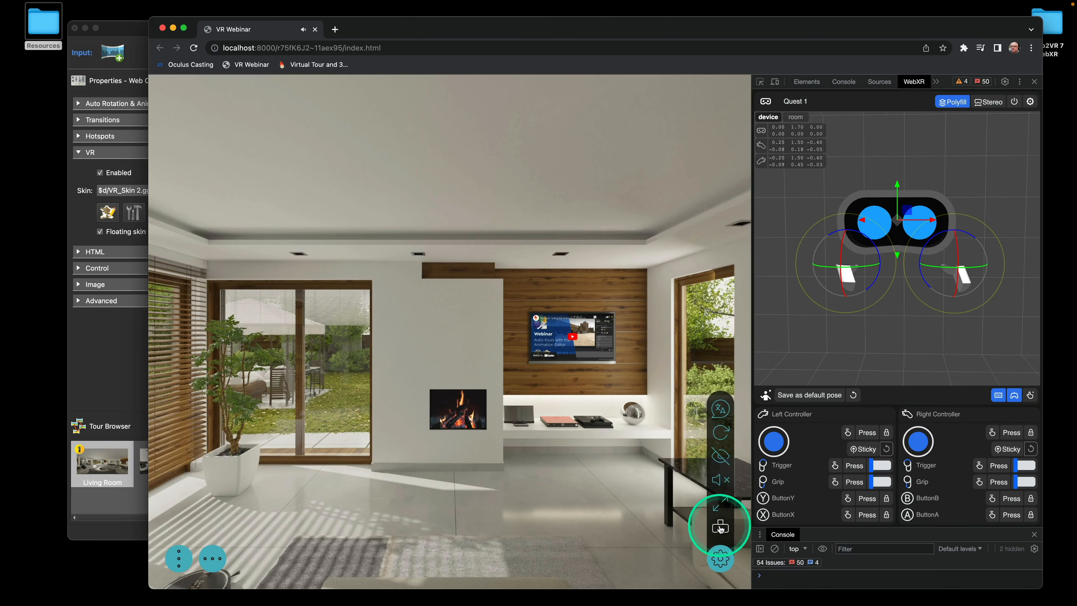
{"action": "left_click", "coordinate": [720, 529]}
{"action": "left_click", "coordinate": [853, 341]}
{"action": "key", "text": "Left"}
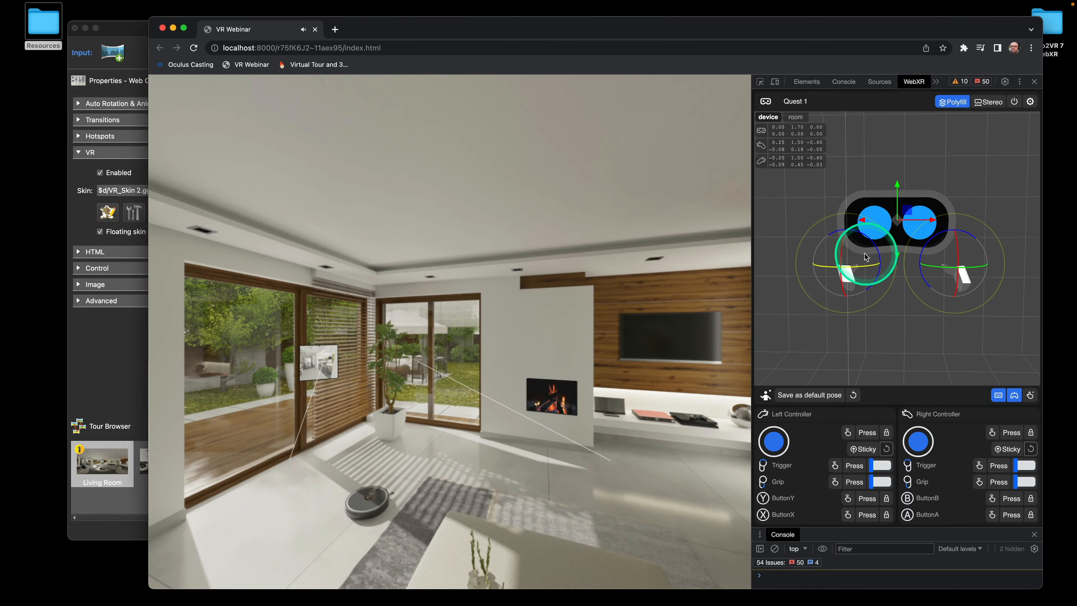
{"action": "left_click_drag", "start_coordinate": [858, 248], "coordinate": [857, 253]}
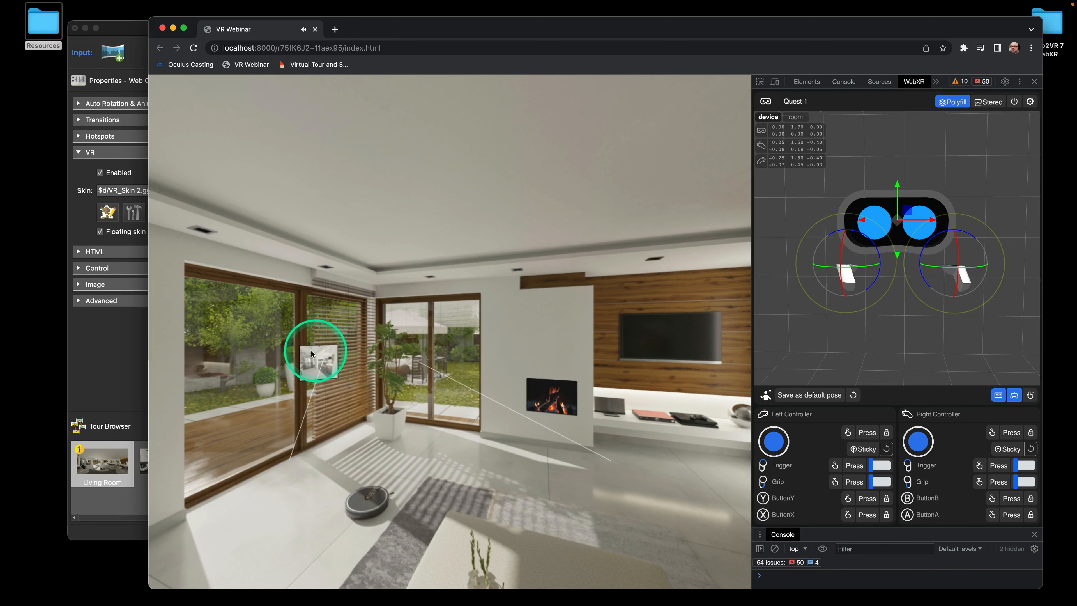
{"action": "left_click", "coordinate": [123, 33]}
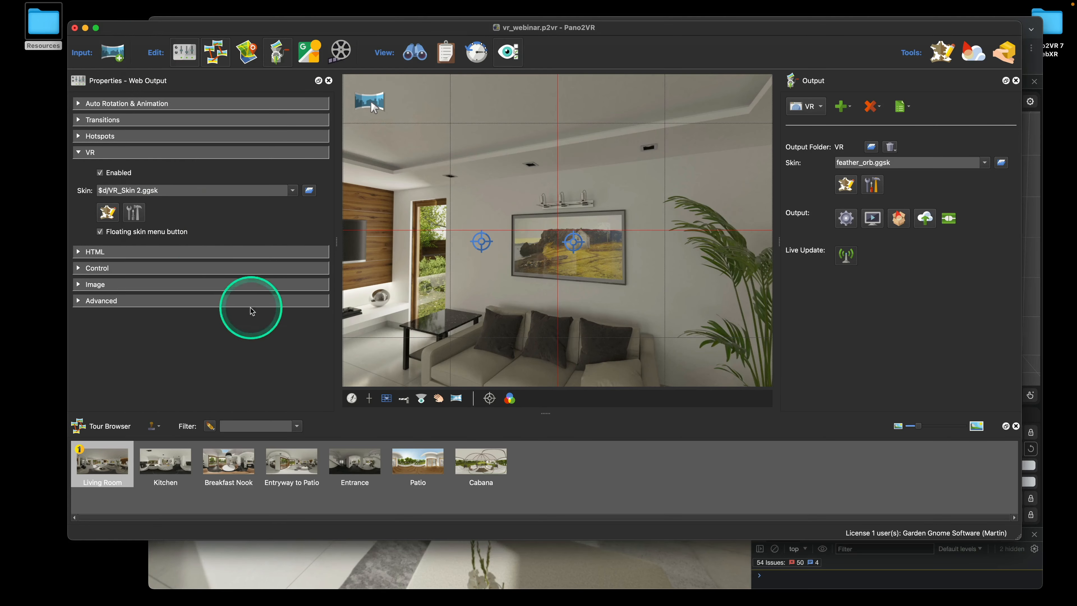
Add a new text element to the VR skin and name it node_tooltip
{"action": "left_click", "coordinate": [108, 212]}
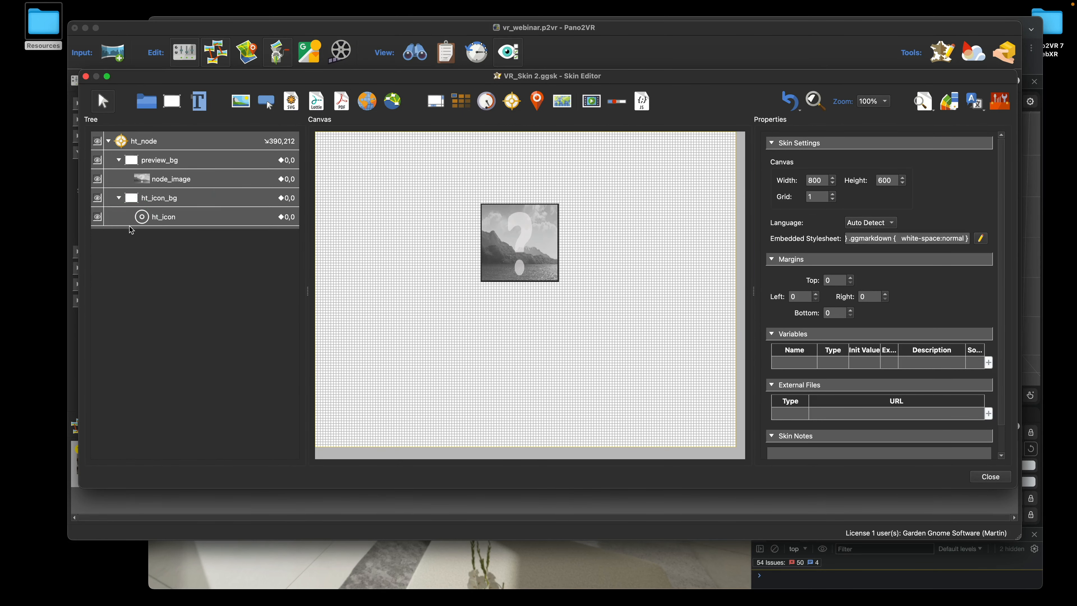
{"action": "left_click", "coordinate": [199, 101]}
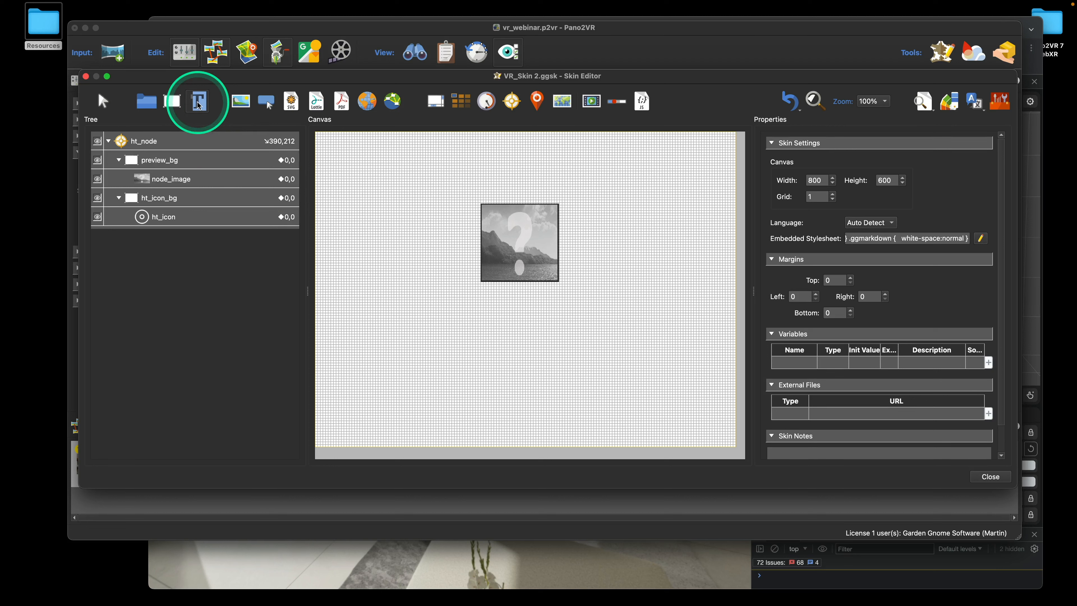
{"action": "left_click", "coordinate": [347, 201]}
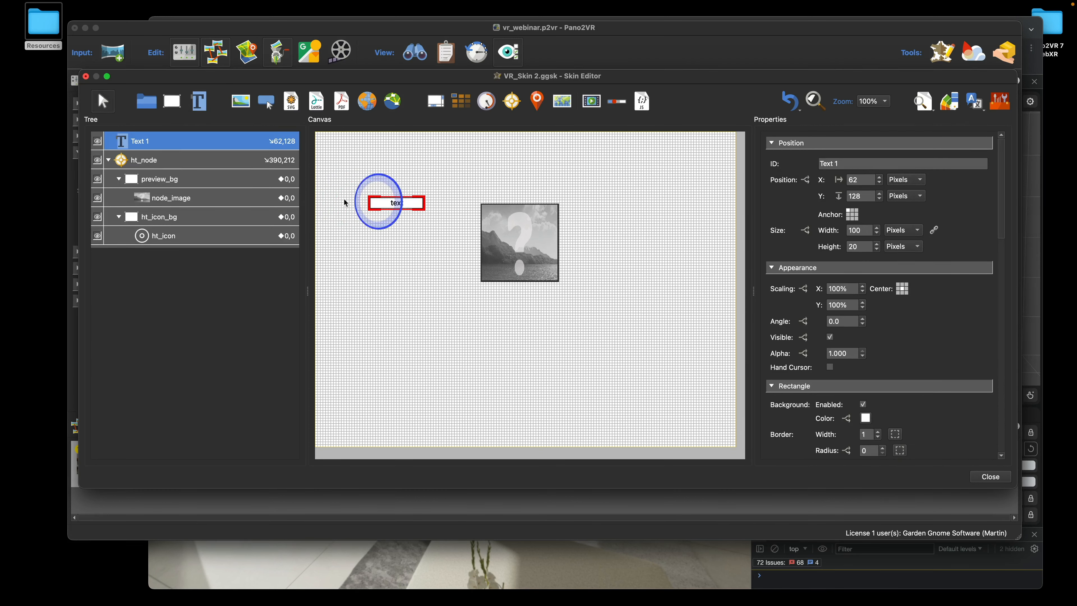
{"action": "double_click", "coordinate": [141, 143]}
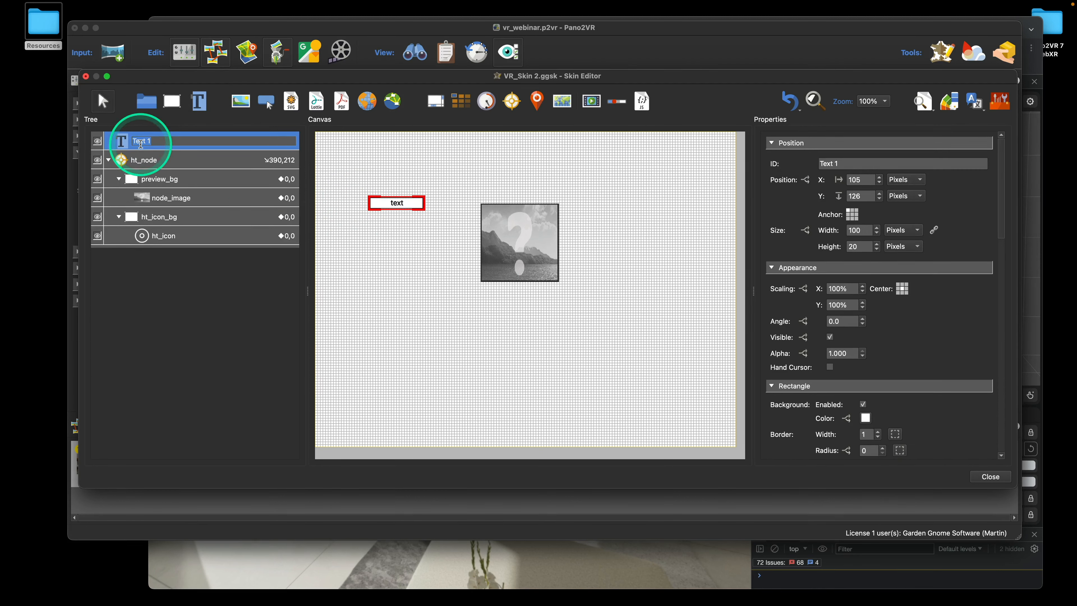
{"action": "type", "text": "node_tooltip"}
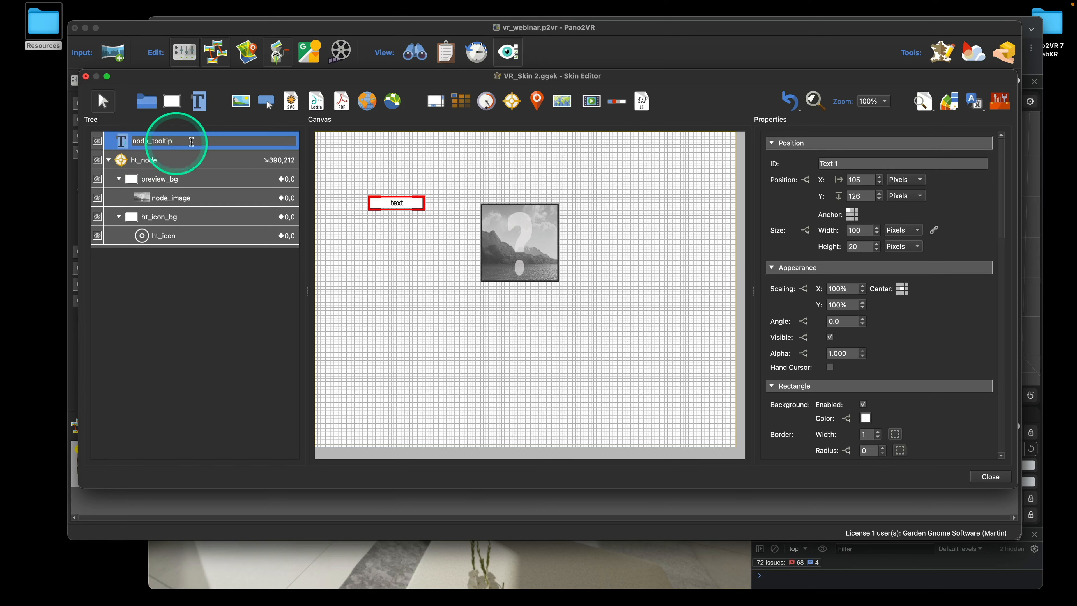
Anchor node_tooltip at bottom centre and nest it inside node_image
{"action": "left_click", "coordinate": [853, 220]}
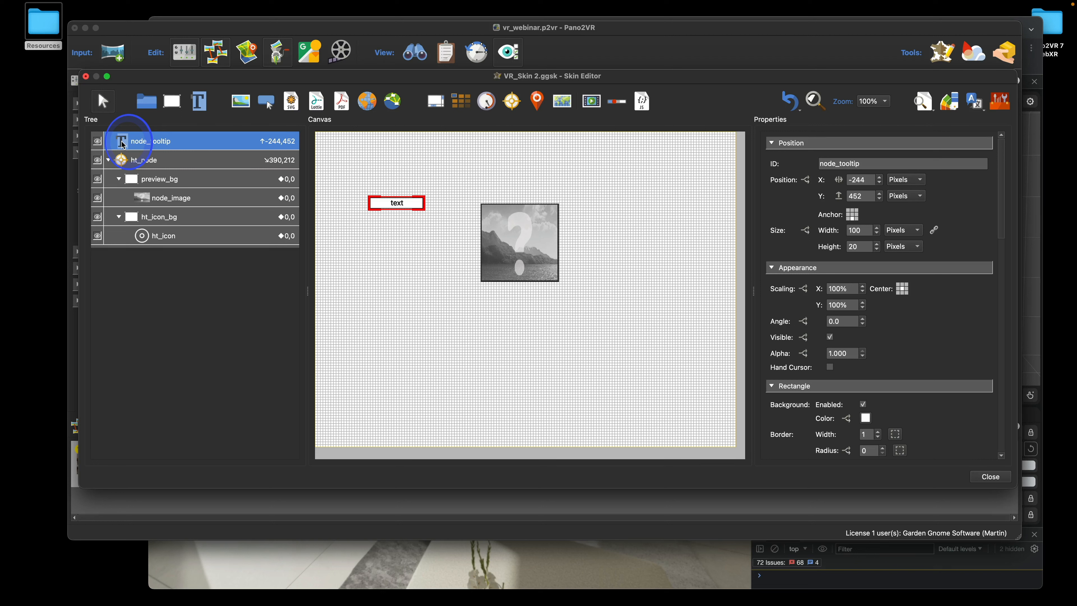
{"action": "key", "text": "alt"}
{"action": "left_click_drag", "start_coordinate": [139, 179], "coordinate": [141, 198]}
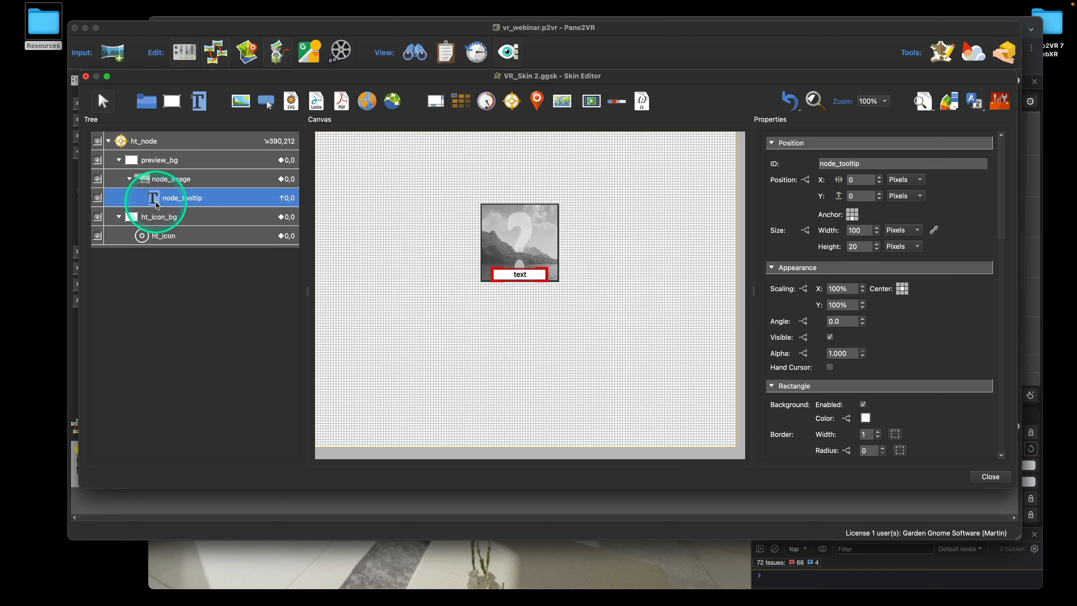
Size node_tooltip to 100 percent width and 50 pixels height
{"action": "left_click", "coordinate": [898, 233]}
{"action": "left_click", "coordinate": [897, 242]}
{"action": "left_click_drag", "start_coordinate": [874, 230], "coordinate": [843, 231]}
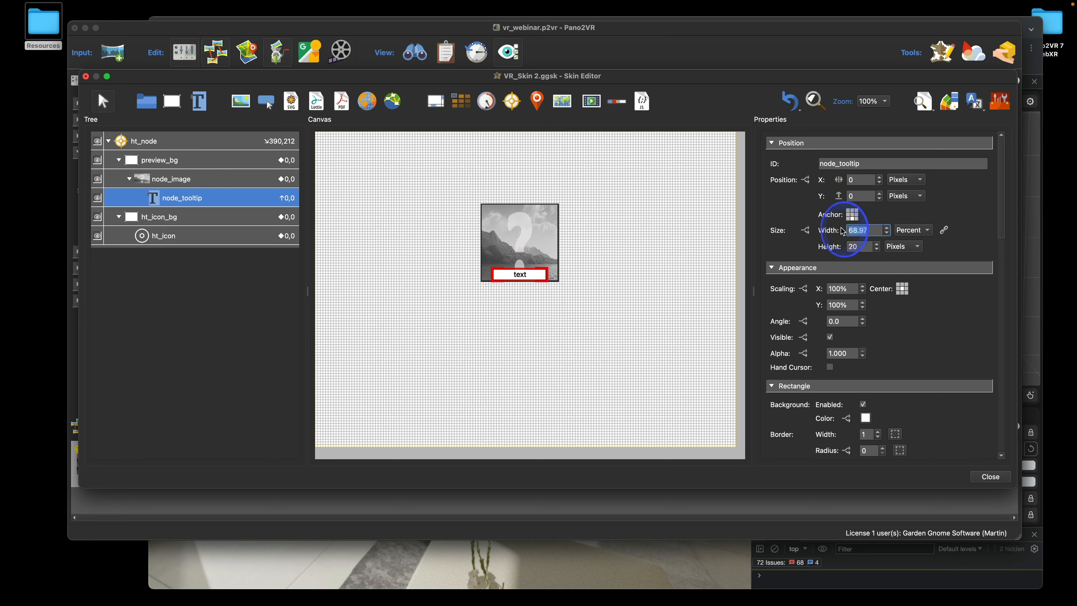
{"action": "type", "text": "100"}
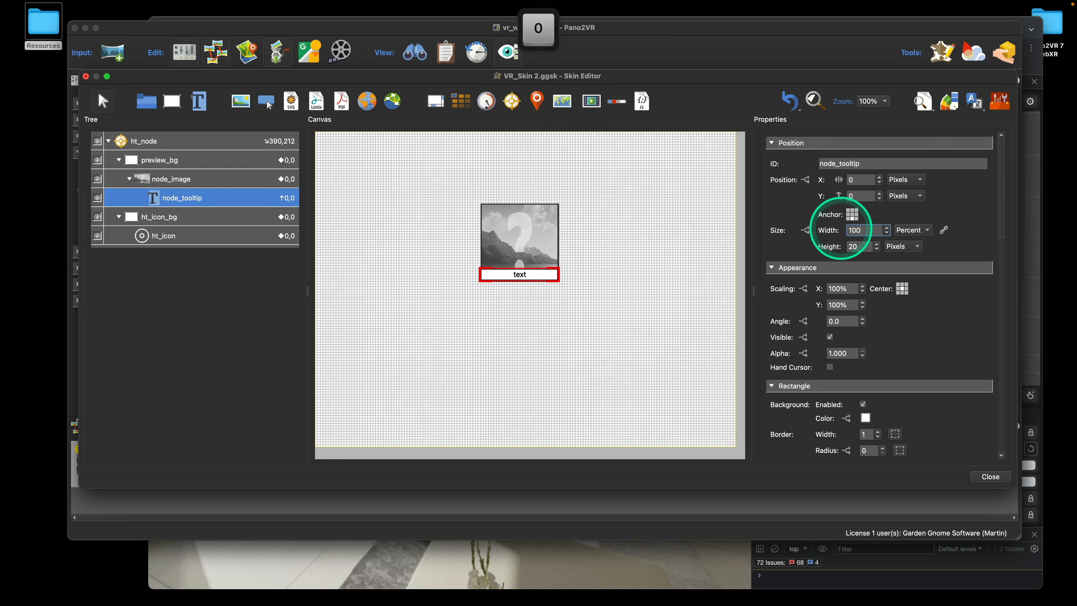
{"action": "left_click", "coordinate": [927, 344]}
{"action": "scroll", "coordinate": [926, 342], "scroll_direction": "down", "scroll_amount": 1}
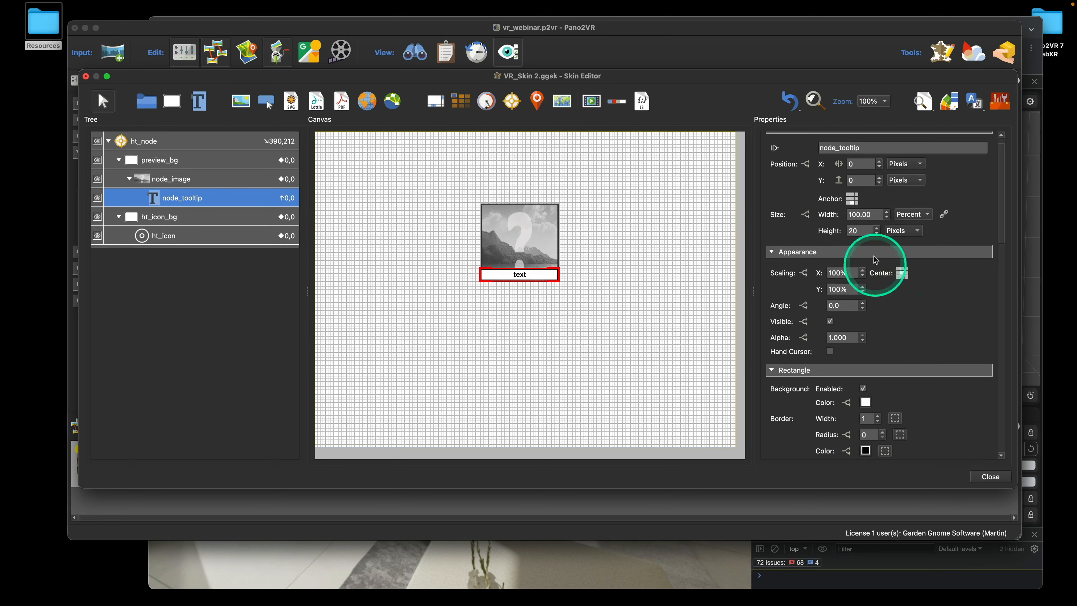
{"action": "left_click_drag", "start_coordinate": [864, 231], "coordinate": [844, 233]}
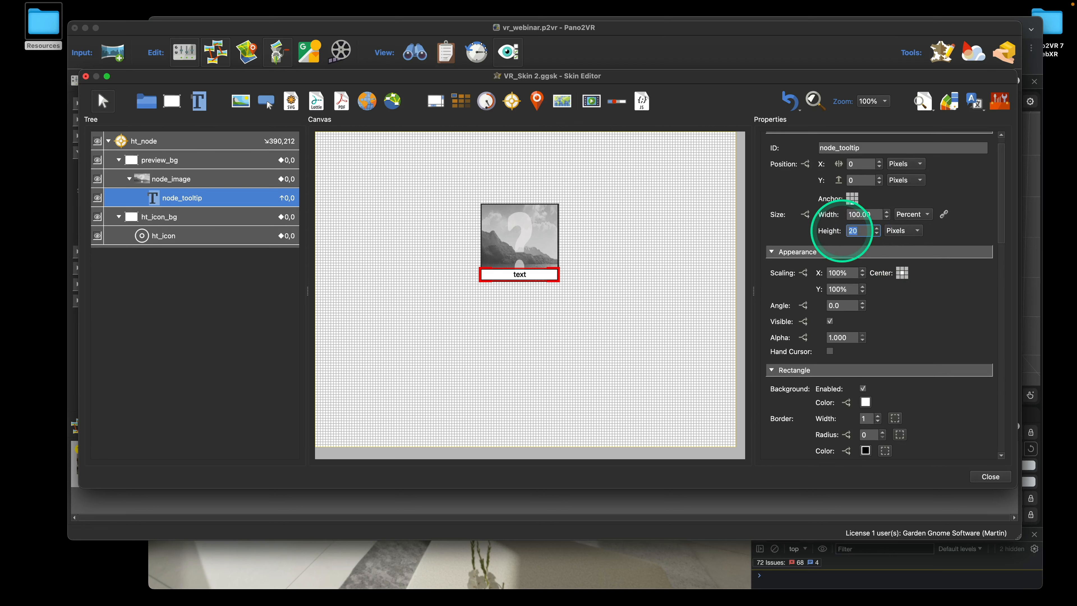
{"action": "type", "text": "50"}
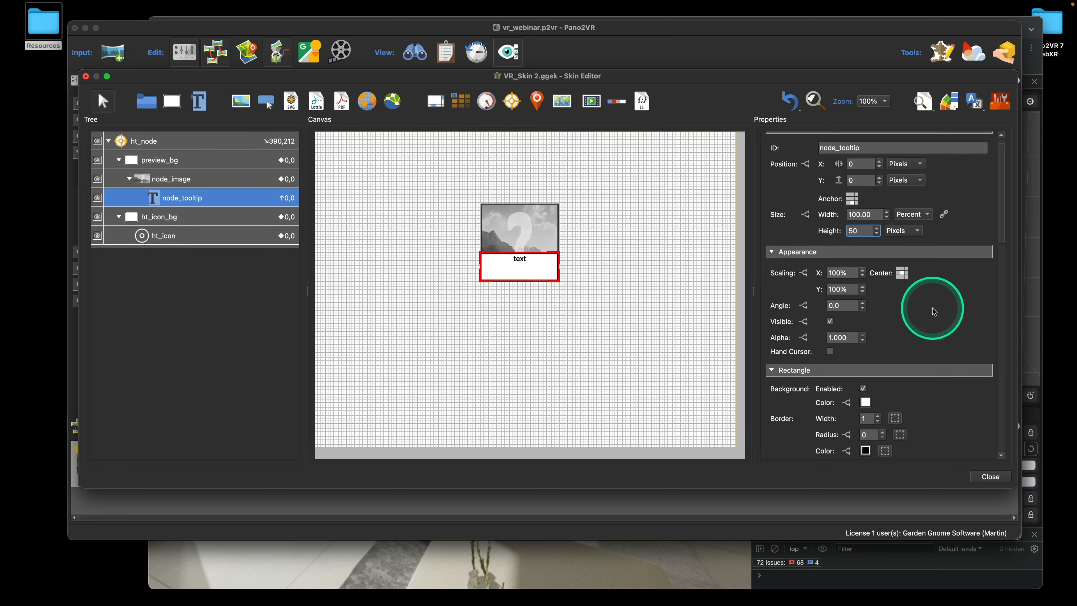
{"action": "scroll", "coordinate": [932, 310], "scroll_direction": "down", "scroll_amount": 3}
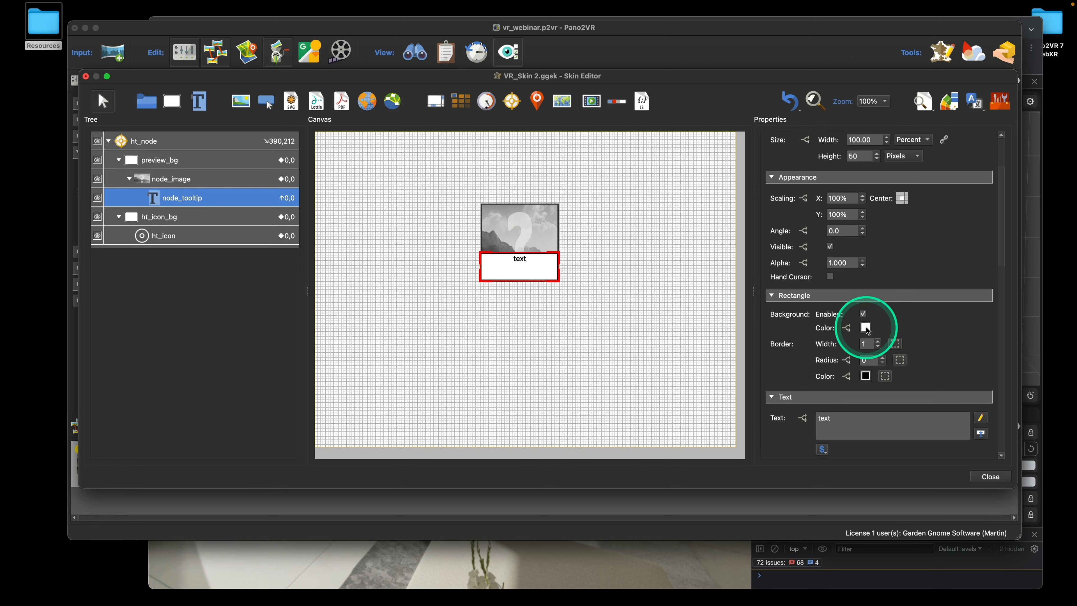
Give node_tooltip a black background, zero border width and white text
{"action": "left_click", "coordinate": [866, 328]}
{"action": "left_click", "coordinate": [416, 187]}
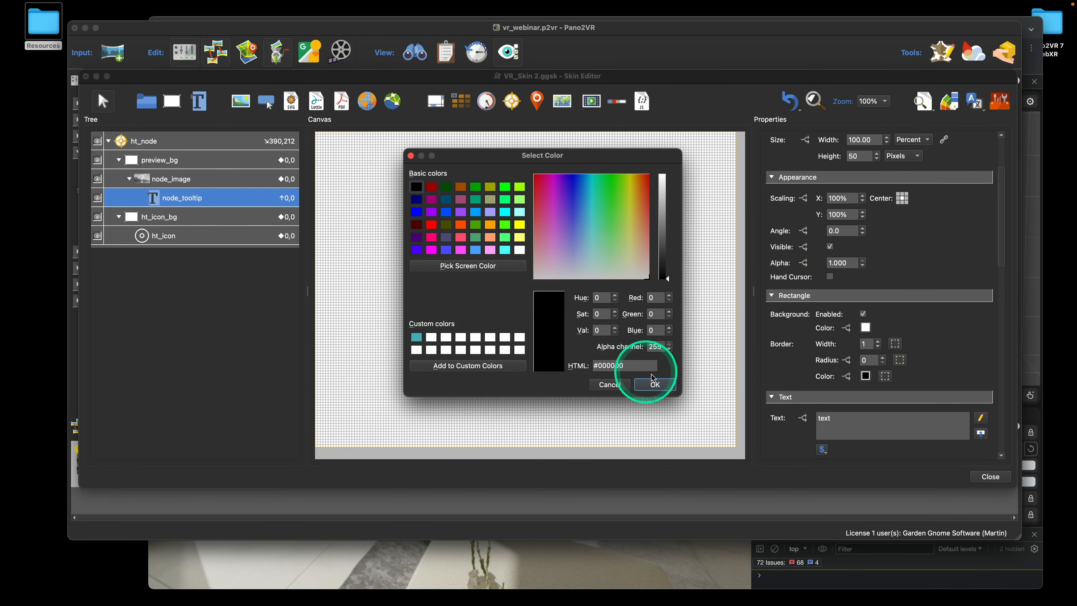
{"action": "left_click", "coordinate": [654, 384]}
{"action": "left_click", "coordinate": [878, 347]}
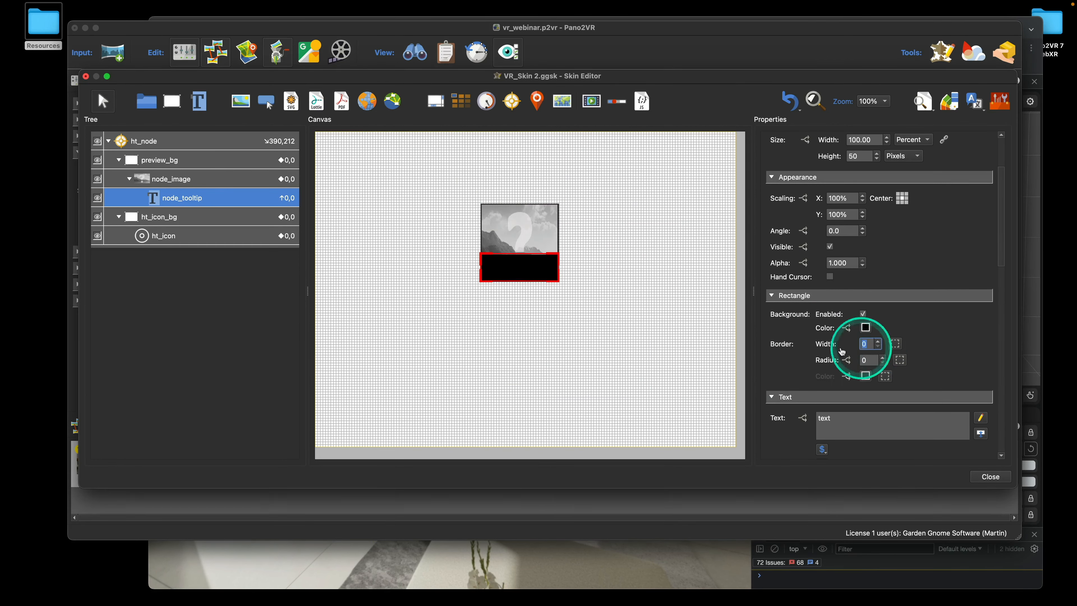
{"action": "scroll", "coordinate": [891, 403], "scroll_direction": "down", "scroll_amount": 3}
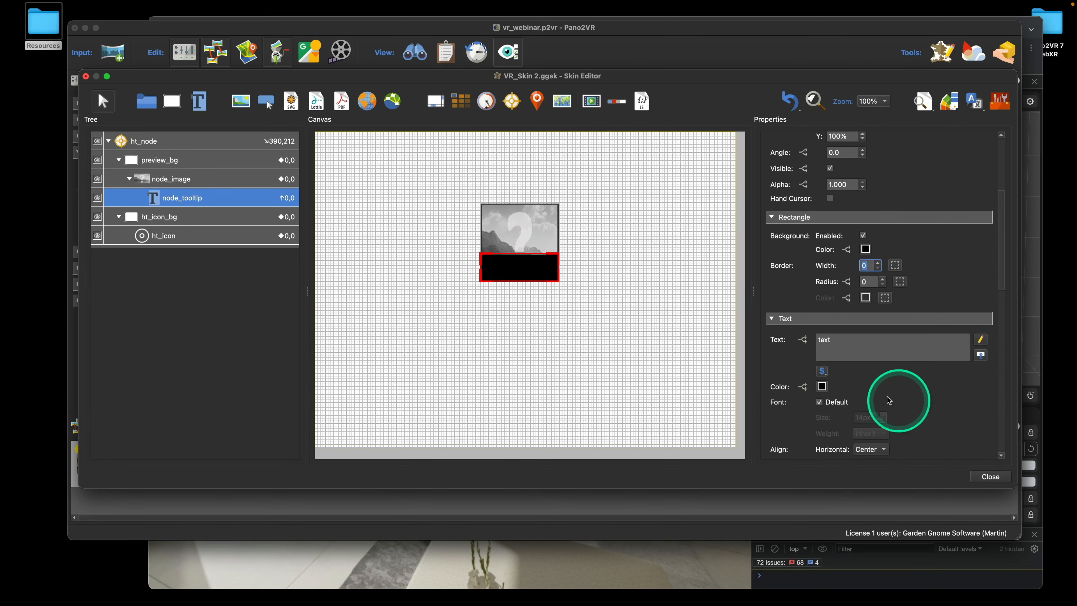
{"action": "left_click", "coordinate": [822, 386]}
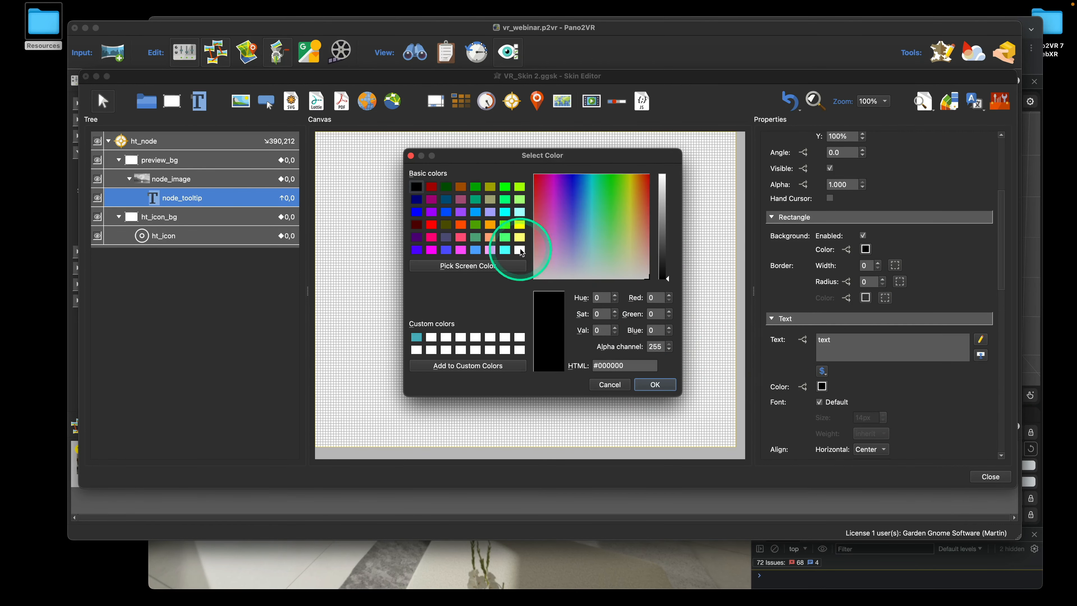
{"action": "left_click", "coordinate": [521, 250]}
{"action": "left_click", "coordinate": [655, 384]}
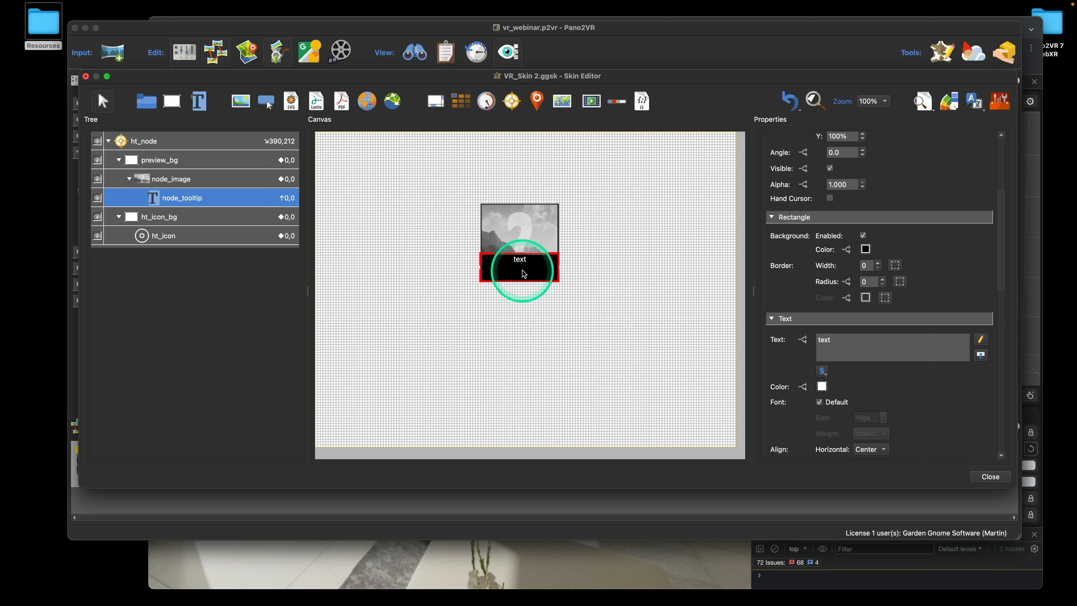
{"action": "scroll", "coordinate": [938, 284], "scroll_direction": "down", "scroll_amount": 4}
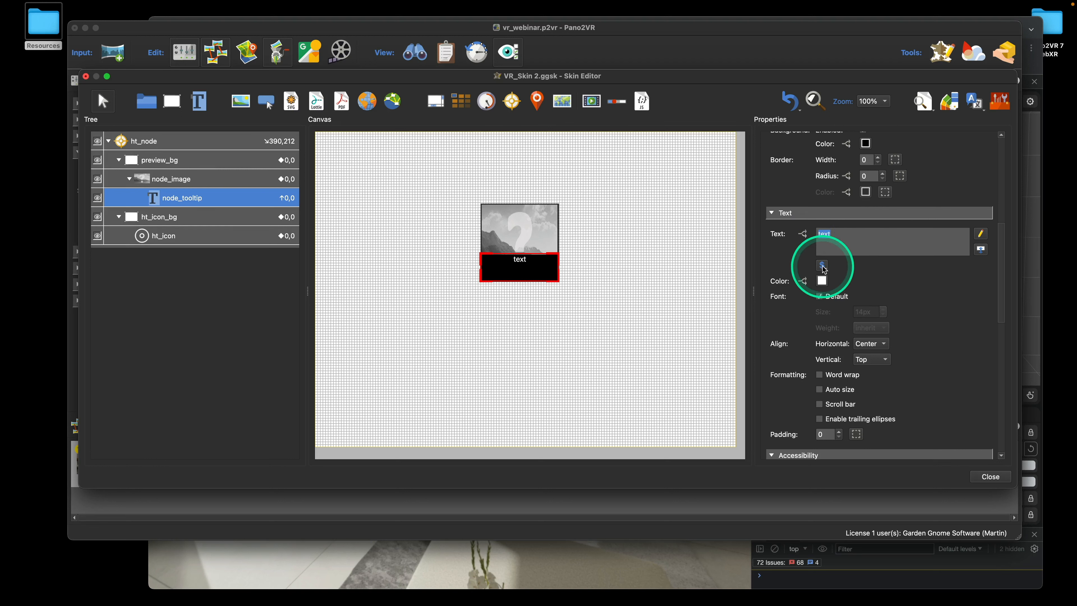
Set node_tooltip's text to the hotspot title placeholder at 16px font size
{"action": "left_click", "coordinate": [822, 266]}
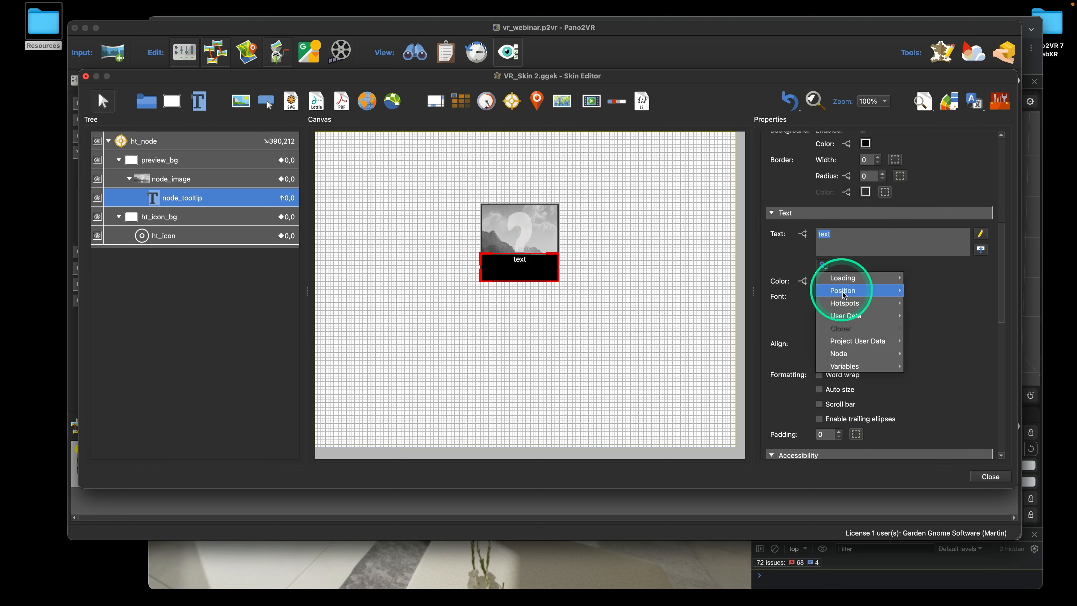
{"action": "mouse_move", "coordinate": [845, 303]}
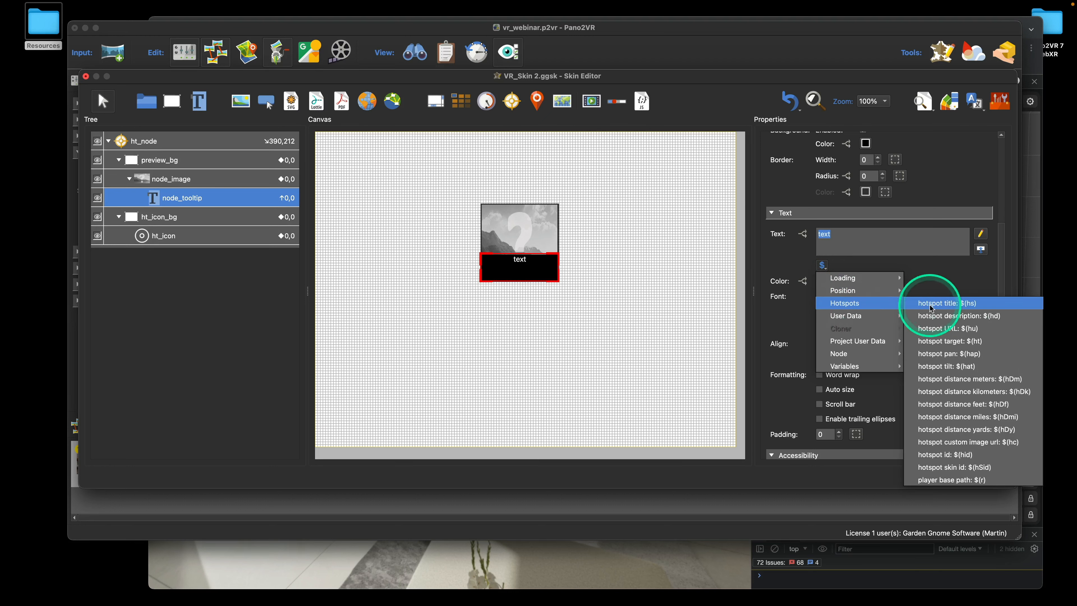
{"action": "left_click", "coordinate": [948, 304]}
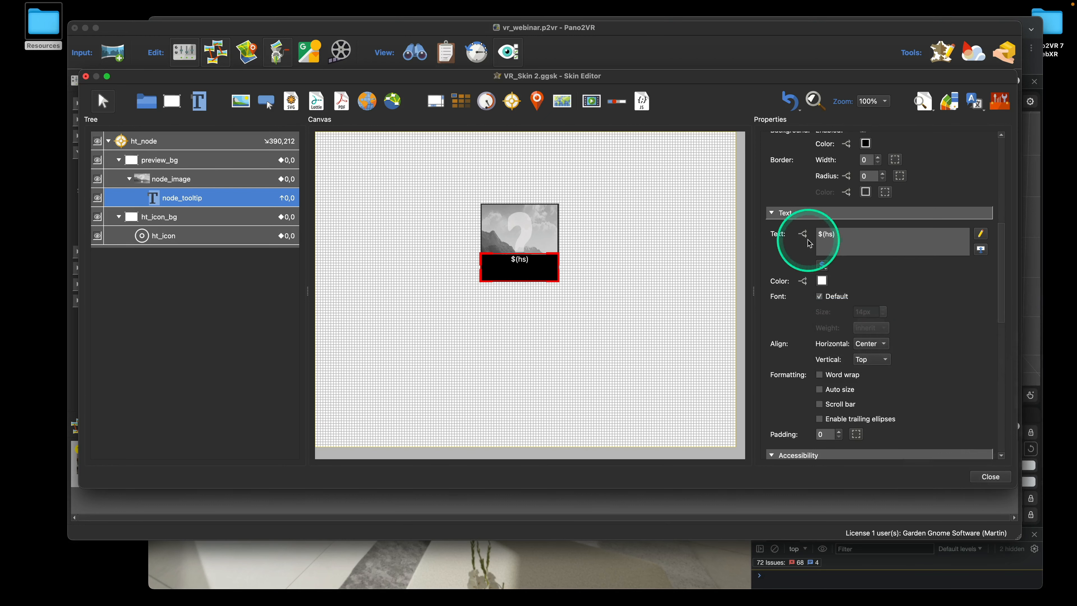
{"action": "scroll", "coordinate": [977, 312], "scroll_direction": "down", "scroll_amount": 3}
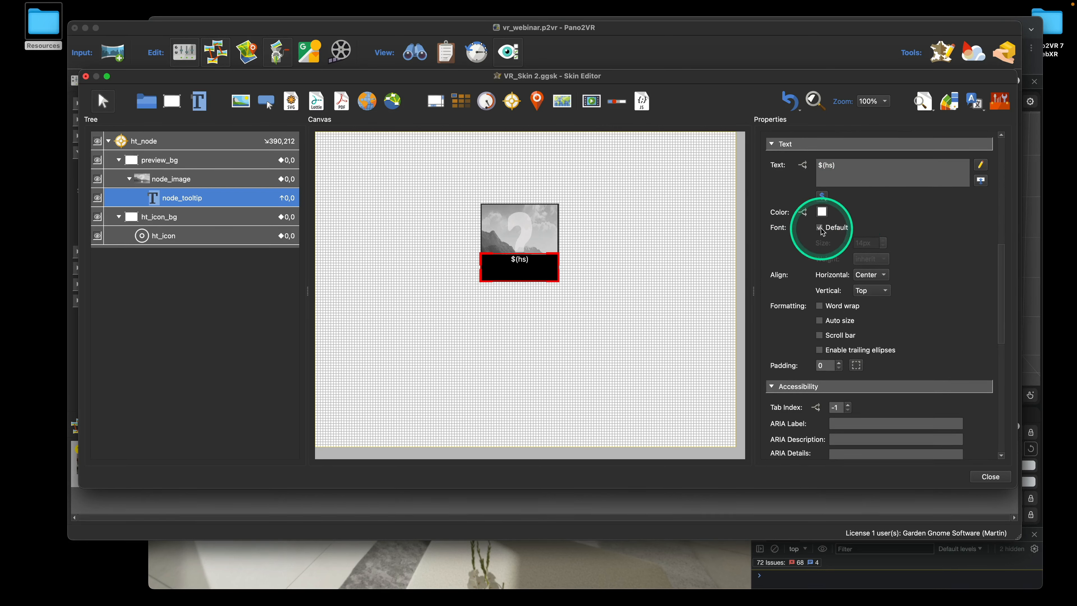
{"action": "double_click", "coordinate": [865, 243]}
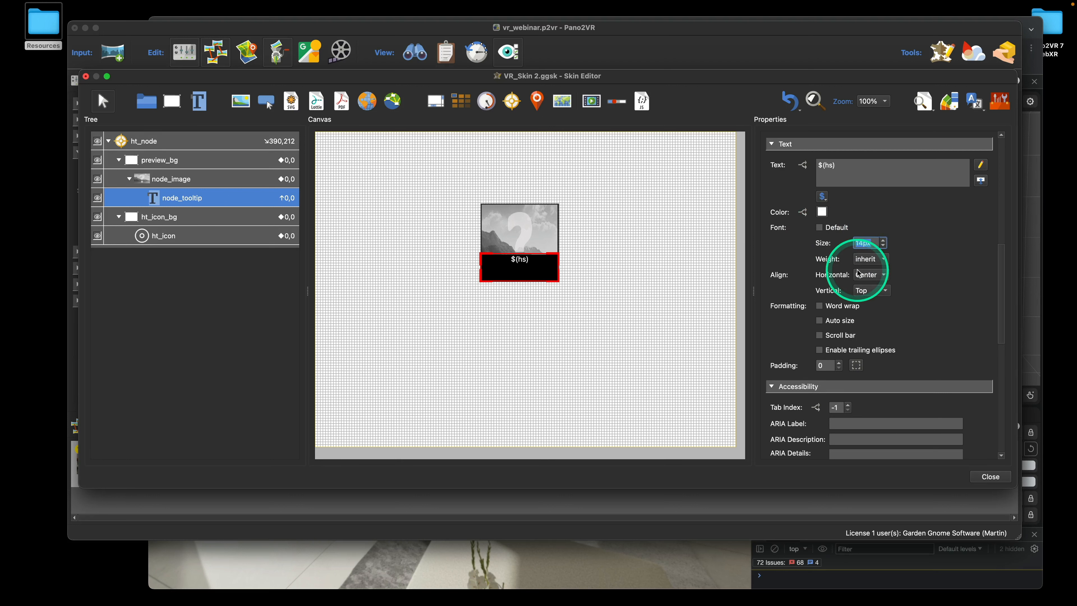
{"action": "type", "text": "16"}
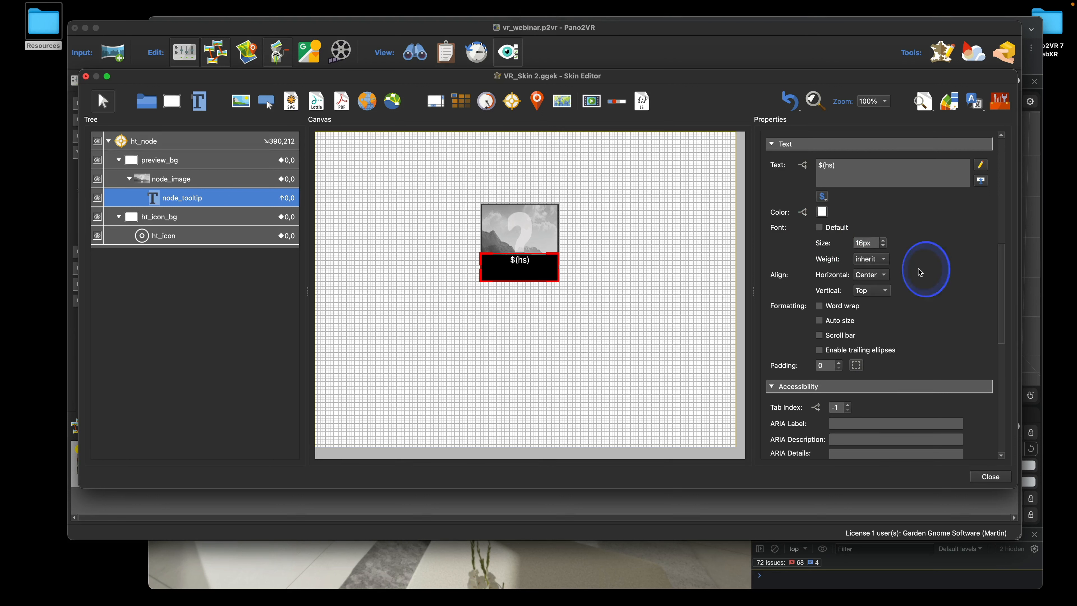
{"action": "scroll", "coordinate": [930, 261], "scroll_direction": "down", "scroll_amount": 2}
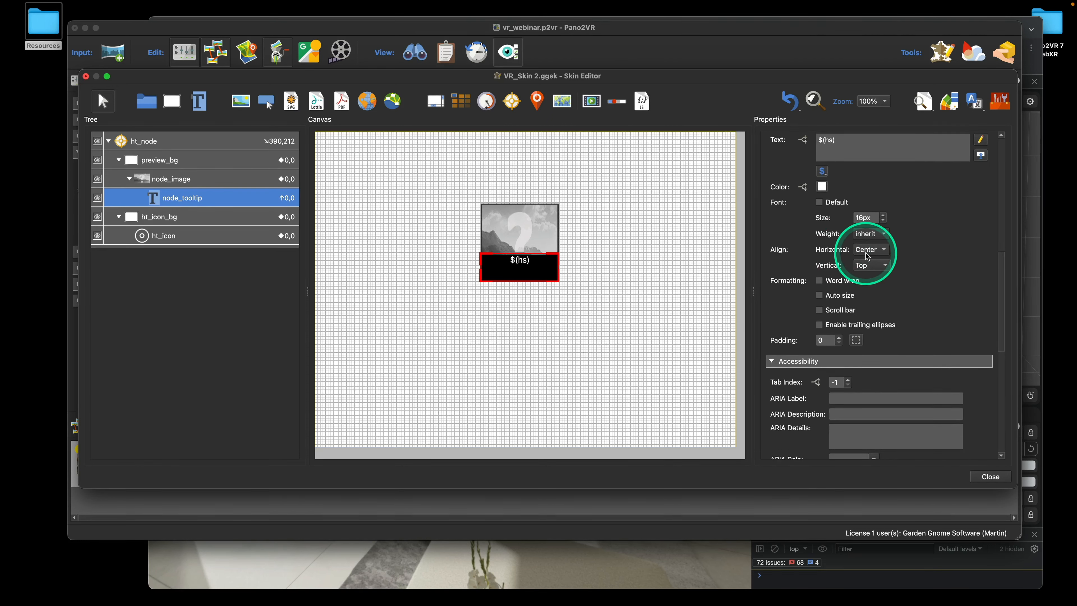
Centre the tooltip text vertically and enable word wrap
{"action": "left_click", "coordinate": [869, 266]}
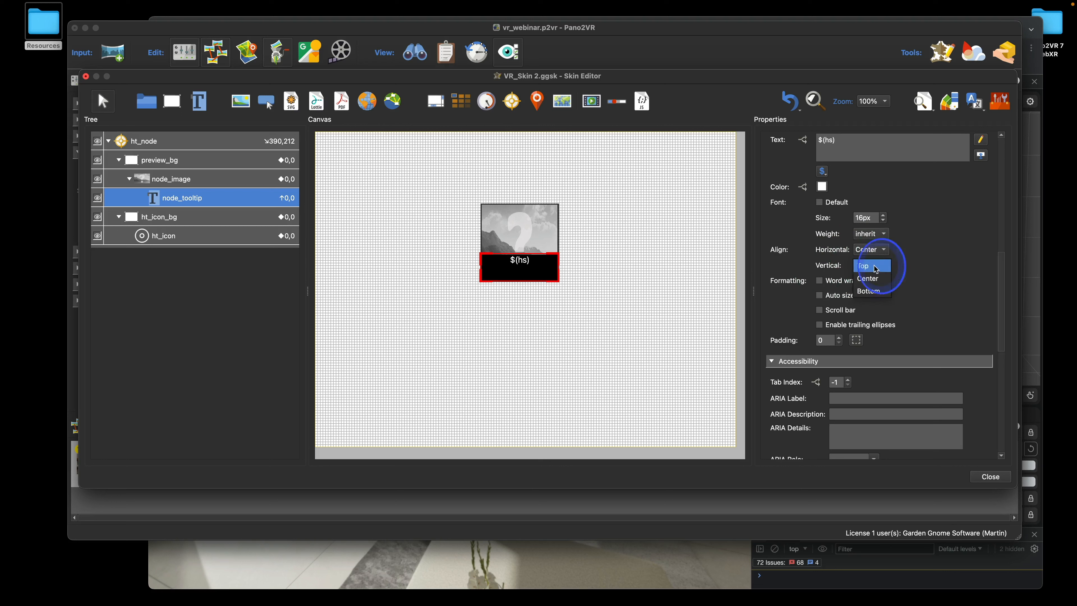
{"action": "left_click", "coordinate": [876, 277]}
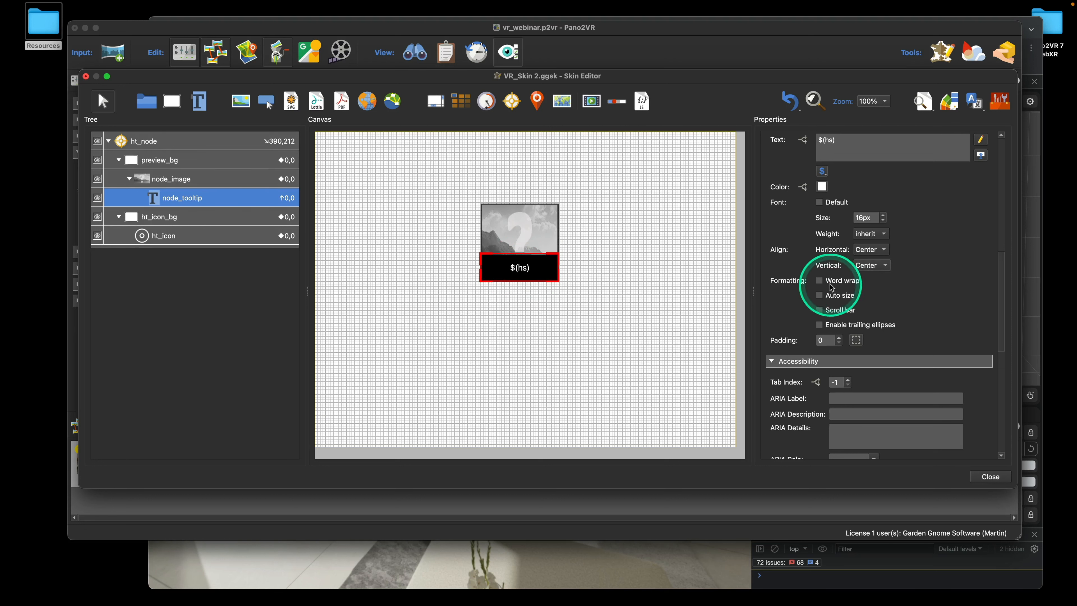
{"action": "left_click", "coordinate": [820, 281]}
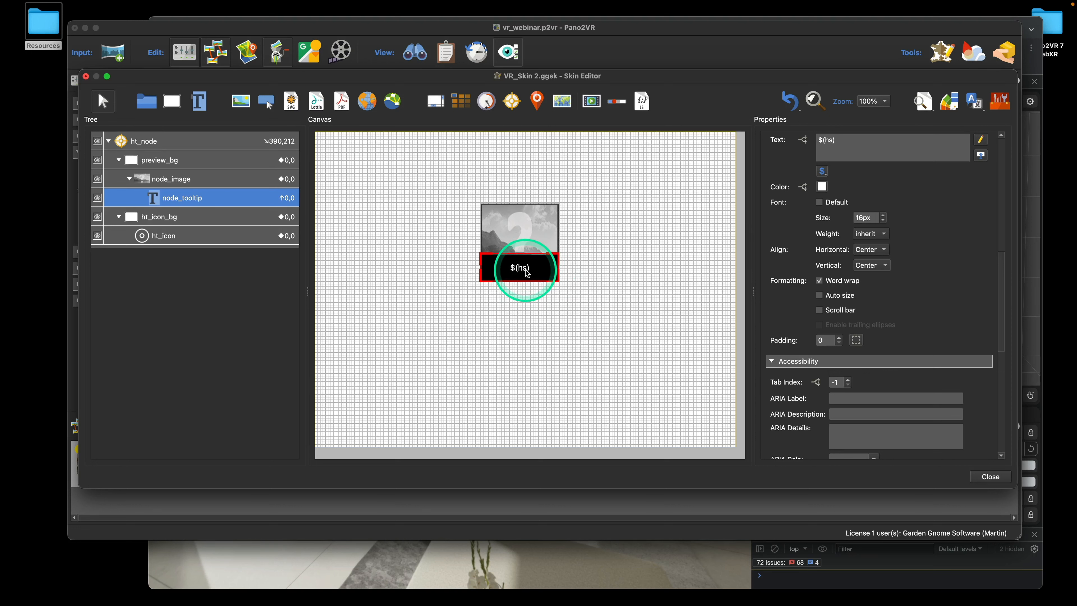
{"action": "scroll", "coordinate": [949, 285], "scroll_direction": "up", "scroll_amount": 5}
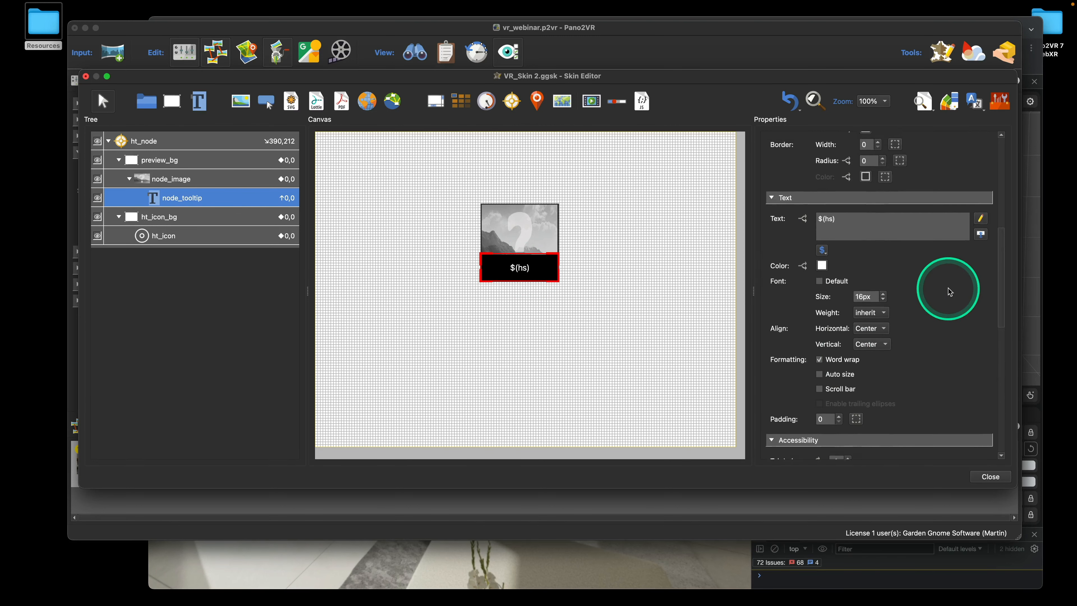
{"action": "scroll", "coordinate": [947, 291], "scroll_direction": "up", "scroll_amount": 2}
Set the tooltip background alpha to 200, then close the editor and save the skin
{"action": "left_click", "coordinate": [866, 323]}
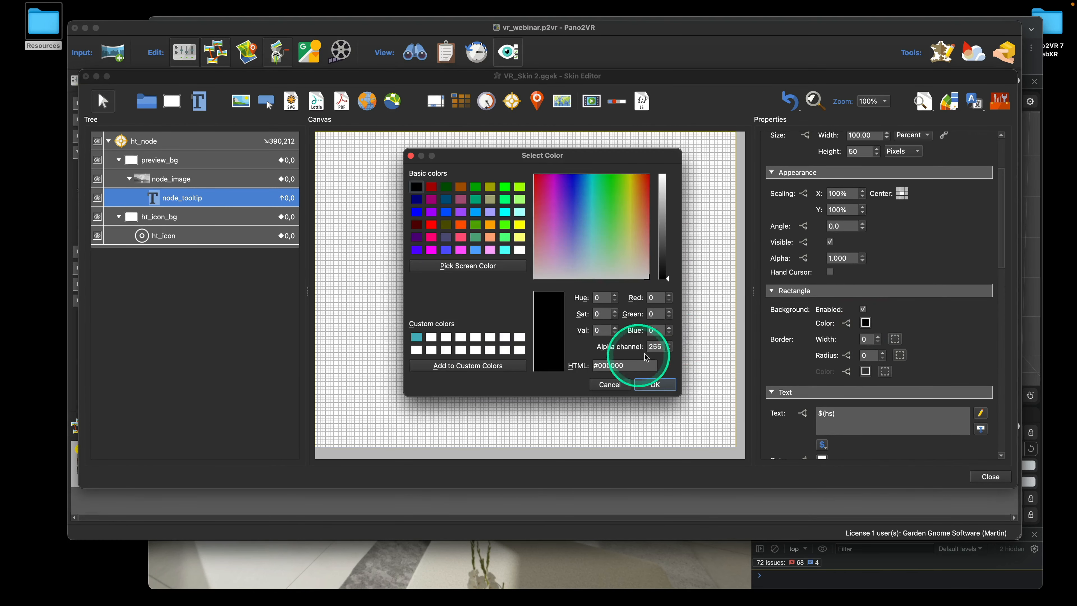
{"action": "left_click_drag", "start_coordinate": [660, 347], "coordinate": [649, 347]}
{"action": "type", "text": "2"}
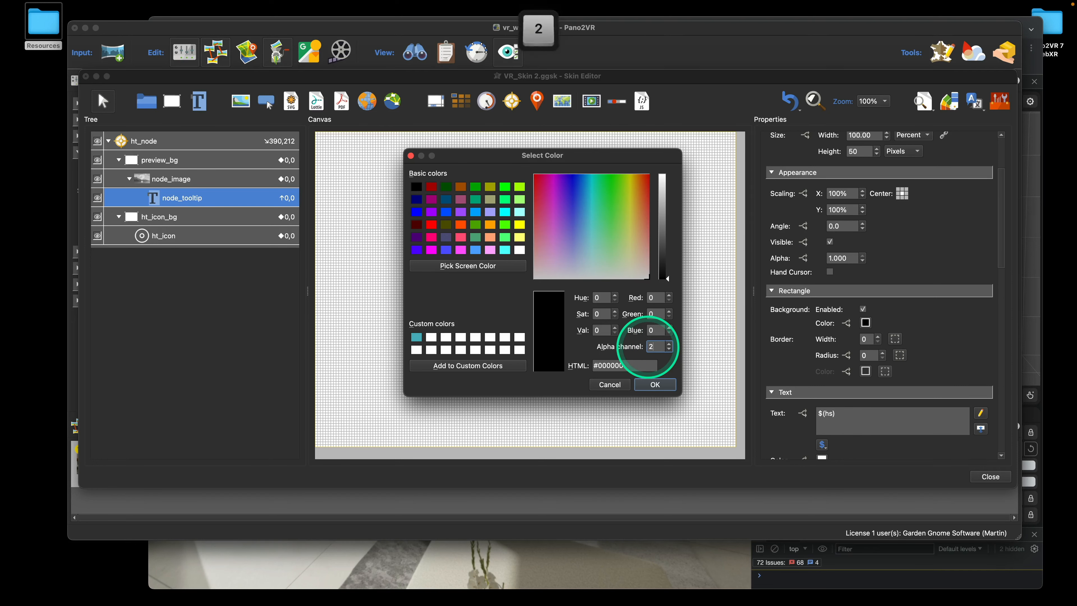
{"action": "type", "text": "00"}
{"action": "left_click", "coordinate": [655, 384]}
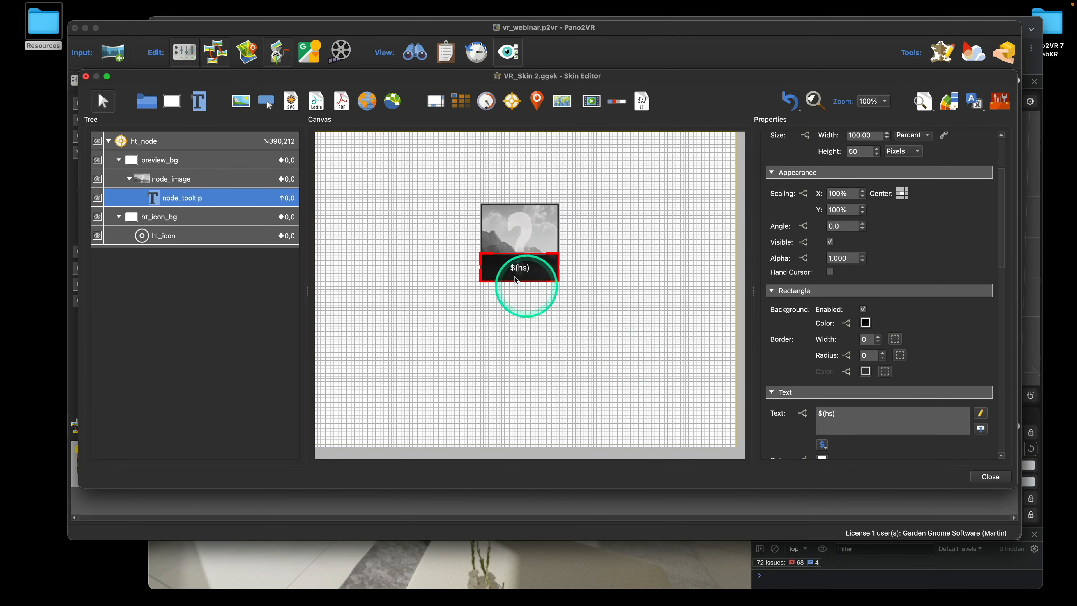
{"action": "left_click", "coordinate": [982, 478]}
{"action": "left_click", "coordinate": [609, 292]}
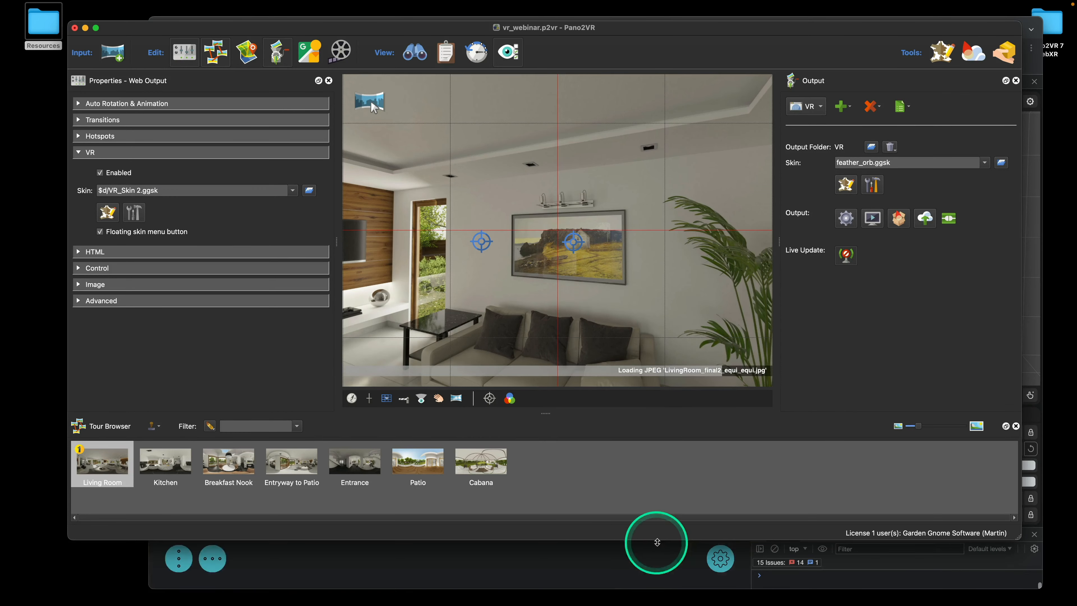
In the Chrome tour, rotate the emulated left controller so its ray hits the hotspot
{"action": "left_click", "coordinate": [660, 556]}
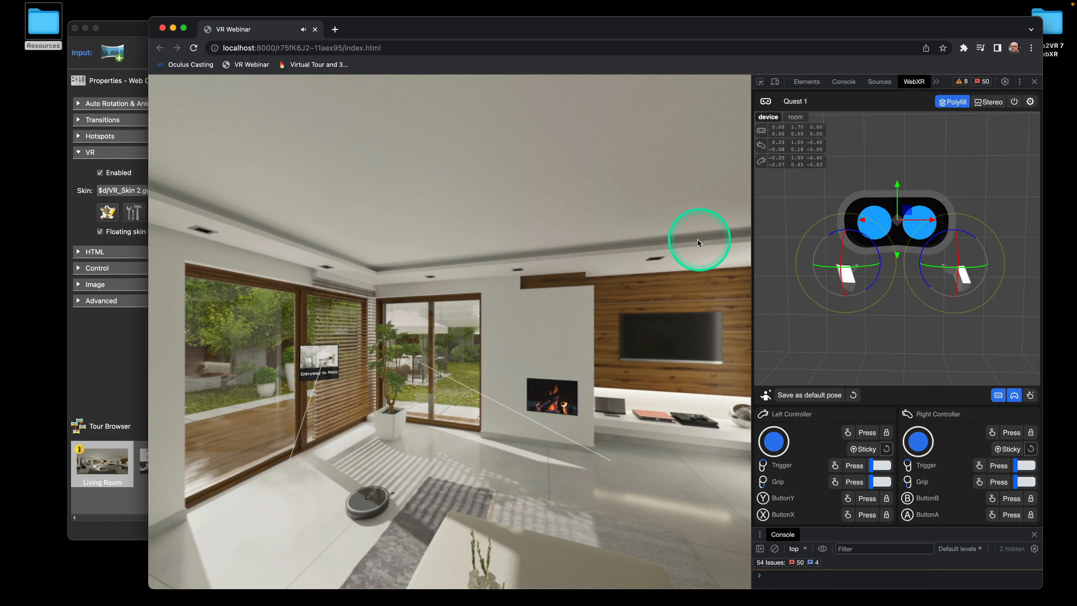
{"action": "left_click", "coordinate": [850, 262]}
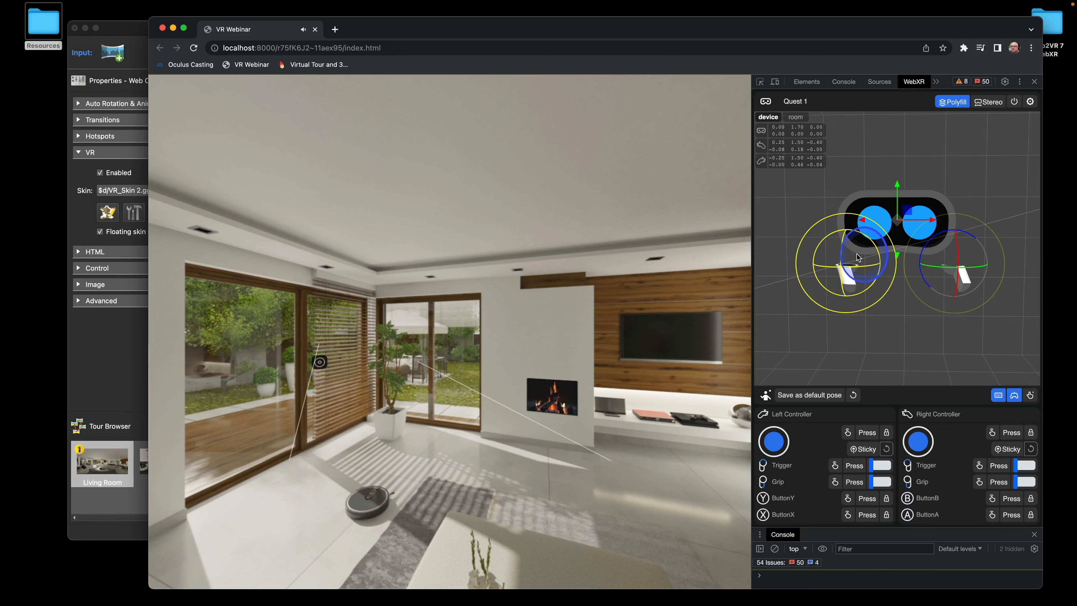
{"action": "left_click_drag", "start_coordinate": [856, 254], "coordinate": [856, 254]}
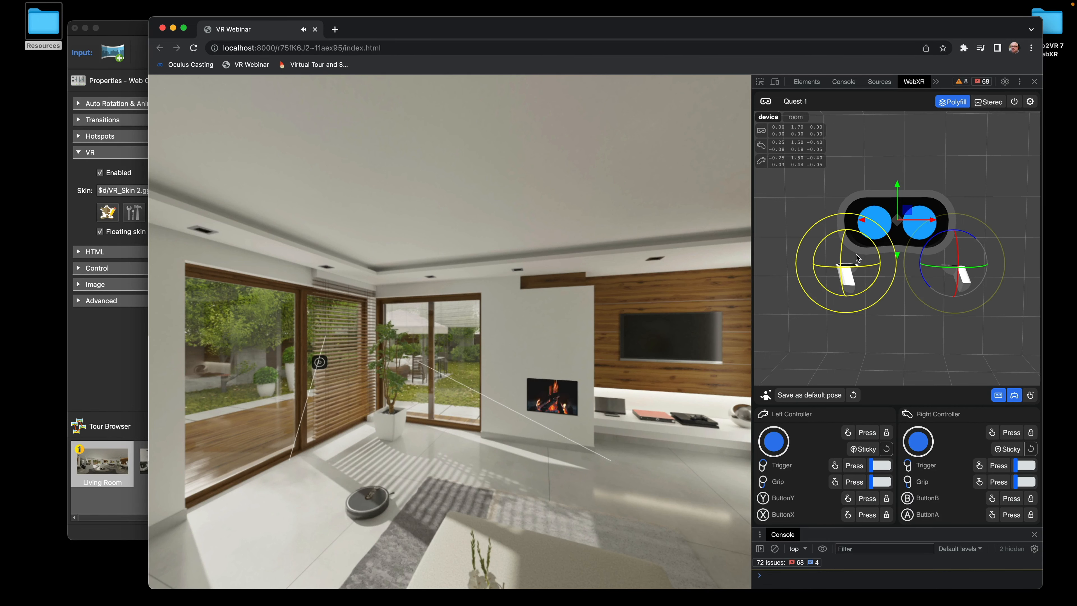
Close the local VR Webinar preview window in Chrome so Pano2VR is visible again
{"action": "left_click", "coordinate": [132, 32]}
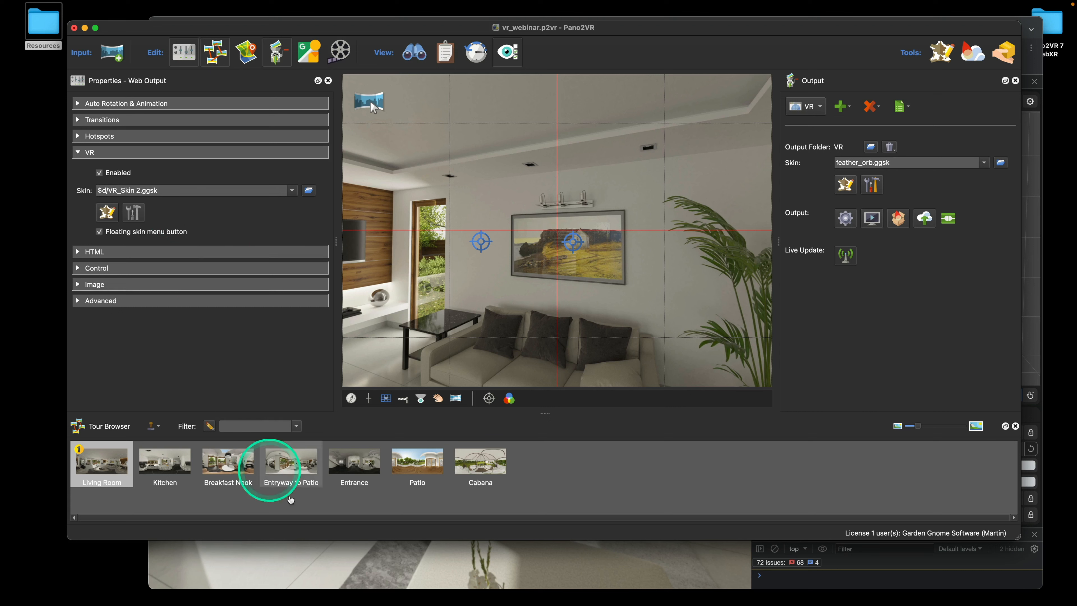
{"action": "left_click", "coordinate": [476, 566]}
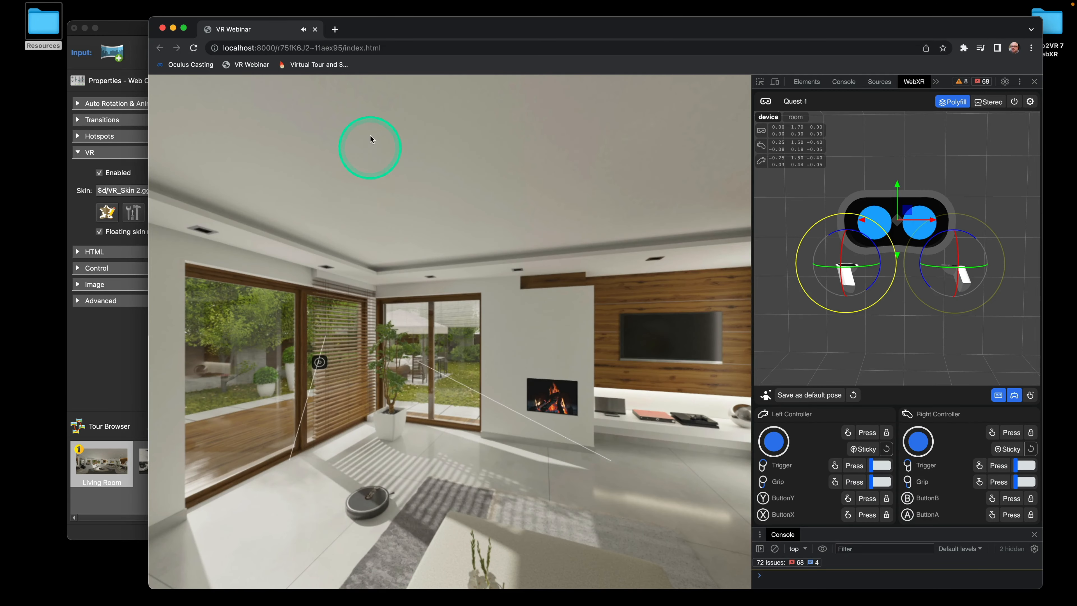
{"action": "left_click_drag", "start_coordinate": [396, 32], "coordinate": [362, 21]}
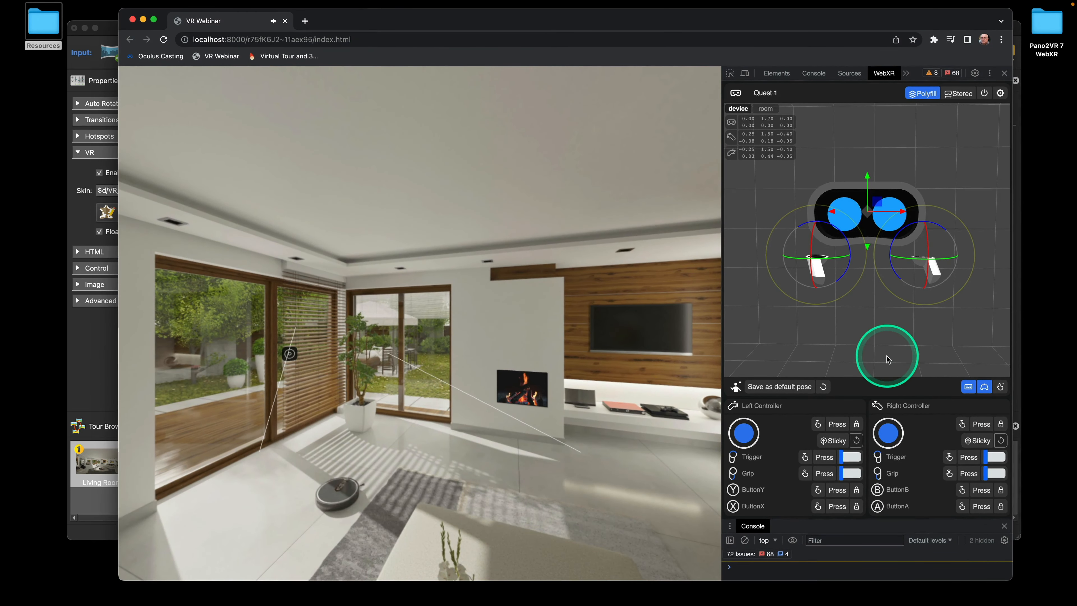
{"action": "left_click", "coordinate": [132, 19]}
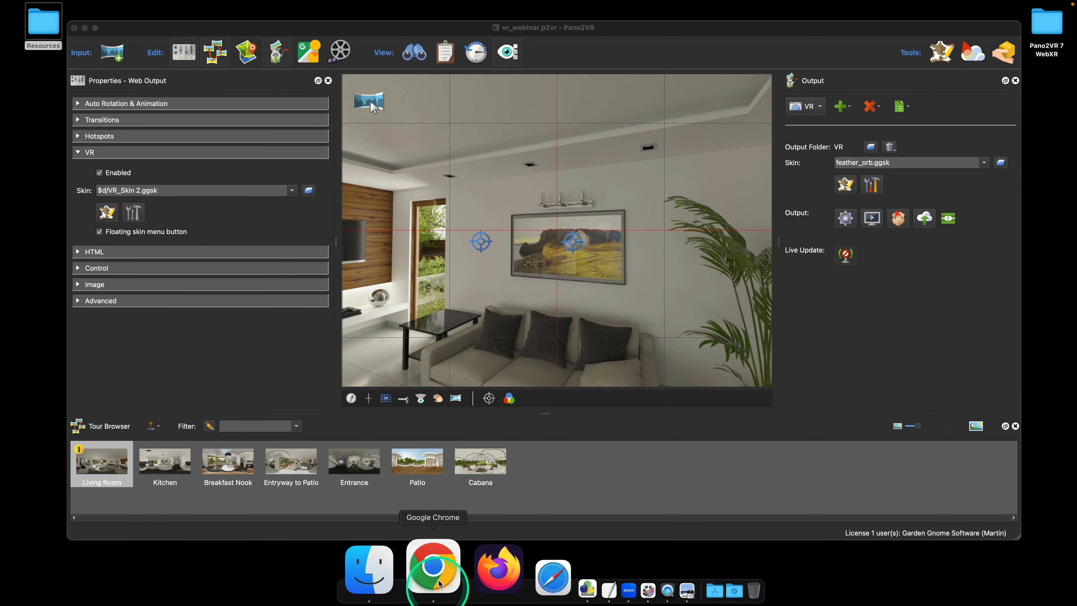
Open a new Chrome window and load the Oculus Casting page to watch the Quest headset
{"action": "left_click", "coordinate": [436, 569]}
{"action": "left_click_drag", "start_coordinate": [363, 27], "coordinate": [358, 22]}
{"action": "left_click", "coordinate": [156, 56]}
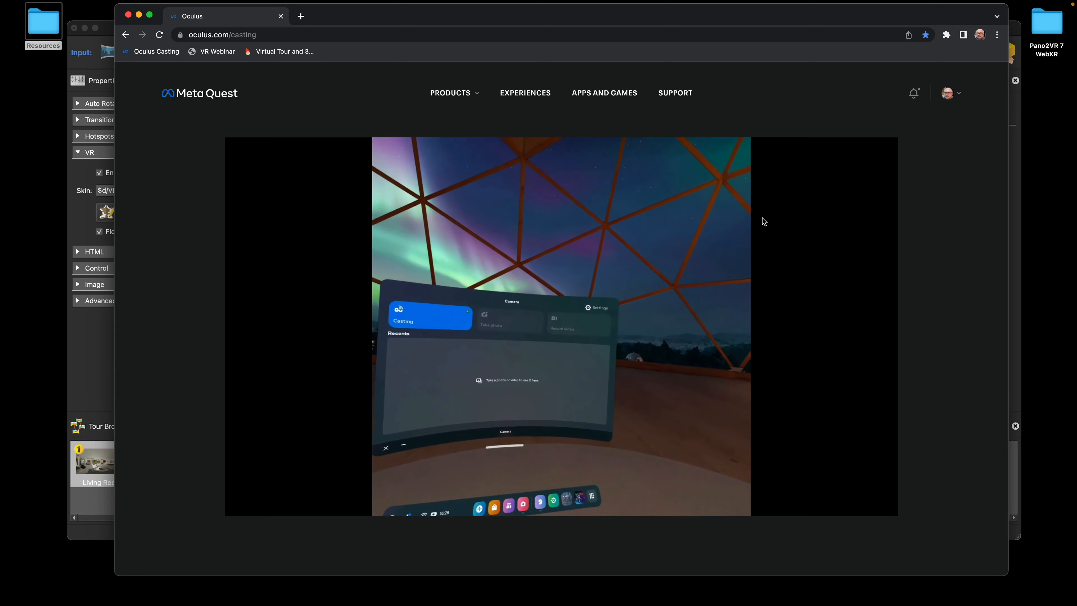
Set the cast player to Widescreen (crop), test fullscreen, then bring Pano2VR back to the front
{"action": "left_click", "coordinate": [813, 505]}
{"action": "left_click", "coordinate": [814, 478]}
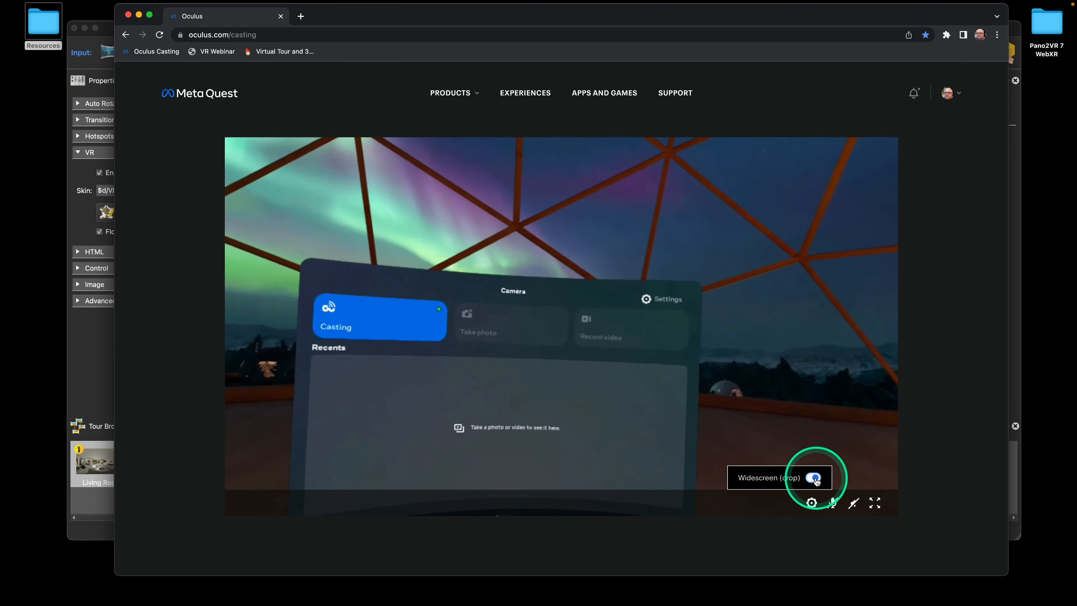
{"action": "left_click", "coordinate": [874, 502]}
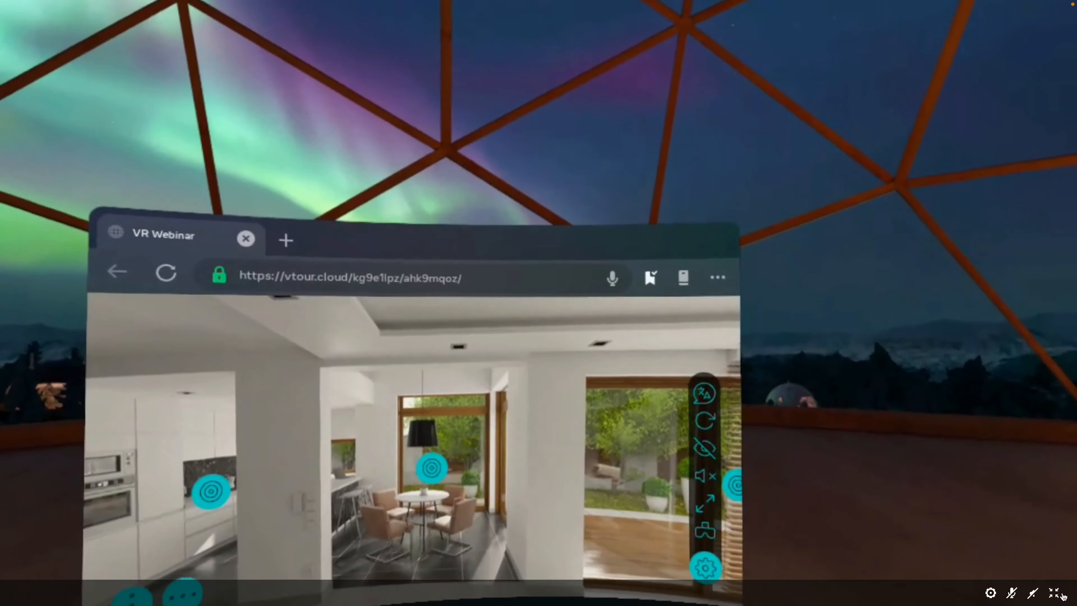
{"action": "left_click", "coordinate": [1056, 594]}
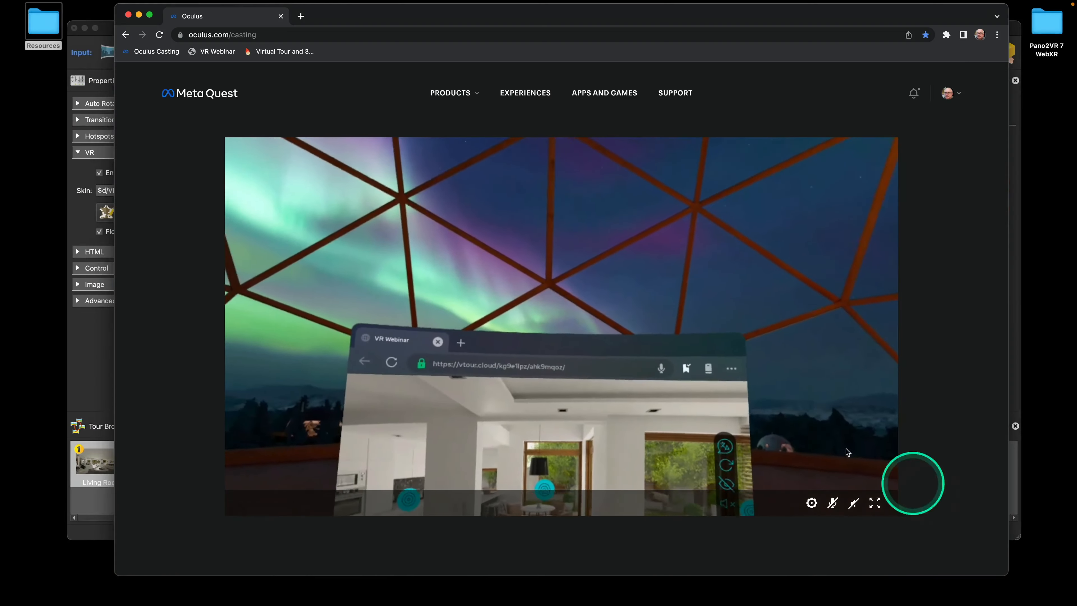
{"action": "left_click_drag", "start_coordinate": [387, 38], "coordinate": [380, 26]}
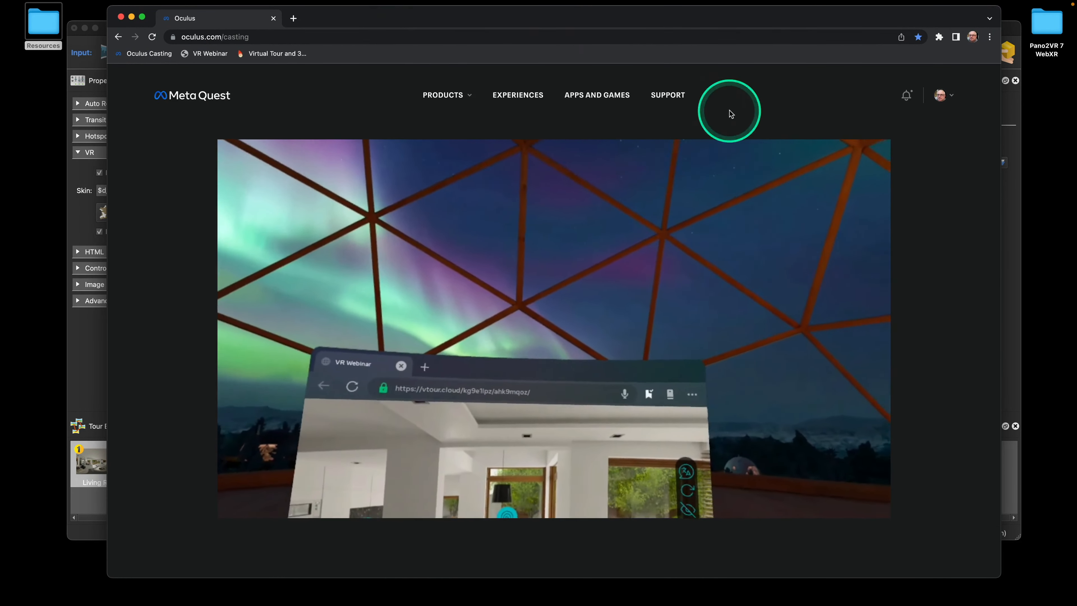
{"action": "left_click", "coordinate": [1010, 236]}
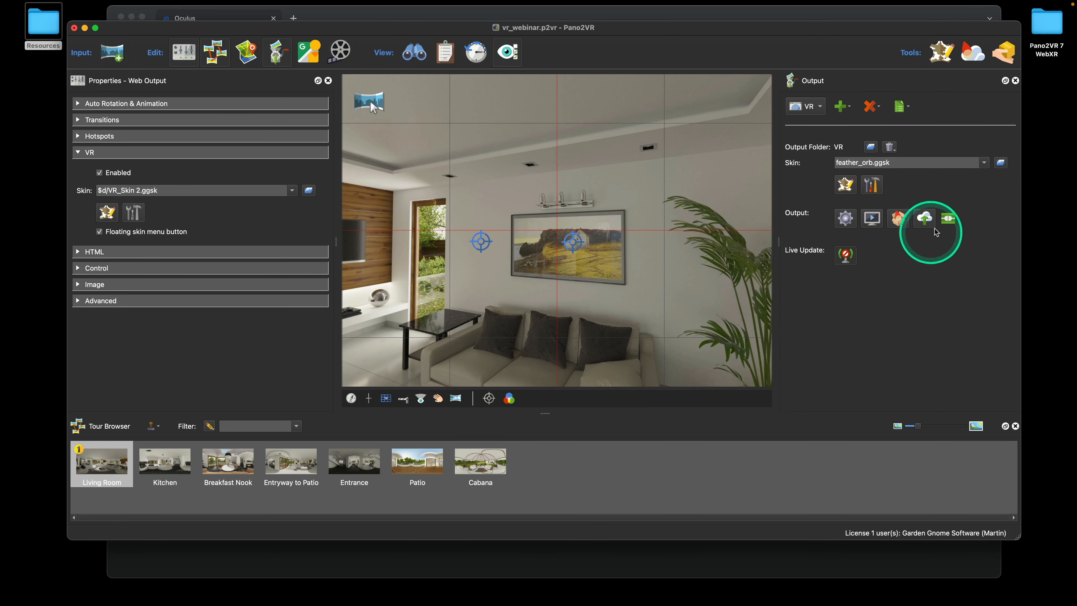
Upload the tour output to the cloud, overwriting pano.xml, and close the VR Webinar tab
{"action": "left_click", "coordinate": [920, 219]}
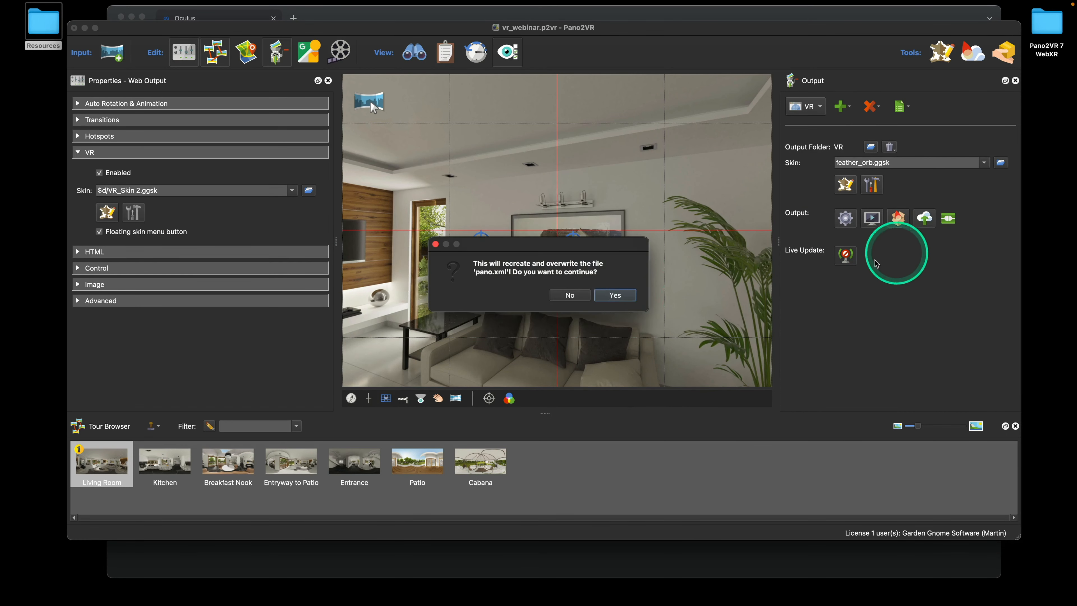
{"action": "left_click", "coordinate": [616, 295]}
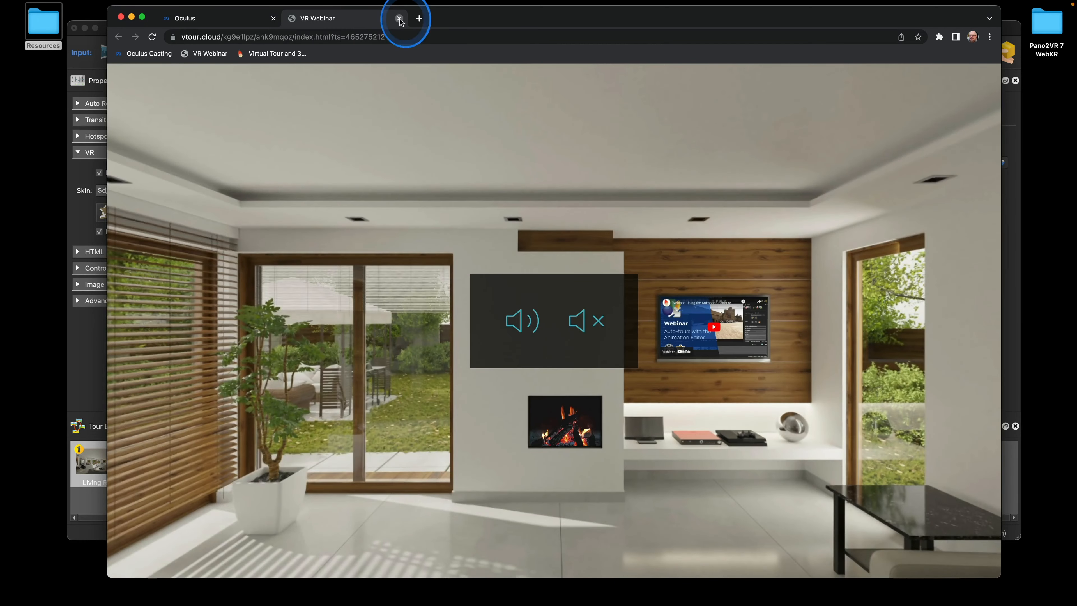
{"action": "left_click", "coordinate": [398, 18]}
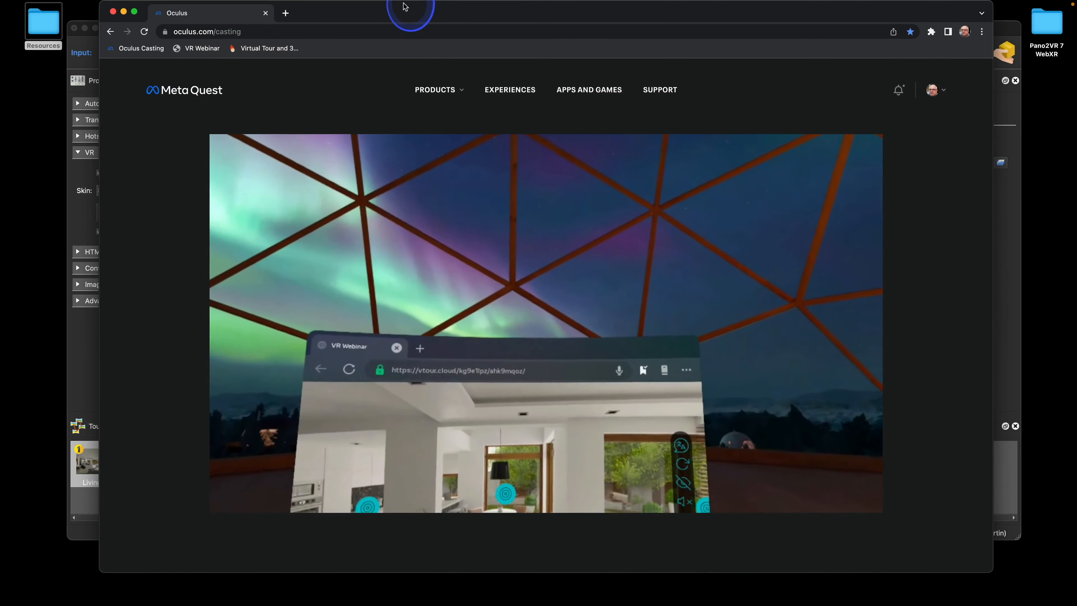
Watch the tour being tested on the headset, then close the Meta Quest Casting window
{"action": "left_click_drag", "start_coordinate": [410, 13], "coordinate": [405, 15]}
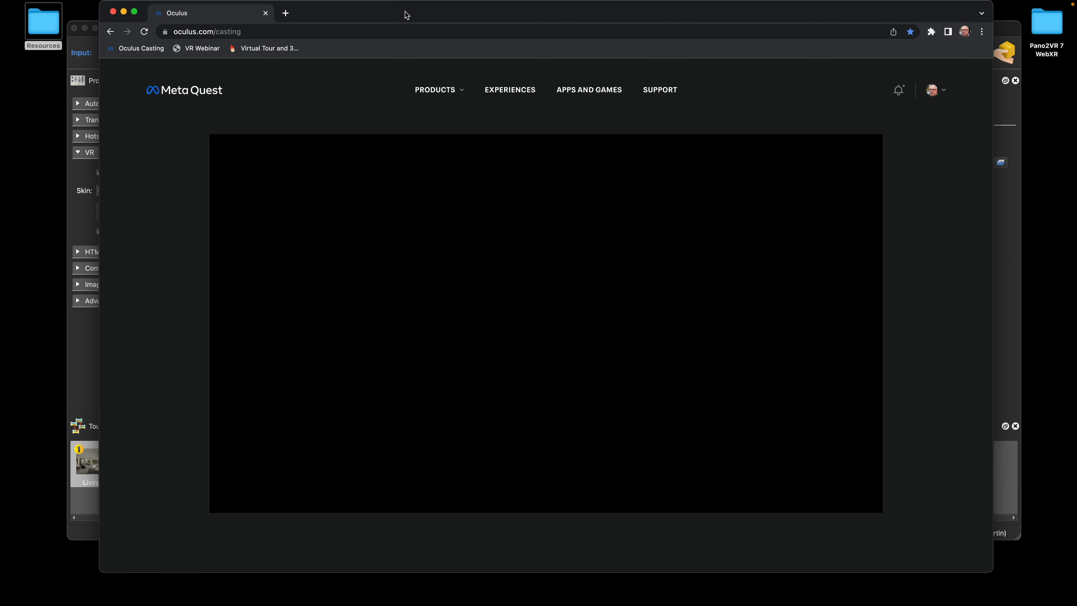
{"action": "left_click", "coordinate": [113, 12]}
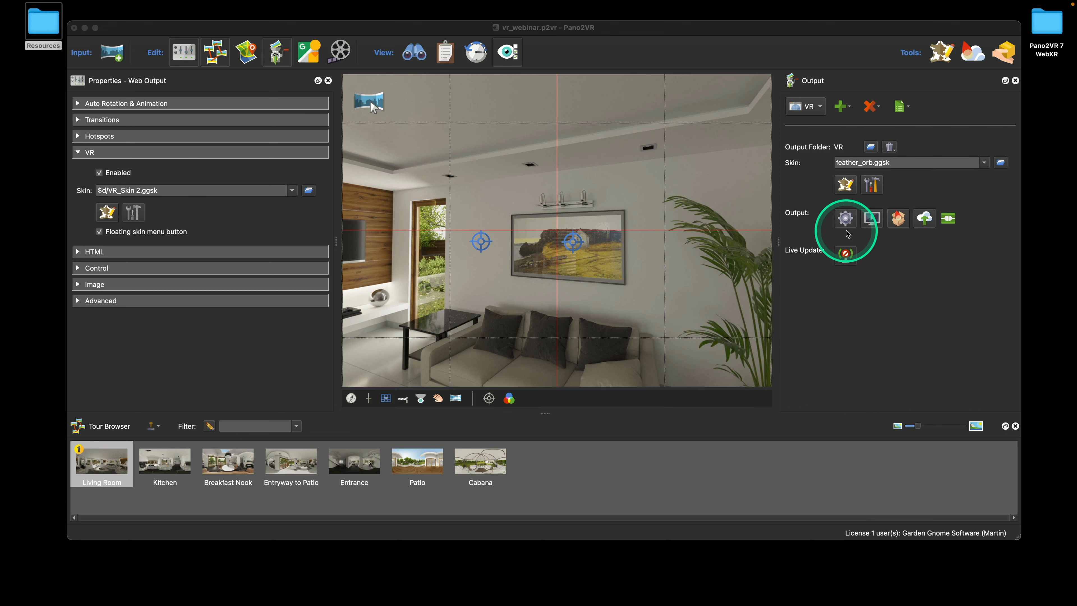
Open VR_Skin 2.ggsk in the Skin Editor, collapse ht_node and hide it from the canvas
{"action": "left_click", "coordinate": [107, 212]}
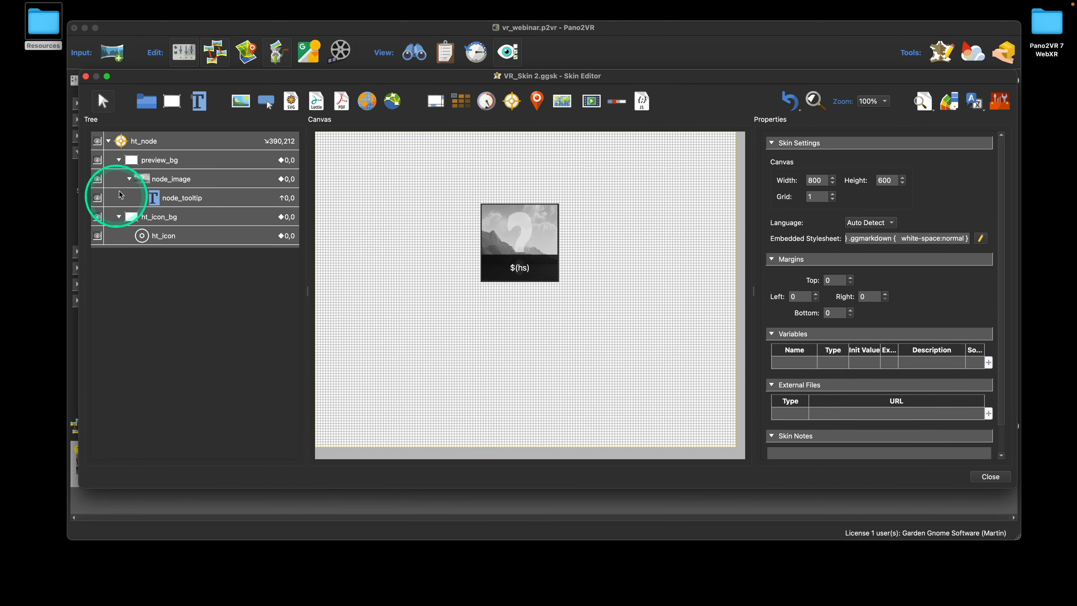
{"action": "left_click", "coordinate": [109, 142]}
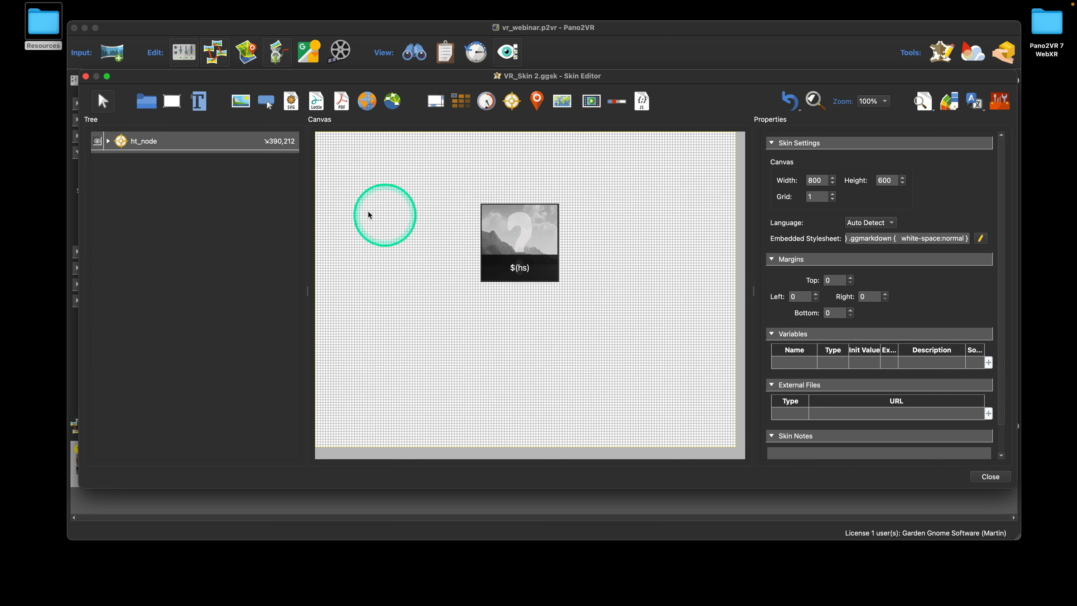
{"action": "left_click", "coordinate": [98, 143]}
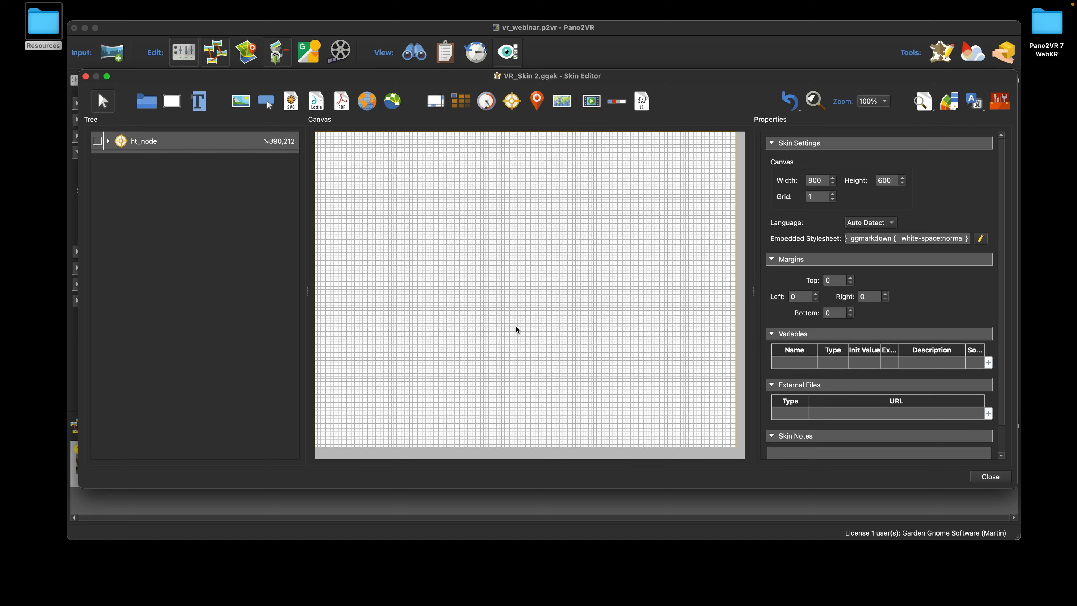
Place a point hotspot at the canvas centre, rename it ht_image and nudge it slightly right
{"action": "left_click", "coordinate": [512, 101]}
{"action": "left_click", "coordinate": [523, 286]}
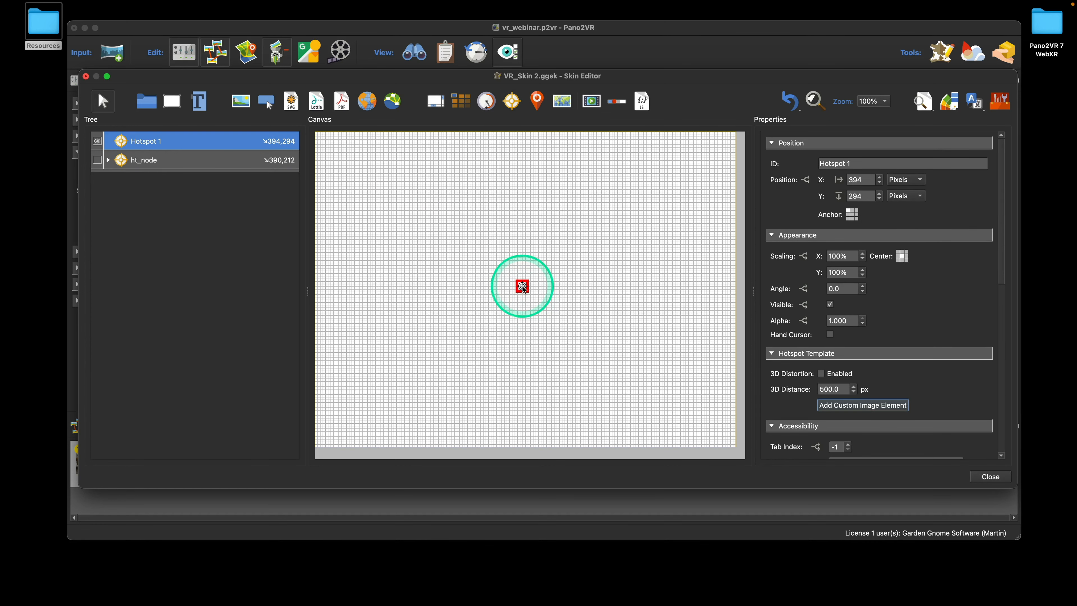
{"action": "left_click", "coordinate": [159, 144]}
{"action": "double_click", "coordinate": [157, 142]}
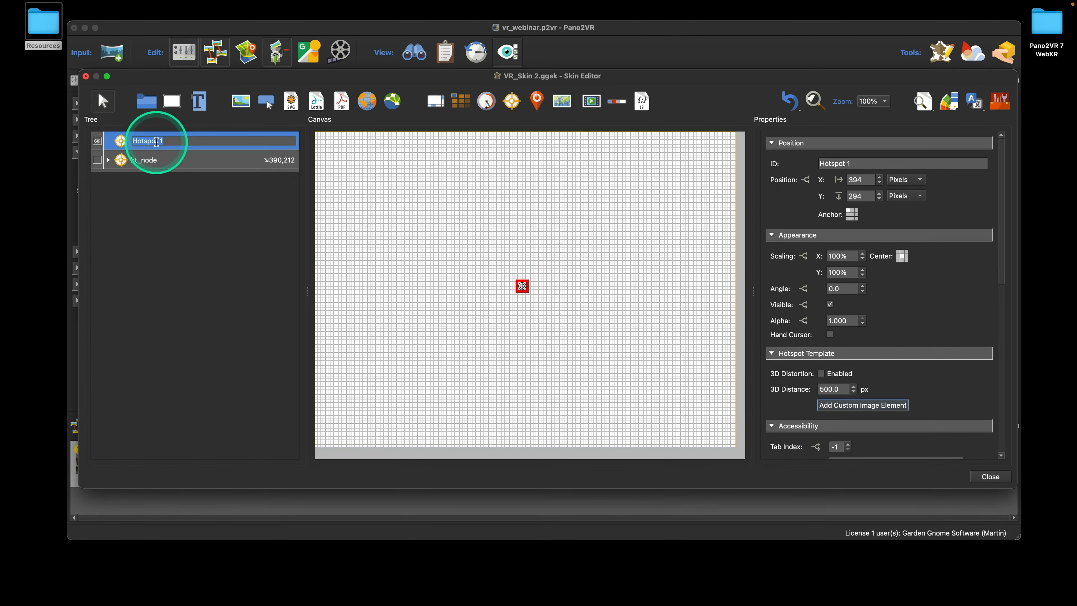
{"action": "type", "text": "ht"}
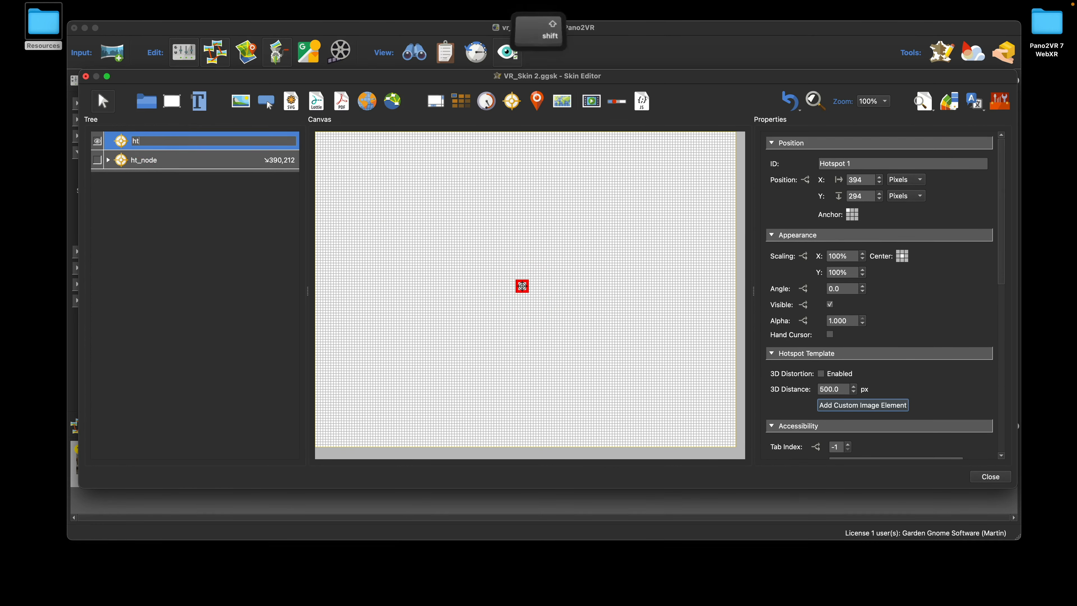
{"action": "type", "text": "_ime"}
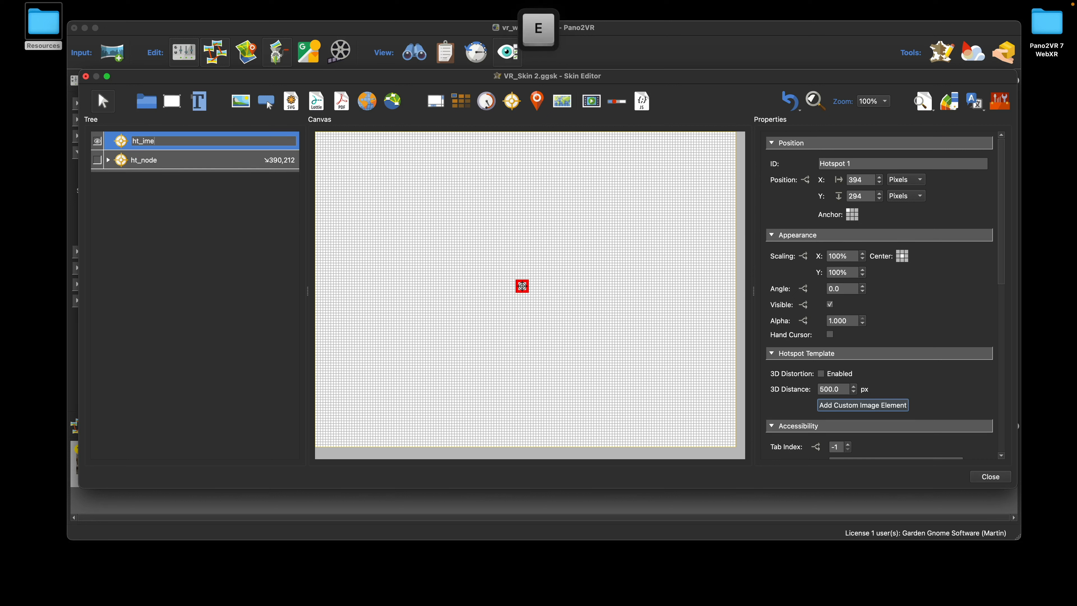
{"action": "key", "text": "BackSpace"}
{"action": "type", "text": "age"}
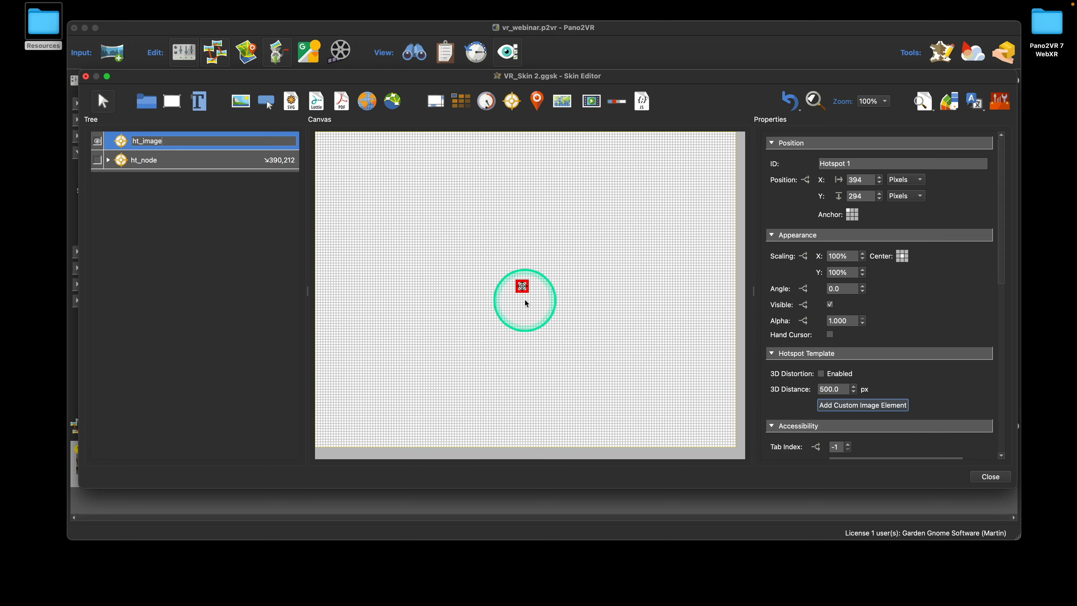
{"action": "left_click_drag", "start_coordinate": [523, 287], "coordinate": [527, 286]}
{"action": "left_click", "coordinate": [997, 104]}
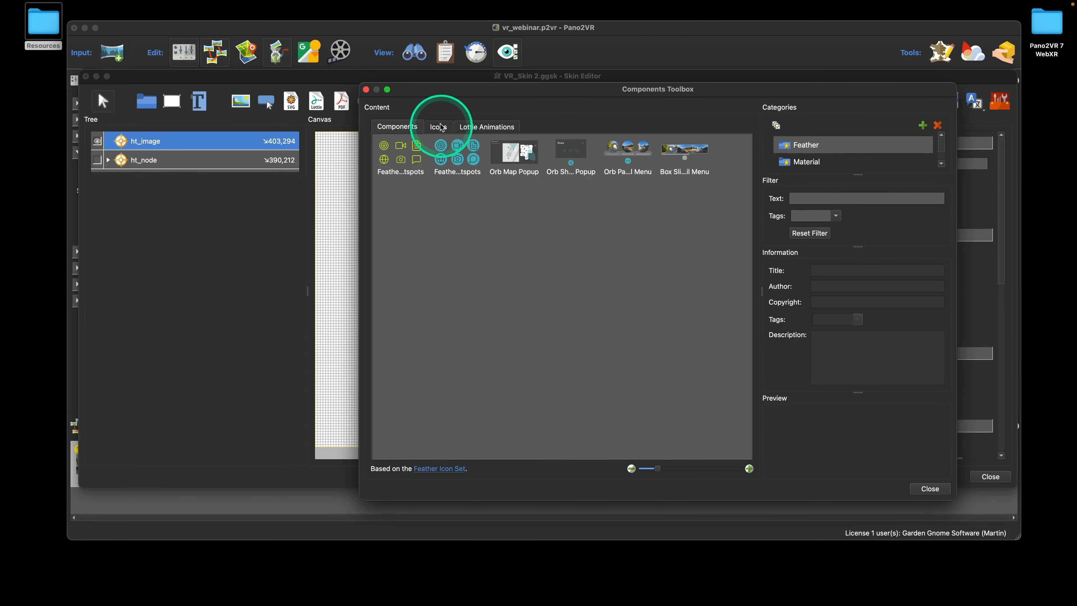
Add the image icon from the components library (filtered by 'im') and place it near 98,59
{"action": "left_click", "coordinate": [439, 126]}
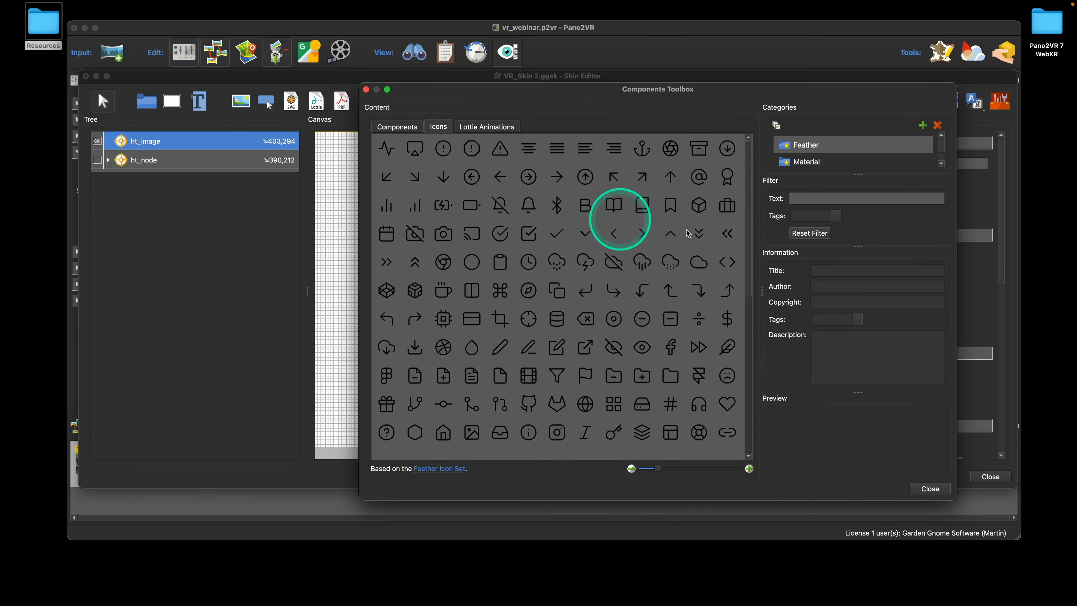
{"action": "left_click", "coordinate": [819, 199]}
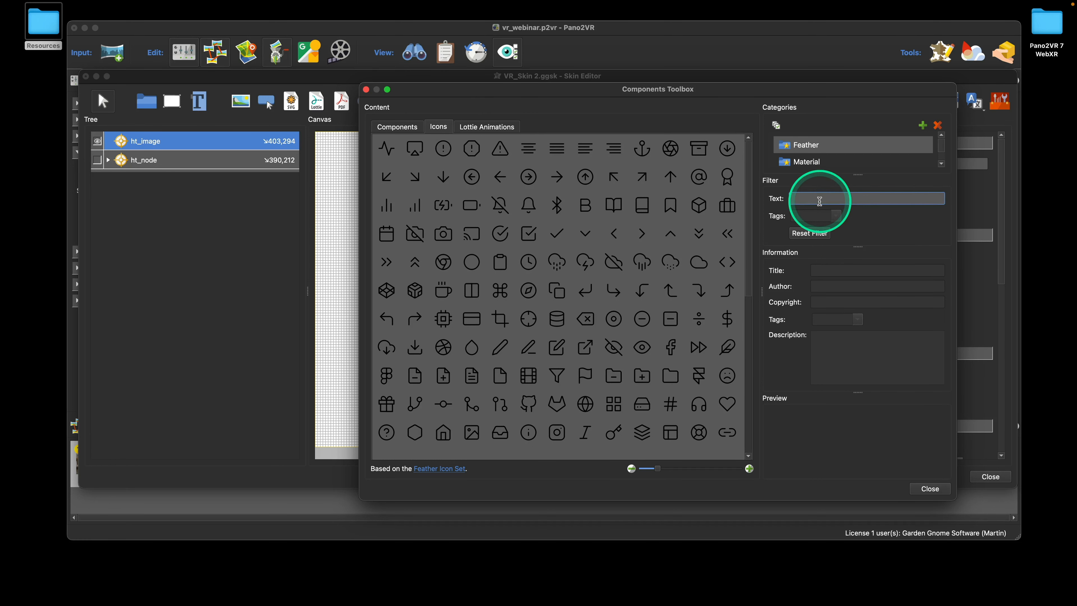
{"action": "type", "text": "im"}
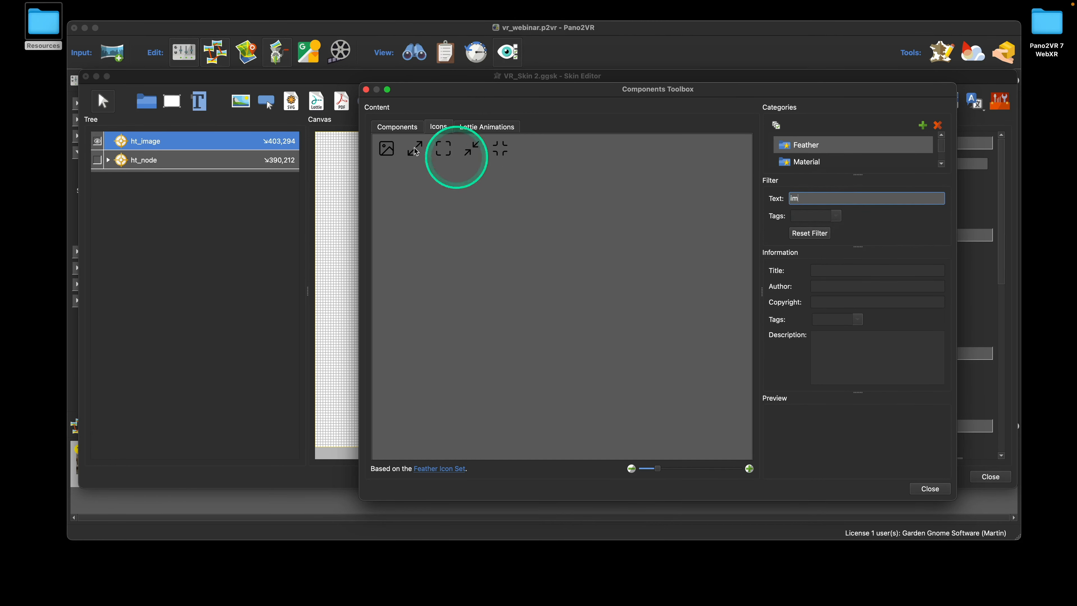
{"action": "double_click", "coordinate": [386, 149]}
{"action": "left_click", "coordinate": [367, 90]}
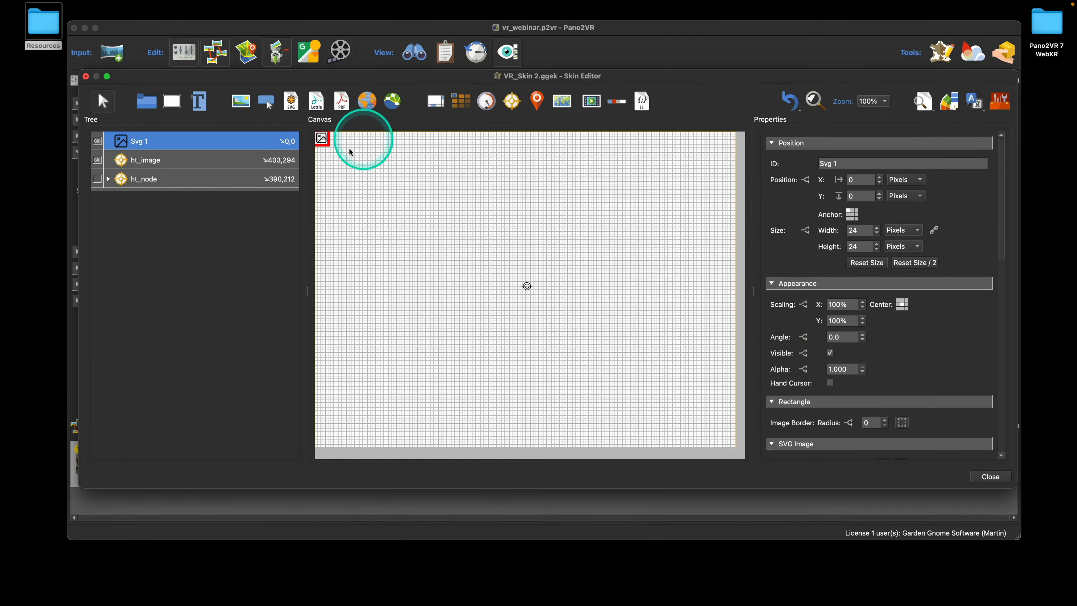
{"action": "left_click_drag", "start_coordinate": [329, 138], "coordinate": [379, 170]}
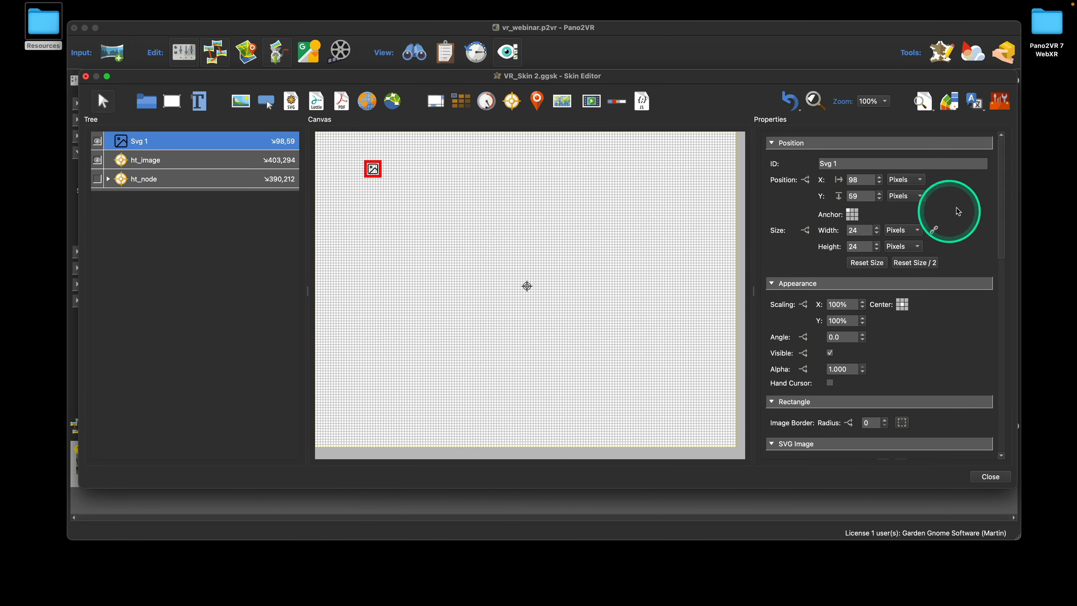
{"action": "left_click", "coordinate": [999, 101]}
{"action": "left_click", "coordinate": [438, 128]}
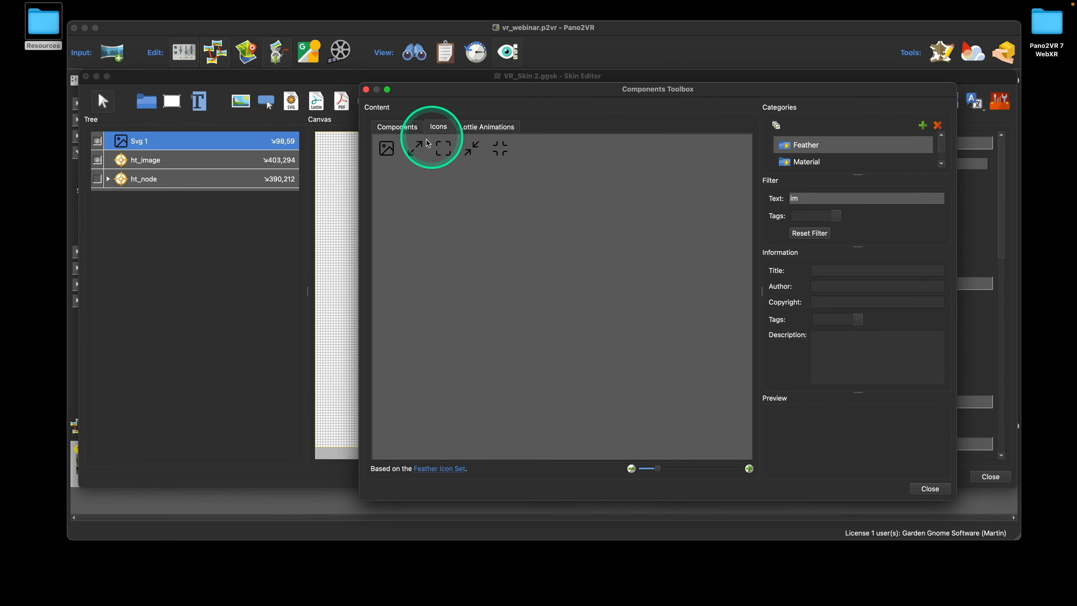
{"action": "left_click", "coordinate": [366, 89]}
Replace the skin's black colour with white using Change Colors and apply it
{"action": "left_click", "coordinate": [938, 102]}
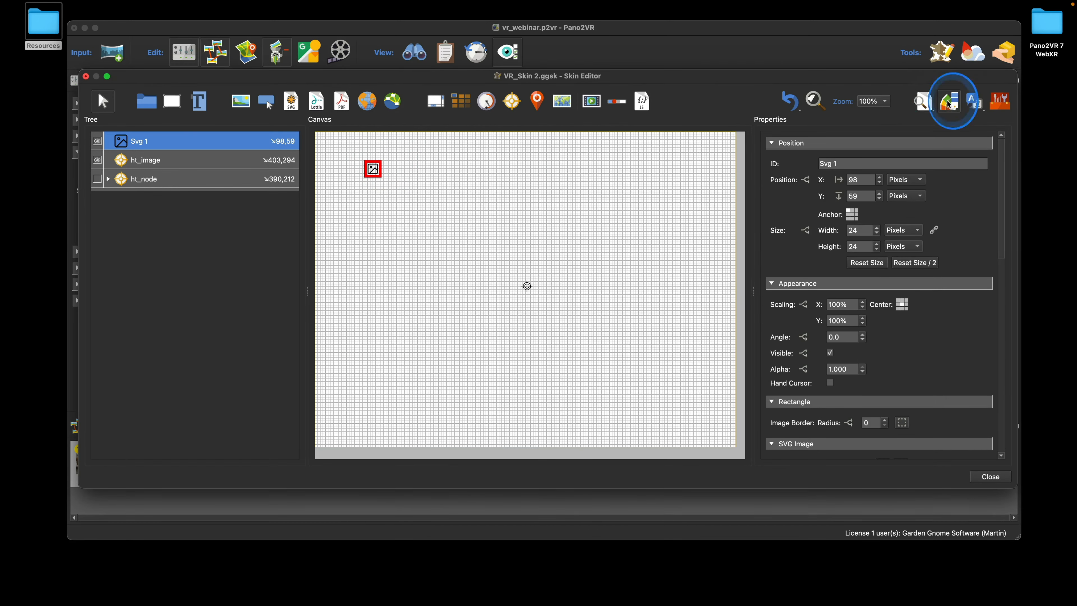
{"action": "left_click", "coordinate": [597, 175]}
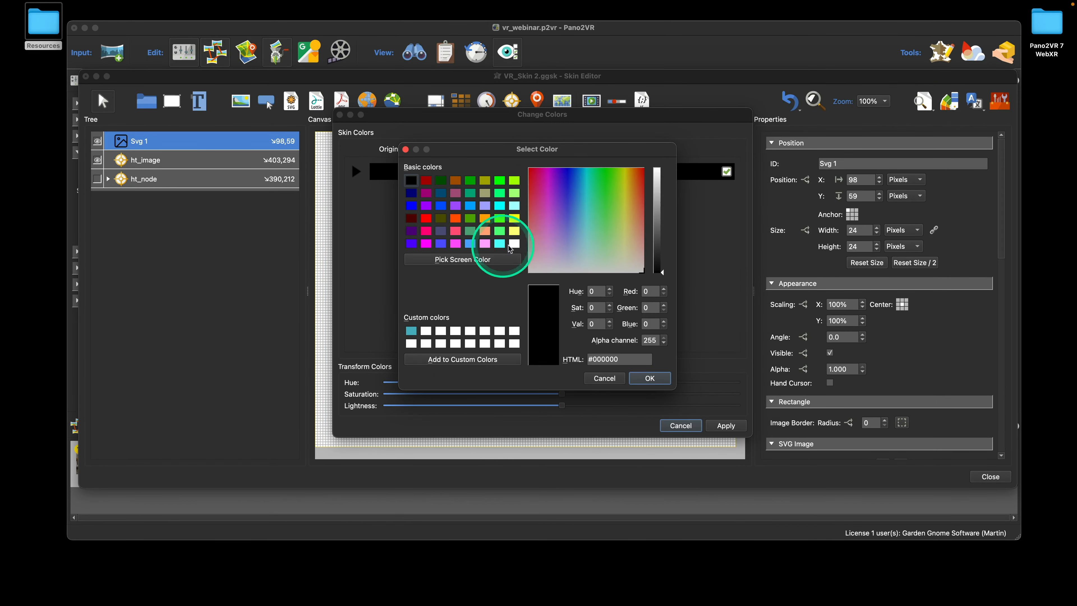
{"action": "left_click", "coordinate": [516, 244]}
{"action": "left_click", "coordinate": [653, 370]}
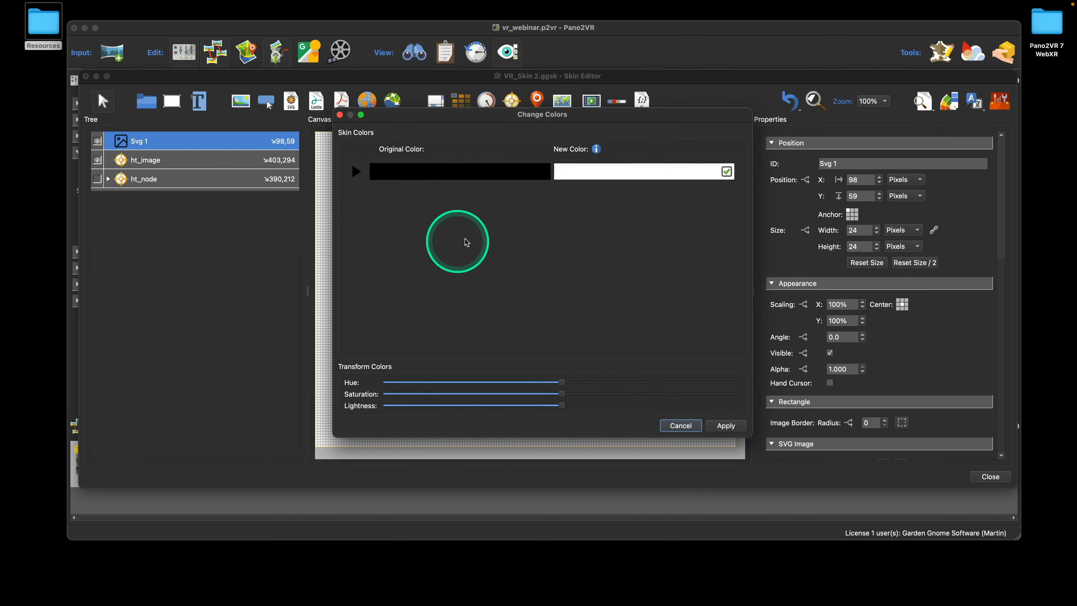
{"action": "left_click", "coordinate": [726, 425]}
Rename Svg 1 to image_icon and add a new rectangle element
{"action": "left_click", "coordinate": [152, 149]}
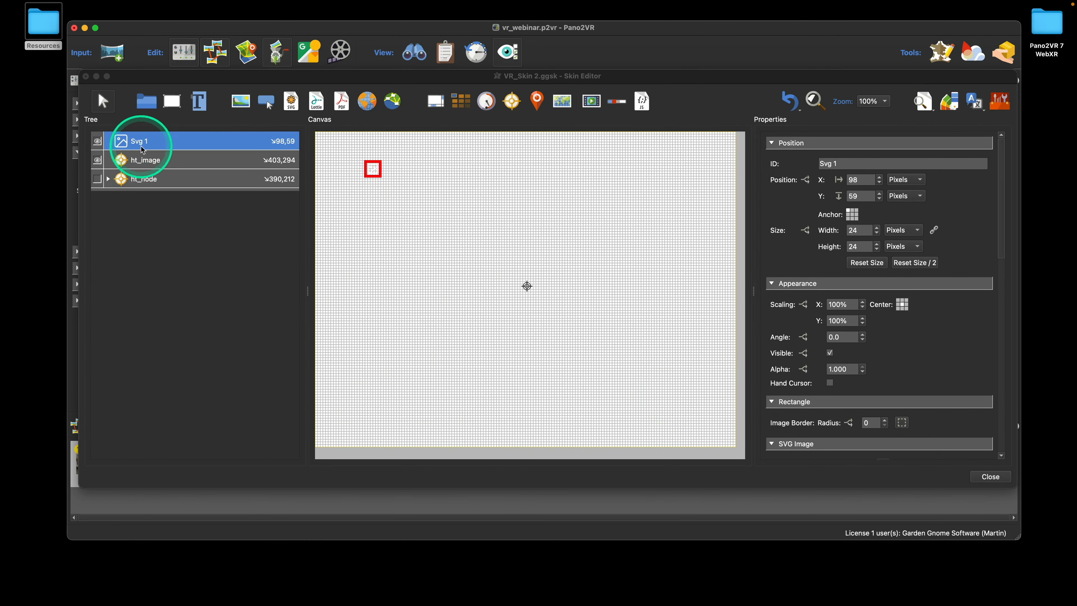
{"action": "left_click", "coordinate": [170, 144]}
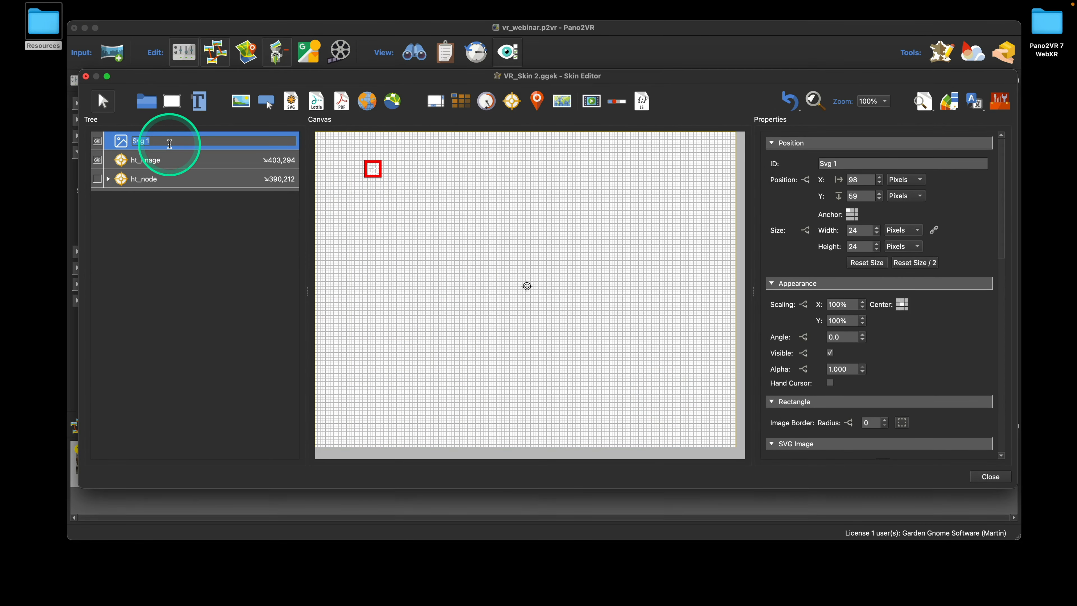
{"action": "type", "text": "image"}
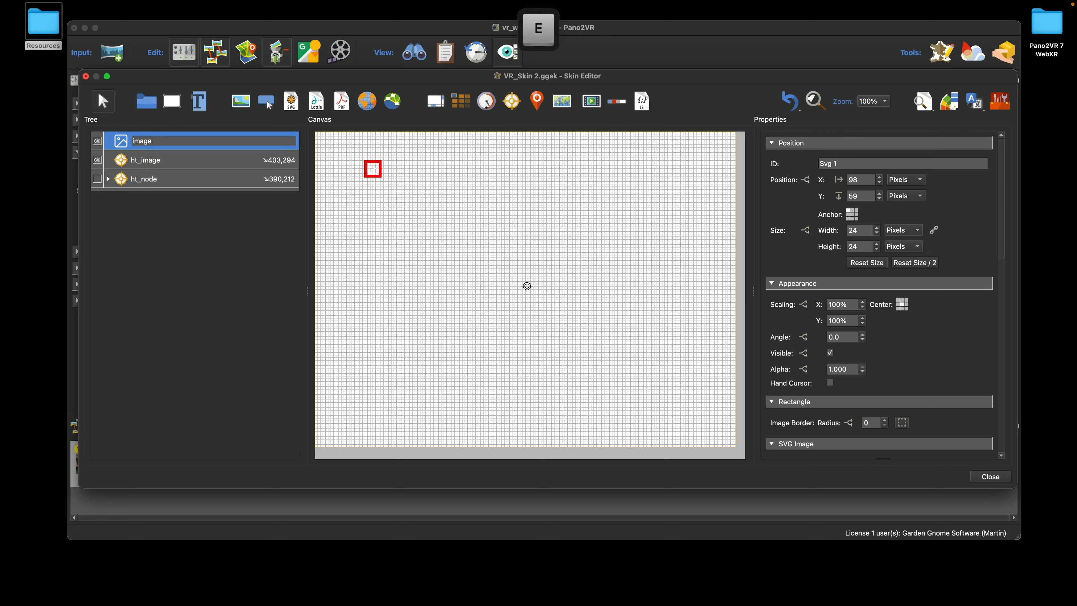
{"action": "type", "text": "_icon"}
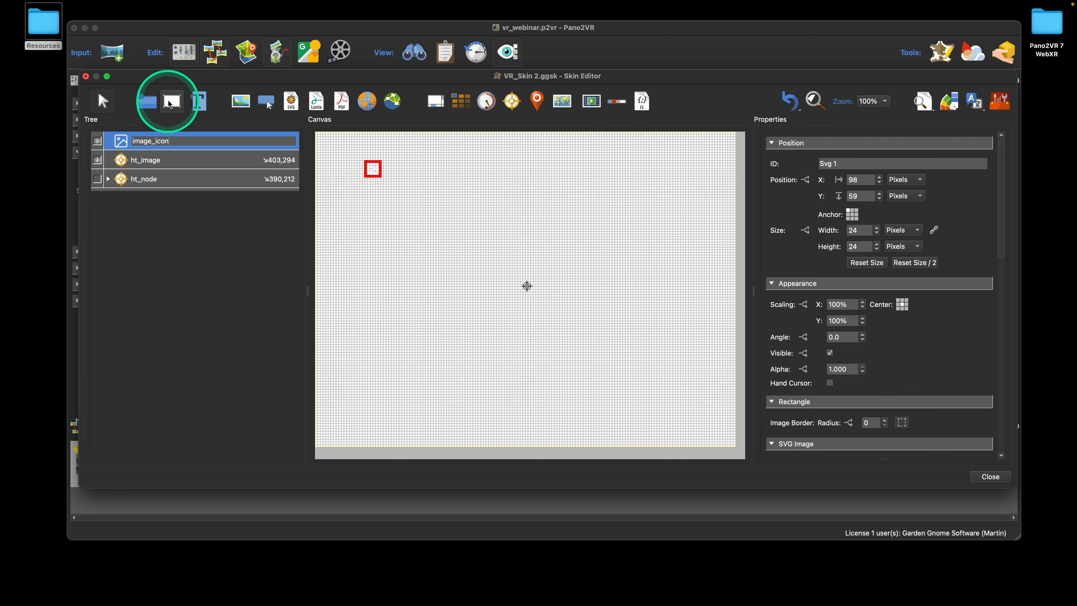
{"action": "left_click", "coordinate": [369, 178]}
{"action": "left_click", "coordinate": [411, 174]}
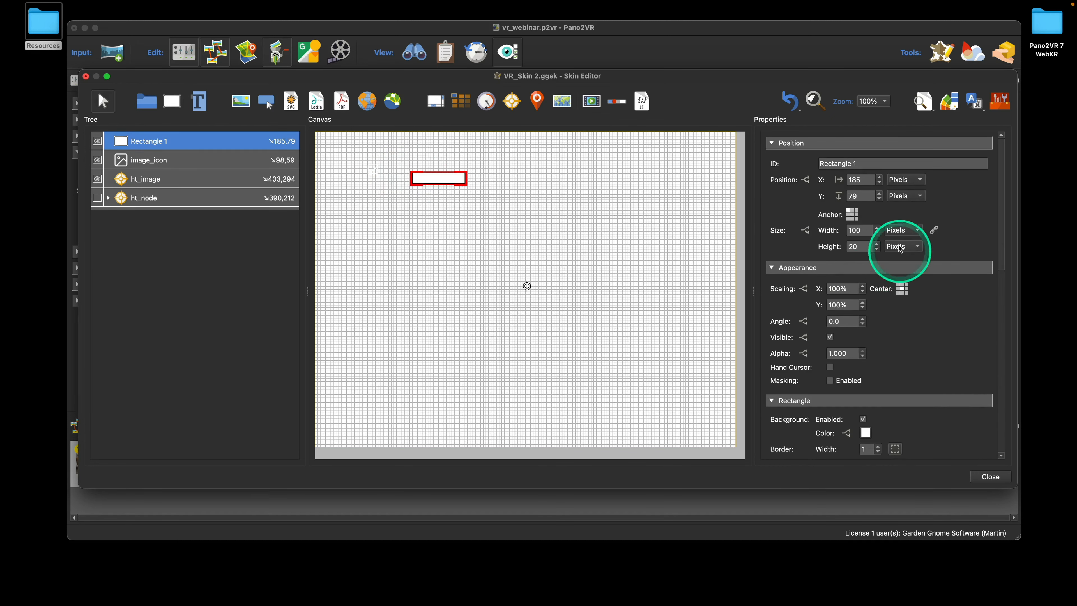
Resize Rectangle 1 to 60×60
{"action": "left_click_drag", "start_coordinate": [865, 231], "coordinate": [841, 233]}
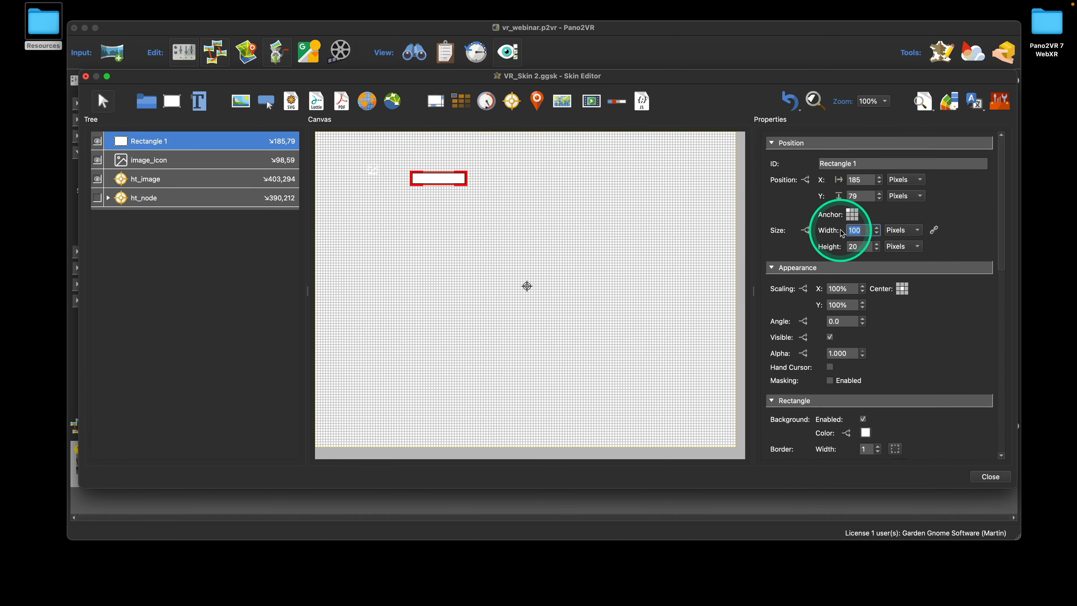
{"action": "type", "text": "60"}
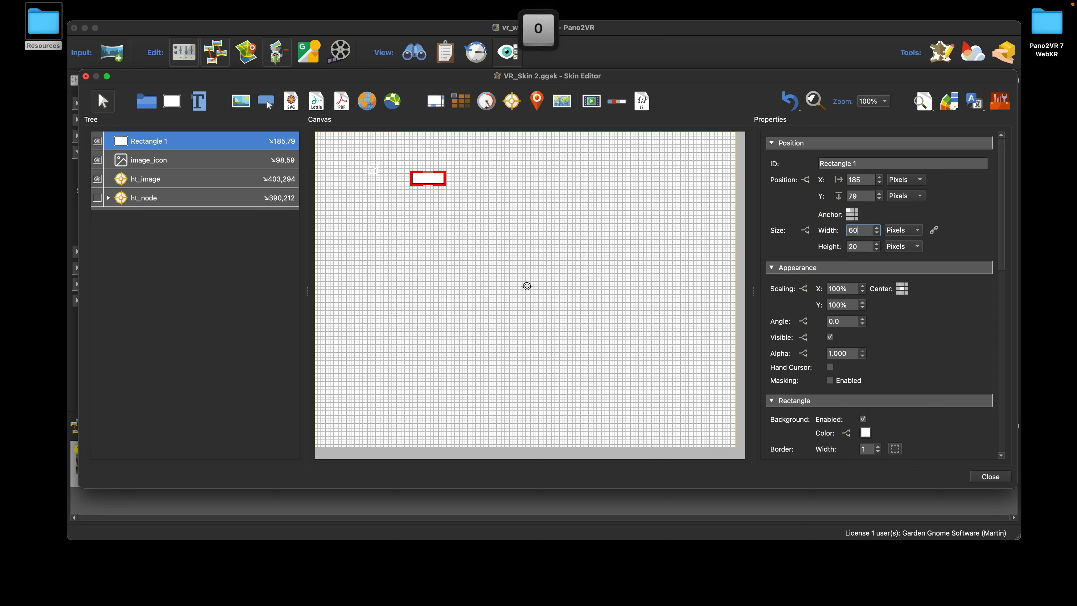
{"action": "key", "text": "Tab"}
{"action": "type", "text": "60"}
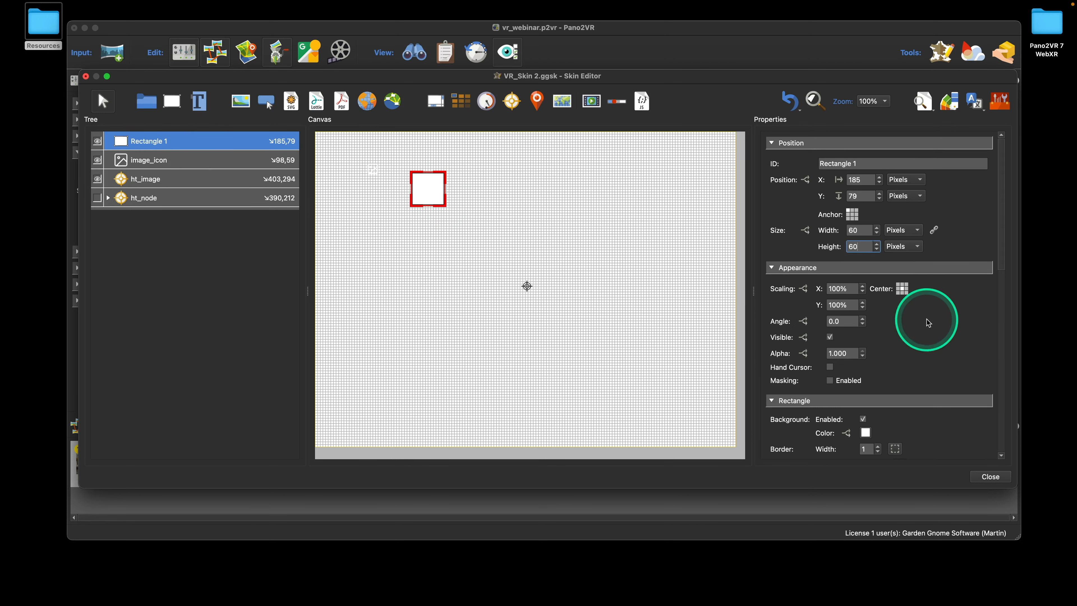
{"action": "scroll", "coordinate": [926, 319], "scroll_direction": "down", "scroll_amount": 5}
{"action": "scroll", "coordinate": [908, 316], "scroll_direction": "down", "scroll_amount": 1}
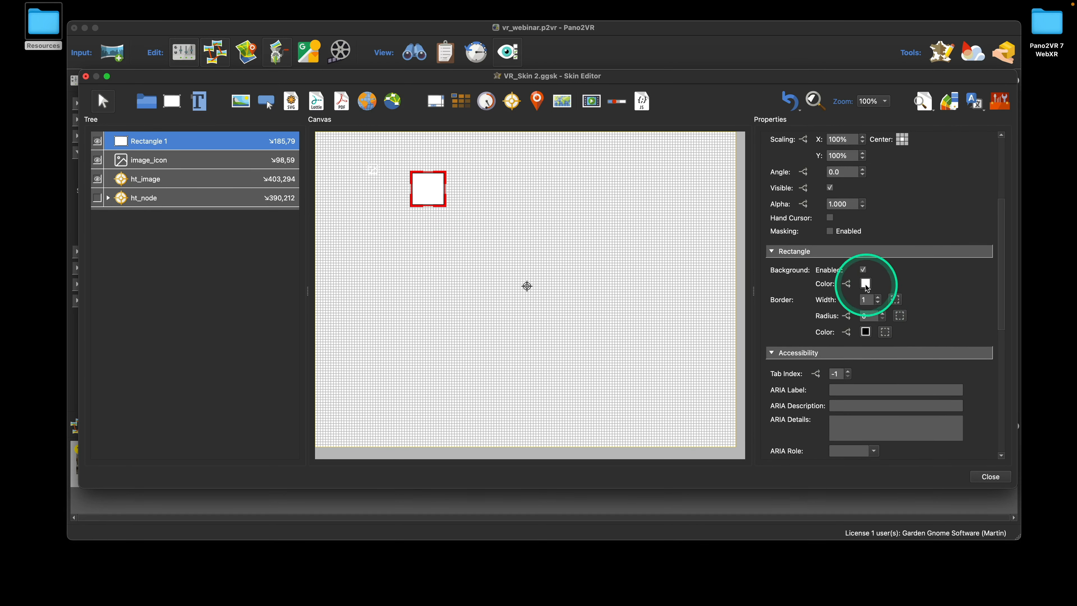
Give Rectangle 1 a black background at alpha 200 and a border radius of 20
{"action": "left_click", "coordinate": [865, 284]}
{"action": "left_click", "coordinate": [421, 193]}
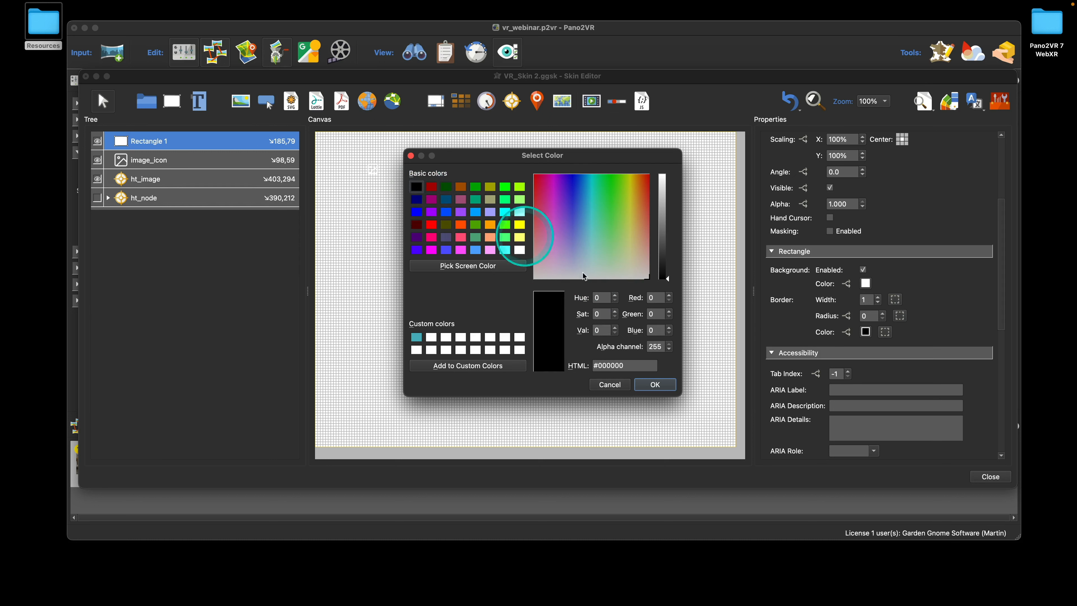
{"action": "double_click", "coordinate": [653, 347]}
{"action": "type", "text": "200"}
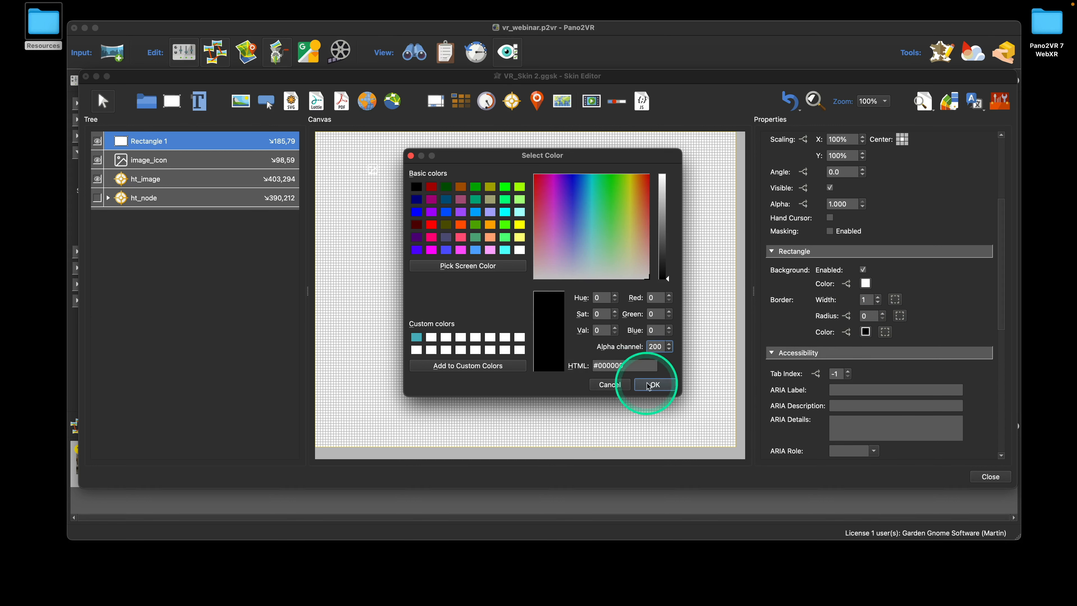
{"action": "left_click", "coordinate": [655, 384]}
{"action": "double_click", "coordinate": [864, 316]}
{"action": "type", "text": "20"}
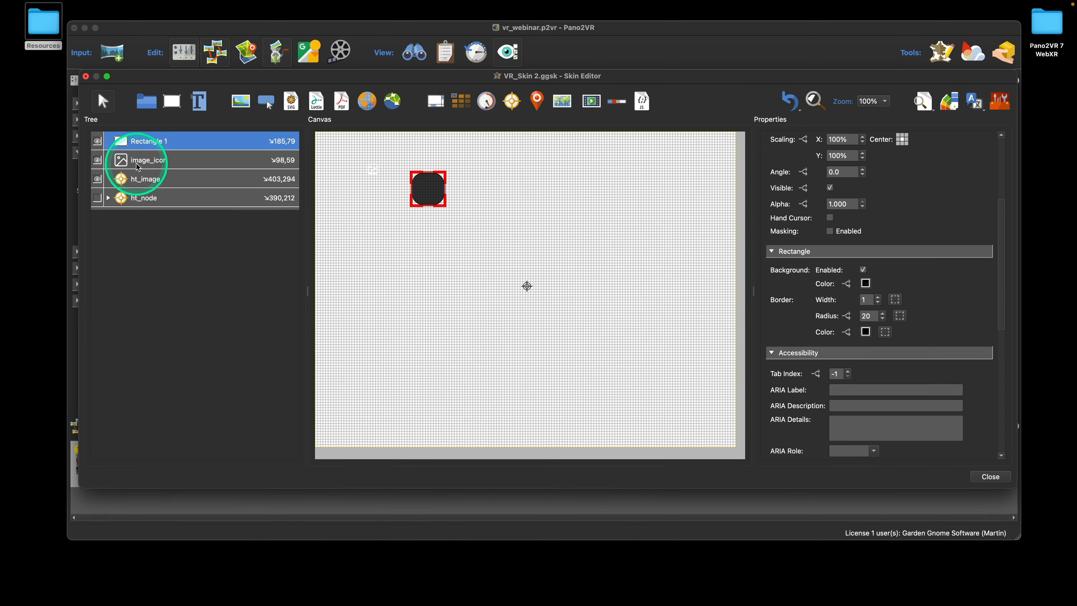
{"action": "left_click", "coordinate": [121, 160]}
Centre-anchor image_icon, nest it inside Rectangle 1 and resize it to 45×45
{"action": "left_click", "coordinate": [852, 187]}
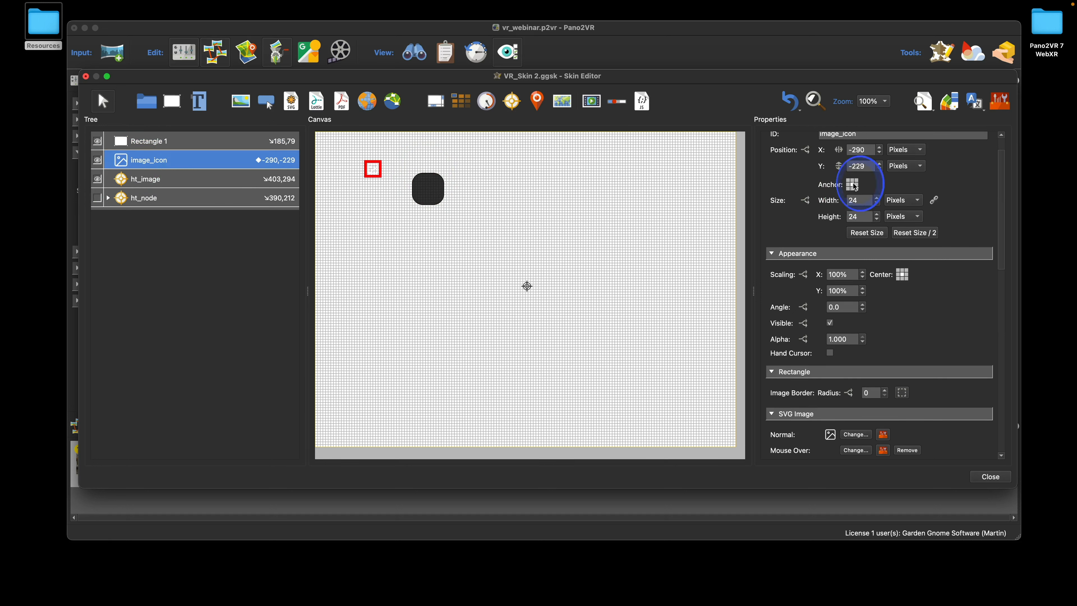
{"action": "left_click", "coordinate": [852, 185]}
{"action": "left_click_drag", "start_coordinate": [162, 163], "coordinate": [169, 145]}
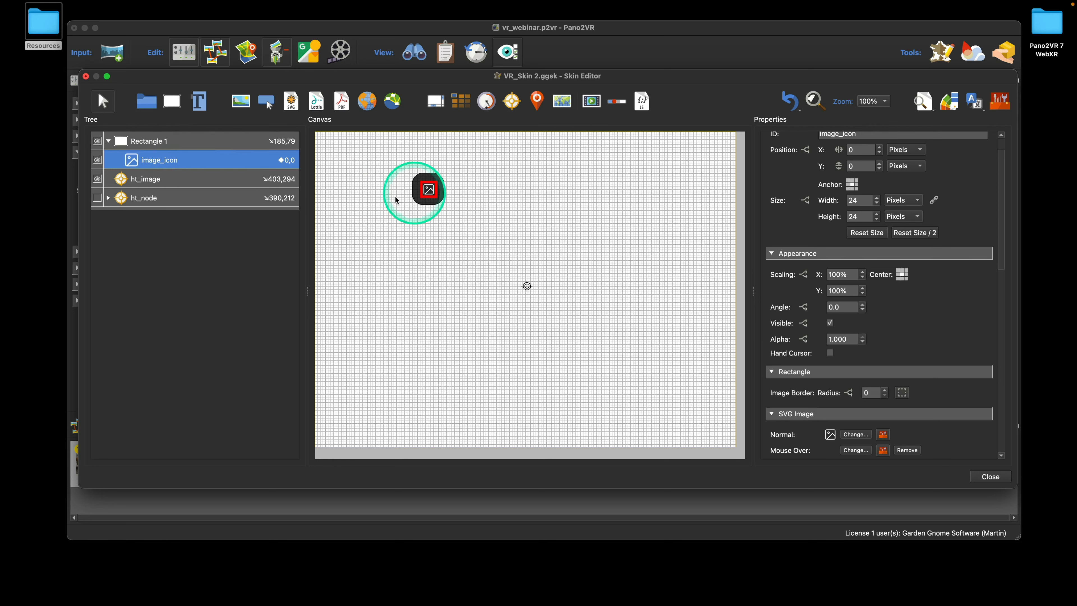
{"action": "double_click", "coordinate": [863, 208]}
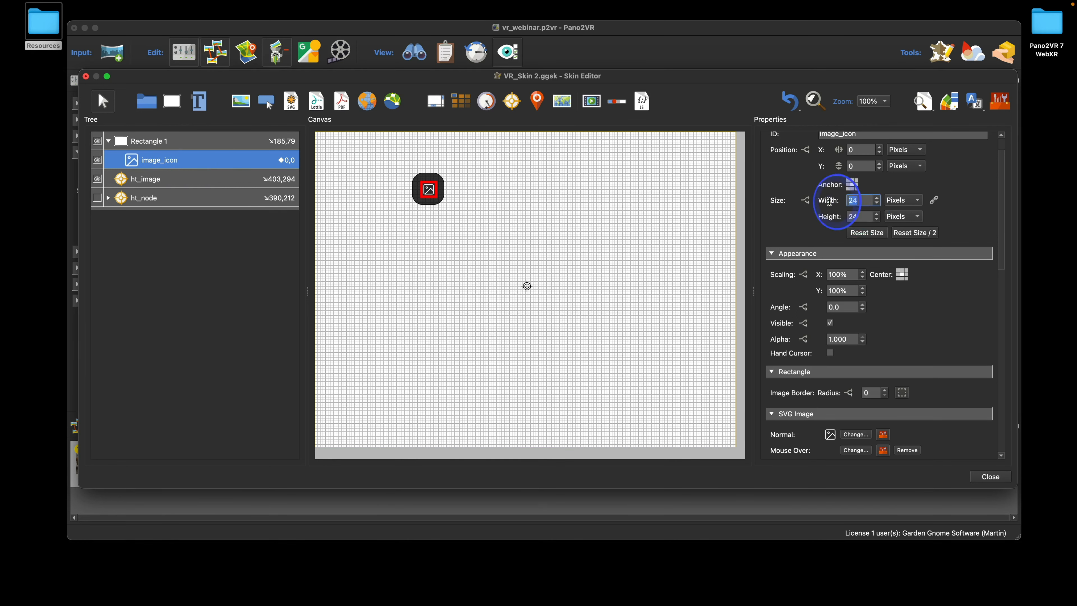
{"action": "type", "text": "45"}
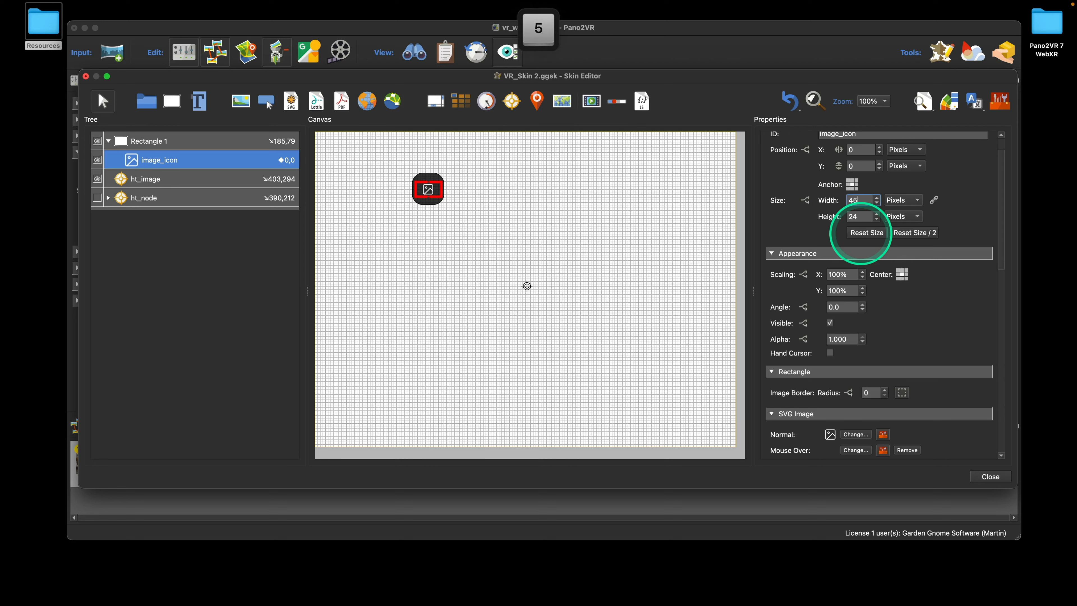
{"action": "key", "text": "Tab"}
{"action": "key", "text": "Tab"}
{"action": "type", "text": "45"}
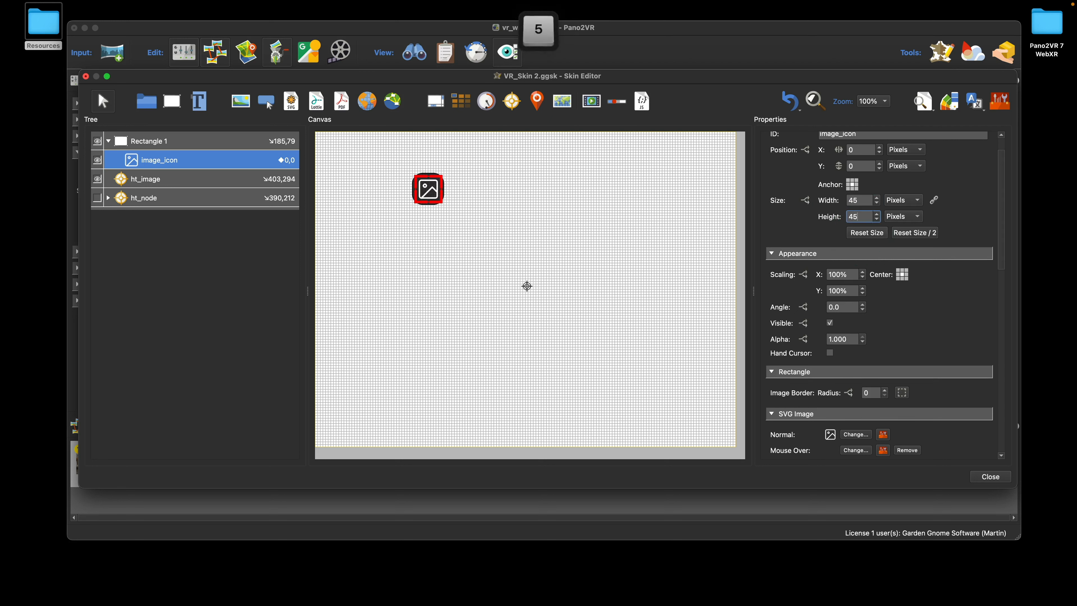
Keep Rectangle 1 at 60×60 after briefly trying 50×50
{"action": "left_click", "coordinate": [182, 141]}
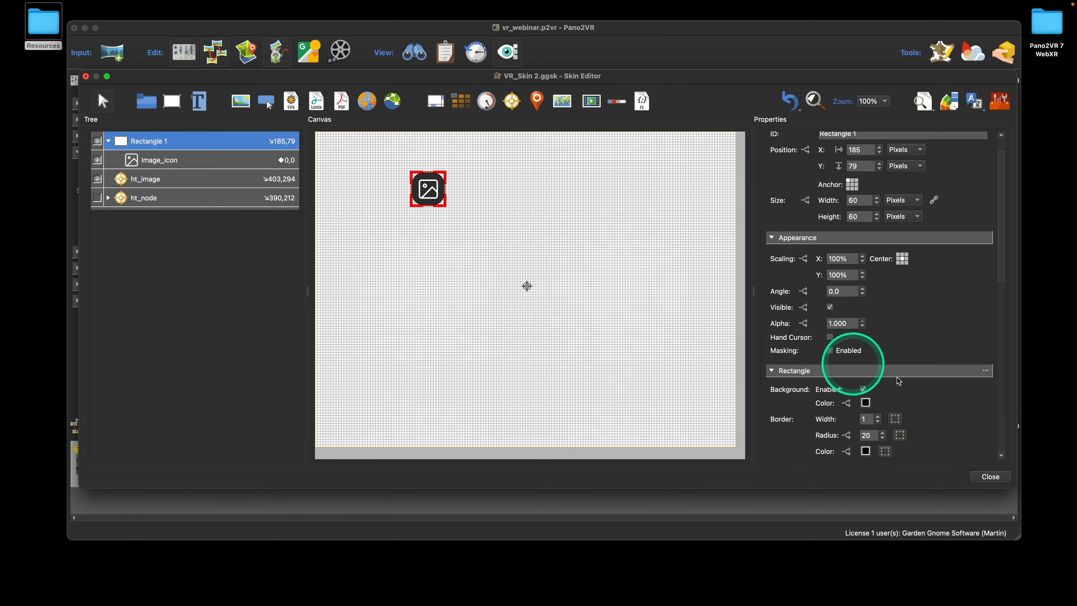
{"action": "double_click", "coordinate": [859, 200]}
{"action": "type", "text": "50"}
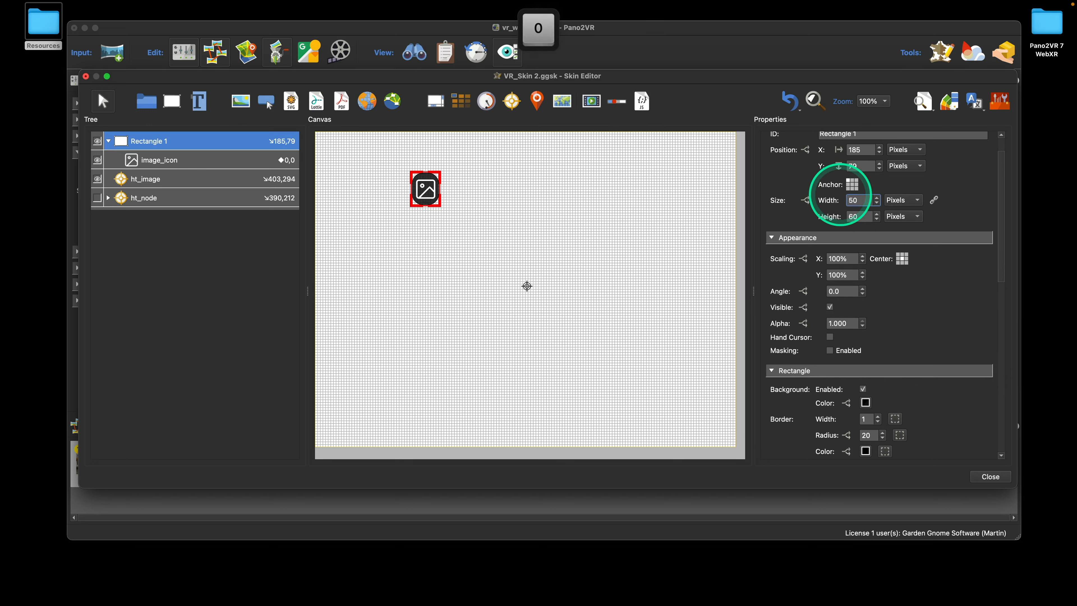
{"action": "key", "text": "Tab"}
{"action": "type", "text": "50"}
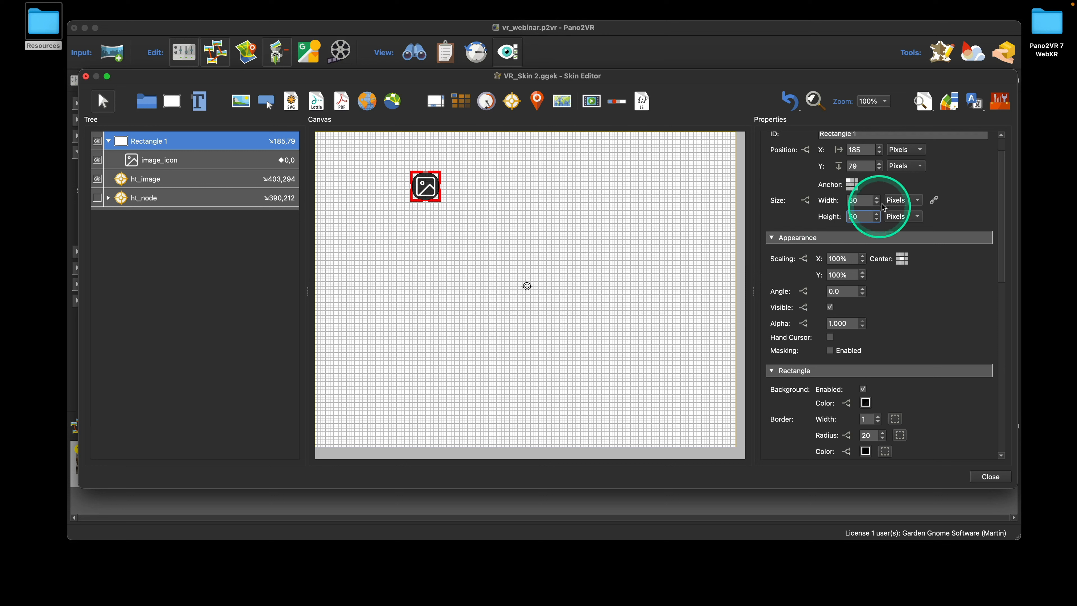
{"action": "left_click_drag", "start_coordinate": [862, 200], "coordinate": [842, 201]}
{"action": "type", "text": "60"}
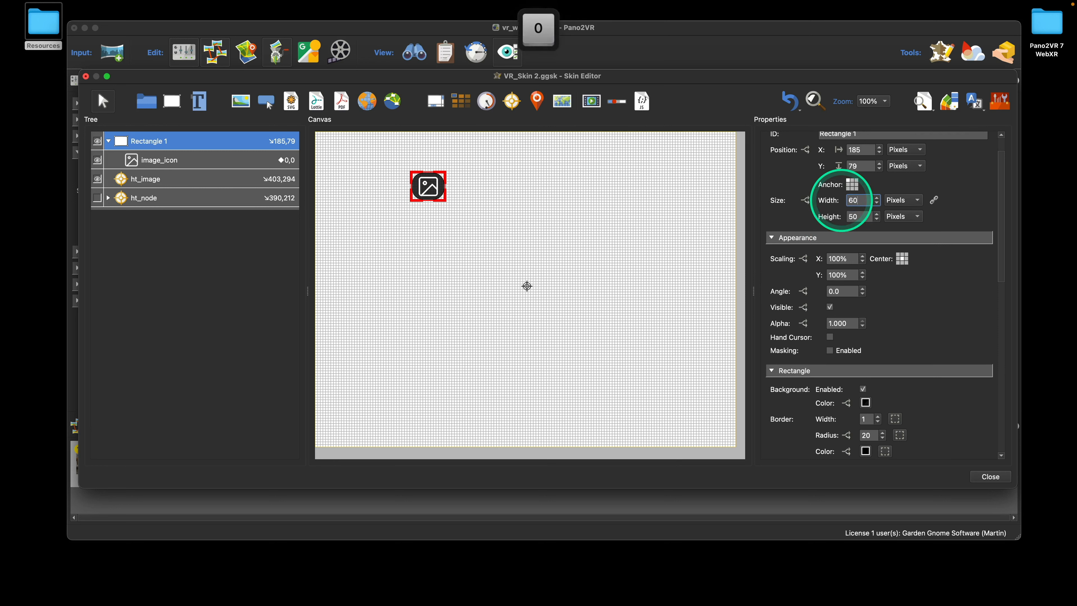
{"action": "key", "text": "Tab"}
{"action": "type", "text": "60"}
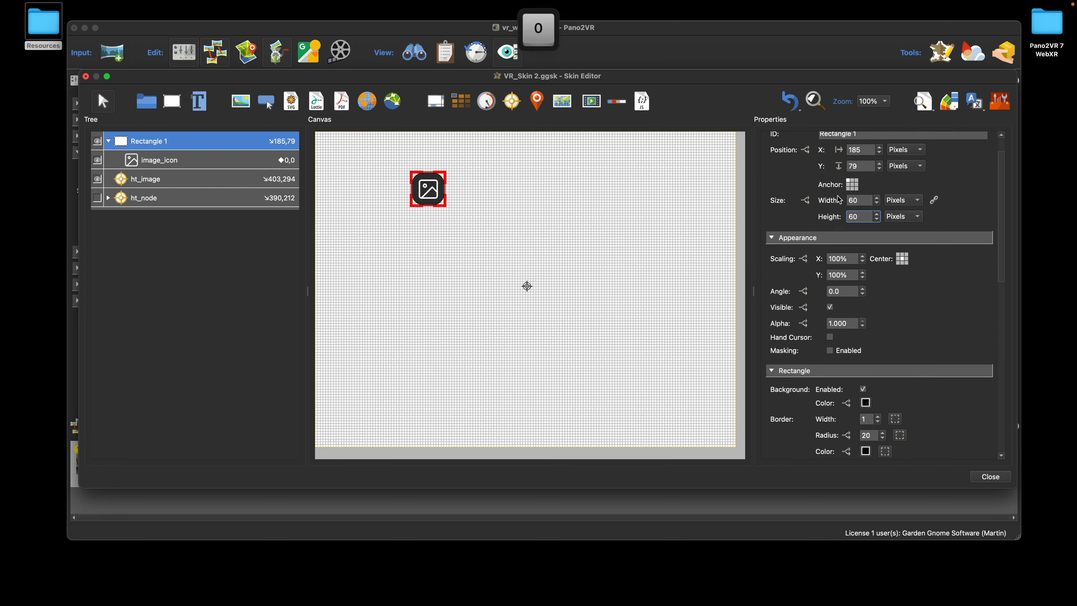
Rename Rectangle 1 to image_icon_bg
{"action": "left_click", "coordinate": [151, 143]}
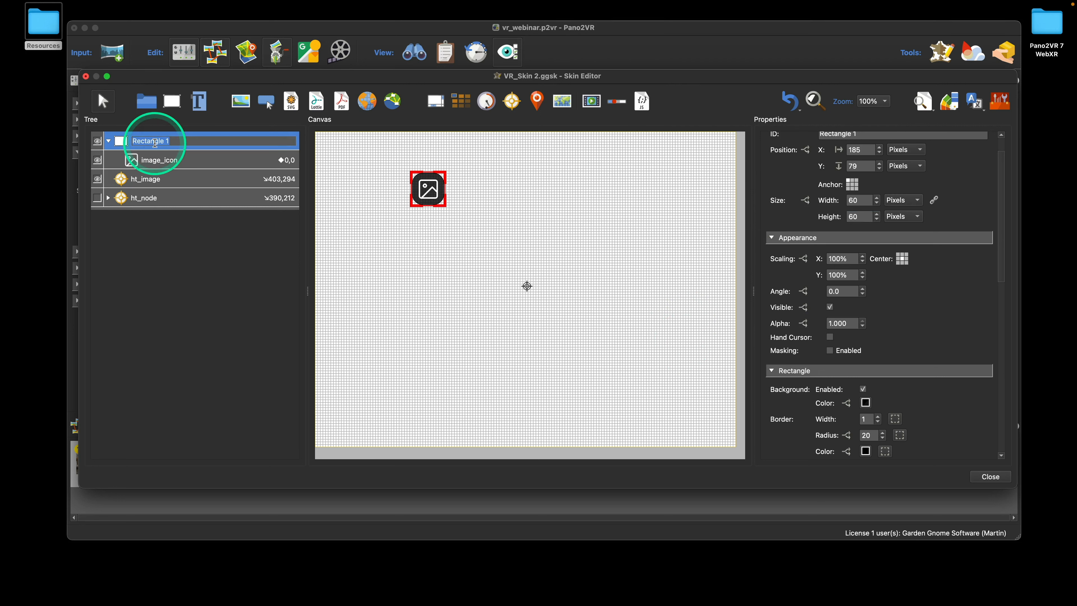
{"action": "type", "text": "image)"}
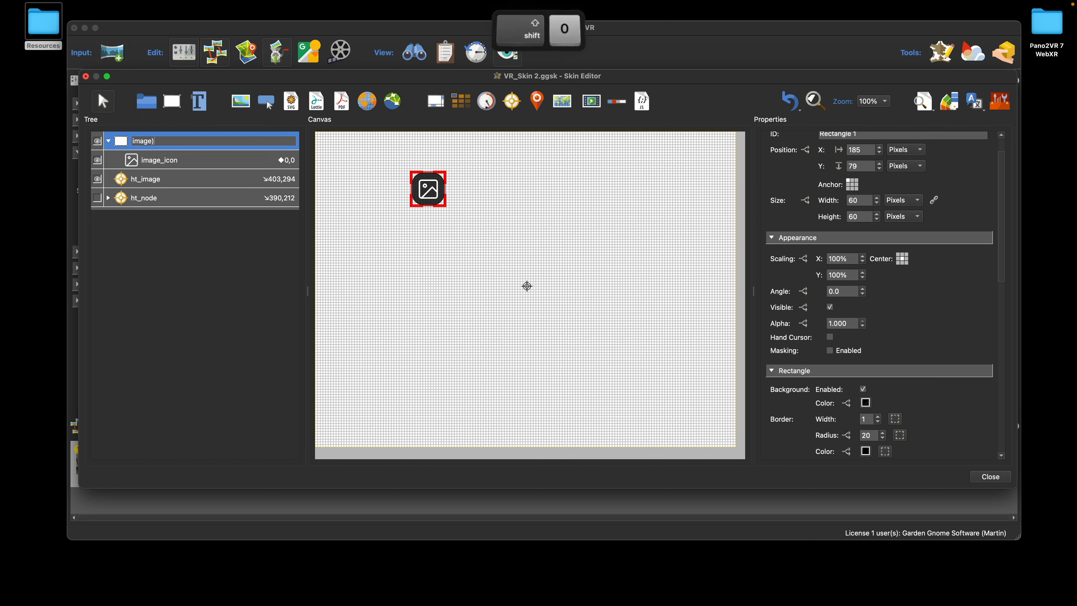
{"action": "type", "text": "icon"}
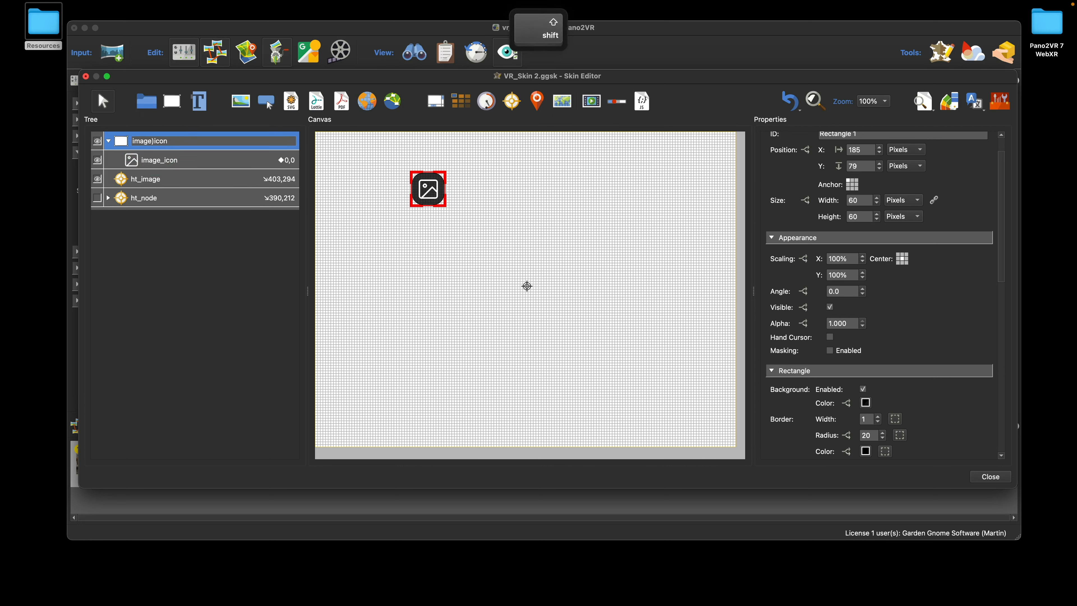
{"action": "type", "text": "_bg"}
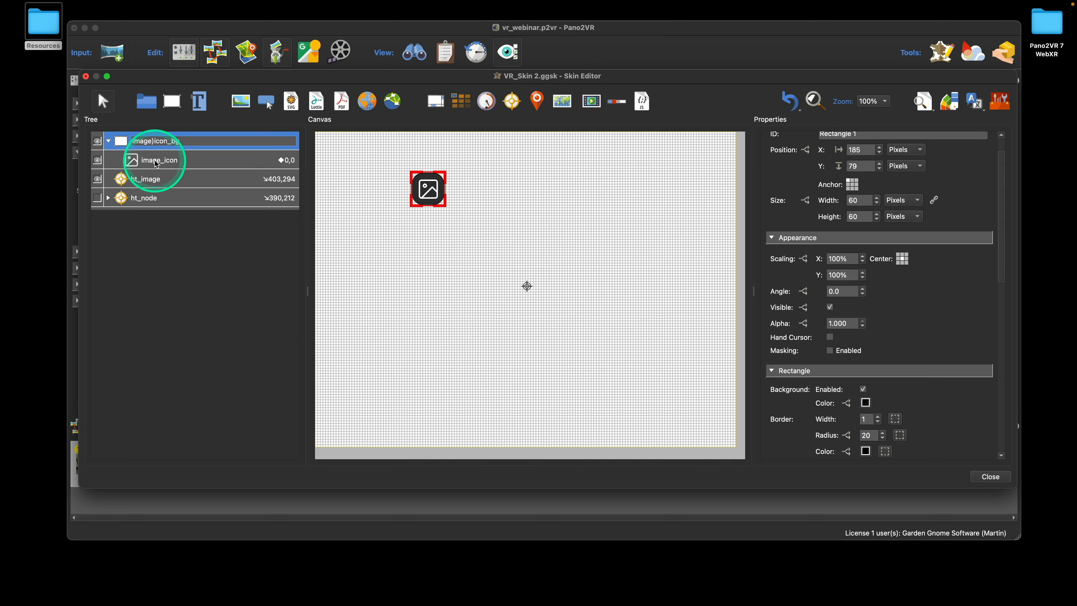
{"action": "key", "text": "BackSpace"}
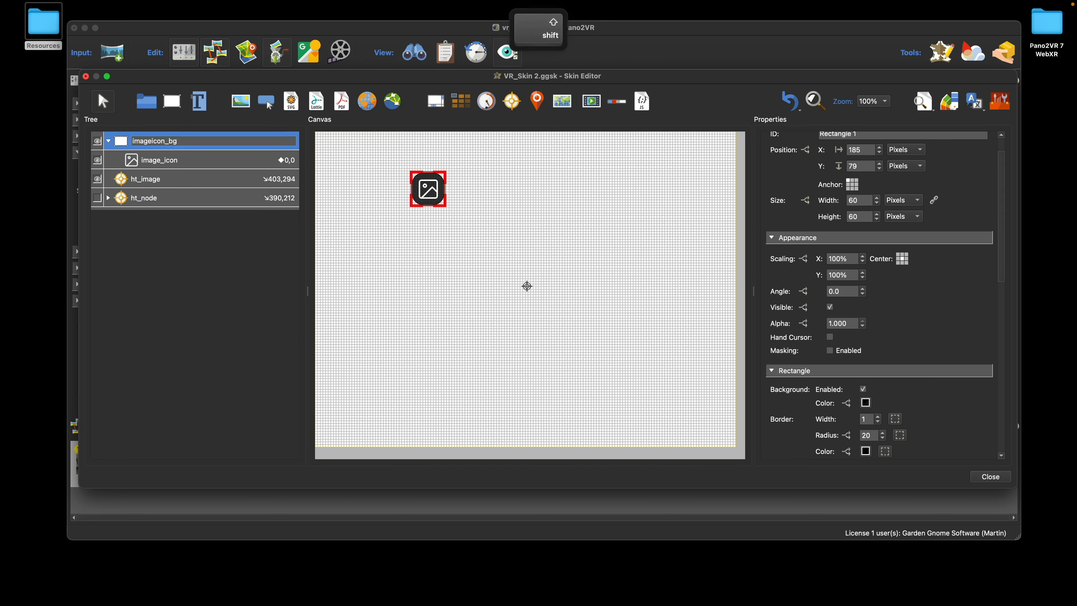
{"action": "type", "text": "_"}
{"action": "left_click", "coordinate": [126, 140]}
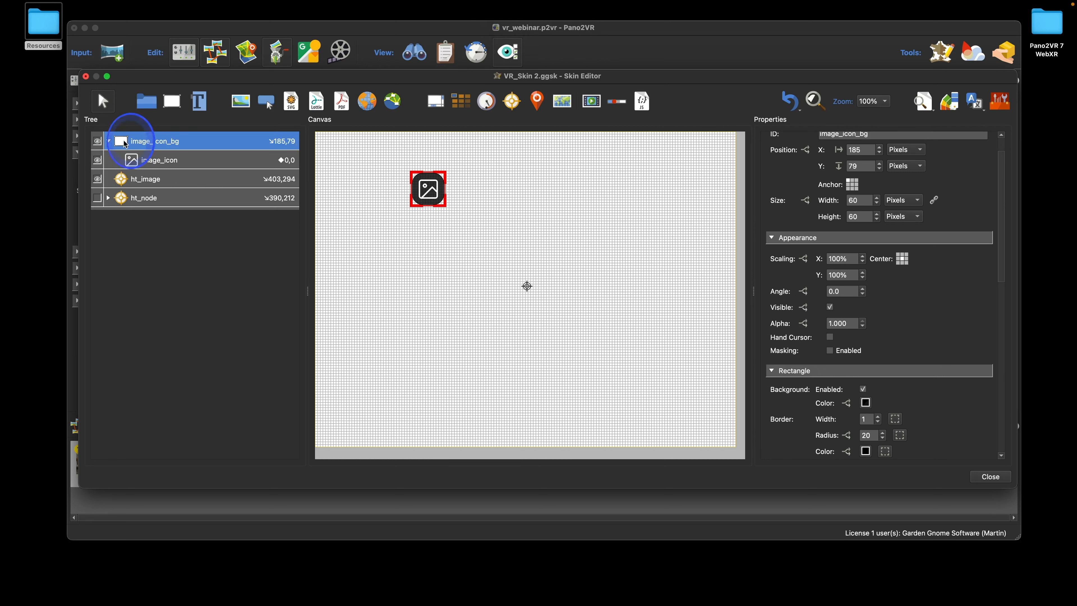
Centre image_icon_bg's anchor, nest it under ht_image in the Tree, and collapse it
{"action": "left_click", "coordinate": [852, 184]}
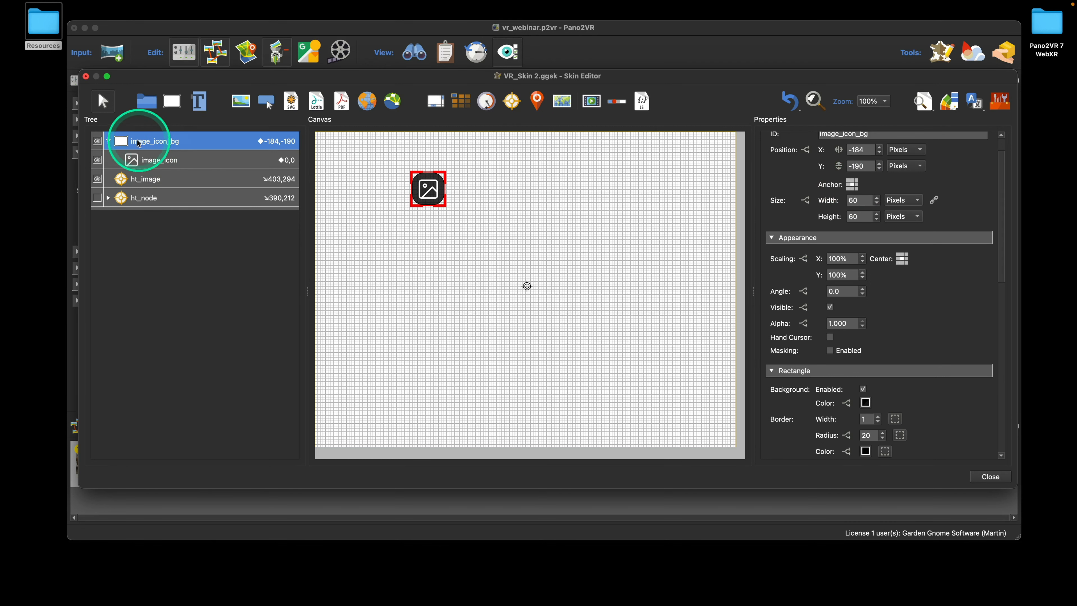
{"action": "left_click_drag", "start_coordinate": [132, 143], "coordinate": [147, 182]}
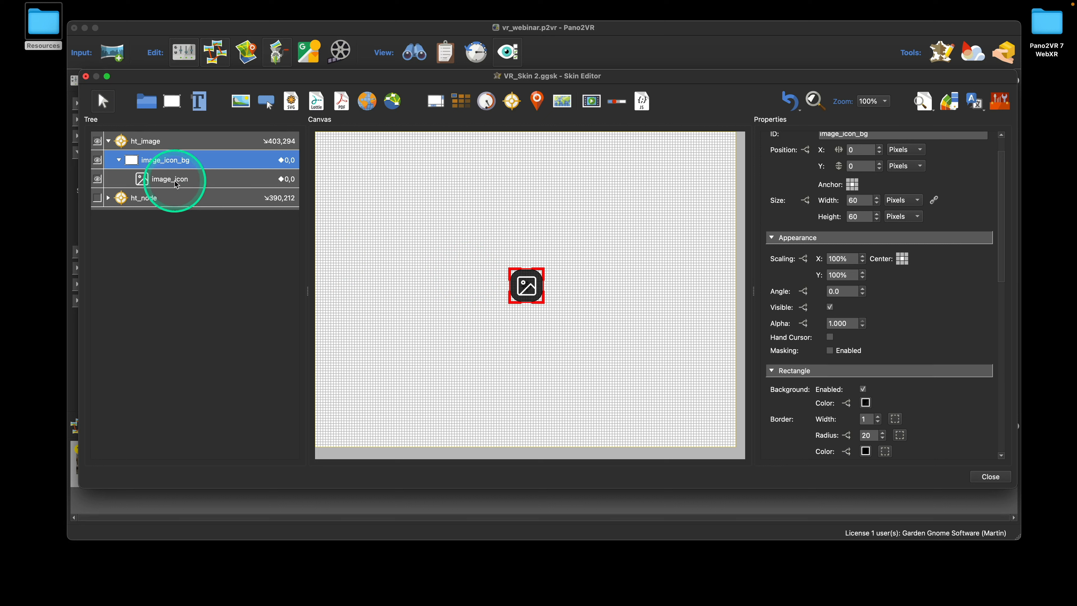
{"action": "left_click", "coordinate": [119, 160]}
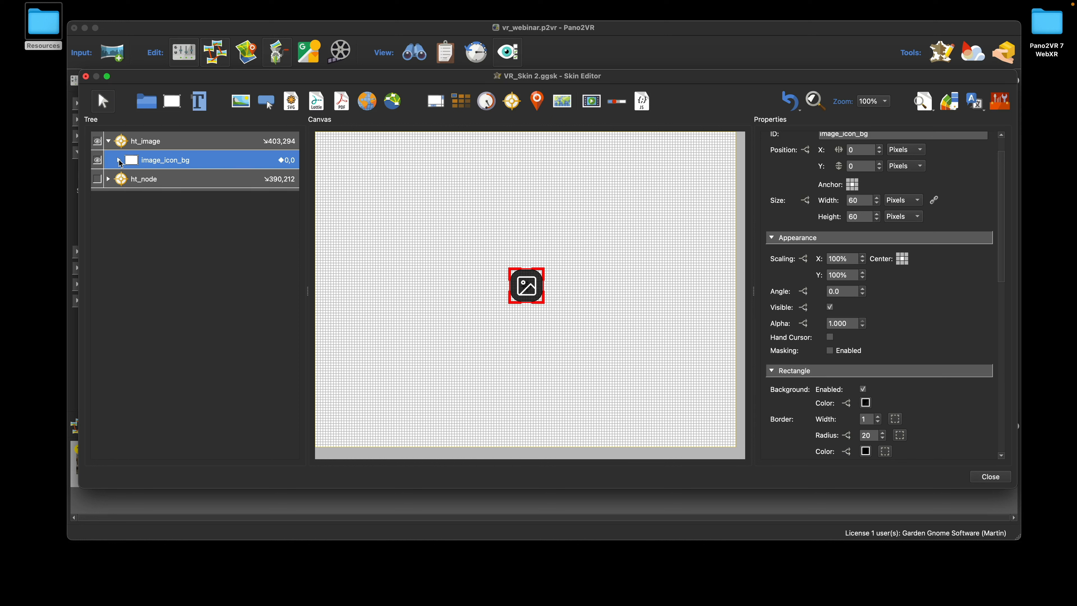
{"action": "left_click", "coordinate": [172, 101]}
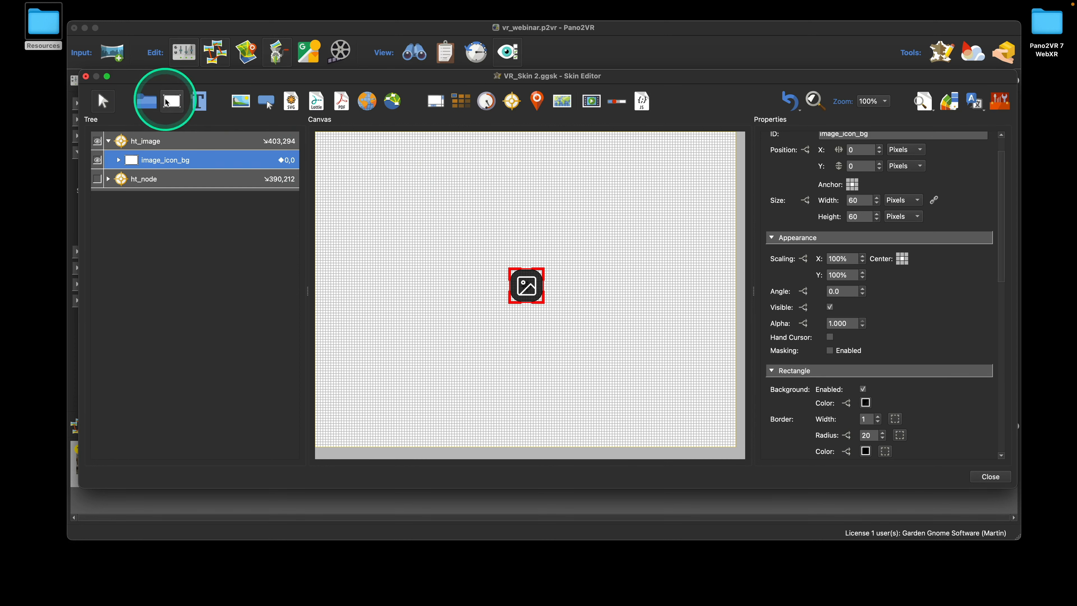
Add a rectangle named image_bg sized 500×400
{"action": "left_click", "coordinate": [472, 203]}
{"action": "left_click_drag", "start_coordinate": [475, 209], "coordinate": [417, 201]}
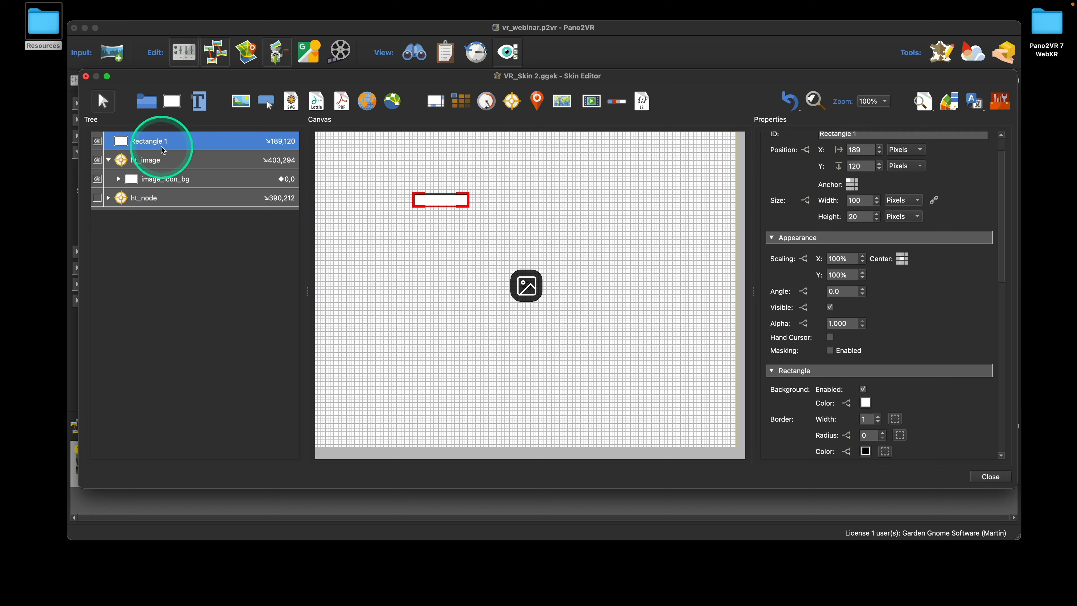
{"action": "left_click", "coordinate": [151, 145]}
{"action": "double_click", "coordinate": [150, 141]}
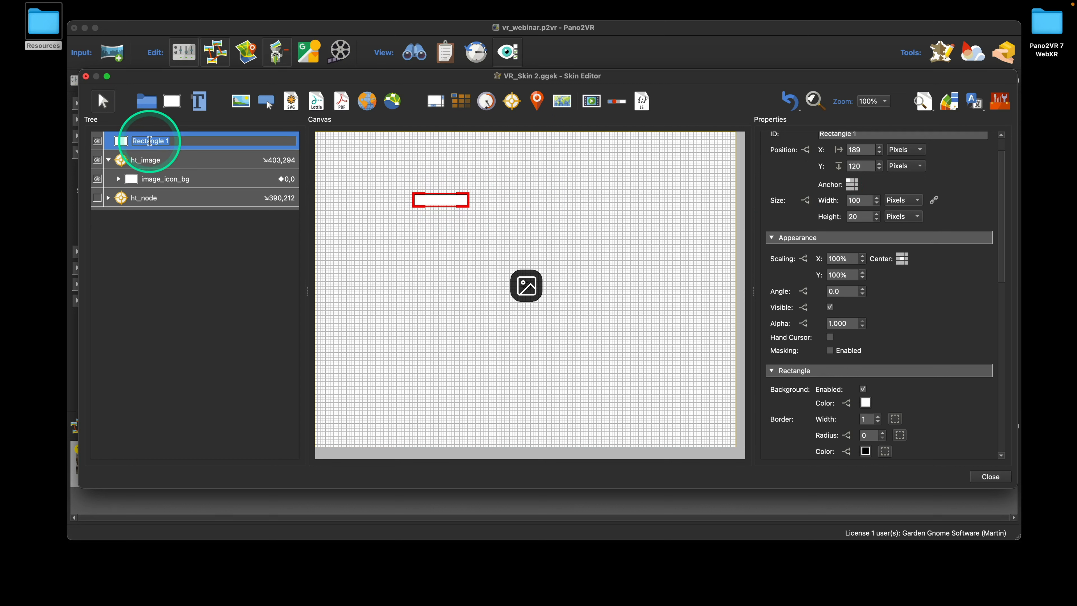
{"action": "type", "text": "image_bg"}
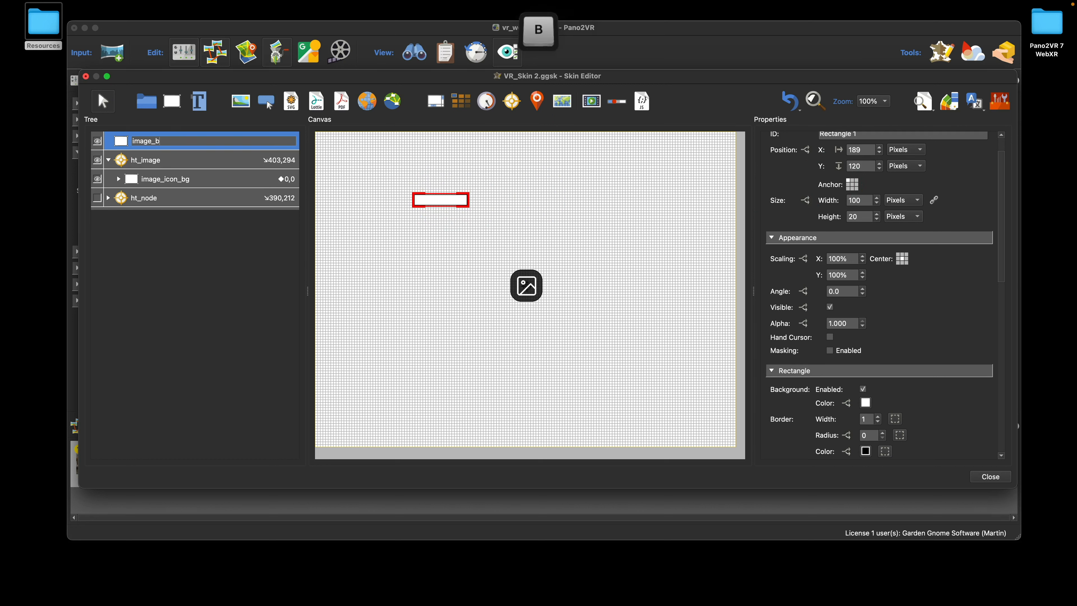
{"action": "left_click", "coordinate": [417, 200]}
{"action": "double_click", "coordinate": [856, 203]}
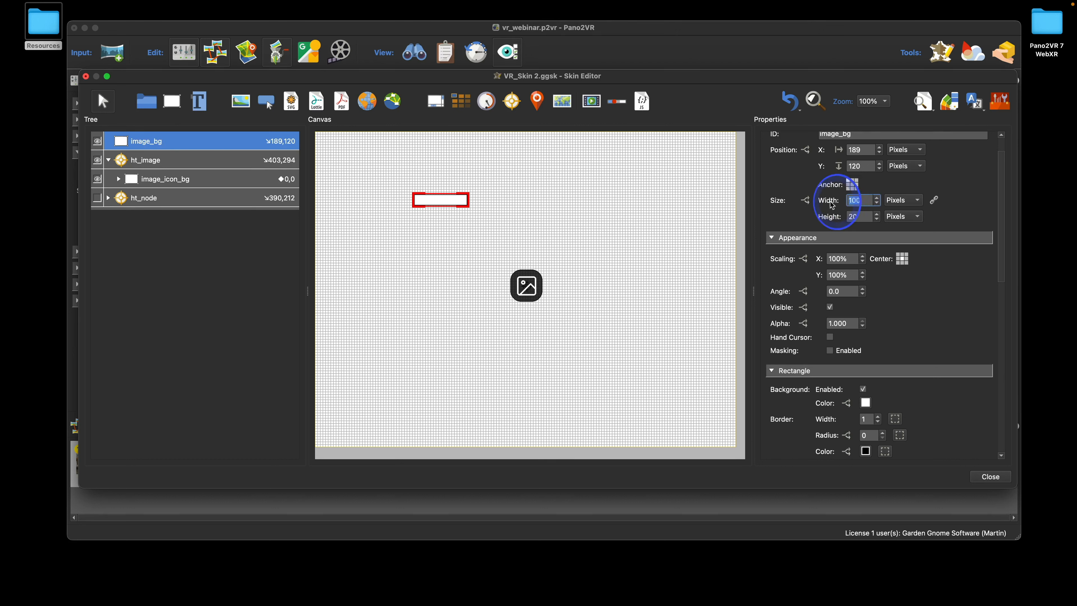
{"action": "type", "text": "500"}
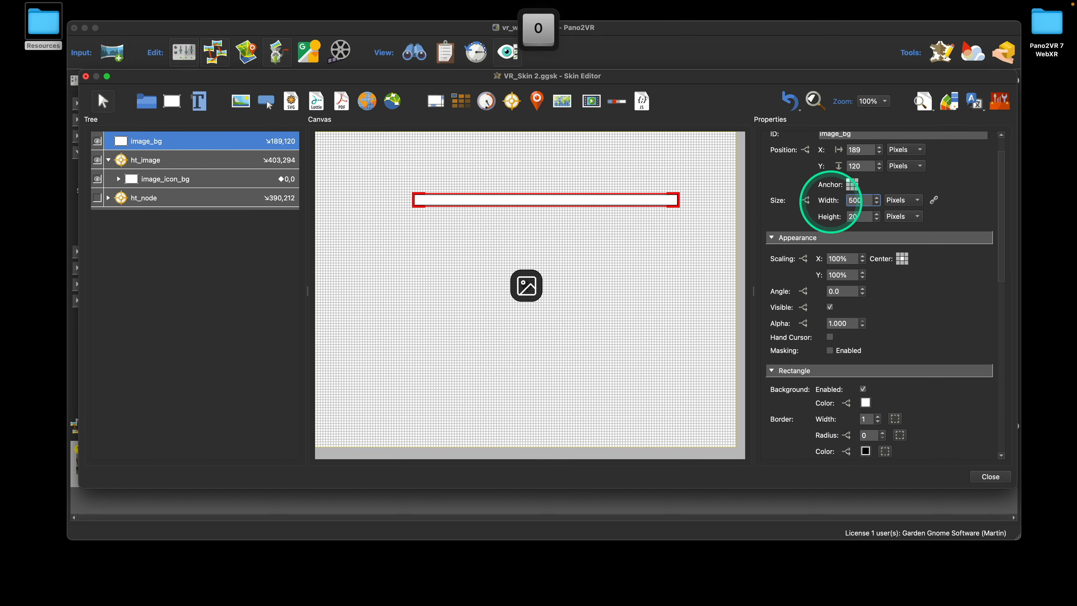
{"action": "double_click", "coordinate": [851, 215]}
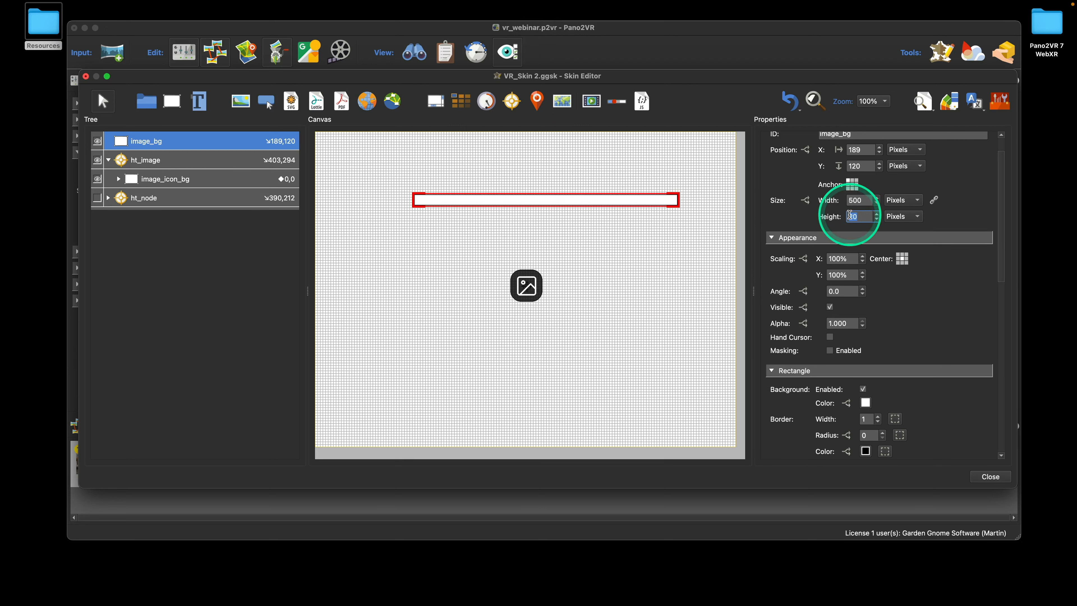
{"action": "type", "text": "400"}
{"action": "left_click", "coordinate": [656, 245]}
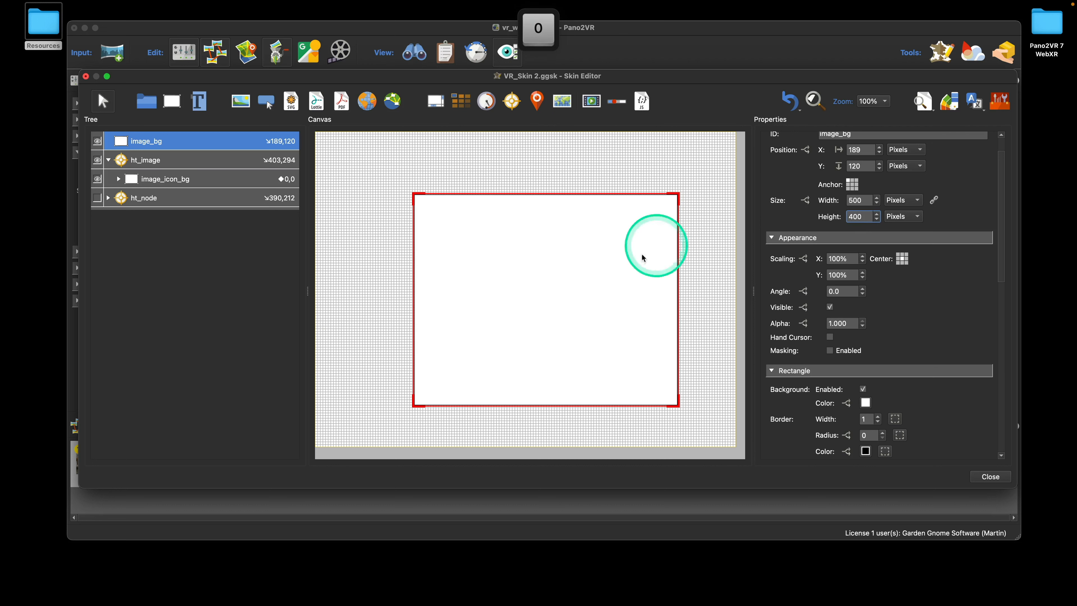
{"action": "left_click", "coordinate": [372, 250]}
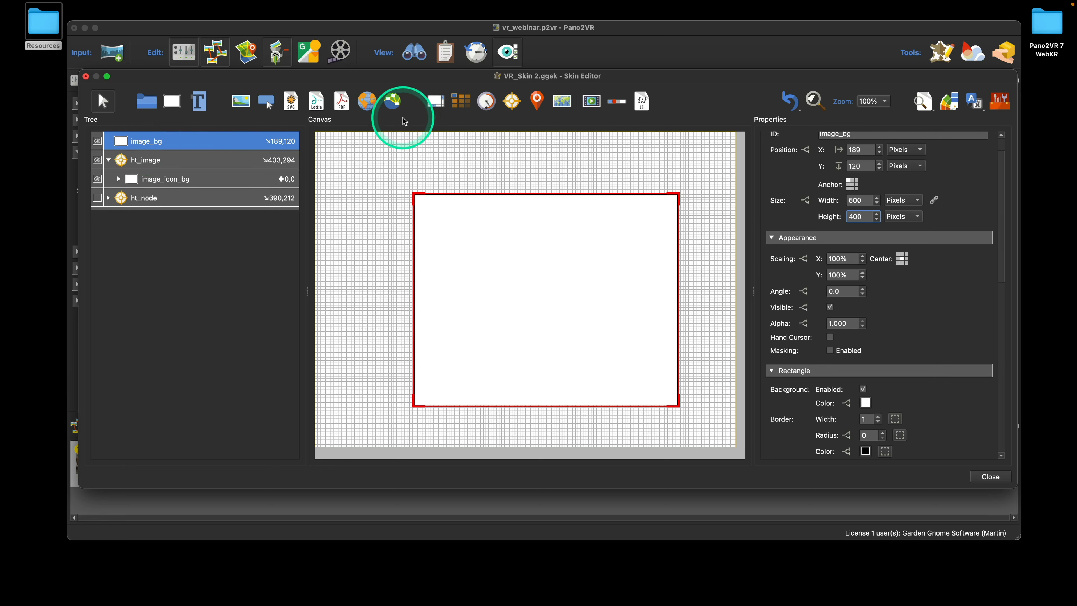
Add an External image element with an initial size of 380 by 280
{"action": "left_click", "coordinate": [367, 101]}
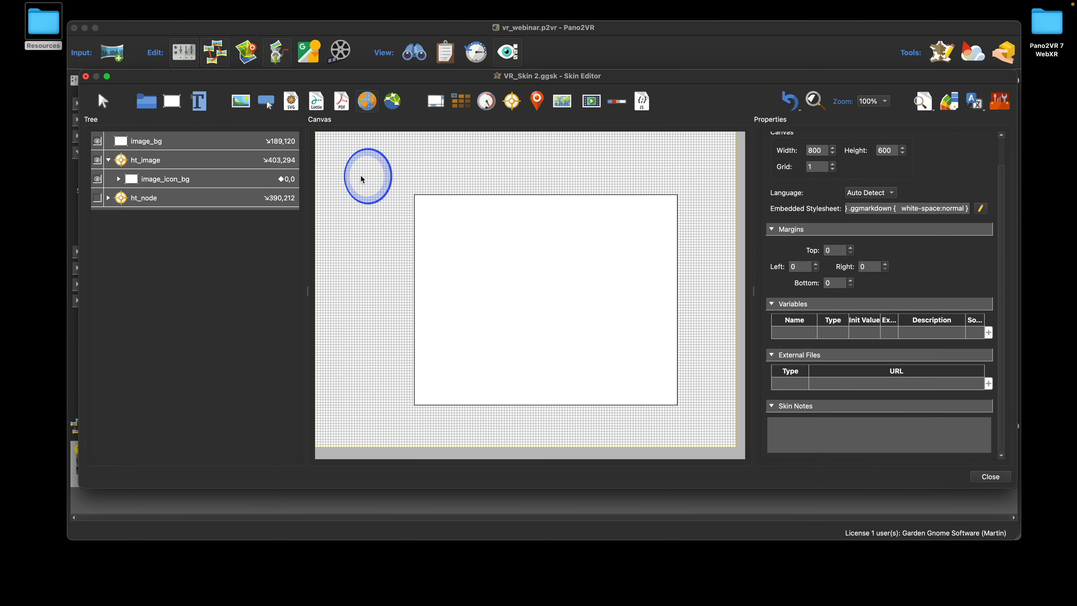
{"action": "left_click", "coordinate": [361, 175]}
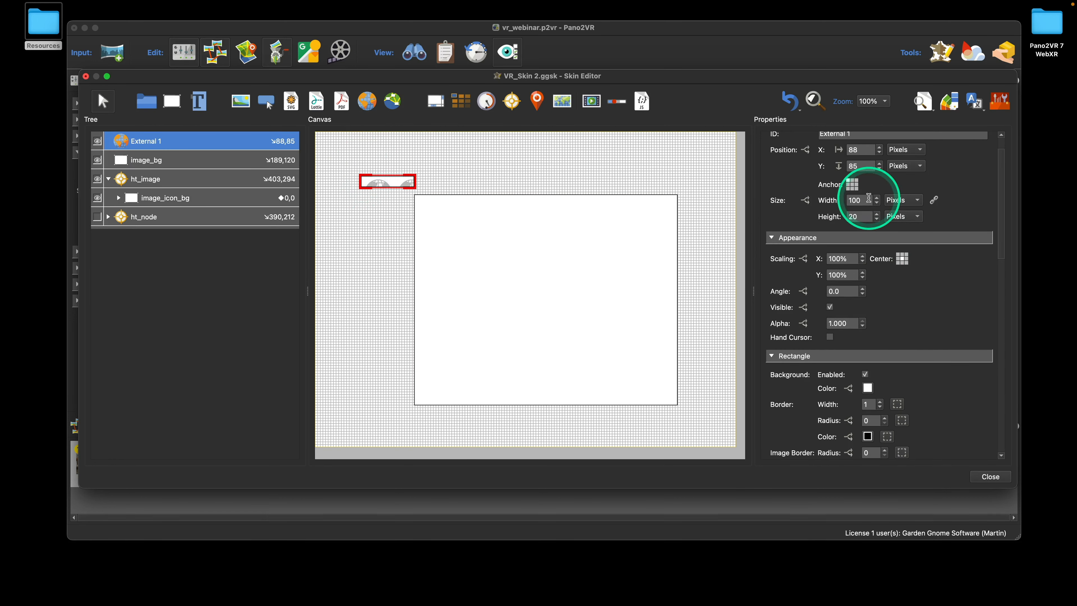
{"action": "left_click_drag", "start_coordinate": [868, 200], "coordinate": [831, 198]}
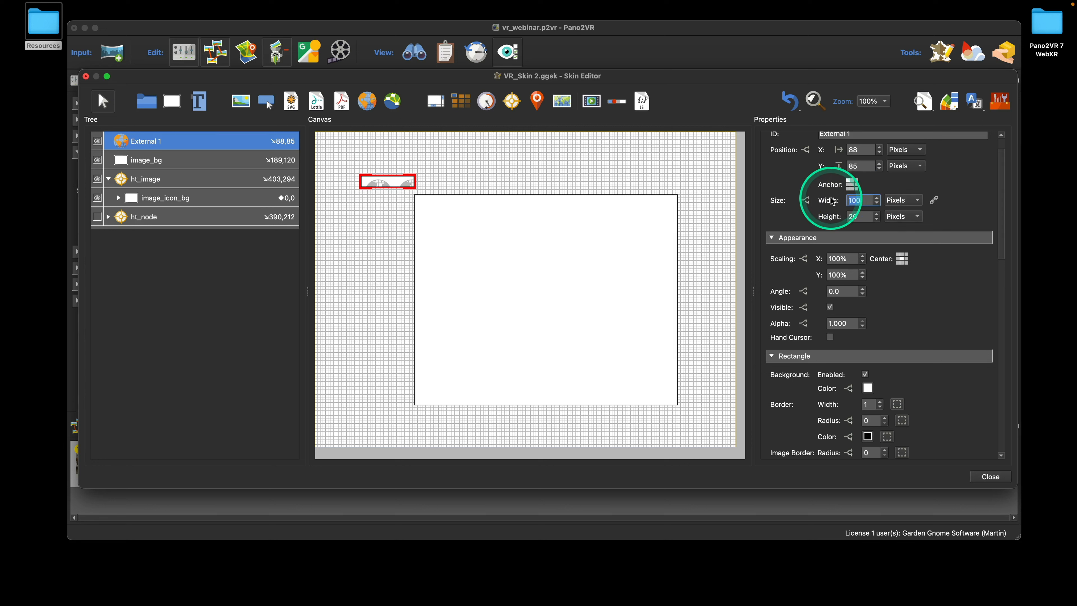
{"action": "type", "text": "380"}
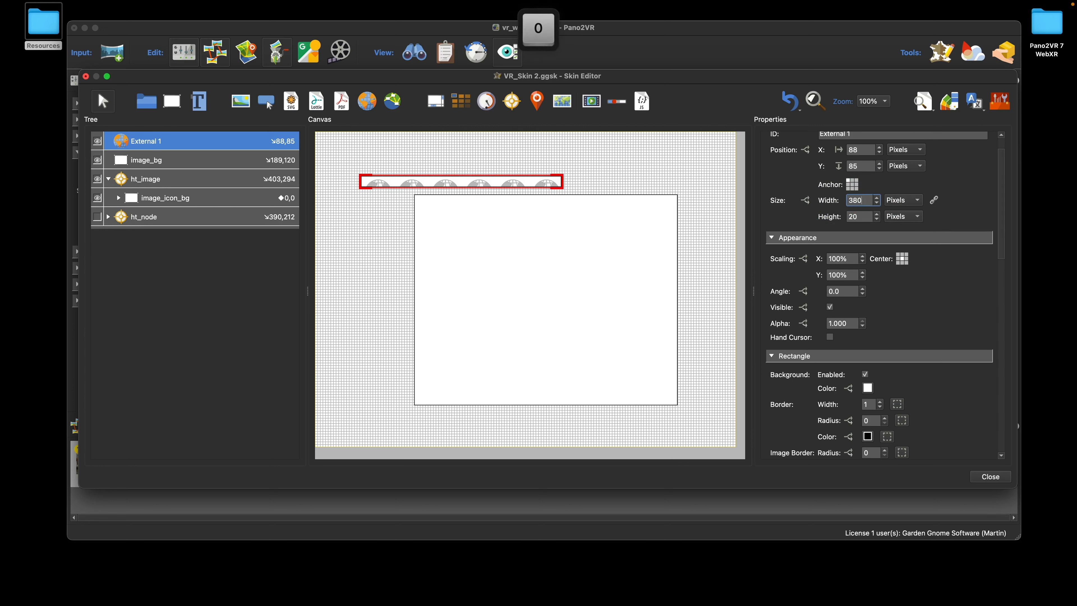
{"action": "left_click", "coordinate": [857, 214]}
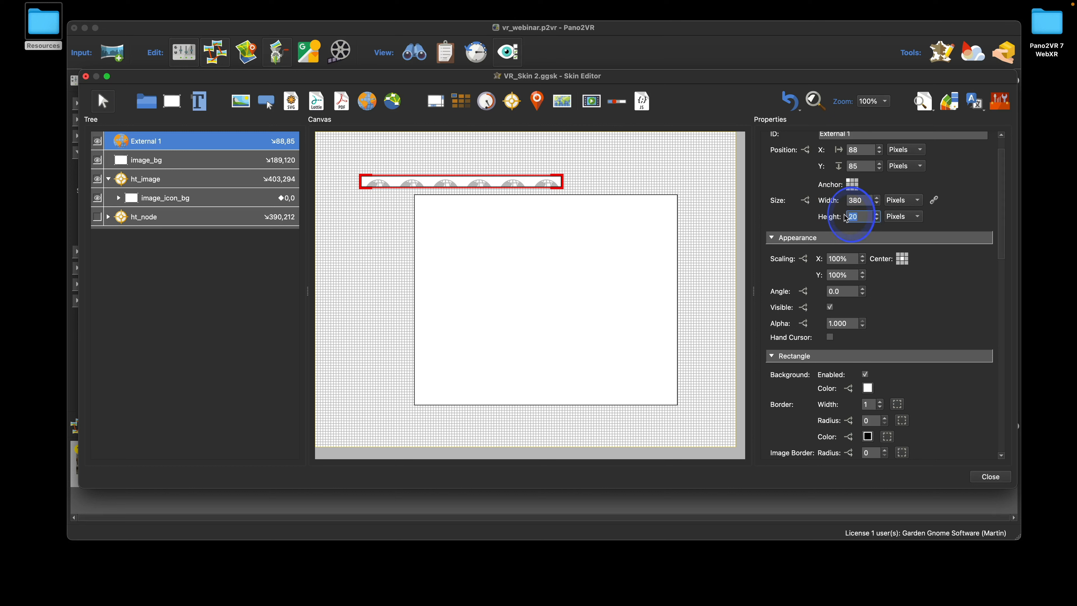
{"action": "scroll", "coordinate": [846, 219], "scroll_direction": "down", "scroll_amount": 1}
{"action": "type", "text": "280"}
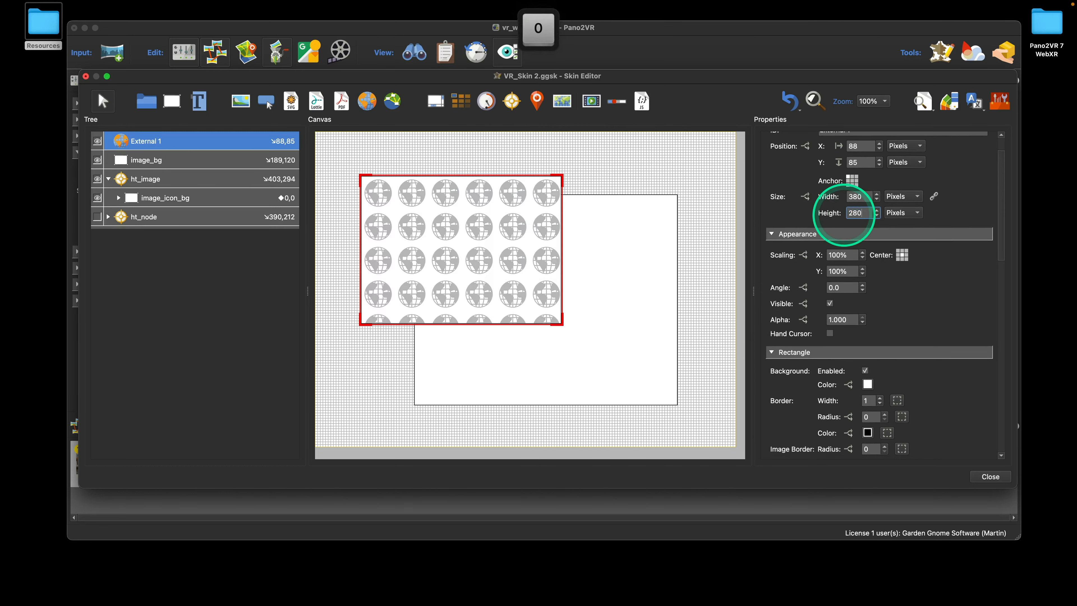
{"action": "left_click", "coordinate": [156, 148]}
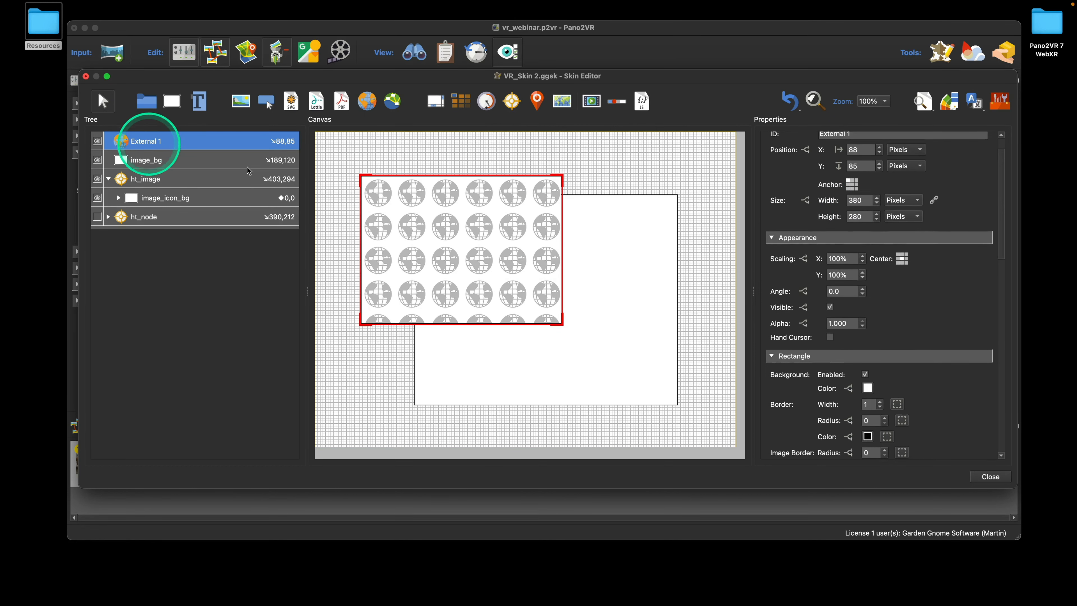
Centre External 1's anchor, nest it inside image_bg, and resize it to 480×380
{"action": "left_click", "coordinate": [854, 187]}
{"action": "left_click", "coordinate": [142, 145]}
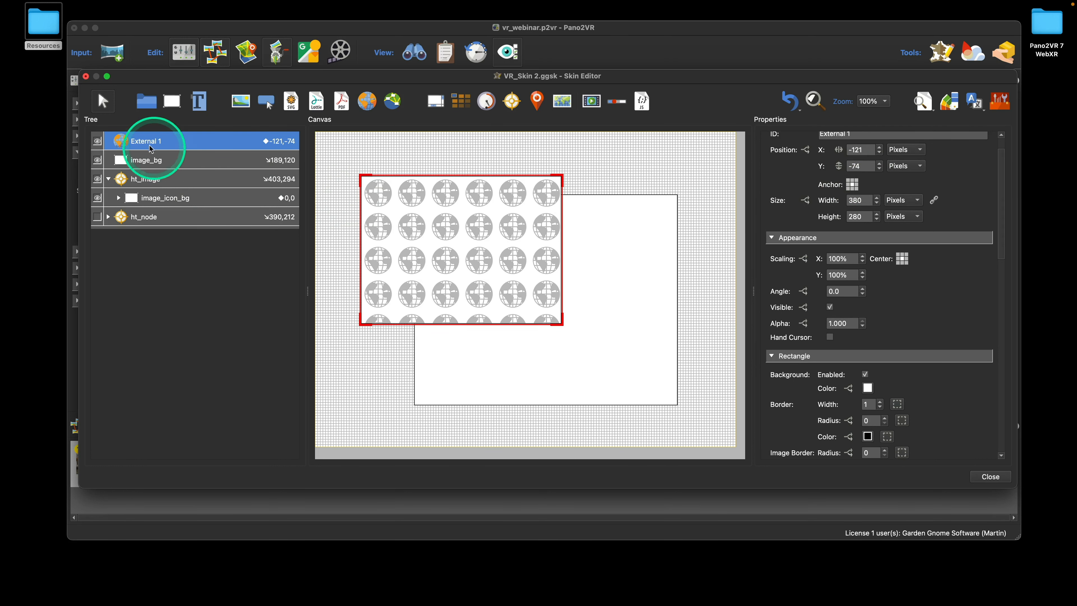
{"action": "left_click_drag", "start_coordinate": [142, 145], "coordinate": [149, 162]}
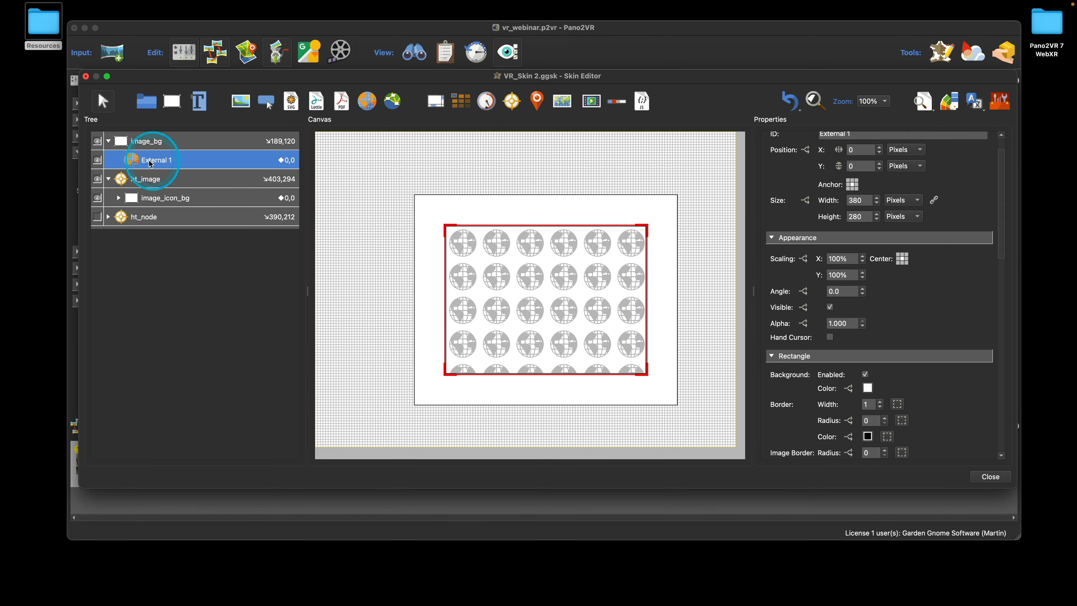
{"action": "left_click", "coordinate": [858, 200]}
{"action": "left_click_drag", "start_coordinate": [855, 209], "coordinate": [844, 201]}
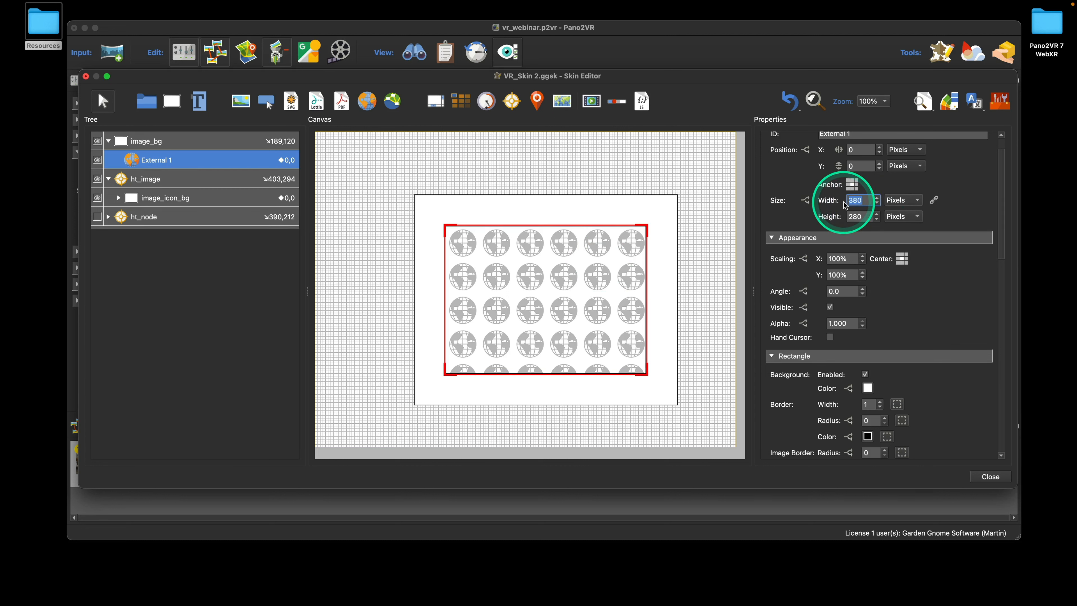
{"action": "type", "text": "480"}
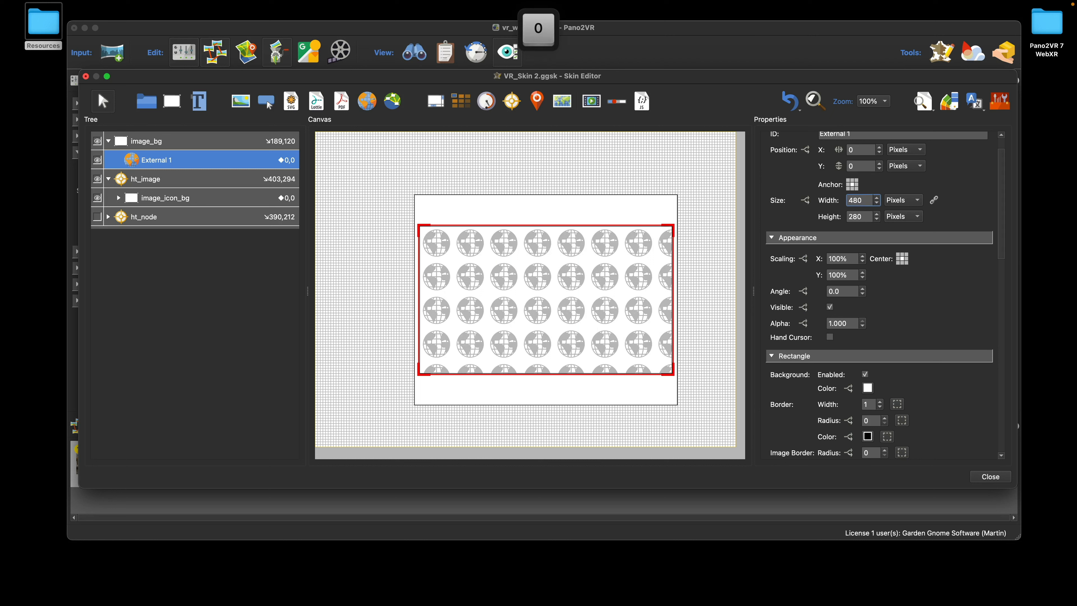
{"action": "left_click_drag", "start_coordinate": [867, 218], "coordinate": [840, 218]}
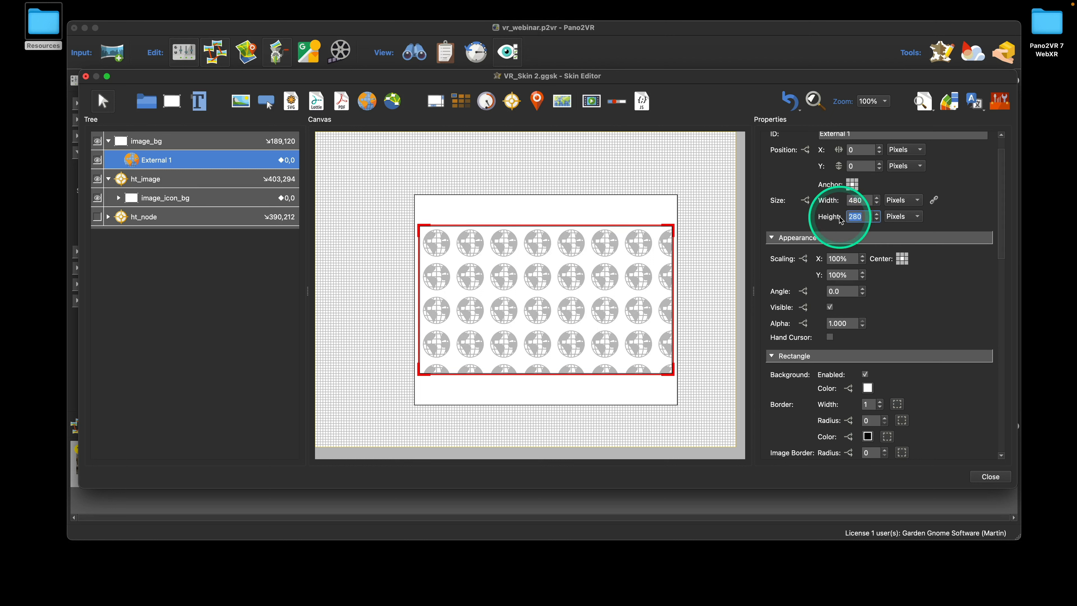
{"action": "type", "text": "380"}
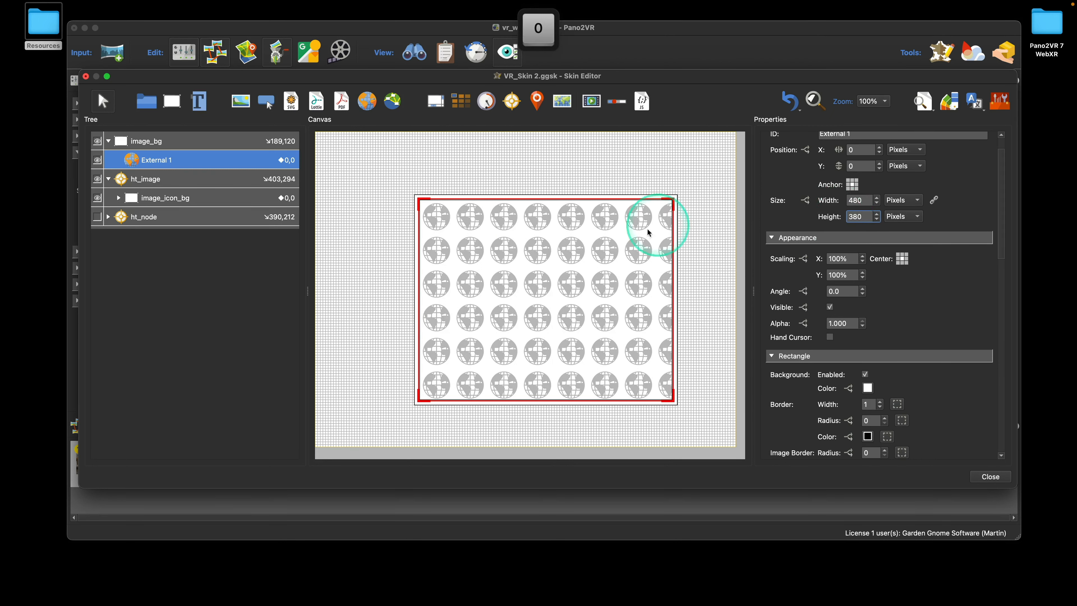
Set External 1's background colour to black and its border width to 0
{"action": "scroll", "coordinate": [897, 363], "scroll_direction": "down", "scroll_amount": 5}
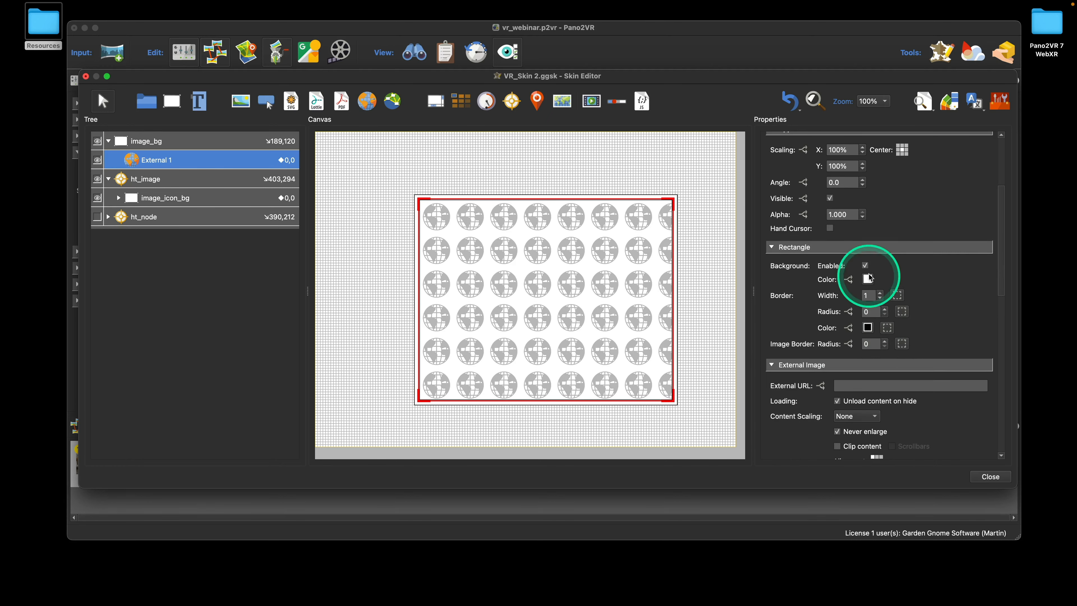
{"action": "left_click", "coordinate": [867, 278]}
{"action": "left_click", "coordinate": [420, 188]}
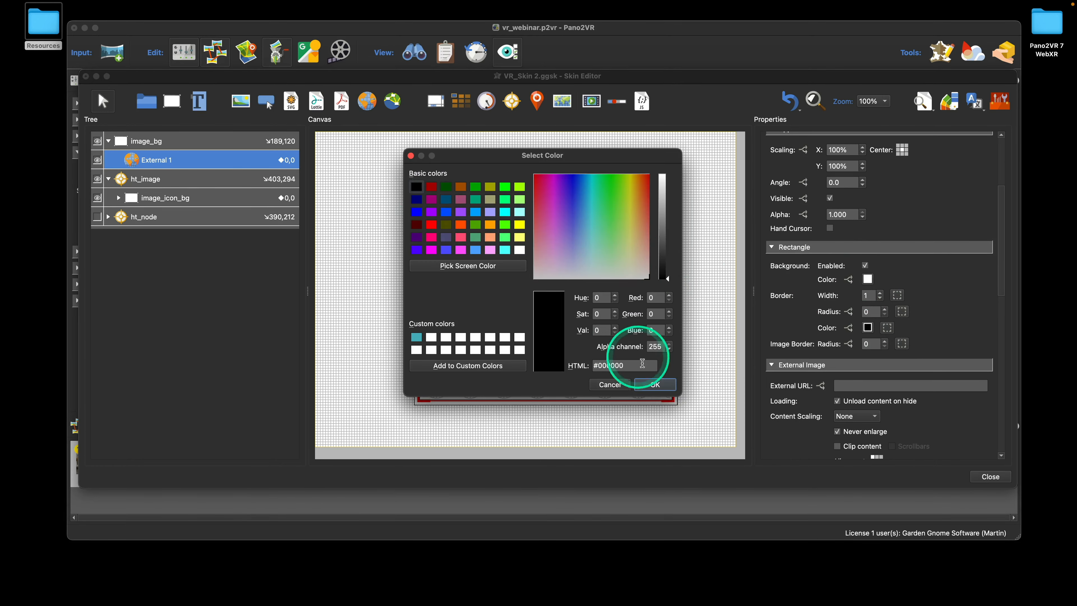
{"action": "left_click", "coordinate": [655, 384]}
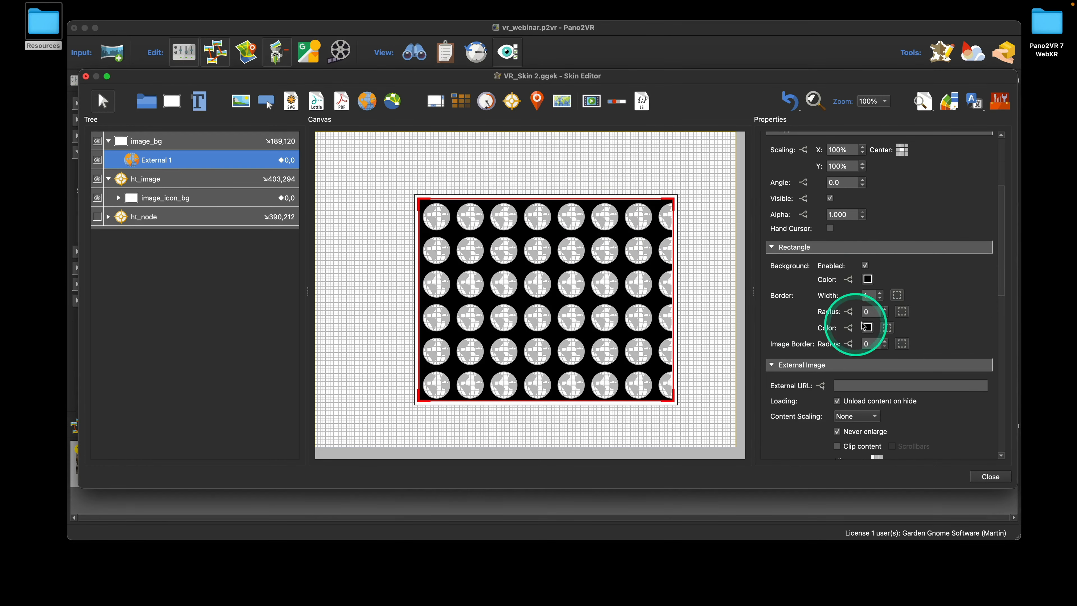
{"action": "left_click", "coordinate": [881, 300]}
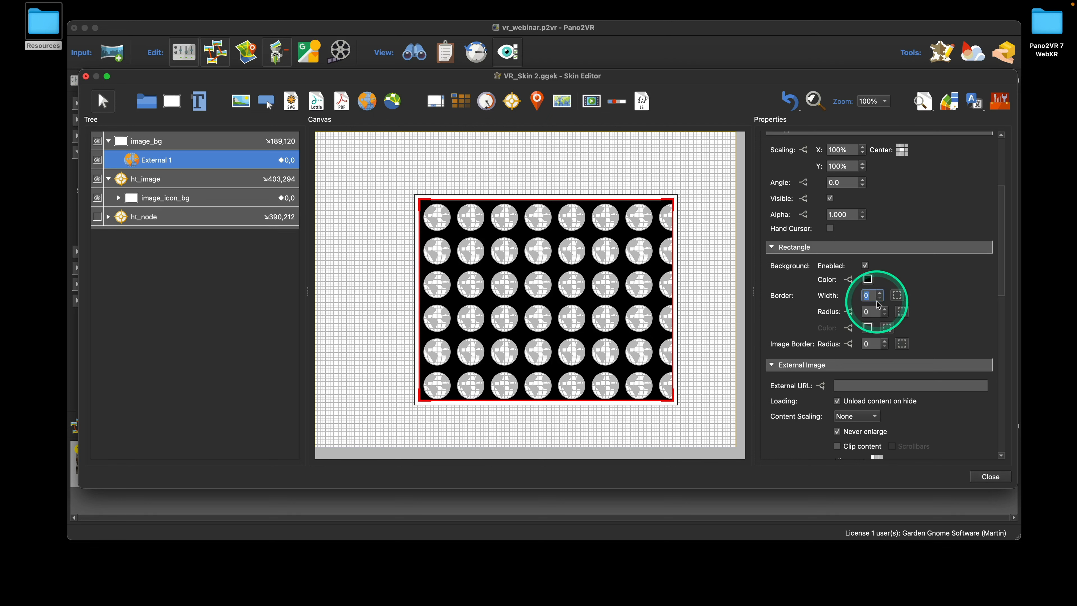
Switch External 1's background colour to white, then disable its background fill
{"action": "left_click", "coordinate": [865, 266]}
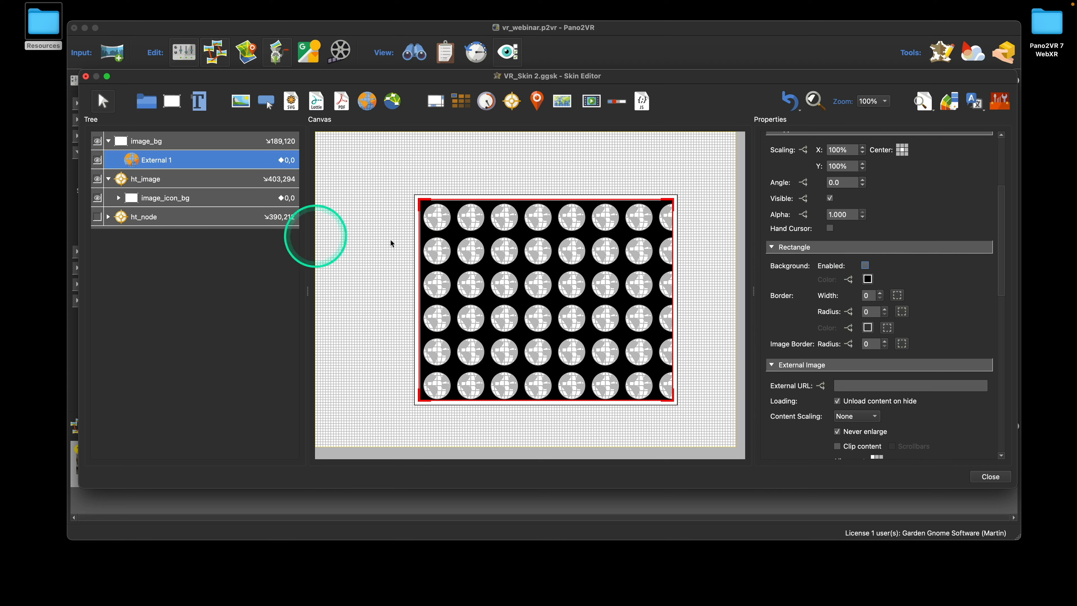
{"action": "left_click", "coordinate": [864, 265]}
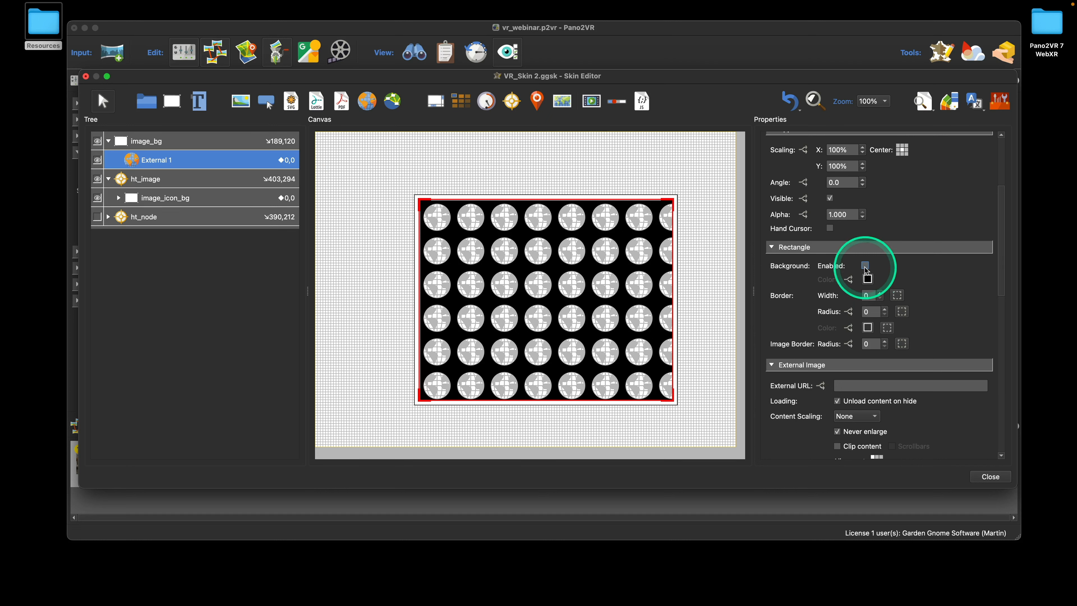
{"action": "left_click", "coordinate": [868, 279]}
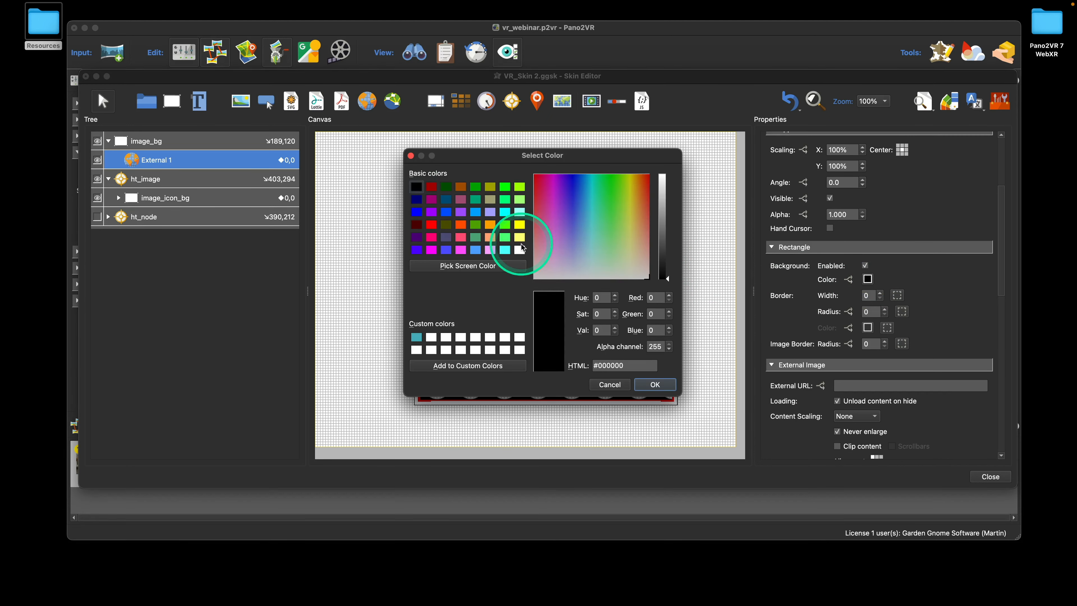
{"action": "left_click", "coordinate": [520, 250]}
{"action": "left_click", "coordinate": [657, 384]}
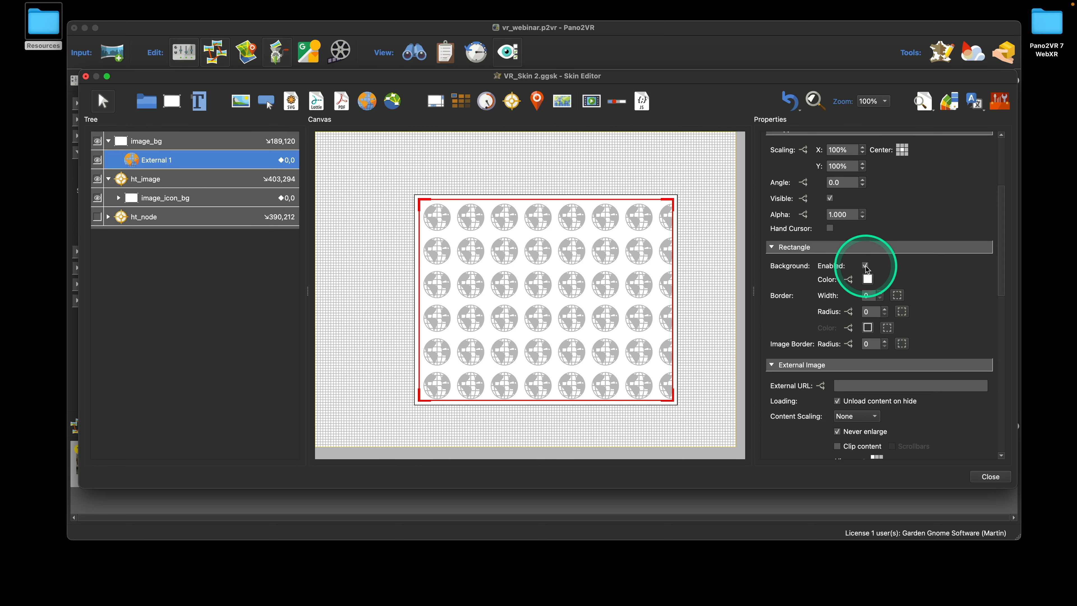
{"action": "left_click", "coordinate": [866, 265]}
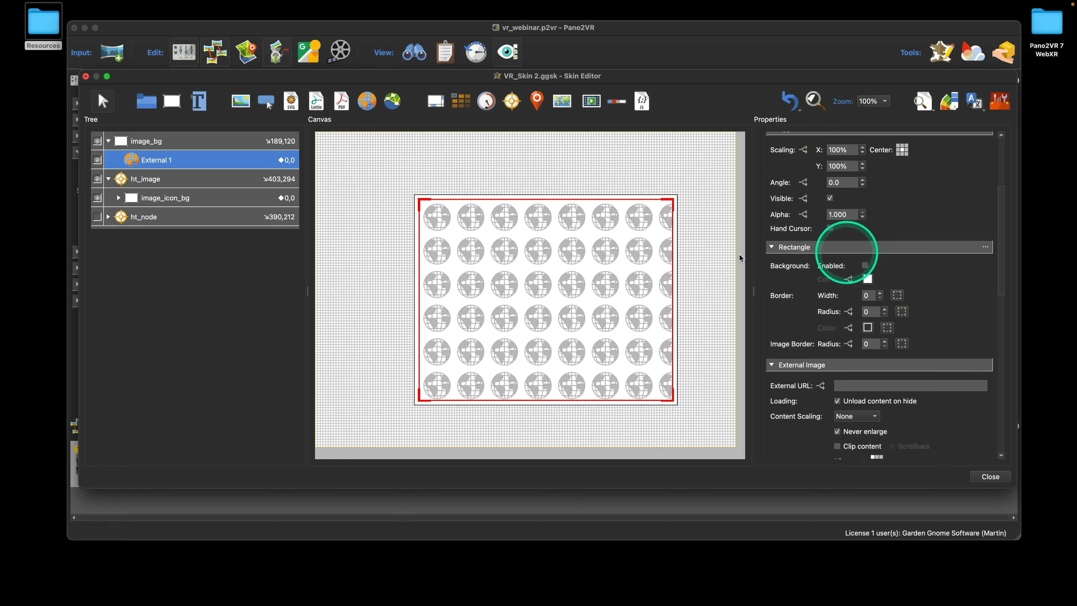
Give image_bg a black background with alpha 200
{"action": "left_click", "coordinate": [154, 142]}
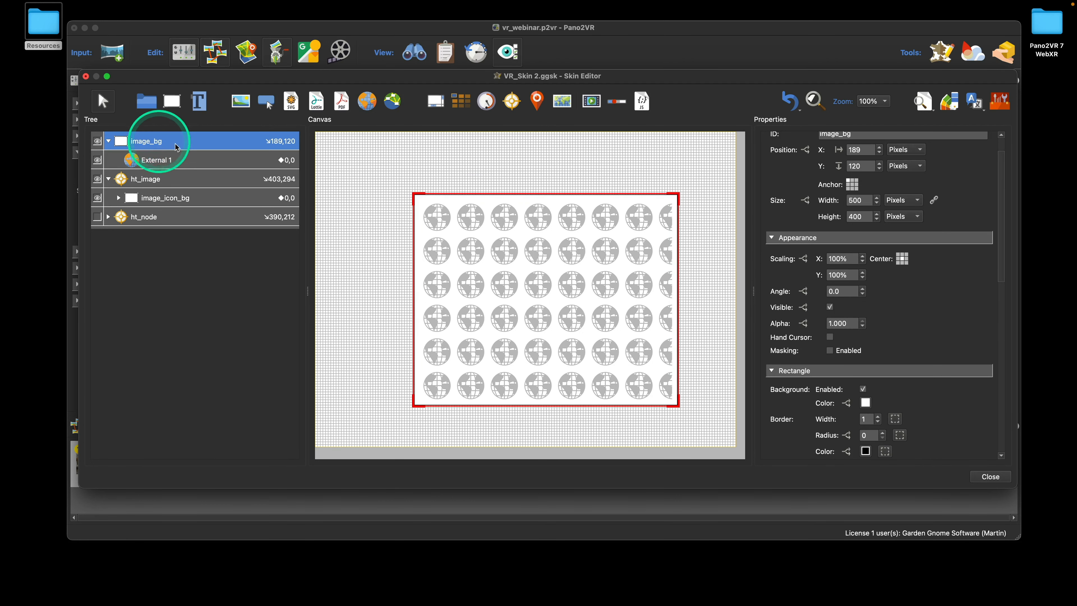
{"action": "left_click", "coordinate": [209, 161]}
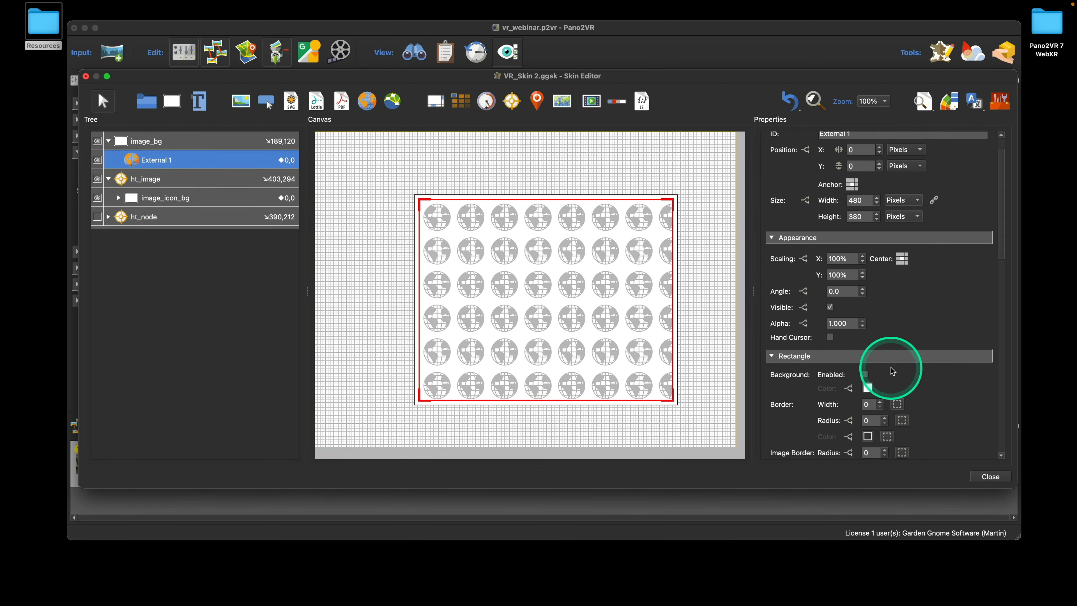
{"action": "left_click", "coordinate": [229, 140]}
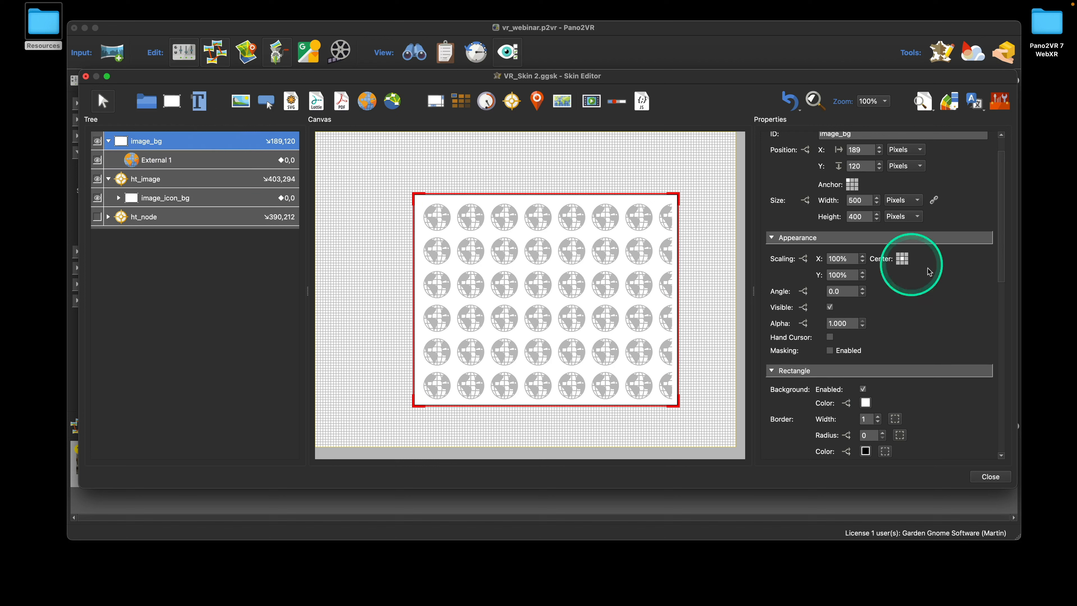
{"action": "scroll", "coordinate": [912, 266], "scroll_direction": "down", "scroll_amount": 5}
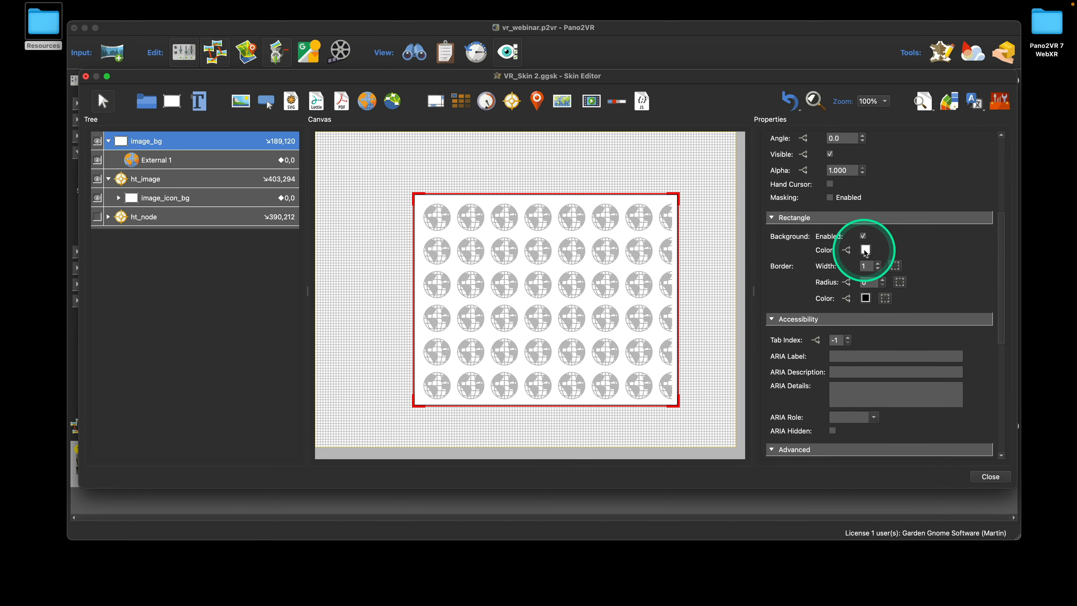
{"action": "left_click", "coordinate": [865, 250]}
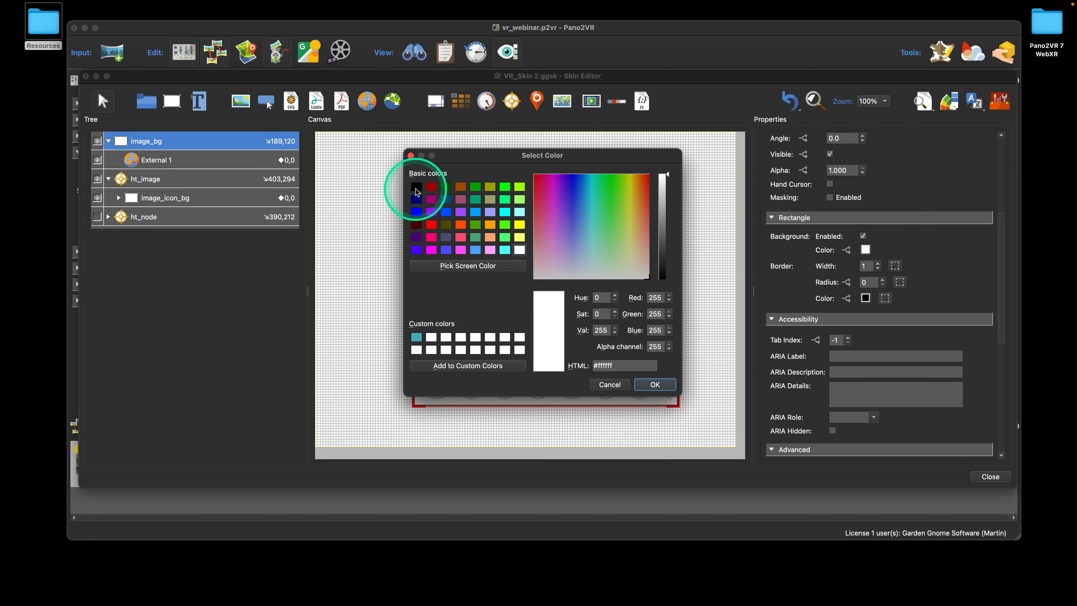
{"action": "left_click", "coordinate": [417, 187]}
{"action": "double_click", "coordinate": [652, 347]}
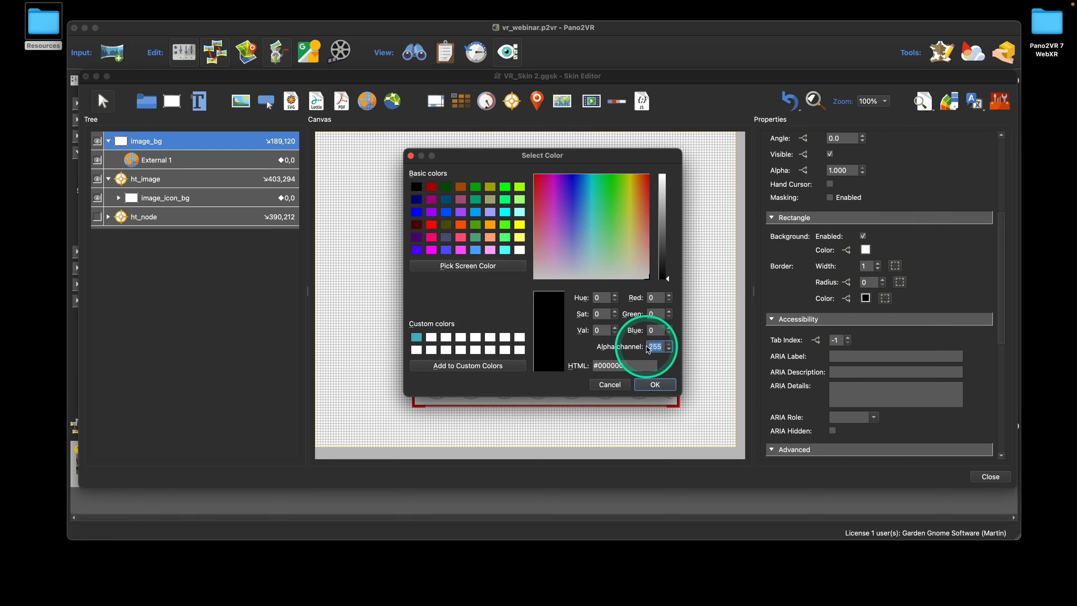
{"action": "type", "text": "200"}
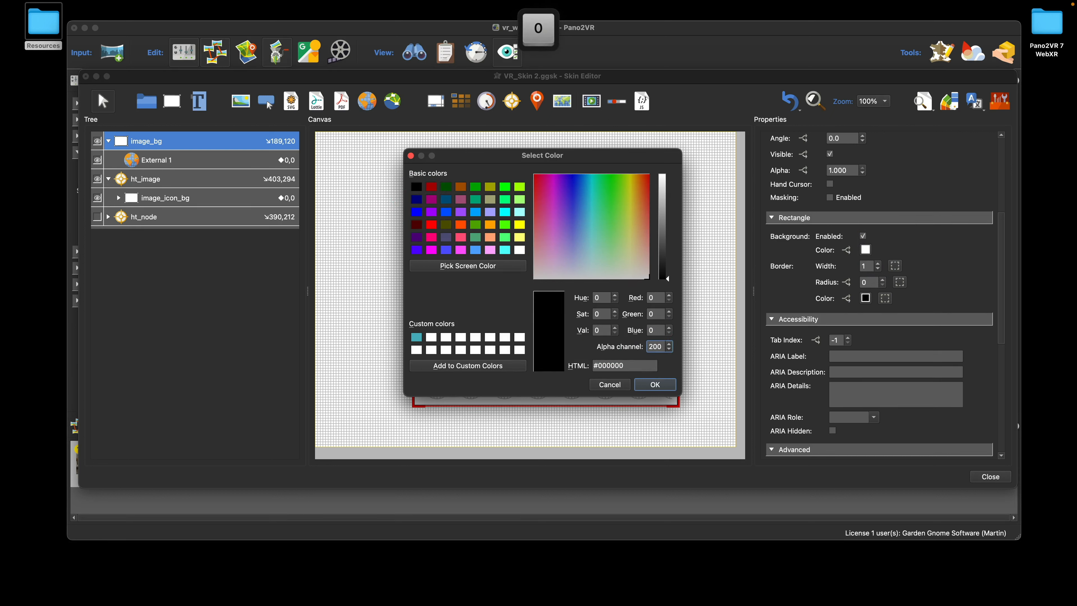
{"action": "left_click", "coordinate": [662, 383]}
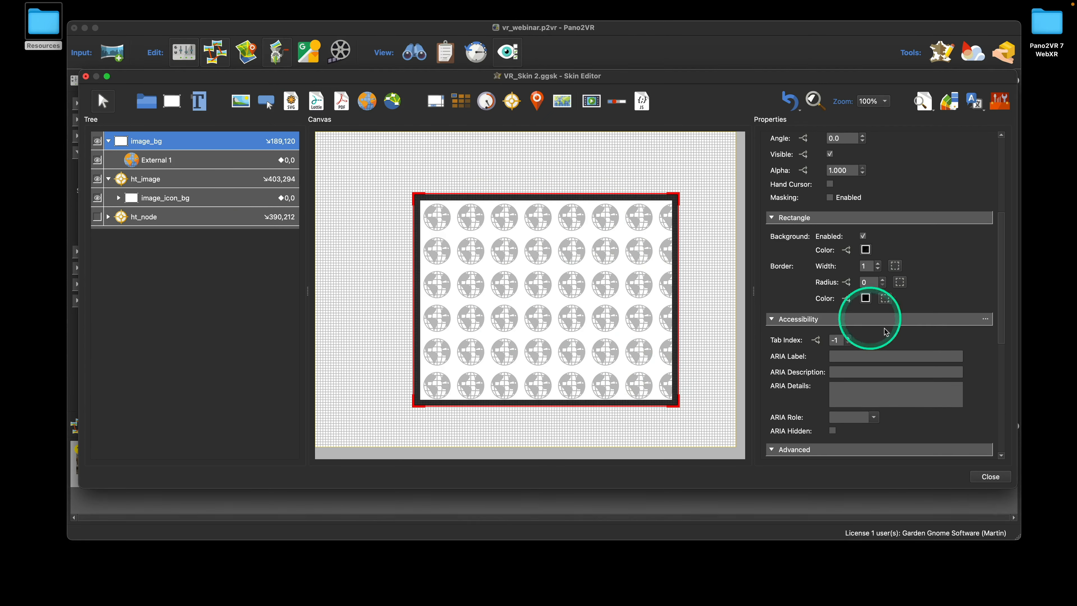
Set image_bg's border width to 0 and corner radius to 20
{"action": "scroll", "coordinate": [921, 305], "scroll_direction": "down", "scroll_amount": 2}
{"action": "left_click", "coordinate": [878, 255]}
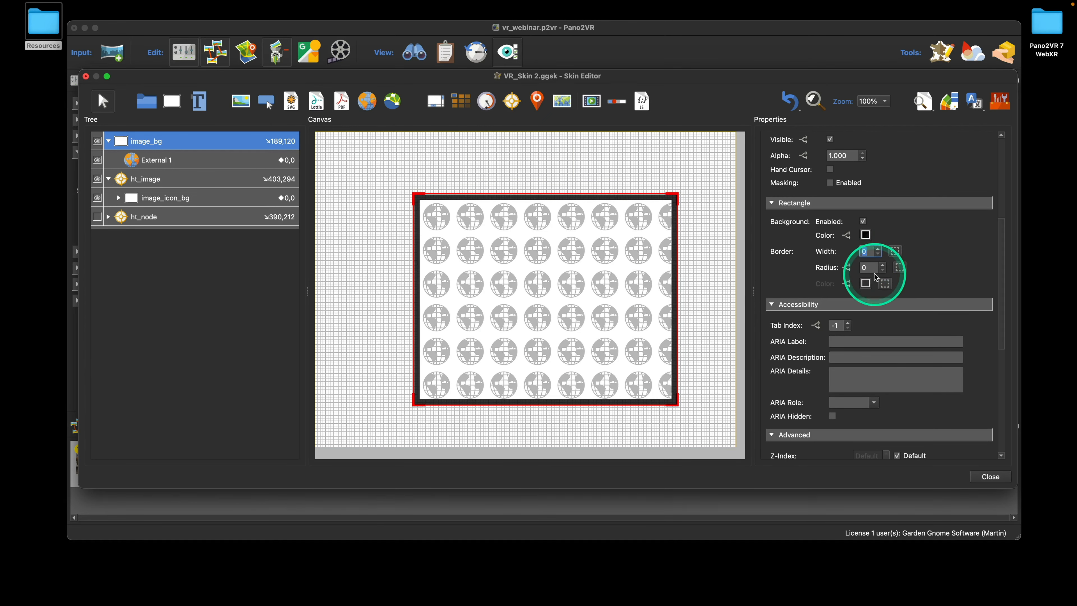
{"action": "left_click", "coordinate": [859, 271]}
{"action": "type", "text": "20"}
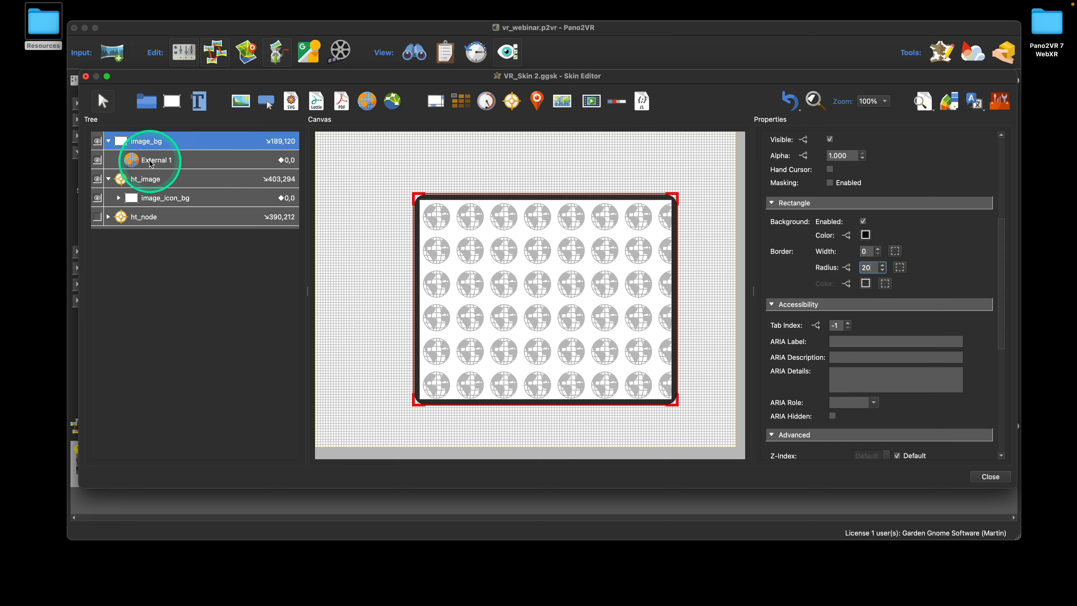
{"action": "left_click", "coordinate": [146, 147]}
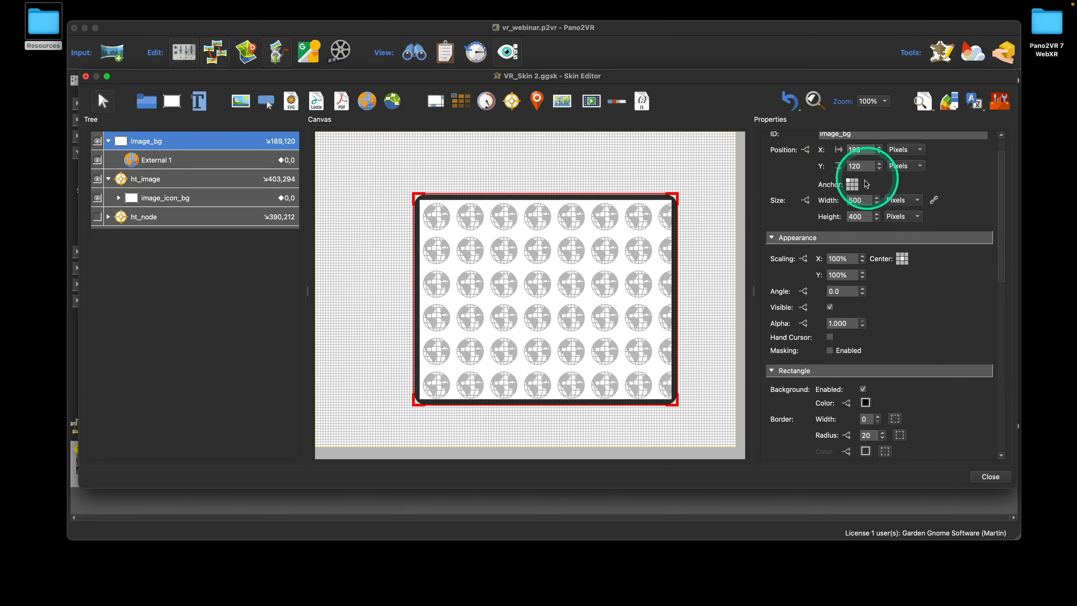
Centre image_bg's anchor and nest it inside ht_image
{"action": "left_click", "coordinate": [853, 183]}
{"action": "scroll", "coordinate": [880, 189], "scroll_direction": "up", "scroll_amount": 2}
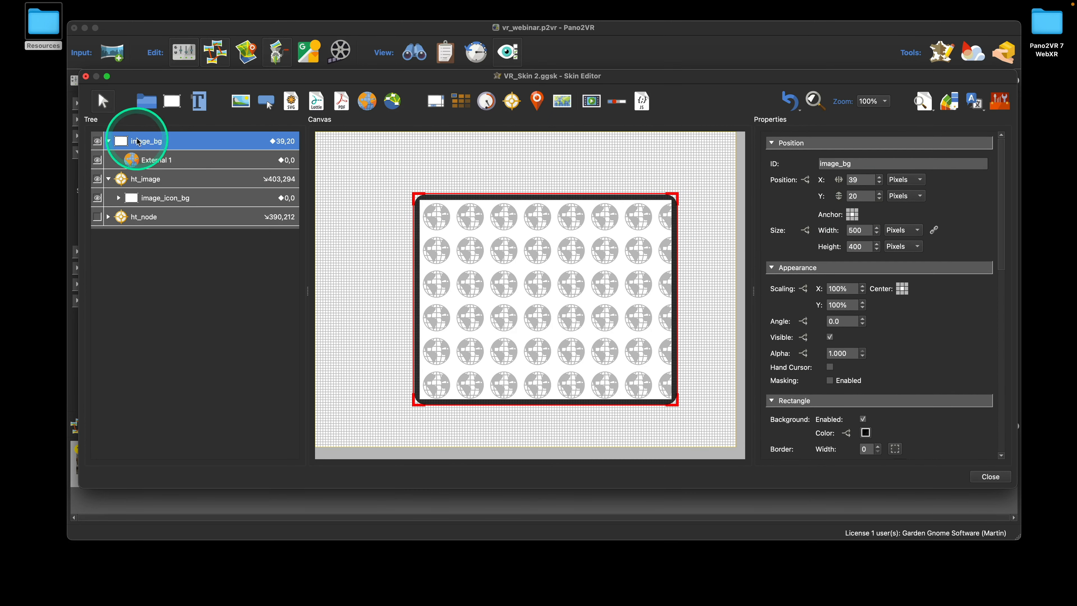
{"action": "key", "text": "alt"}
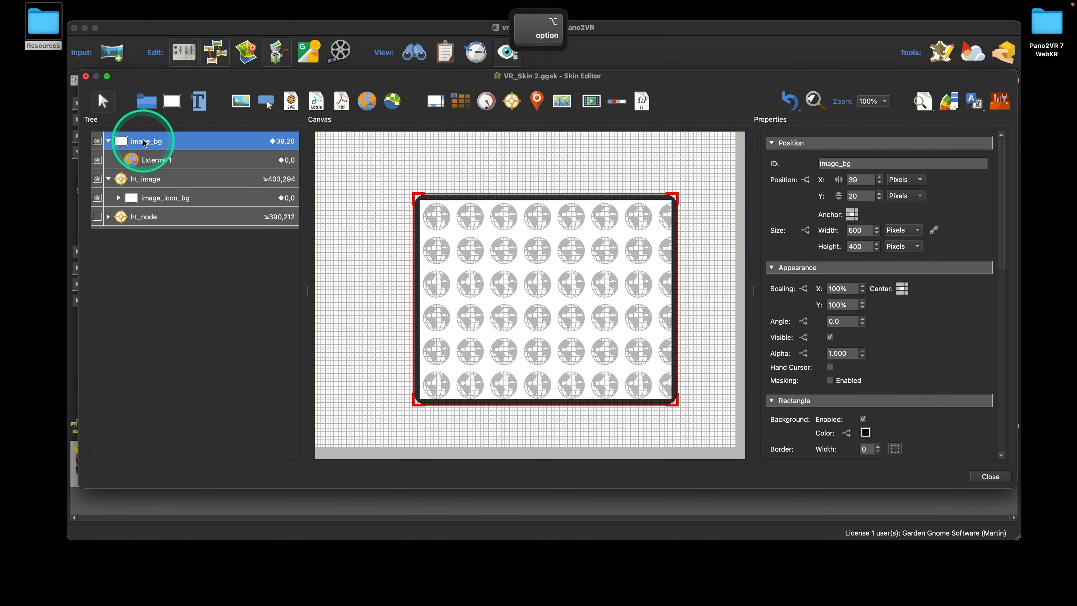
{"action": "left_click_drag", "start_coordinate": [145, 144], "coordinate": [149, 188]}
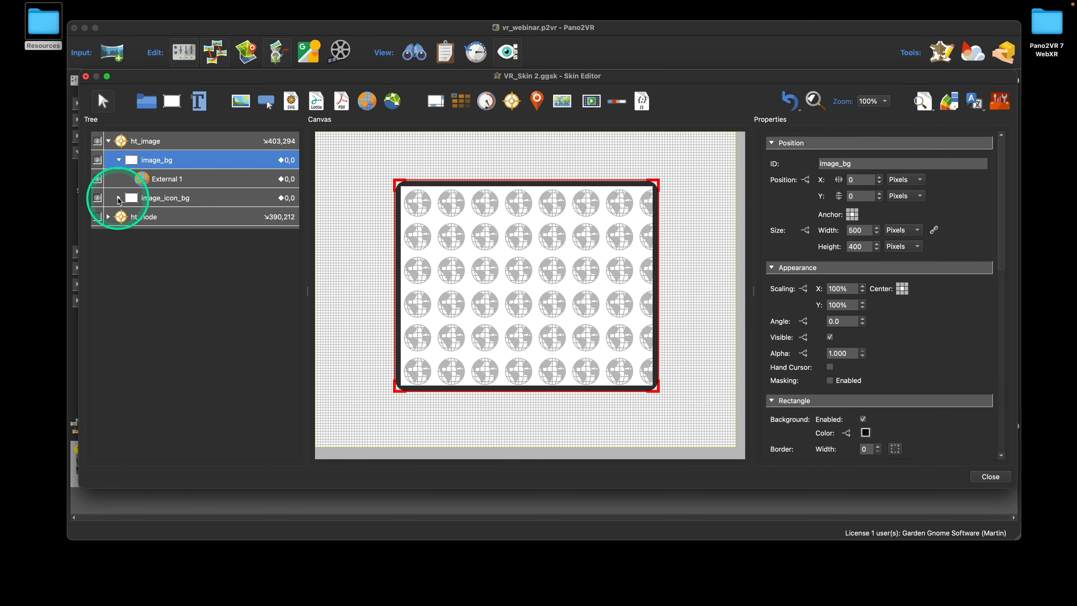
Undo a stray move of image_icon_bg and begin renaming External 1 to image_popup
{"action": "left_click_drag", "start_coordinate": [120, 201], "coordinate": [137, 181]}
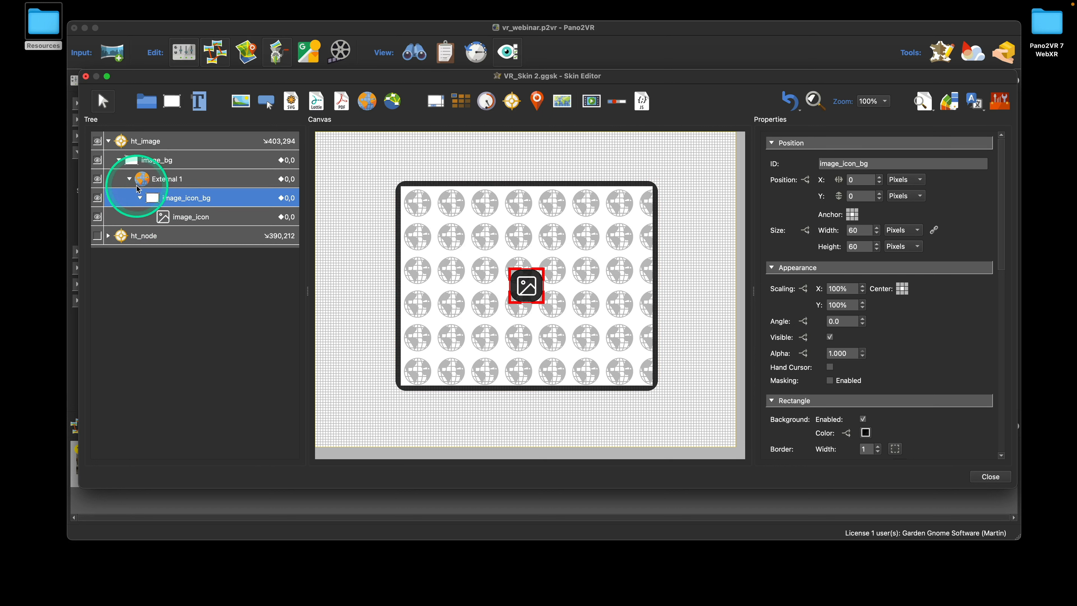
{"action": "key", "text": "super+z"}
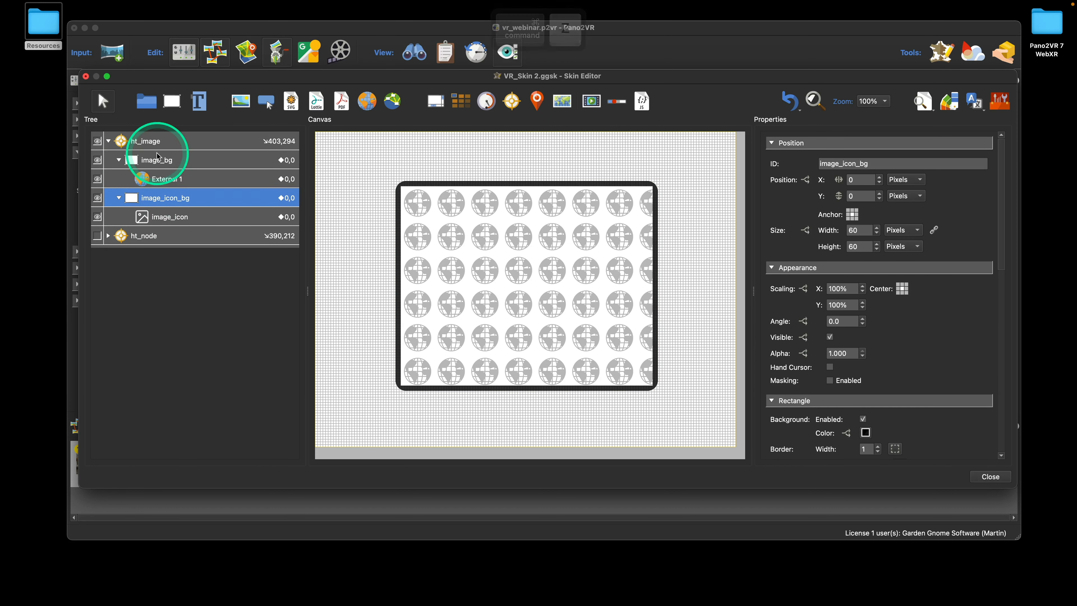
{"action": "double_click", "coordinate": [174, 179]}
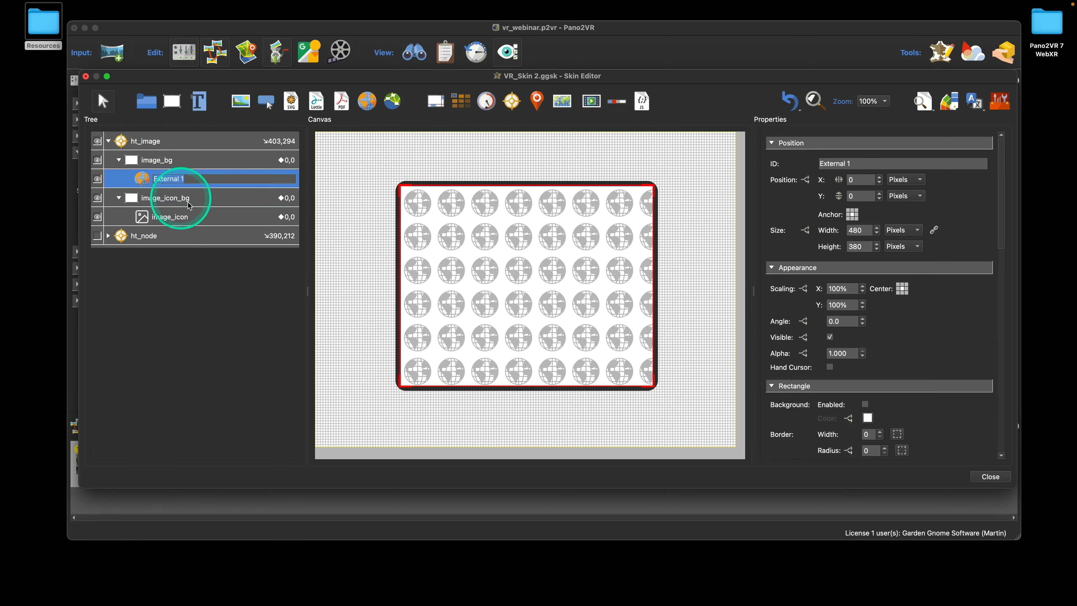
{"action": "type", "text": "im"}
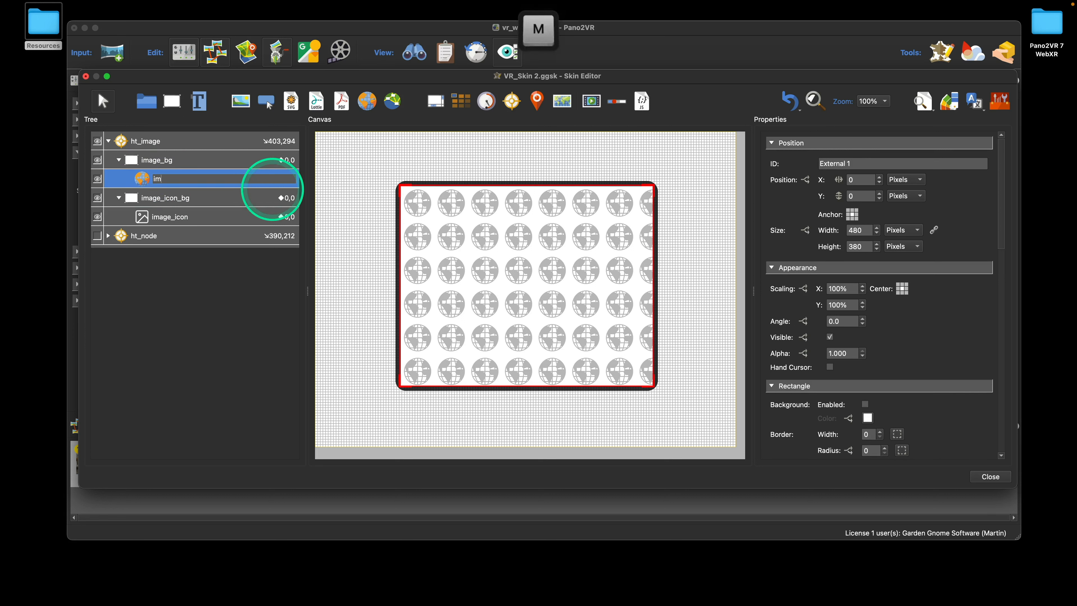
{"action": "type", "text": "age_pop"}
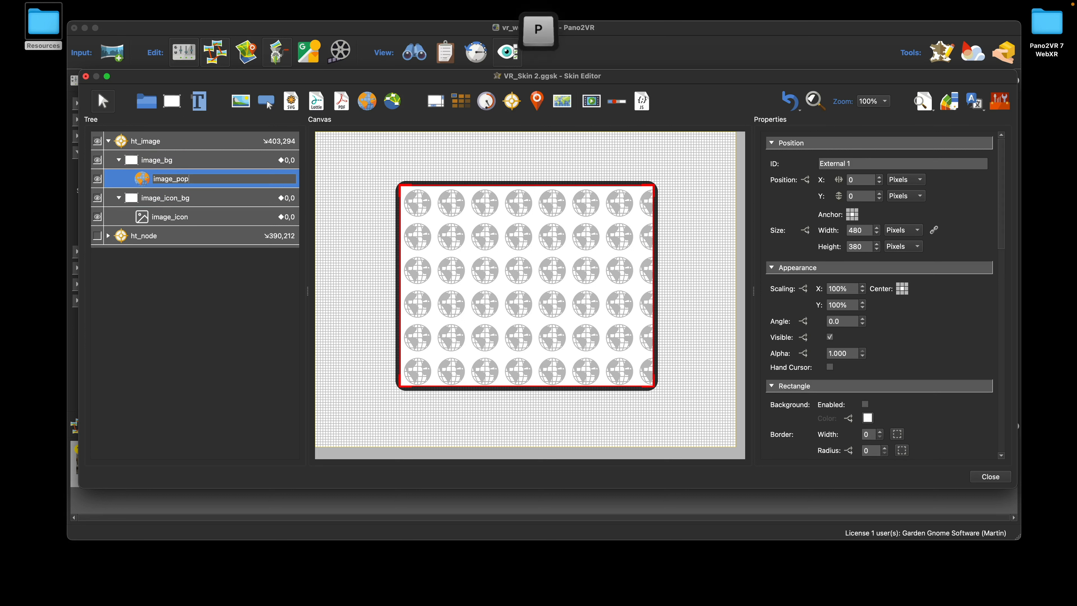
{"action": "type", "text": "up"}
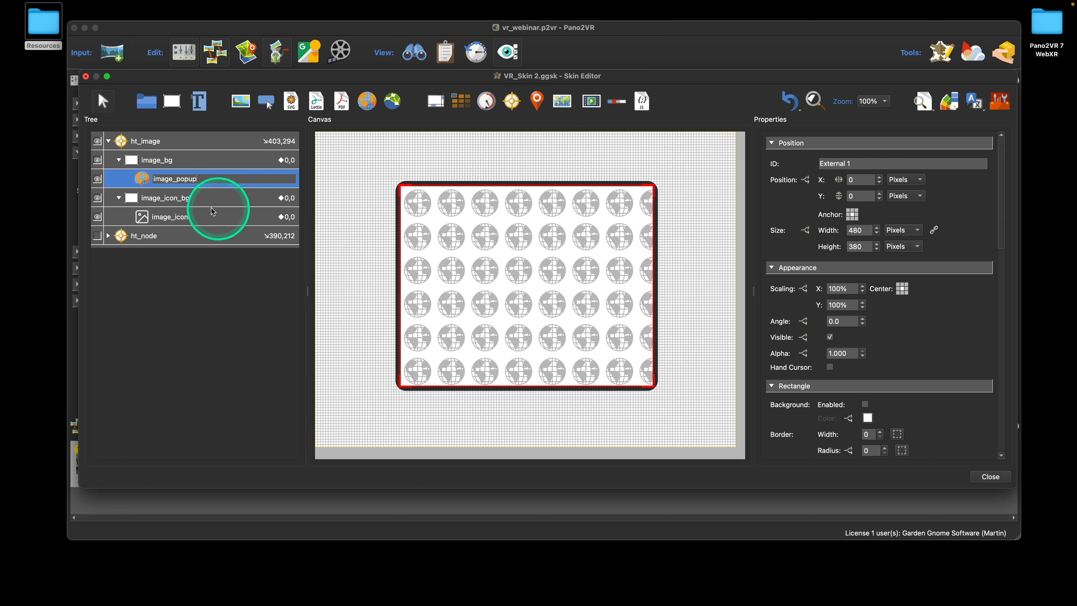
Confirm the image_popup name and set image_bg's alpha to 0.000
{"action": "left_click", "coordinate": [180, 201]}
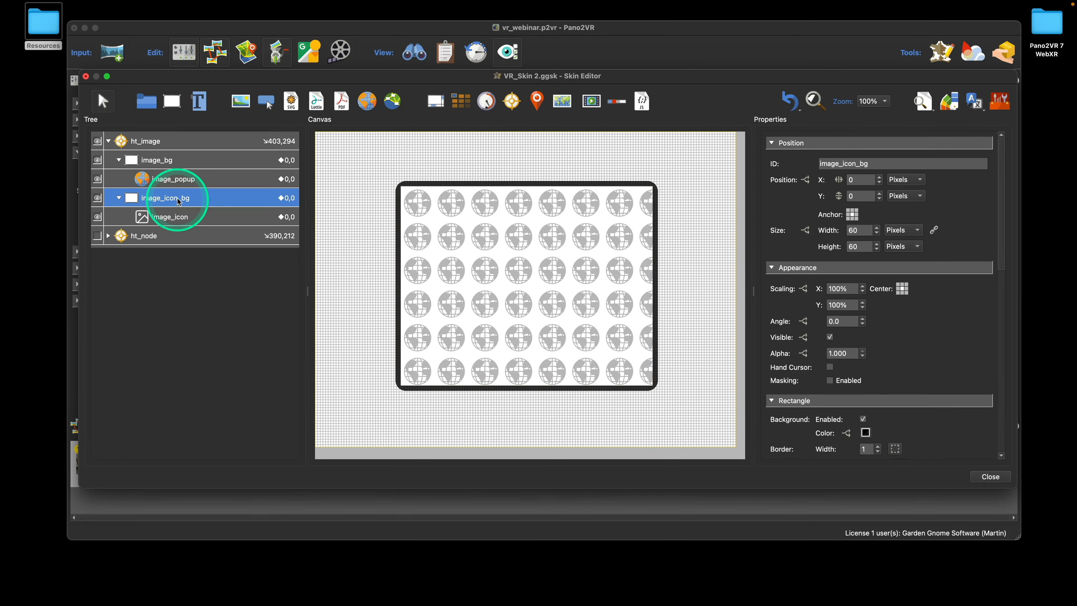
{"action": "left_click", "coordinate": [189, 160]}
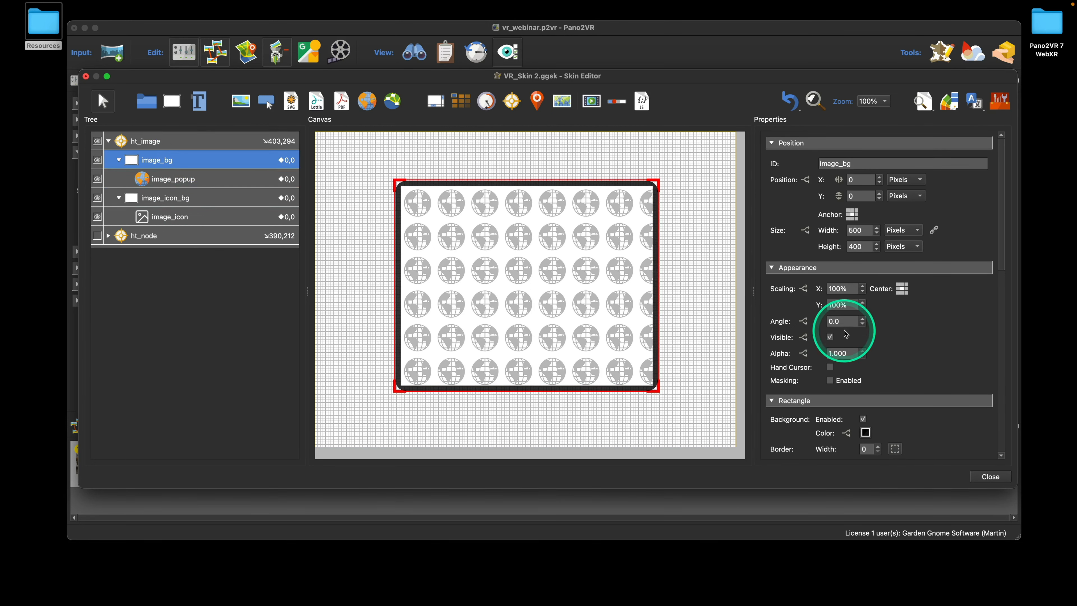
{"action": "double_click", "coordinate": [839, 289]}
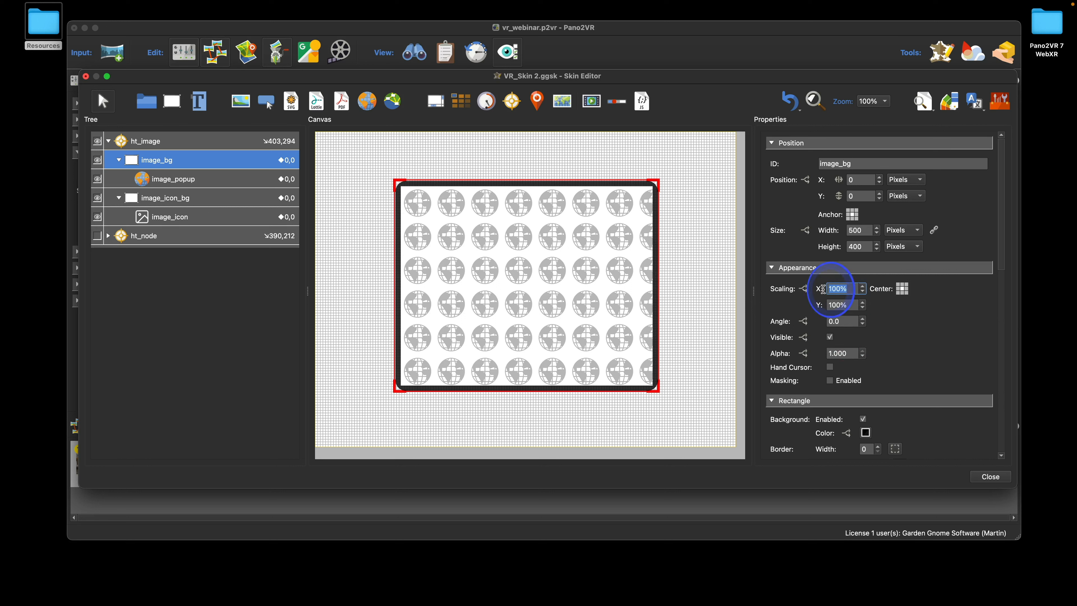
{"action": "type", "text": "0"}
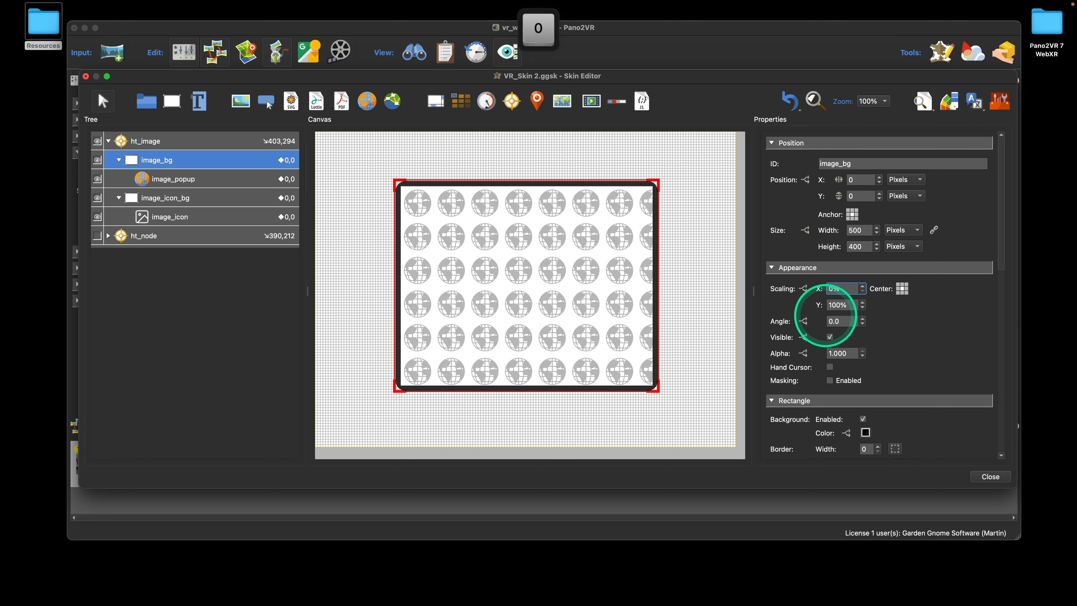
{"action": "type", "text": "100"}
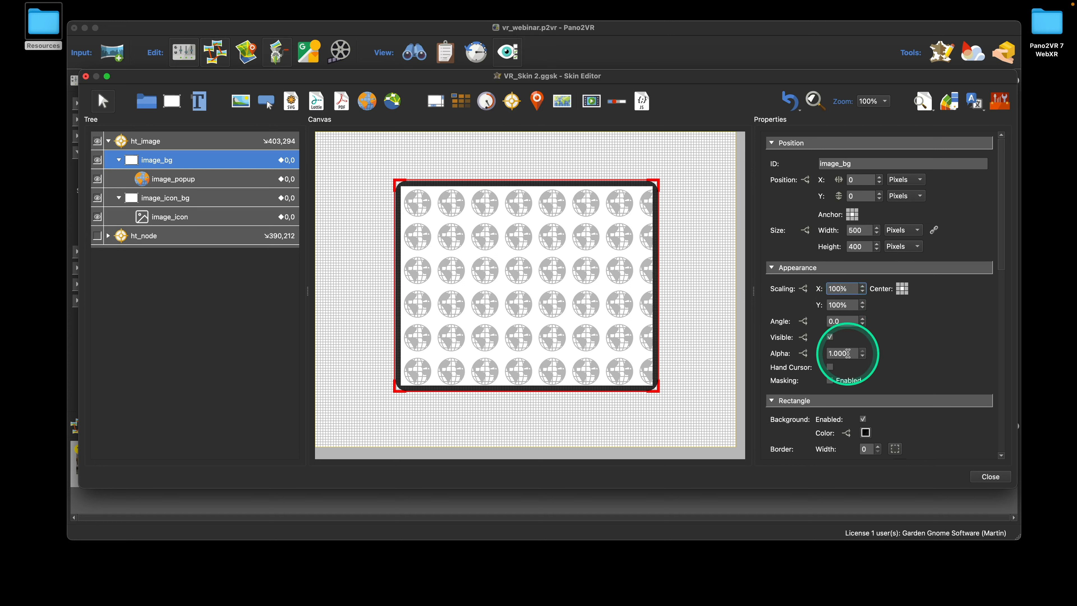
{"action": "double_click", "coordinate": [831, 354]}
{"action": "type", "text": "0"}
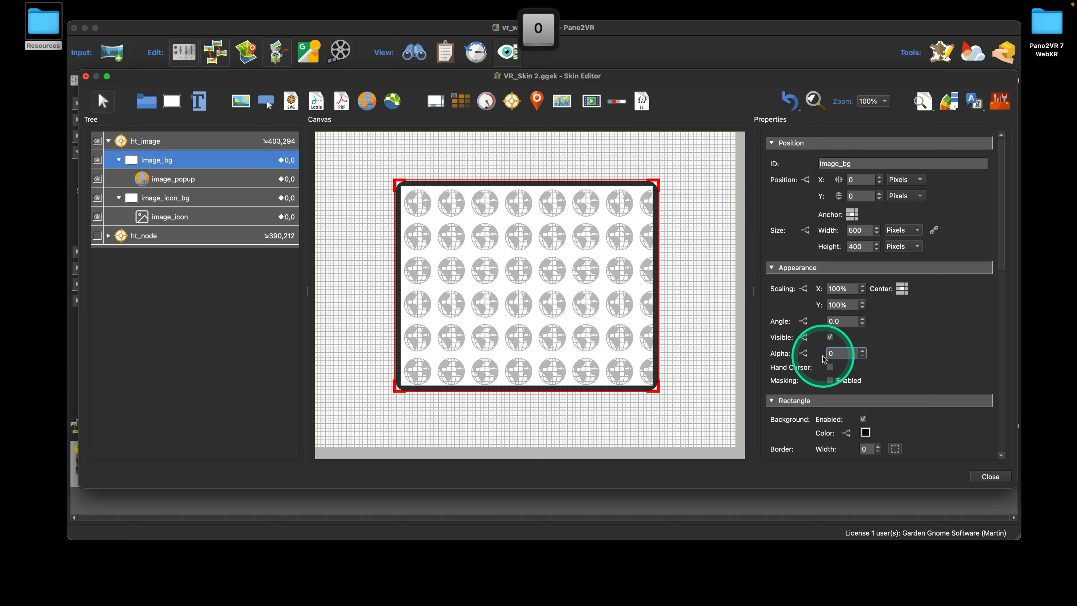
{"action": "left_click", "coordinate": [921, 345]}
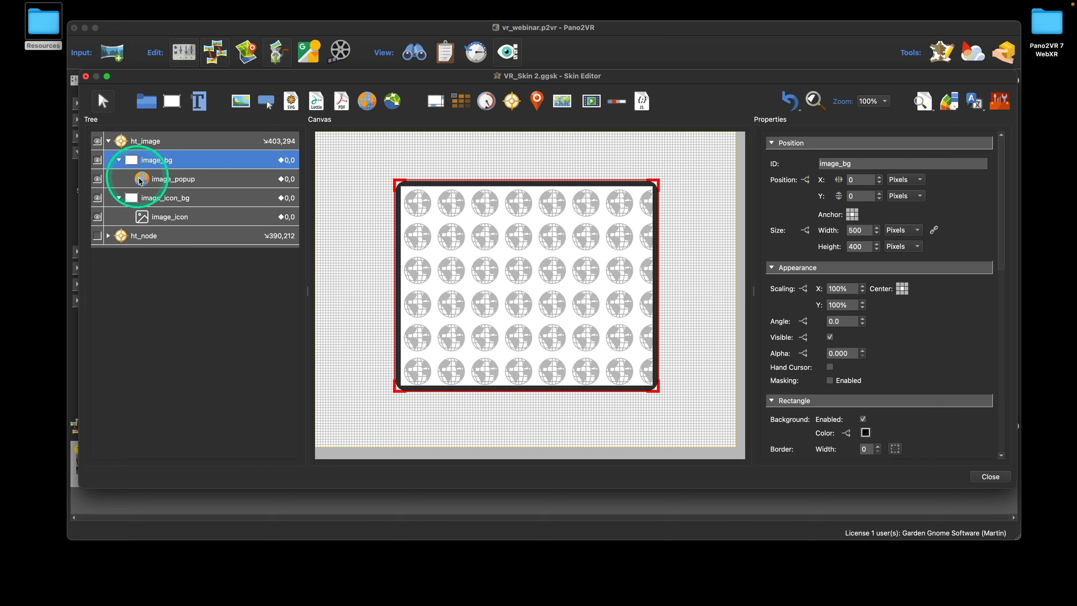
Add a Mouse Click action on image_icon_bg changing image_popup's alpha to 1.000 over 0.200 s, Ease Out
{"action": "left_click", "coordinate": [178, 202]}
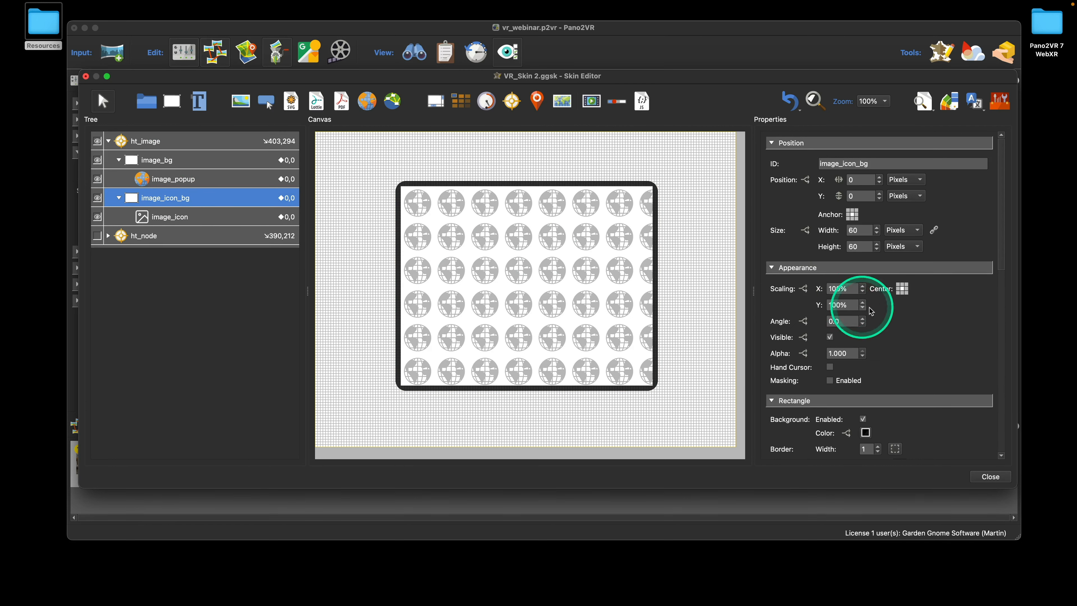
{"action": "scroll", "coordinate": [911, 312], "scroll_direction": "down", "scroll_amount": 10}
{"action": "double_click", "coordinate": [780, 341]}
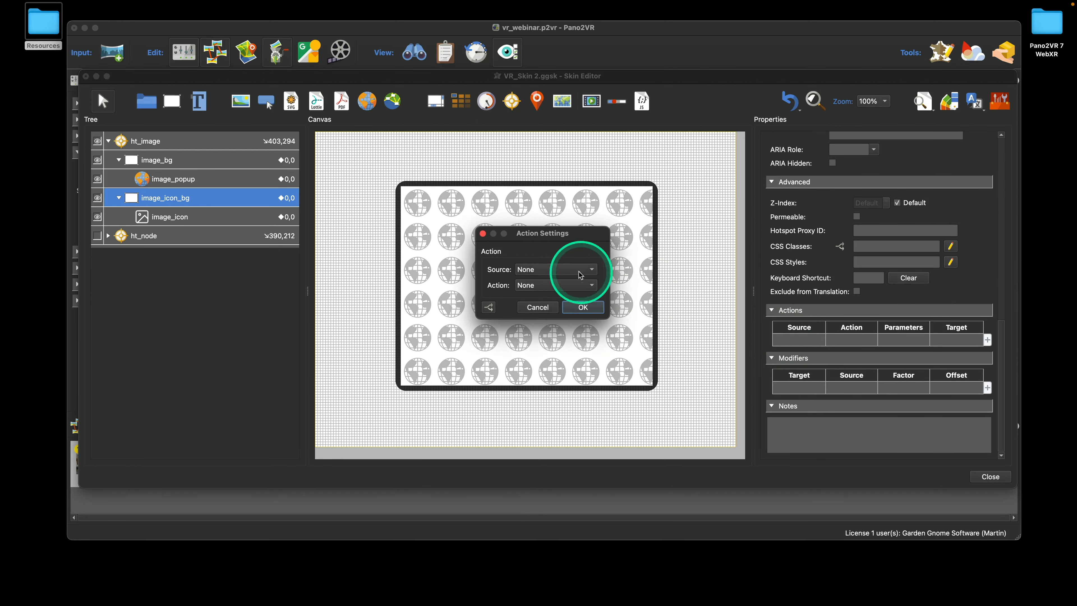
{"action": "left_click", "coordinate": [570, 270]}
{"action": "left_click", "coordinate": [581, 285]}
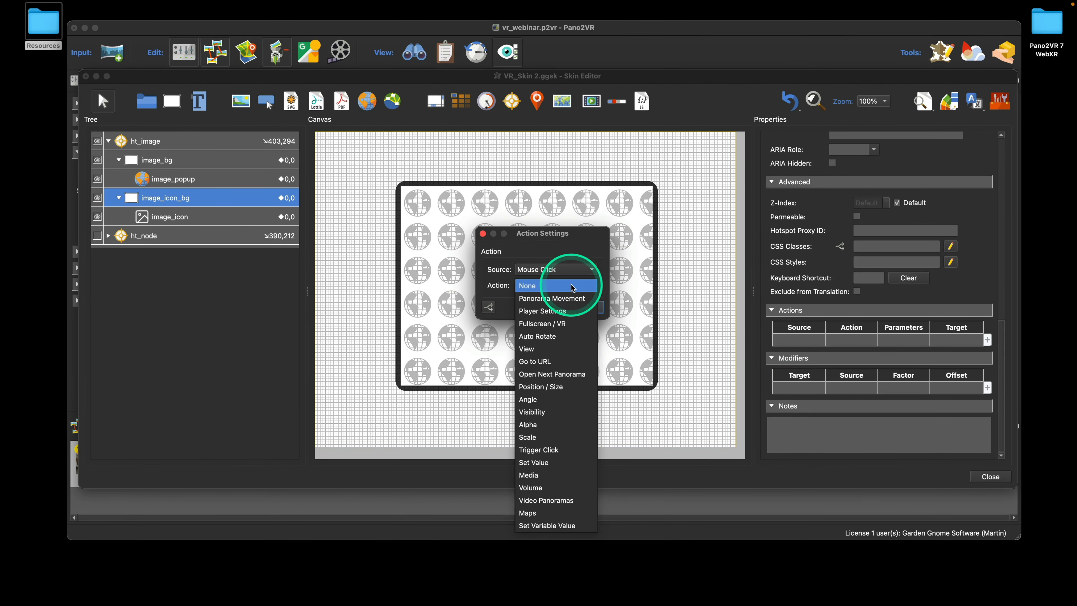
{"action": "left_click", "coordinate": [578, 424]}
{"action": "left_click", "coordinate": [559, 301]}
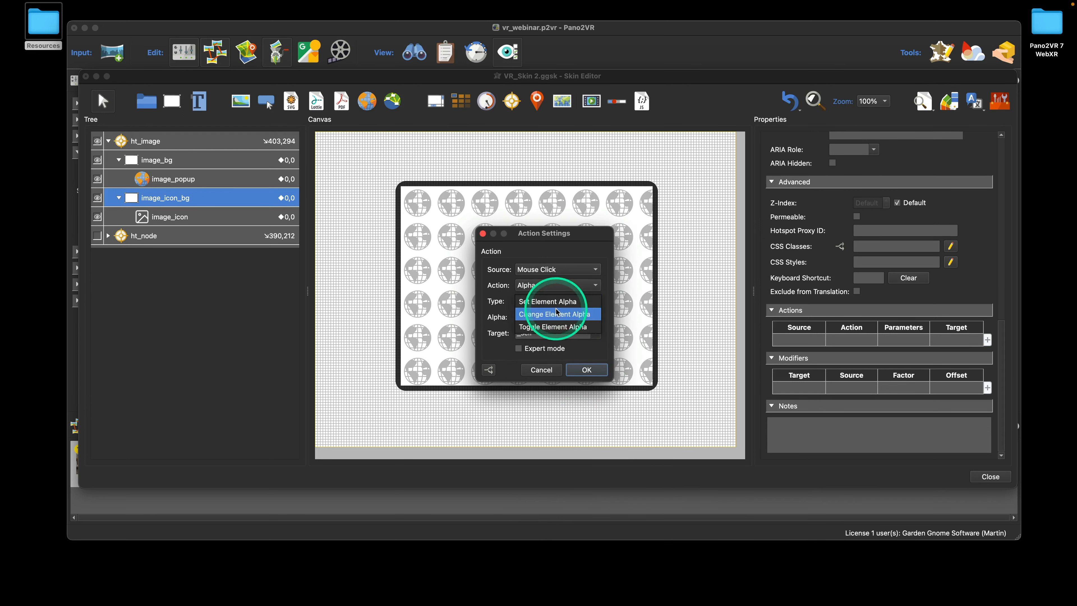
{"action": "left_click", "coordinate": [559, 310]}
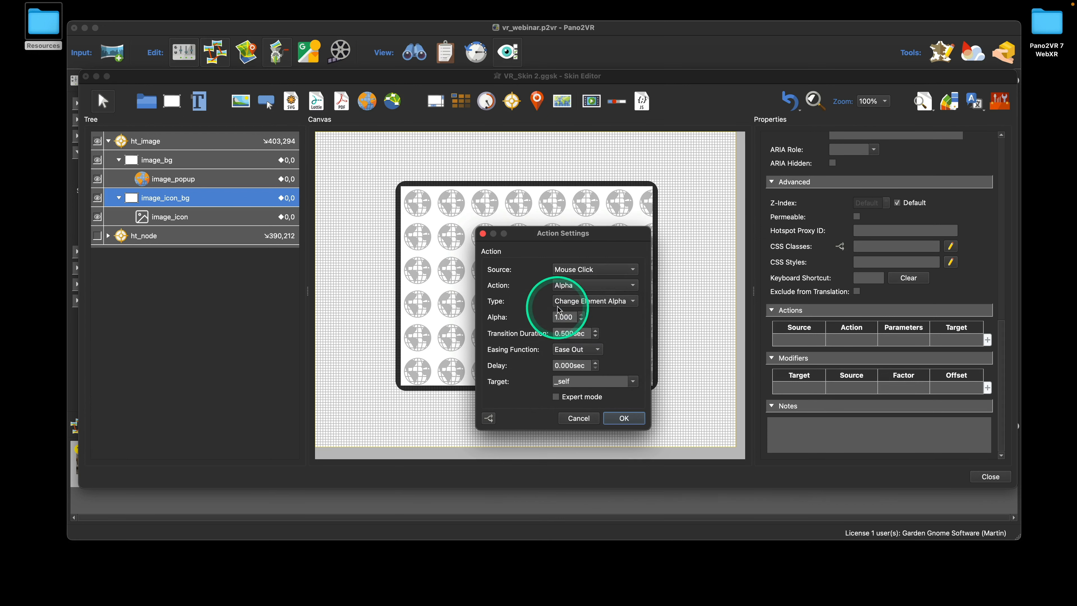
{"action": "left_click", "coordinate": [566, 333]}
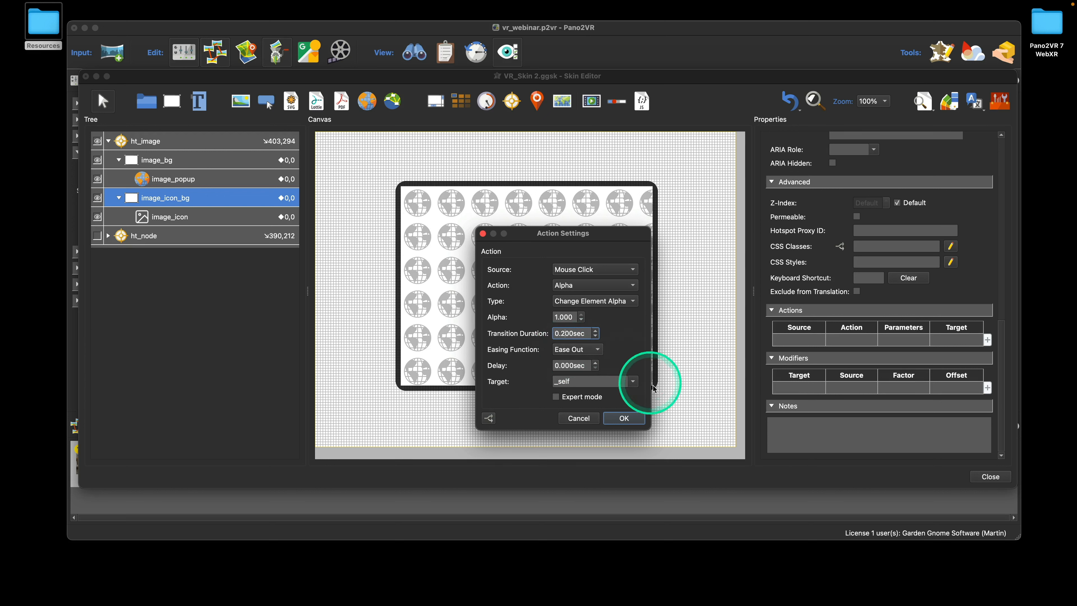
{"action": "left_click", "coordinate": [634, 382]}
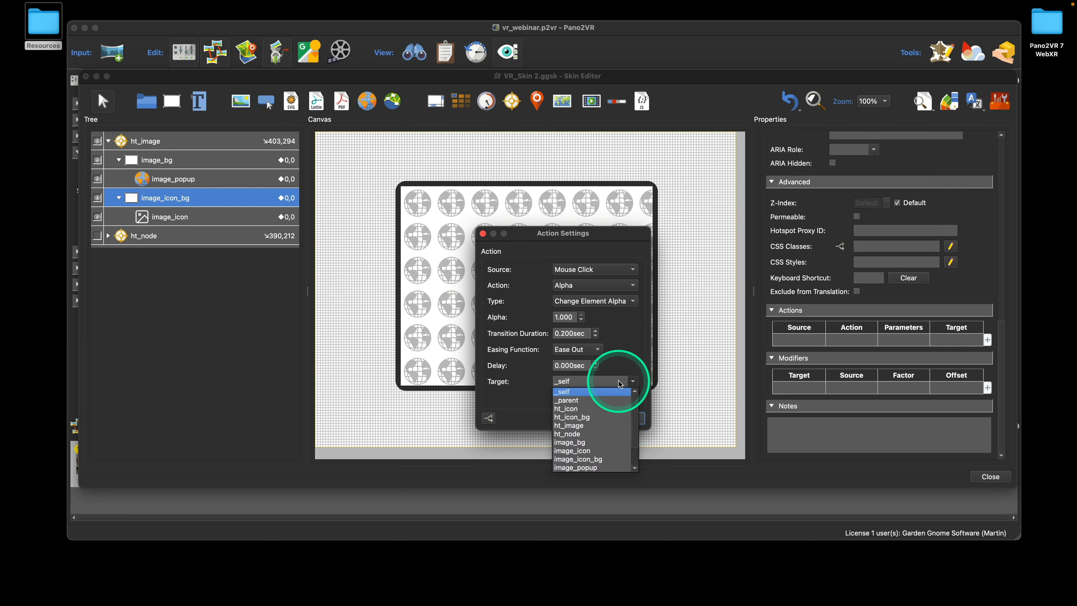
{"action": "left_click", "coordinate": [610, 467]}
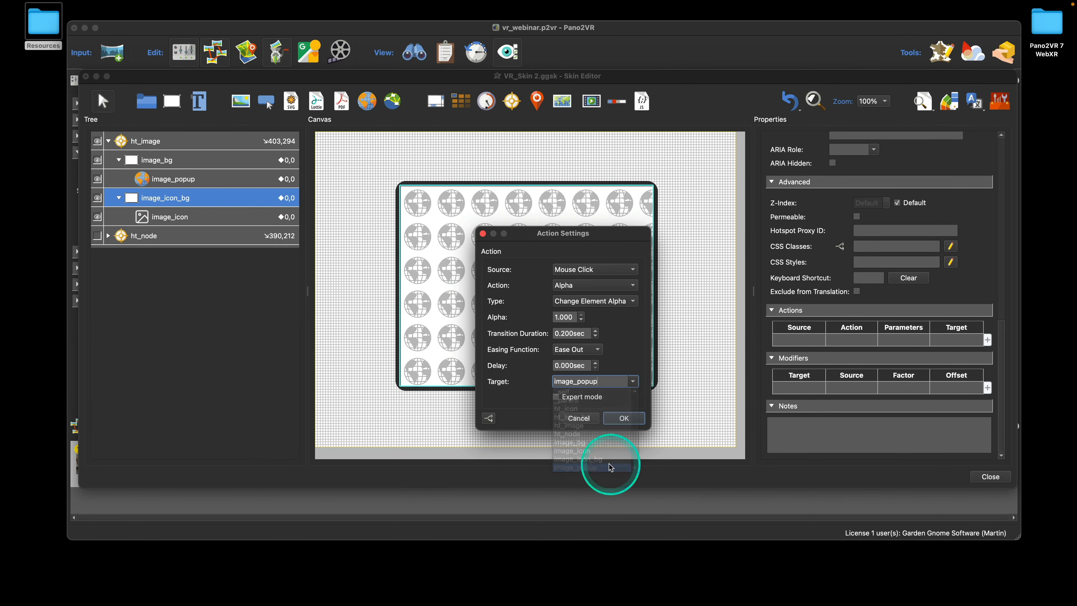
{"action": "left_click", "coordinate": [624, 418]}
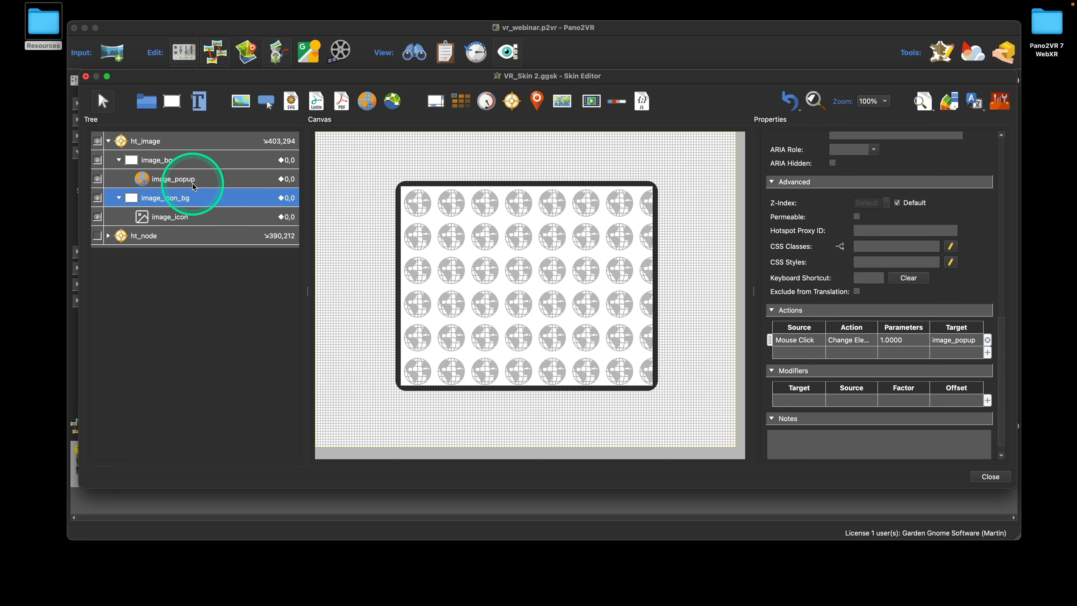
Copy the click action onto image_bg and change its target alpha to 0
{"action": "left_click", "coordinate": [797, 341]}
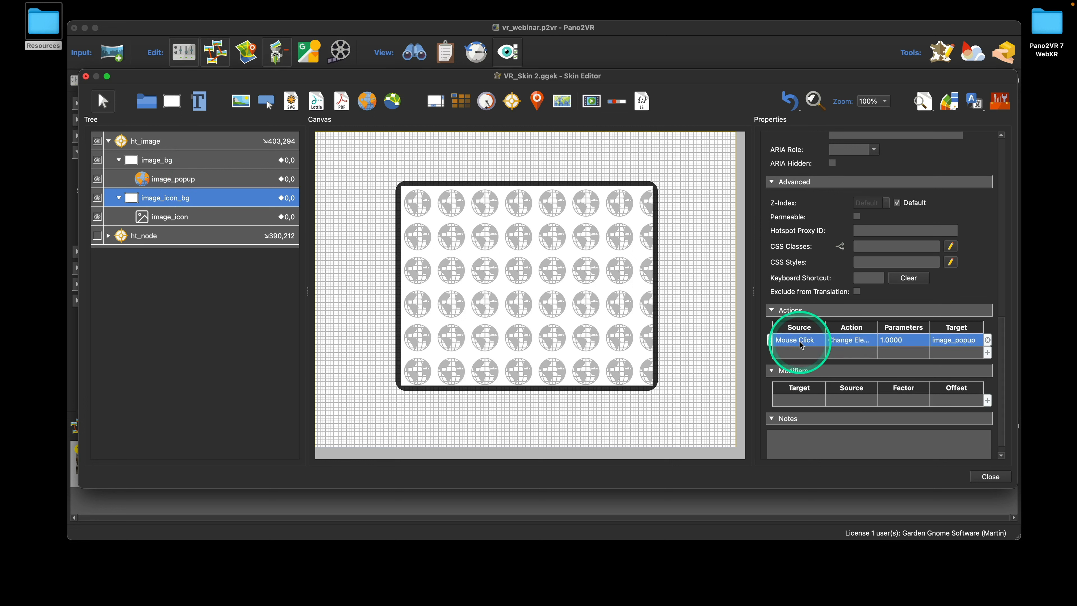
{"action": "key", "text": "super+v"}
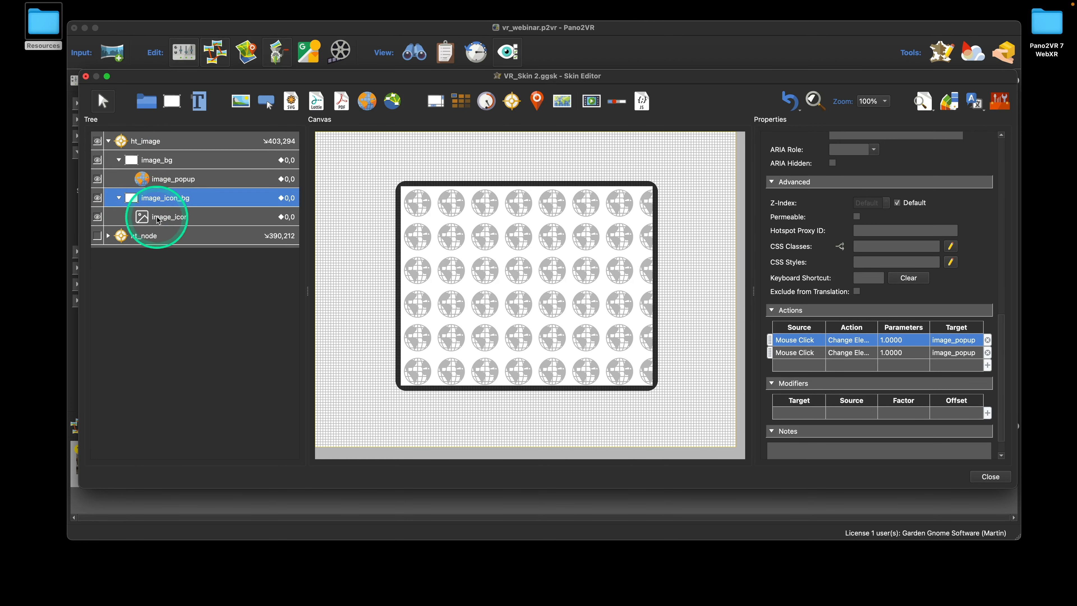
{"action": "left_click", "coordinate": [169, 163]}
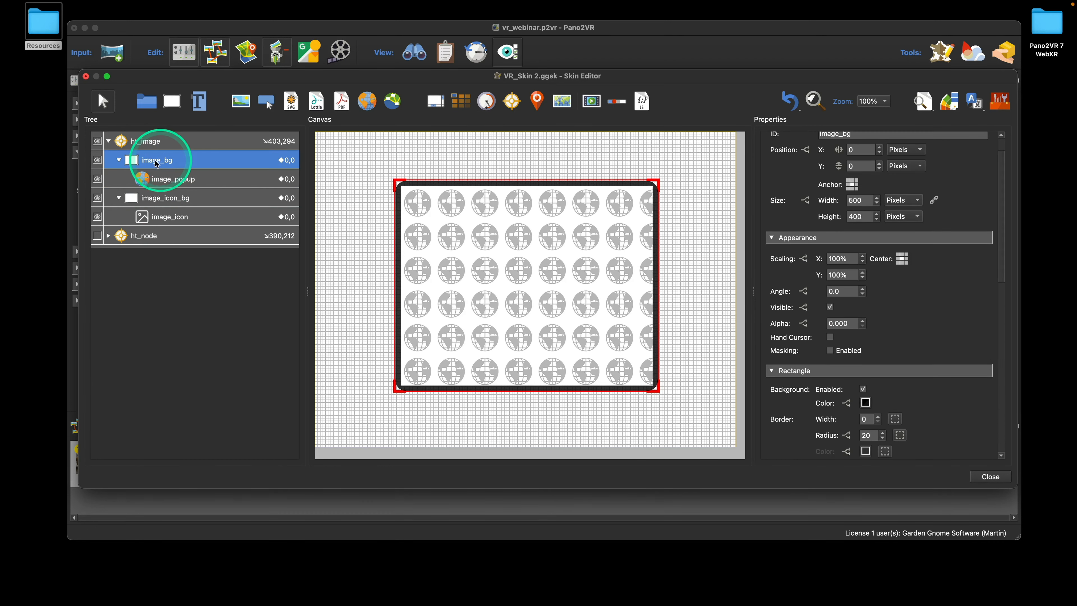
{"action": "scroll", "coordinate": [886, 261], "scroll_direction": "down", "scroll_amount": 10}
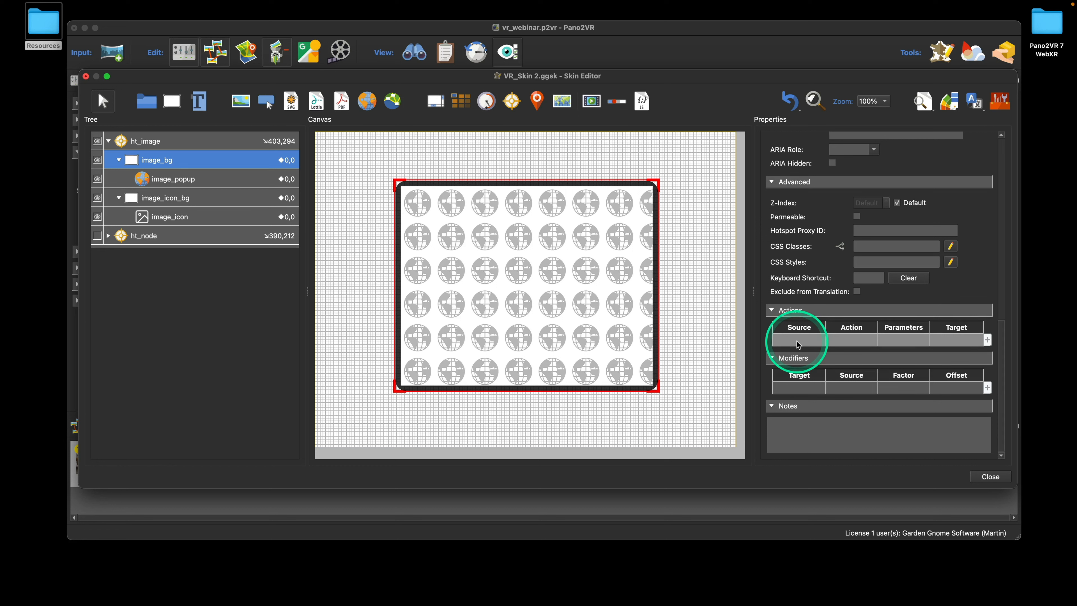
{"action": "key", "text": "super+v"}
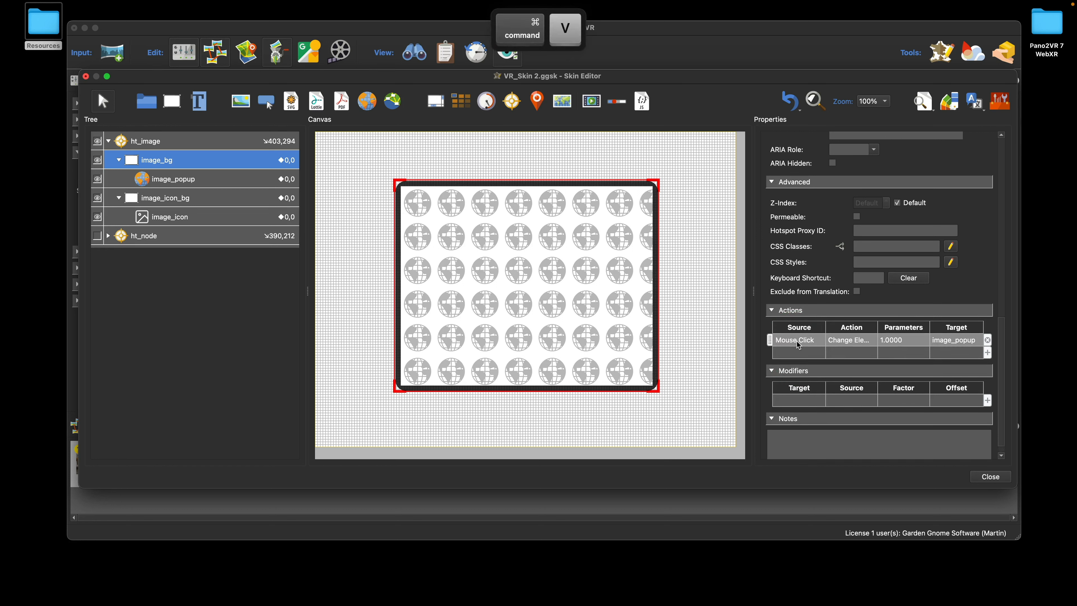
{"action": "left_click", "coordinate": [850, 344]}
{"action": "double_click", "coordinate": [855, 346]}
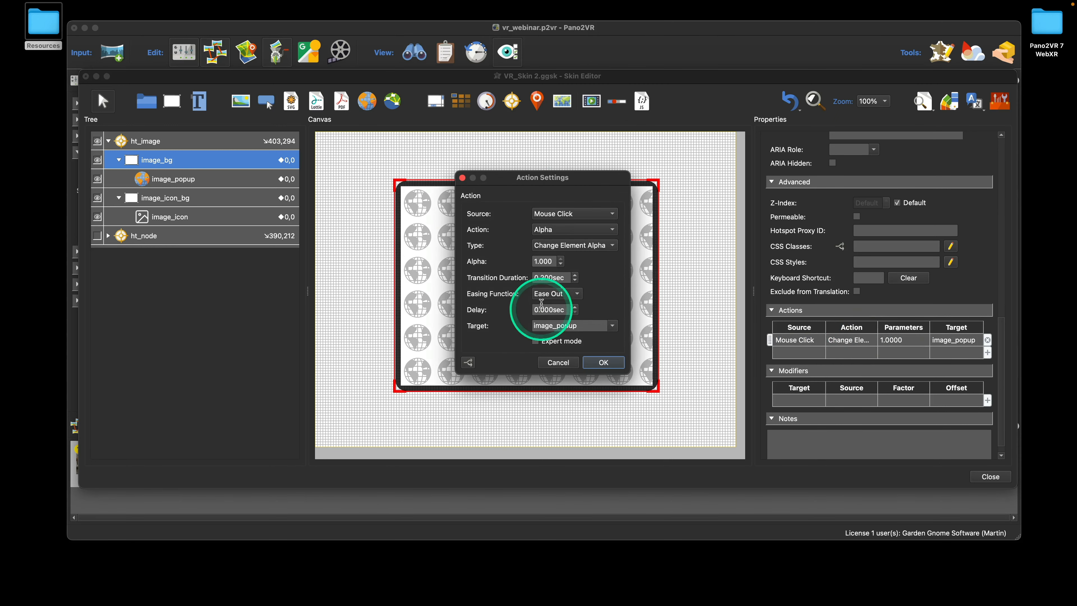
{"action": "double_click", "coordinate": [537, 261]}
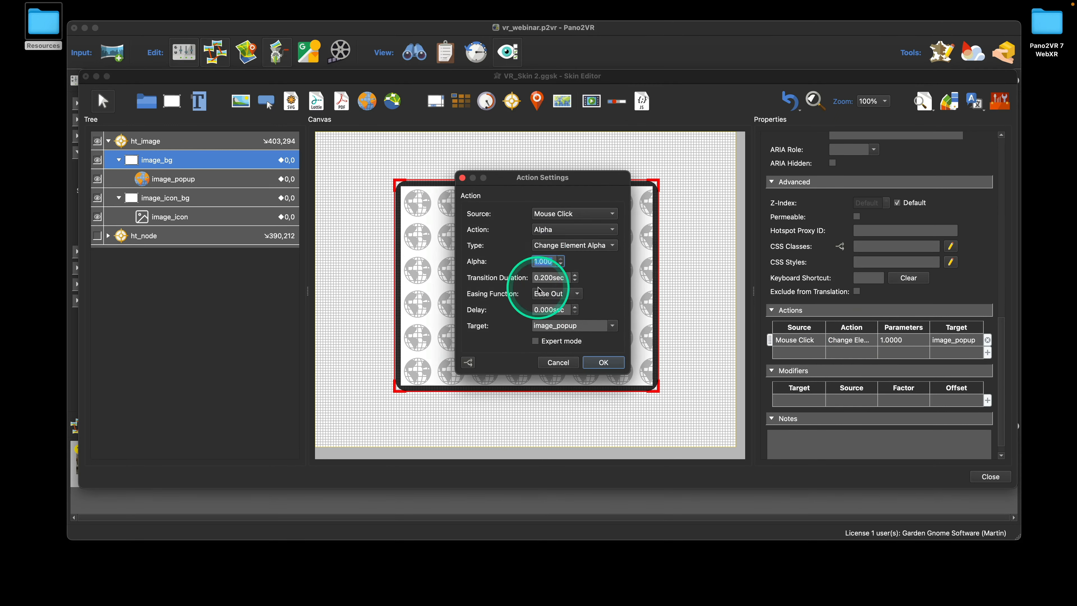
{"action": "key", "text": "BackSpace"}
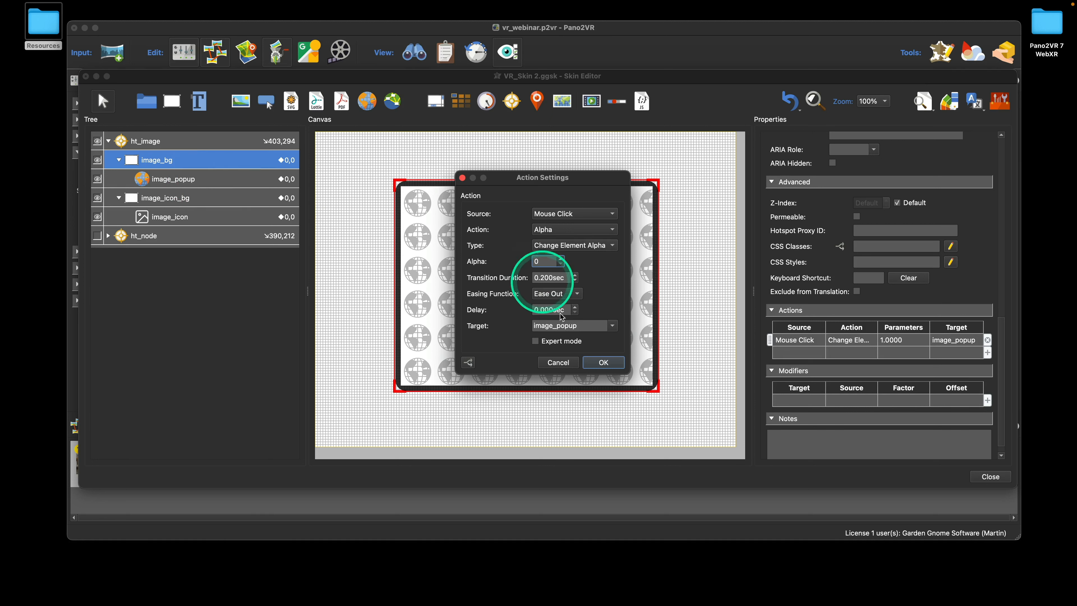
{"action": "left_click", "coordinate": [601, 363]}
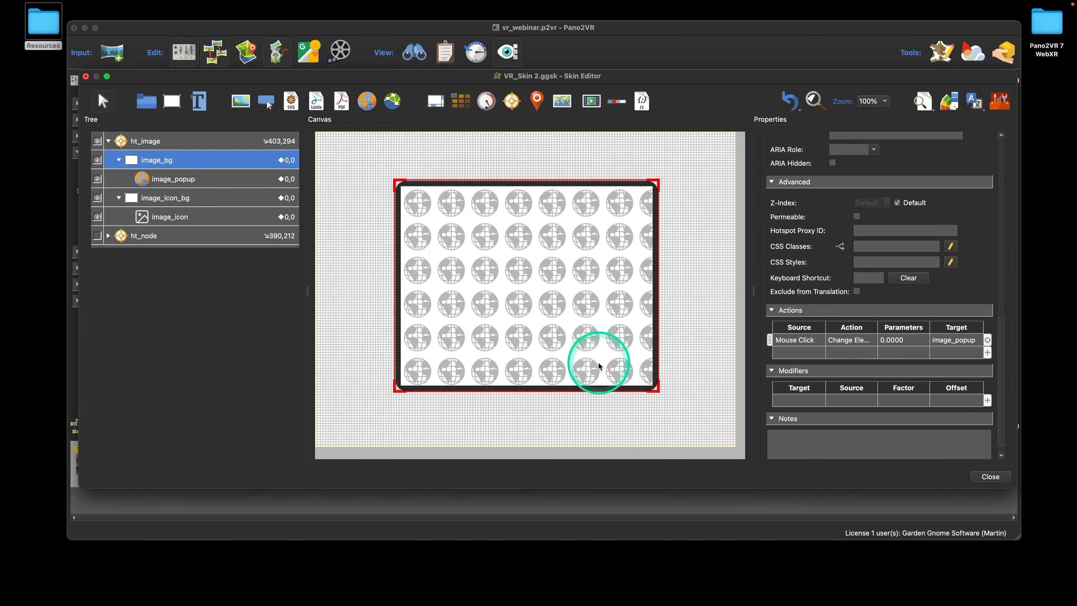
Save the VR_Skin 2 changes and generate the VR web output, overwriting the old one
{"action": "left_click", "coordinate": [988, 476]}
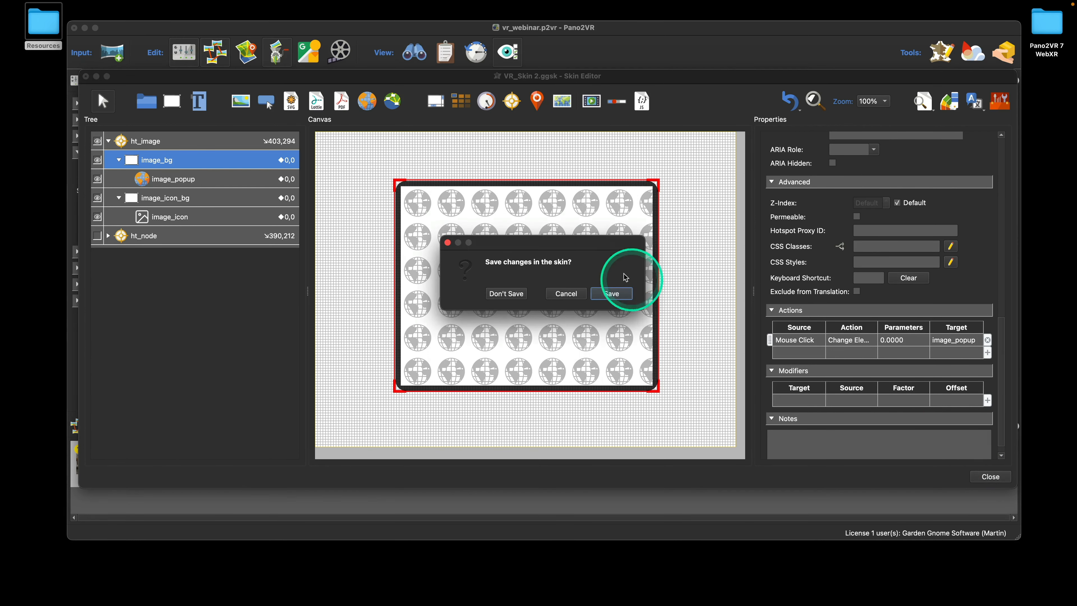
{"action": "left_click", "coordinate": [613, 294]}
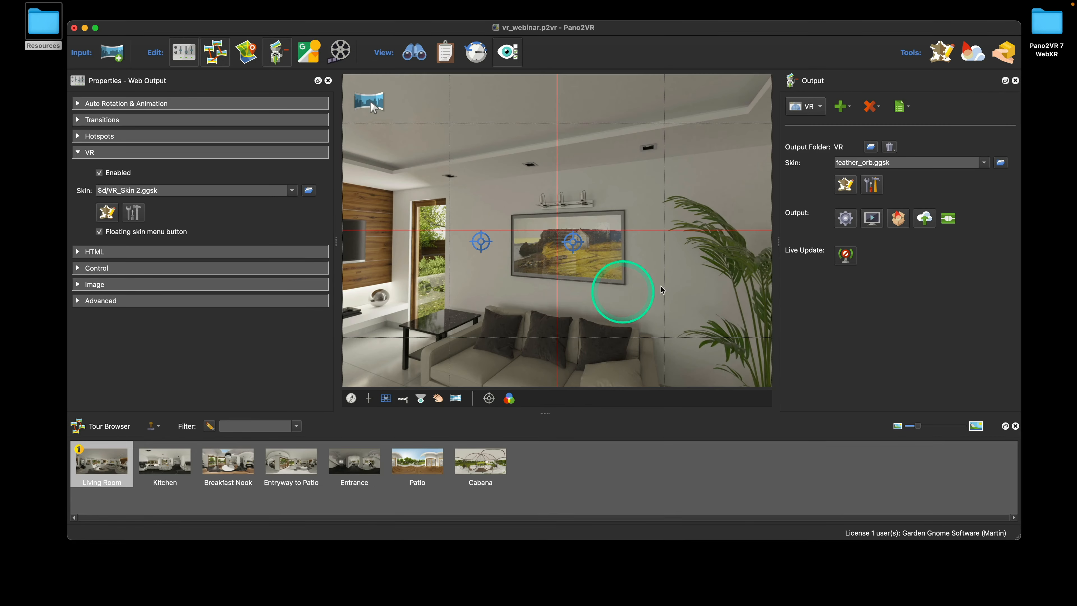
{"action": "left_click", "coordinate": [845, 218]}
{"action": "left_click", "coordinate": [617, 292]}
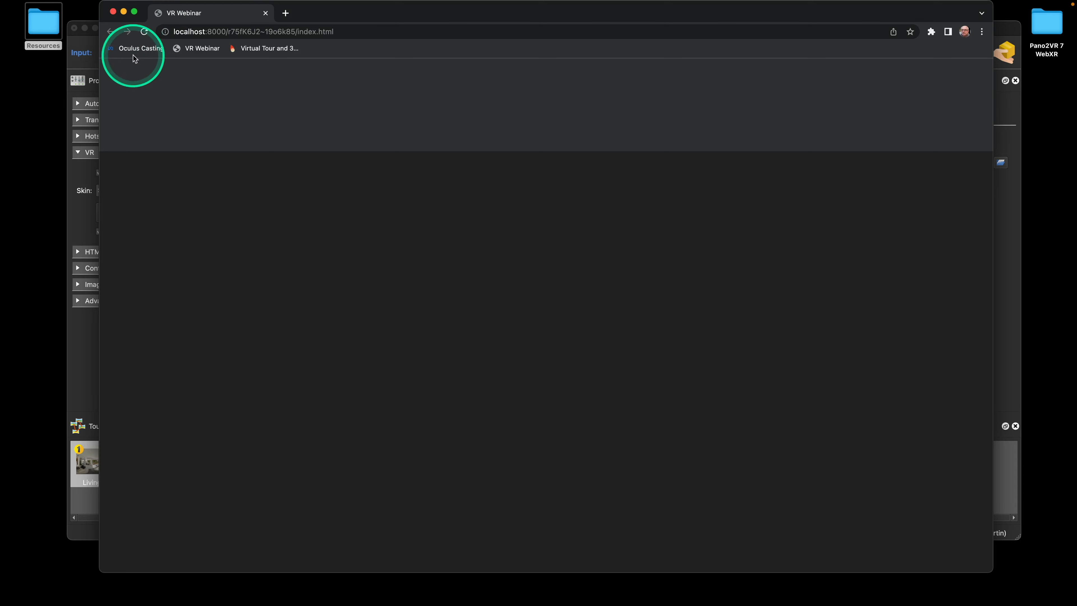
Regenerate the output again, close the browser previews, and briefly open the feather_orb skin
{"action": "left_click", "coordinate": [113, 13]}
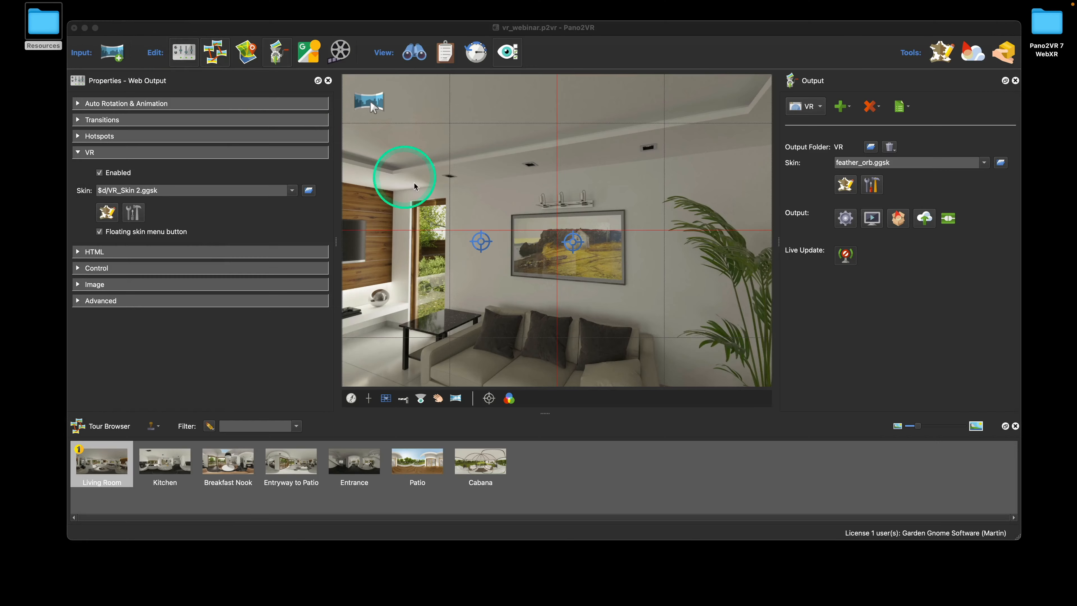
{"action": "left_click", "coordinate": [845, 226]}
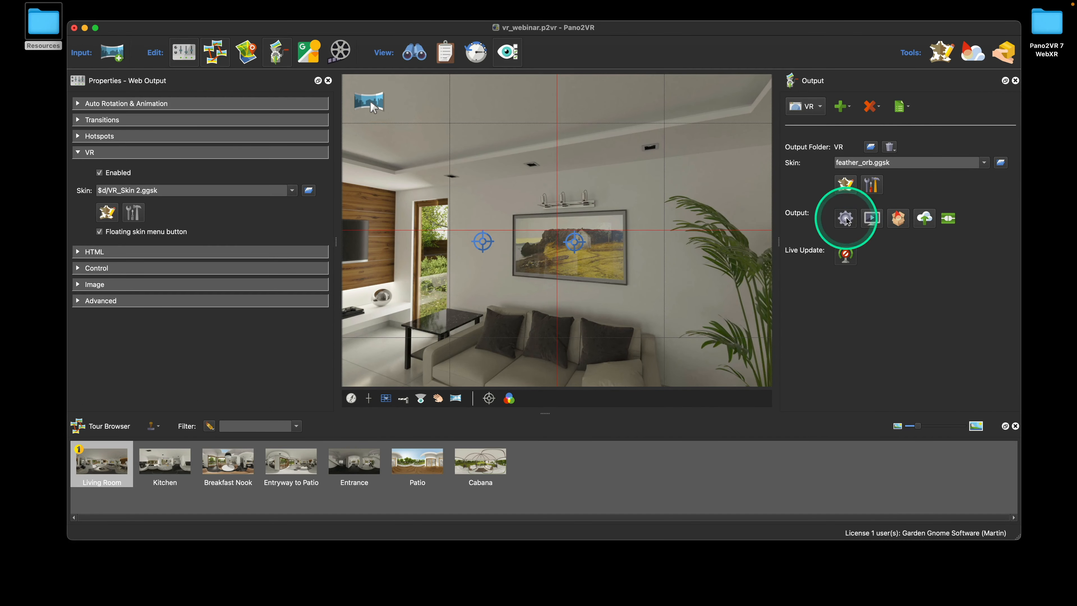
{"action": "left_click", "coordinate": [619, 290]}
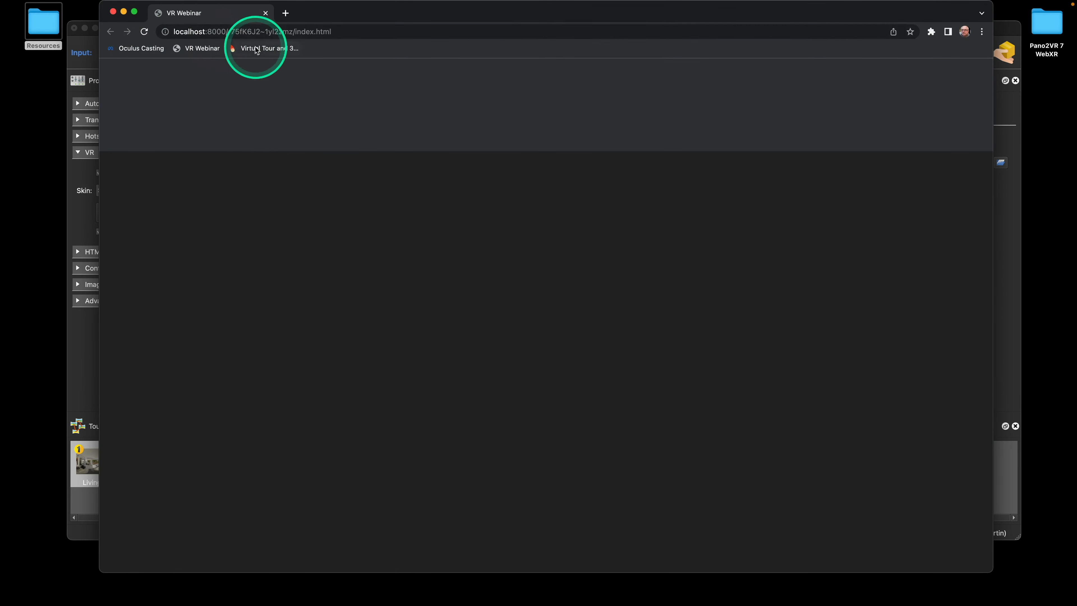
{"action": "left_click", "coordinate": [112, 12]}
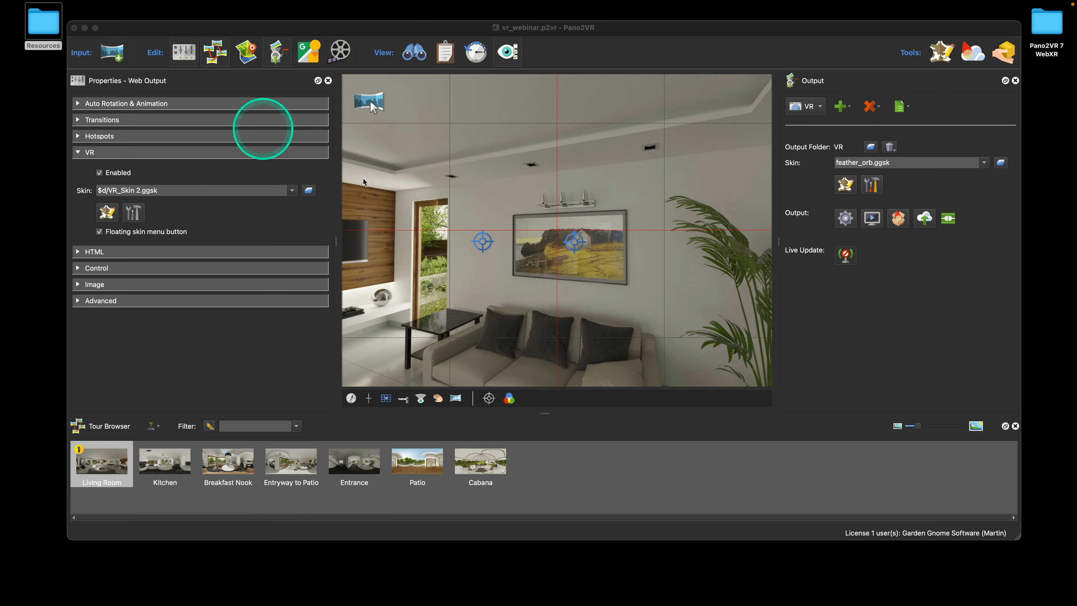
{"action": "left_click", "coordinate": [845, 184]}
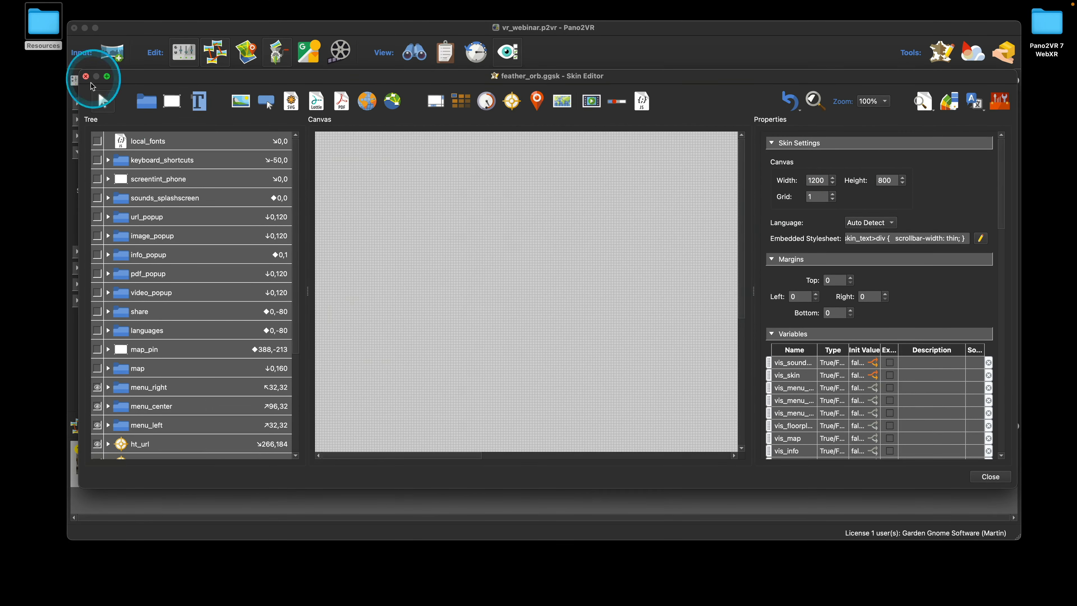
{"action": "left_click", "coordinate": [88, 76]}
Open VR_Skin 2 and view the Mouse Click actions on image_icon_bg
{"action": "left_click", "coordinate": [108, 209]}
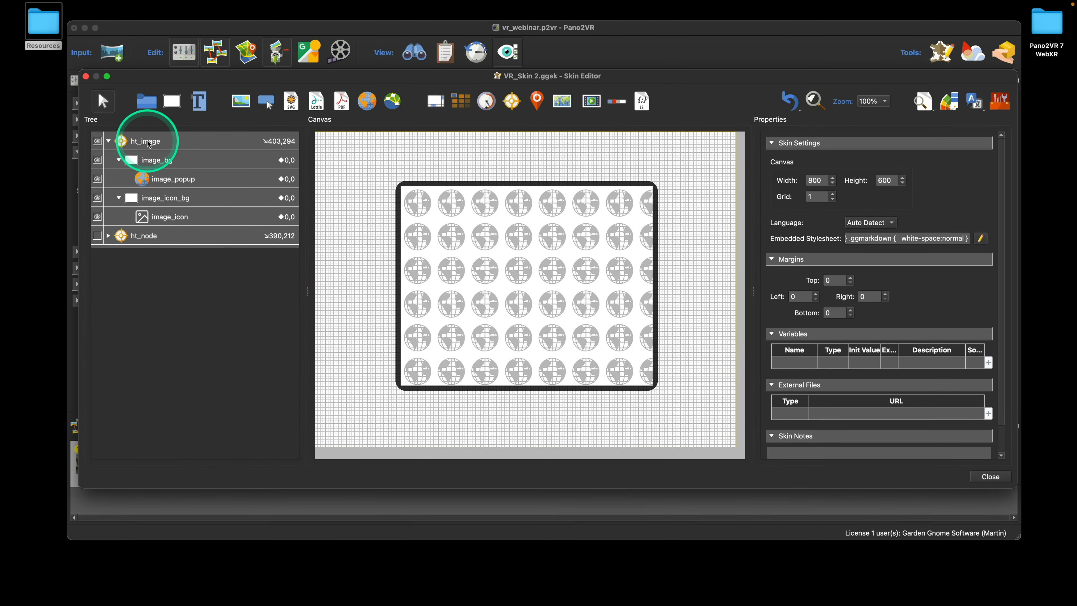
{"action": "left_click", "coordinate": [166, 203]}
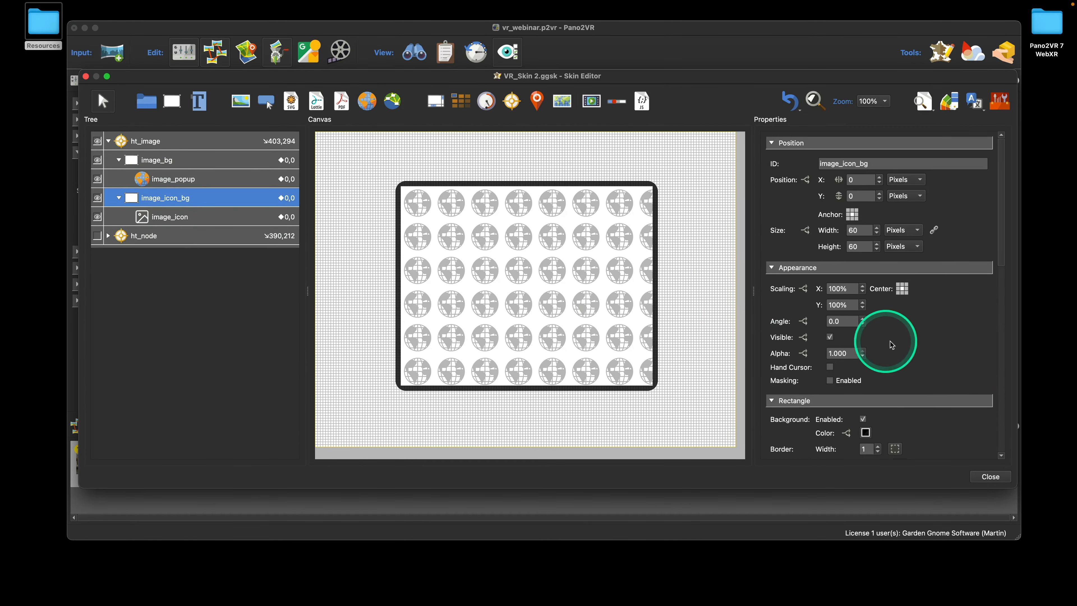
{"action": "scroll", "coordinate": [895, 339], "scroll_direction": "down", "scroll_amount": 10}
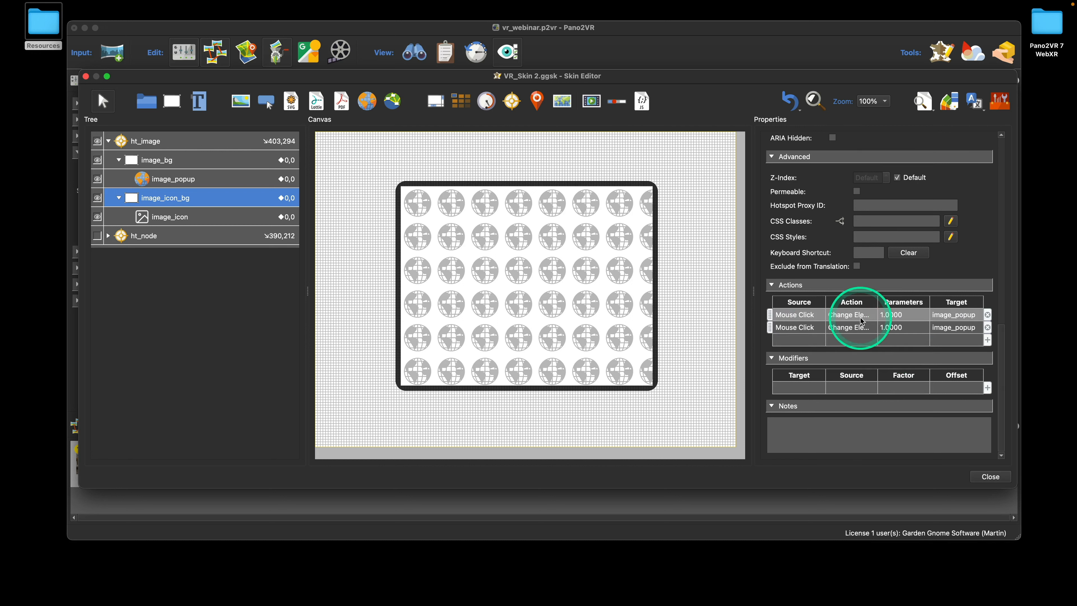
Delete the duplicate click action and retarget the remaining alpha action from image_popup to image_bg
{"action": "left_click", "coordinate": [988, 327]}
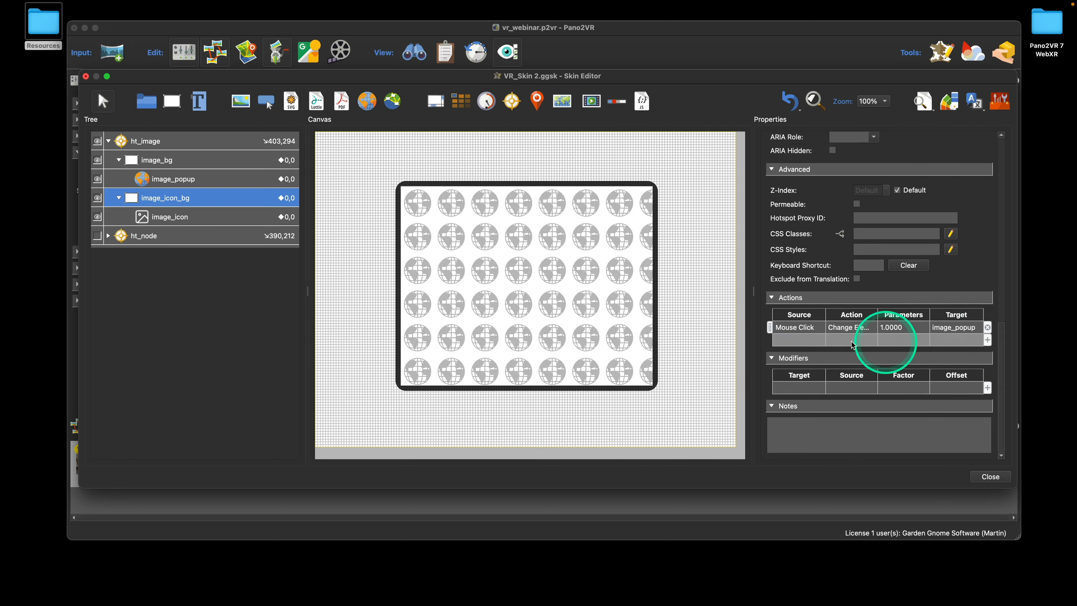
{"action": "double_click", "coordinate": [794, 330]}
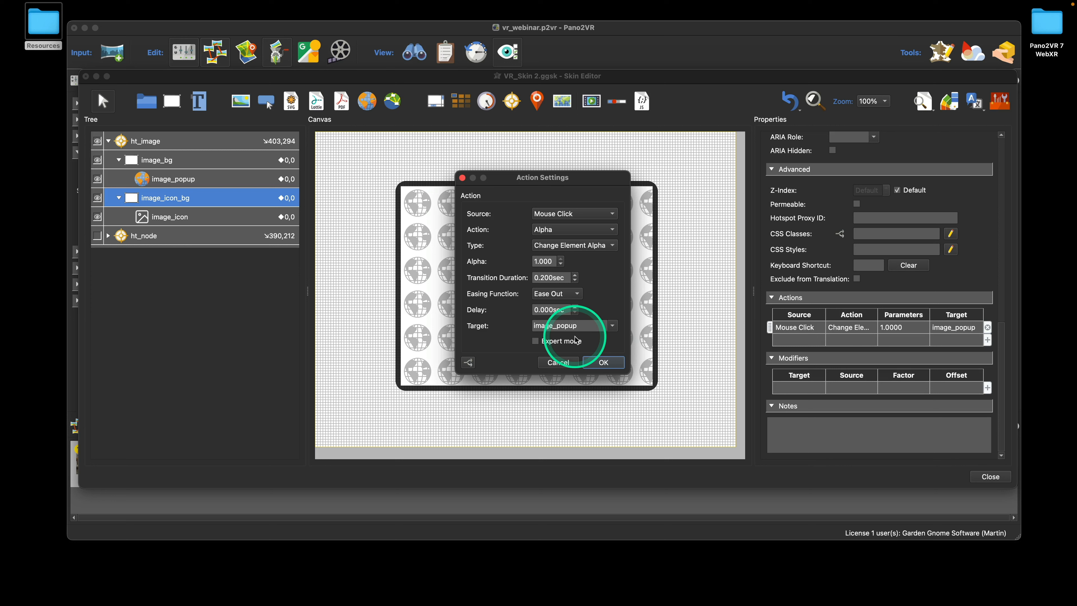
{"action": "left_click", "coordinate": [614, 331]}
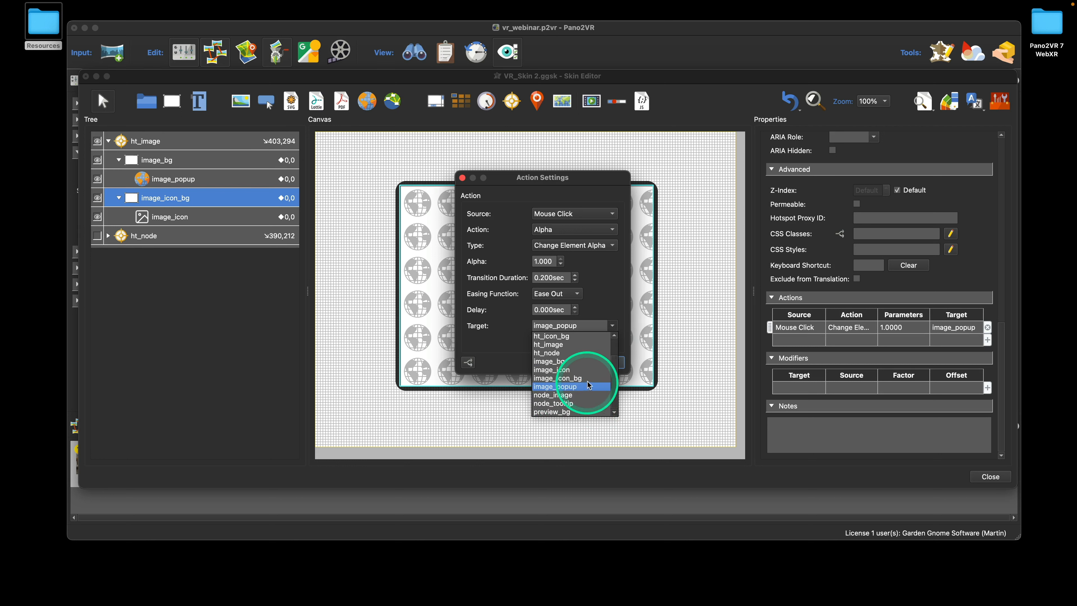
{"action": "left_click", "coordinate": [577, 359]}
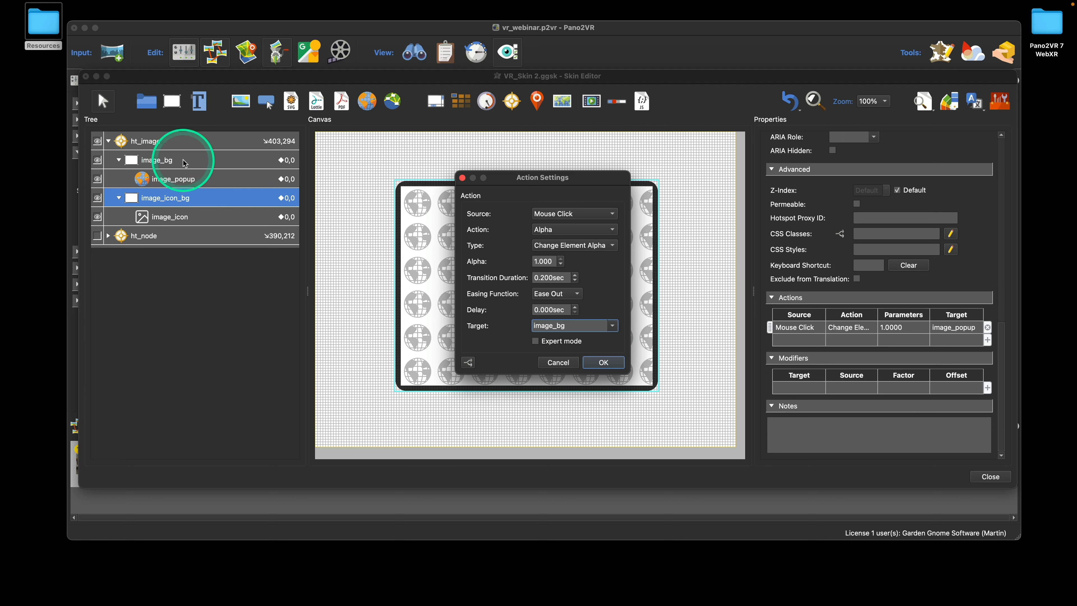
{"action": "left_click", "coordinate": [605, 362]}
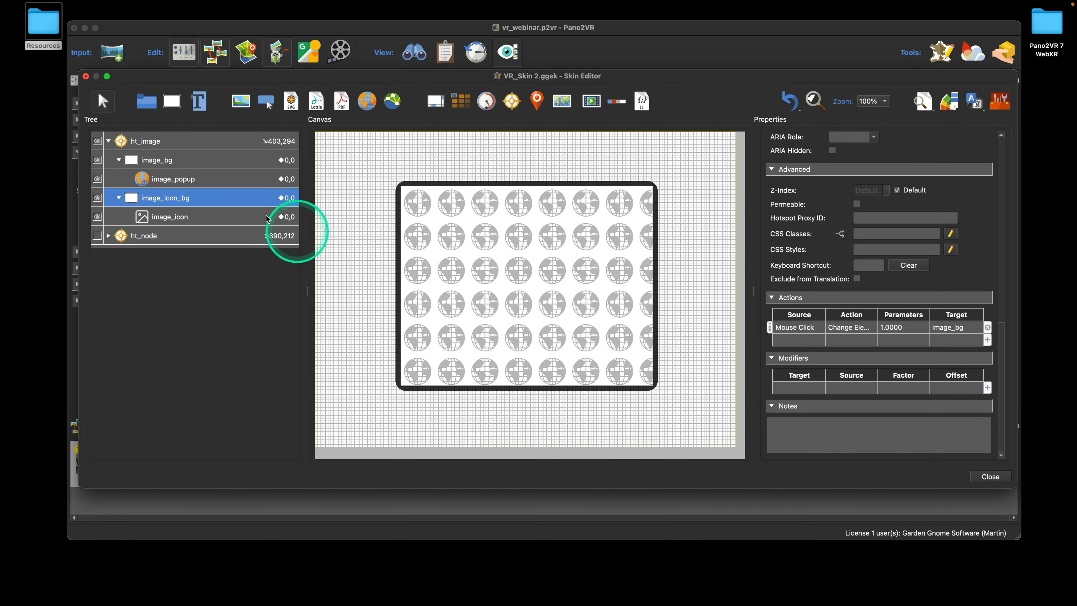
Review image_icon_bg's Mouse Click action settings, leaving them unchanged
{"action": "left_click", "coordinate": [192, 159]}
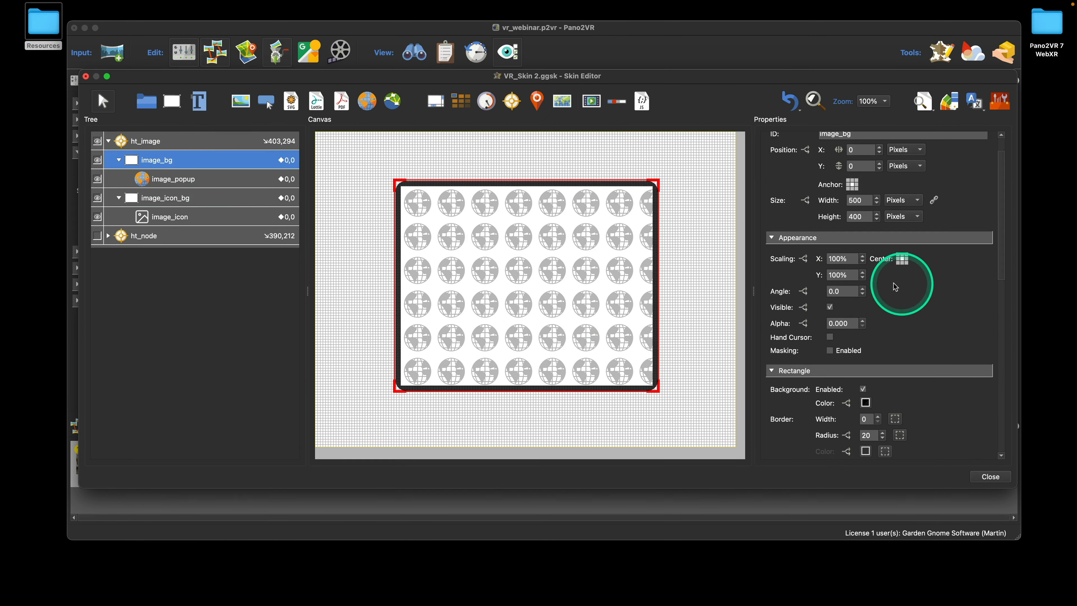
{"action": "left_click", "coordinate": [203, 198]}
{"action": "scroll", "coordinate": [908, 285], "scroll_direction": "down", "scroll_amount": 5}
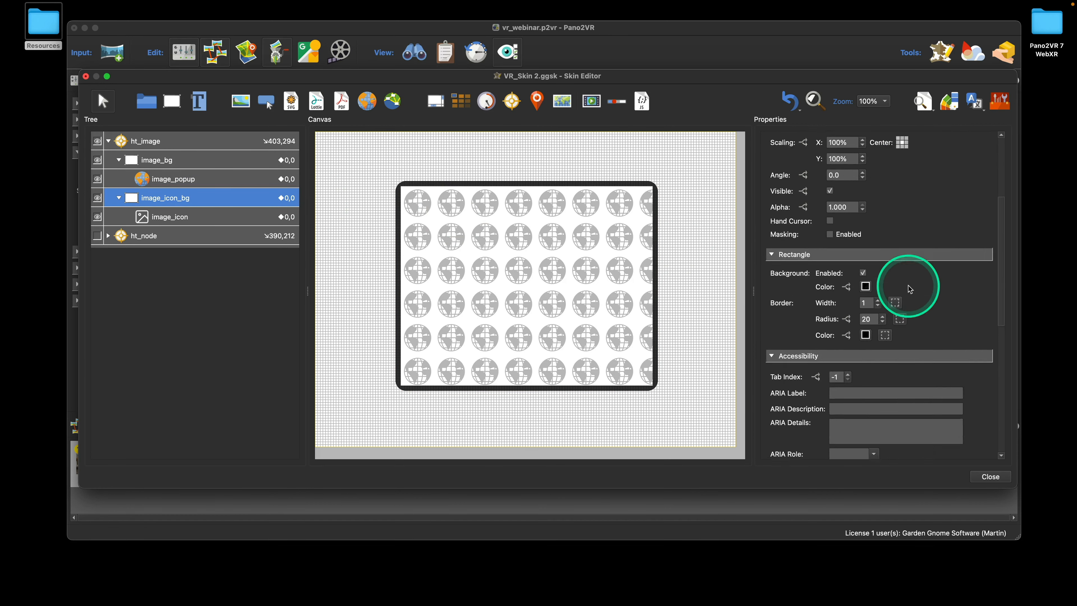
{"action": "scroll", "coordinate": [908, 285], "scroll_direction": "down", "scroll_amount": 8}
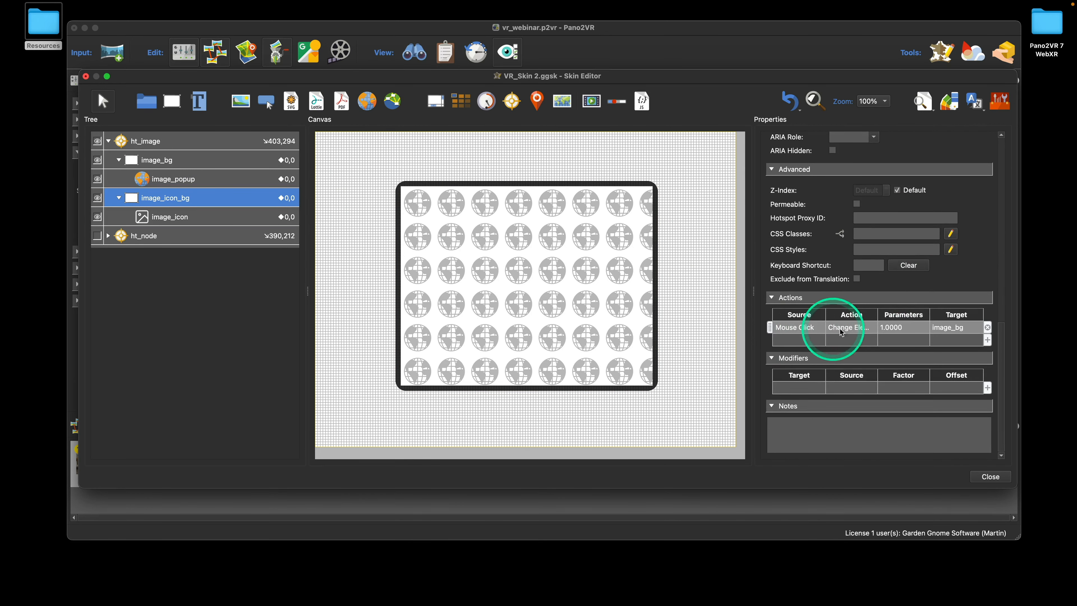
{"action": "double_click", "coordinate": [904, 327]}
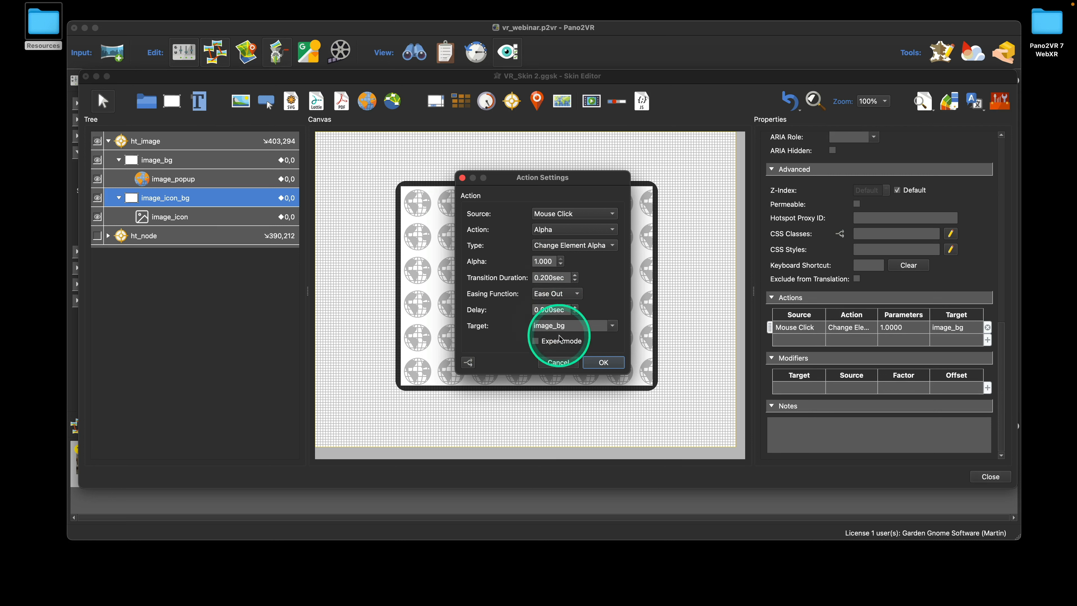
{"action": "left_click", "coordinate": [614, 363]}
Delete image_bg's own Mouse Click action
{"action": "left_click", "coordinate": [189, 160]}
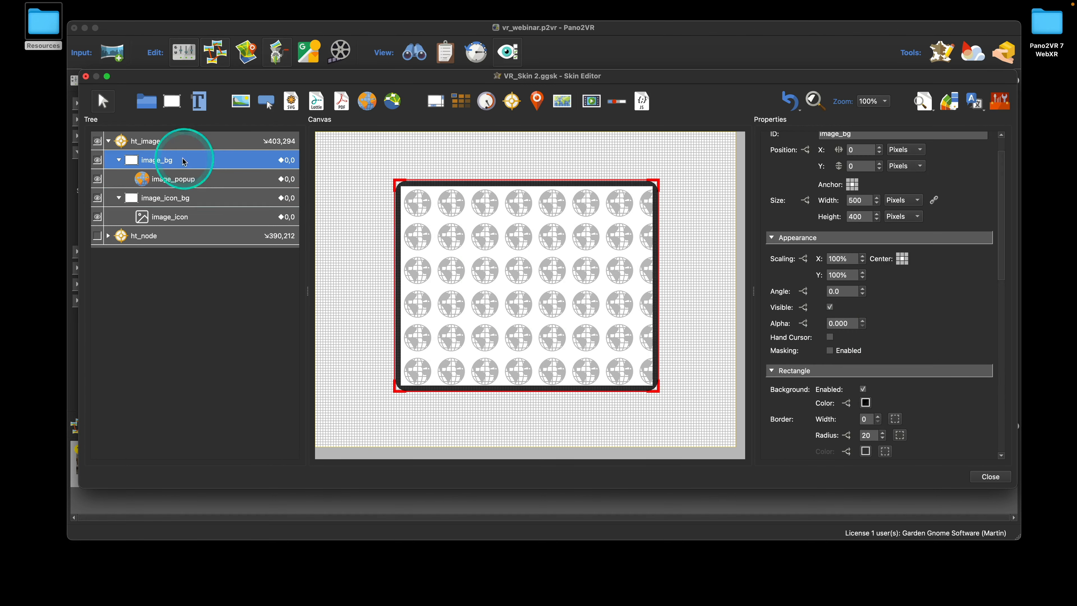
{"action": "scroll", "coordinate": [984, 377], "scroll_direction": "down", "scroll_amount": 10}
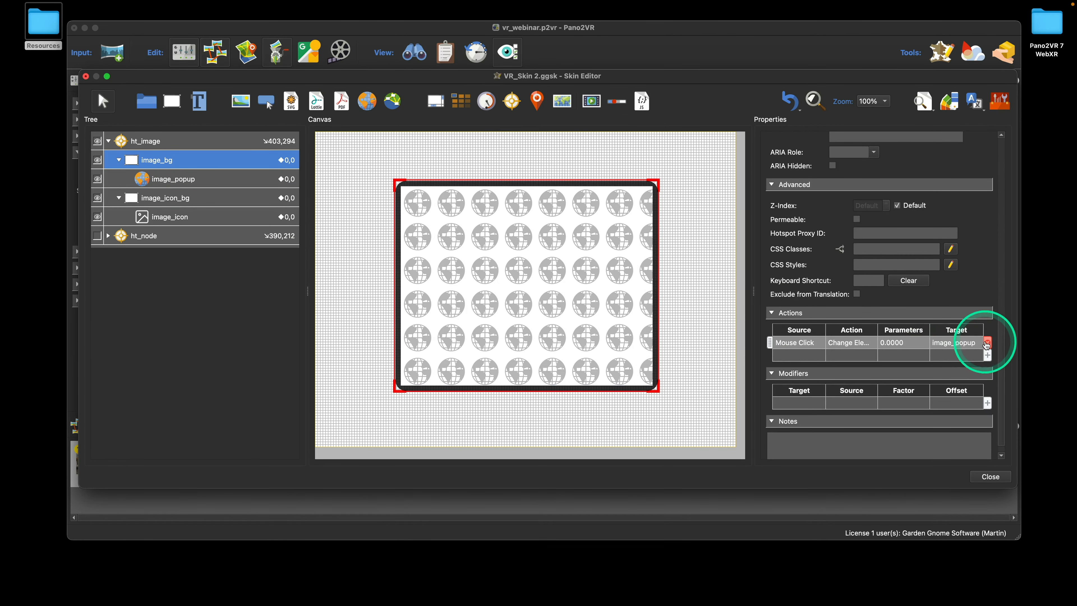
{"action": "left_click", "coordinate": [988, 341]}
Close the Skin Editor, save the skin, and regenerate the VR output
{"action": "left_click", "coordinate": [991, 477]}
{"action": "left_click", "coordinate": [612, 291]}
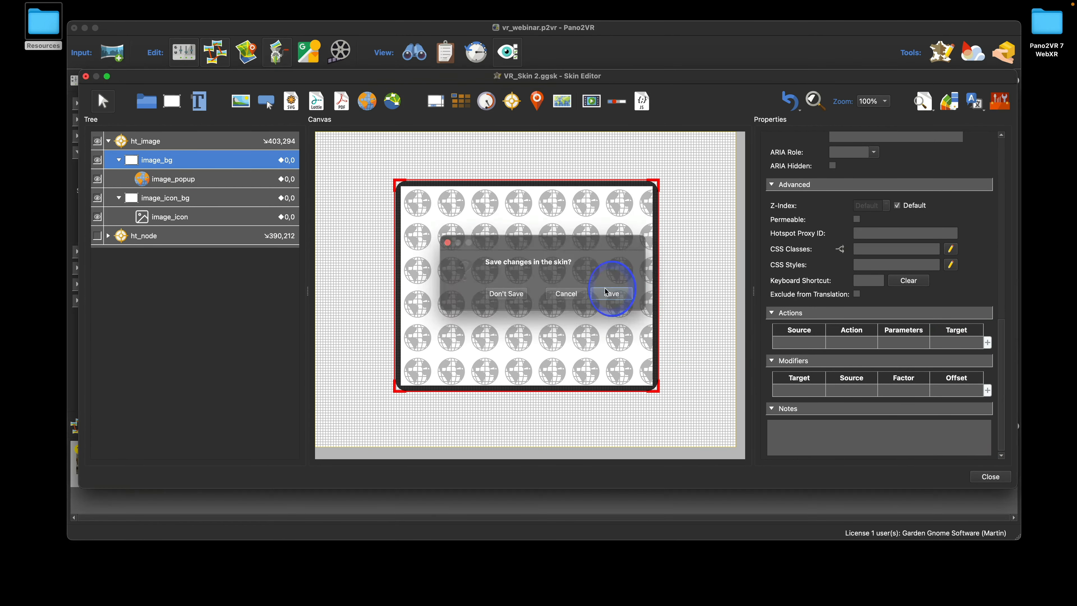
{"action": "left_click", "coordinate": [845, 218]}
Overwrite the output, open the tour in Chrome with sound, and switch it into VR mode
{"action": "left_click", "coordinate": [619, 292]}
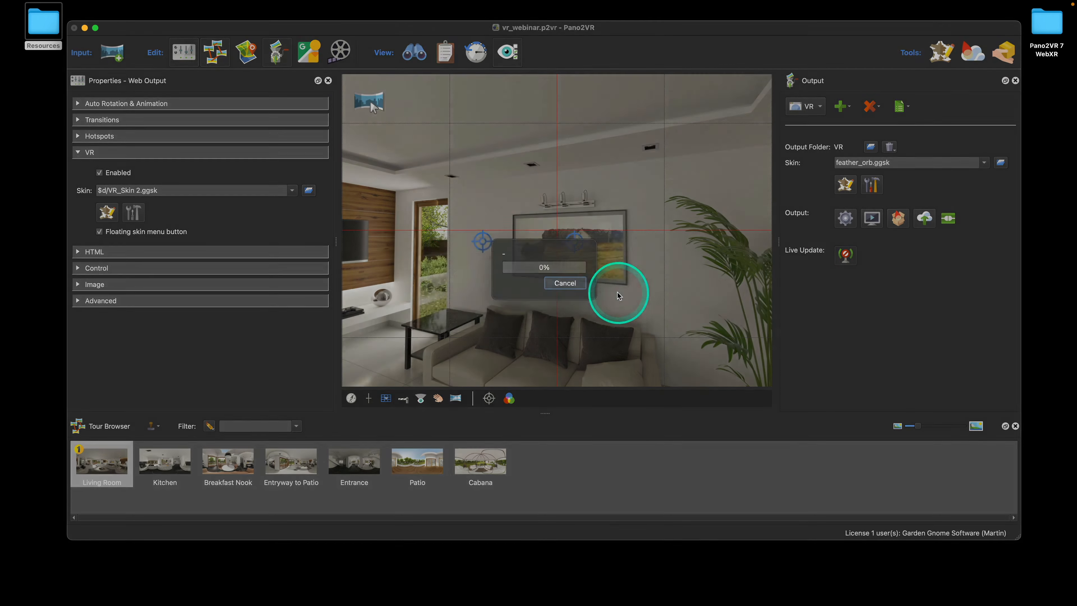
{"action": "left_click", "coordinate": [574, 270]}
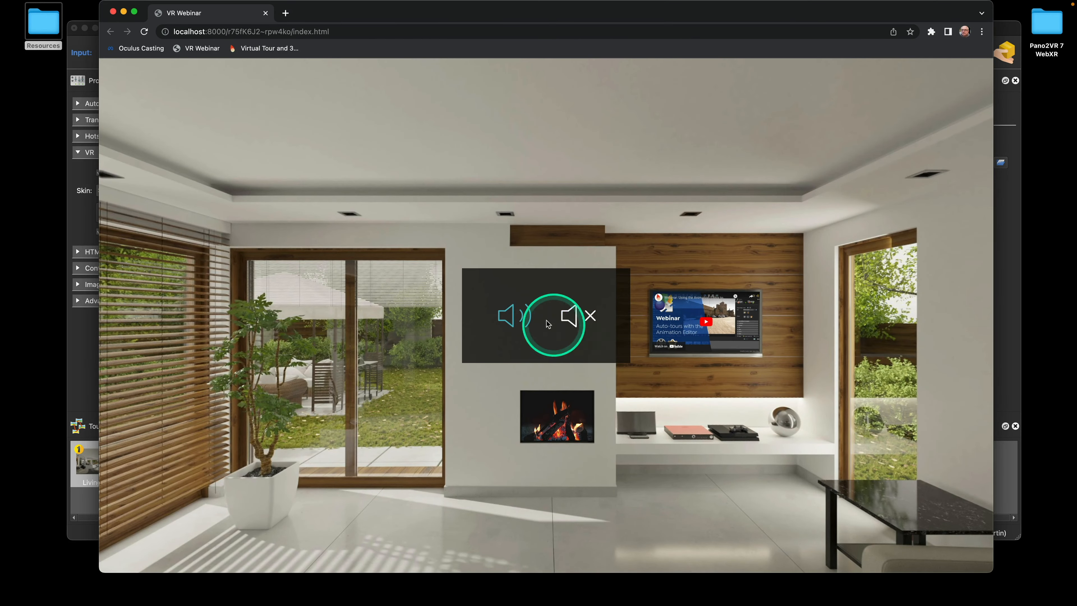
{"action": "left_click", "coordinate": [521, 315]}
{"action": "left_click", "coordinate": [963, 545]}
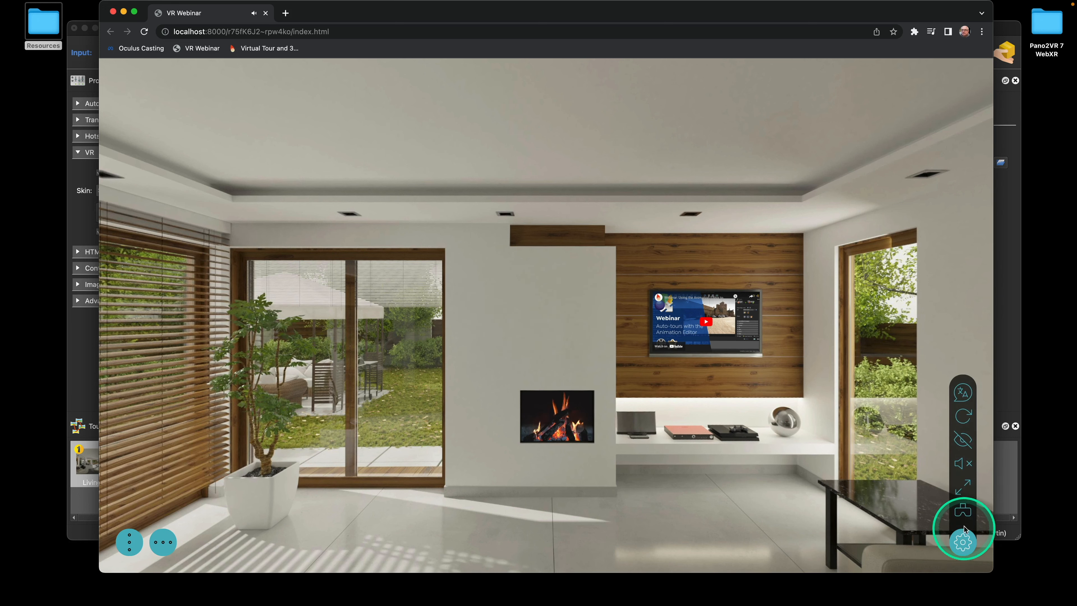
{"action": "left_click", "coordinate": [963, 511]}
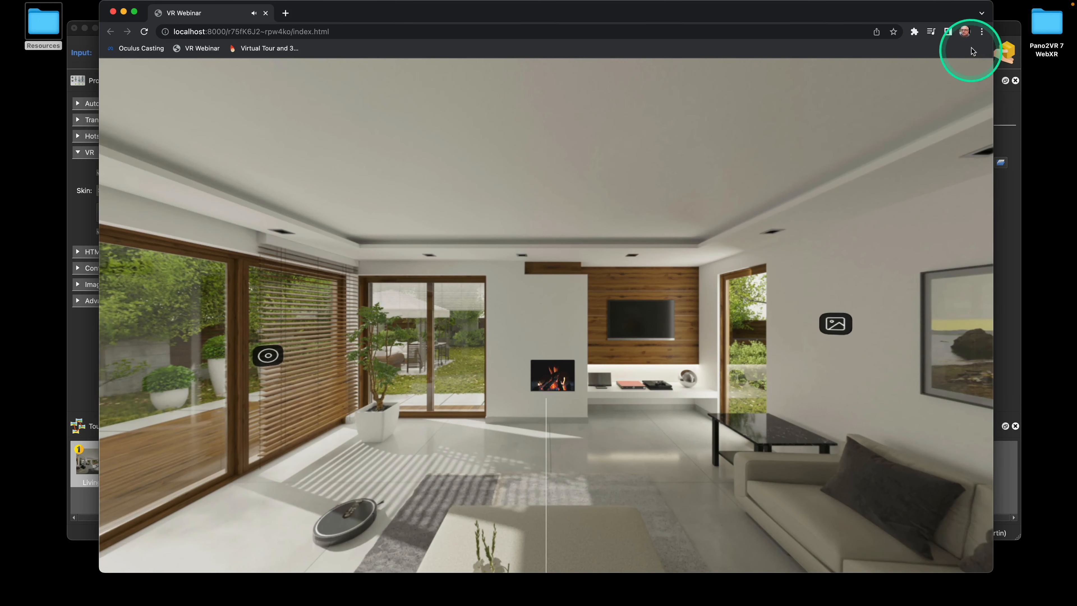
Open Chrome's Developer Tools and show the WebXR device emulator panel
{"action": "left_click", "coordinate": [982, 31]}
{"action": "mouse_move", "coordinate": [852, 241]}
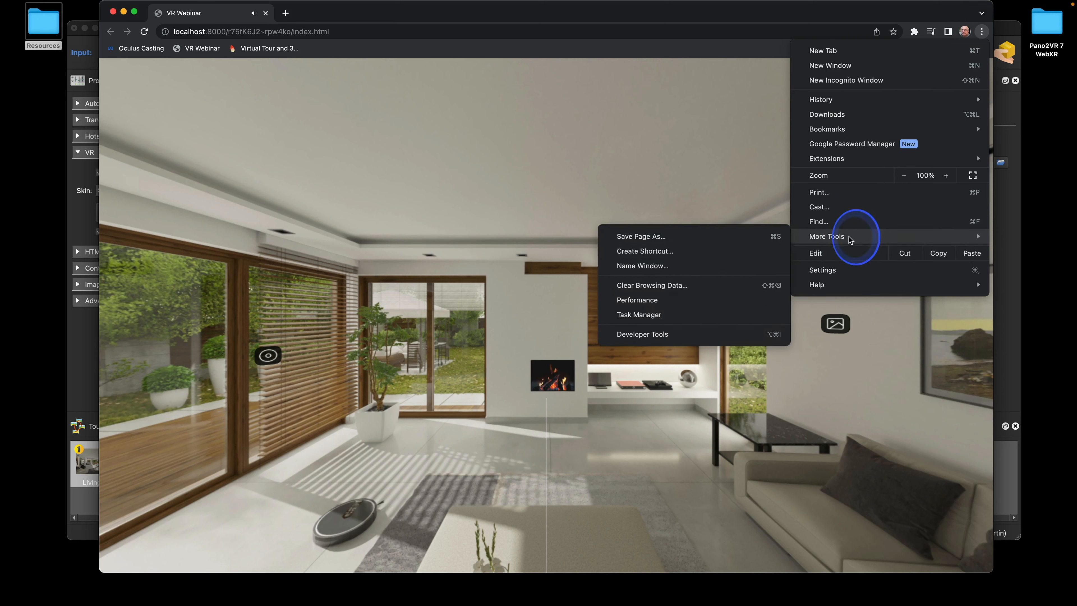
{"action": "left_click", "coordinate": [706, 335]}
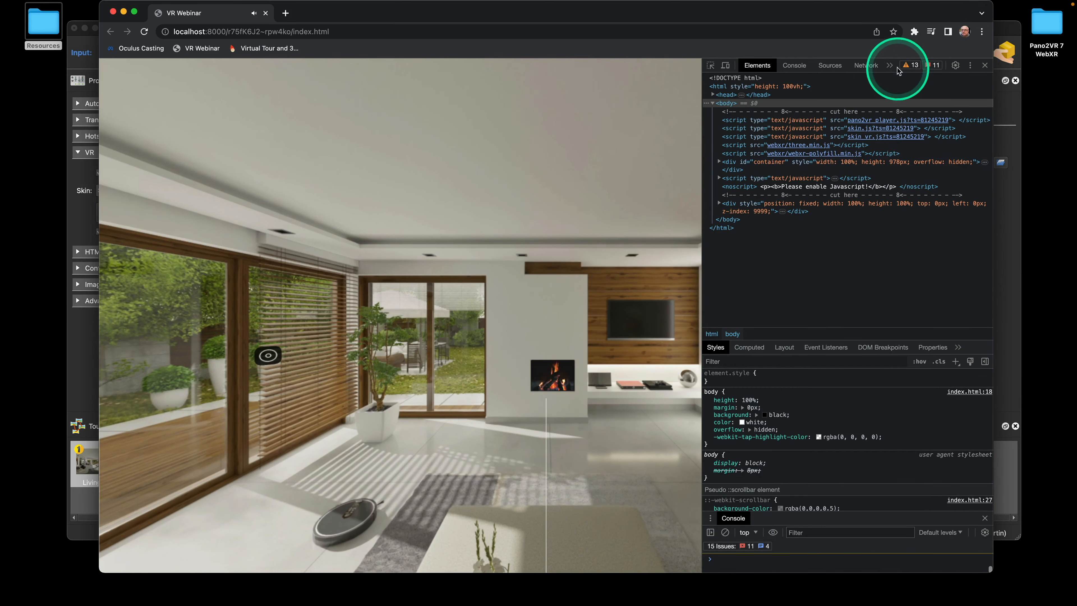
{"action": "left_click", "coordinate": [889, 66]}
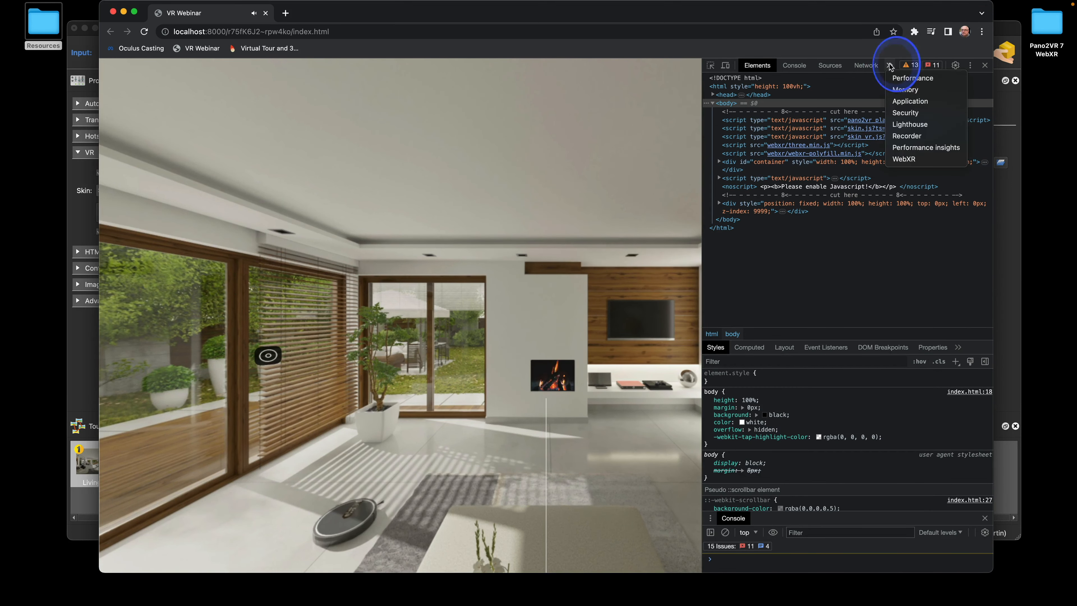
{"action": "left_click", "coordinate": [903, 159]}
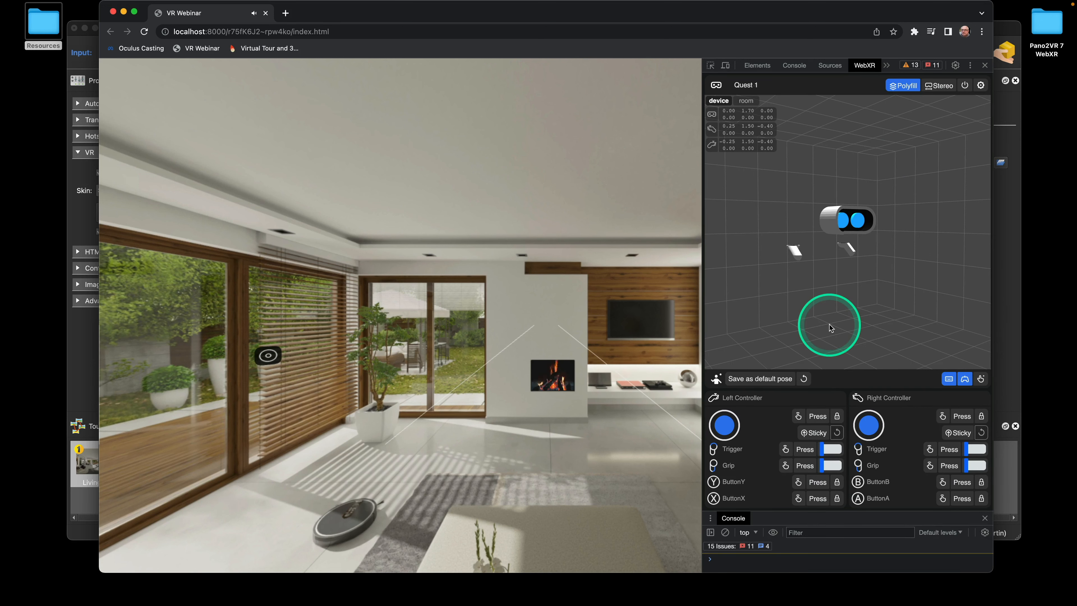
Aim the emulated left controller at the image hotspot and trigger it, then return to Pano2VR
{"action": "key", "text": "Right"}
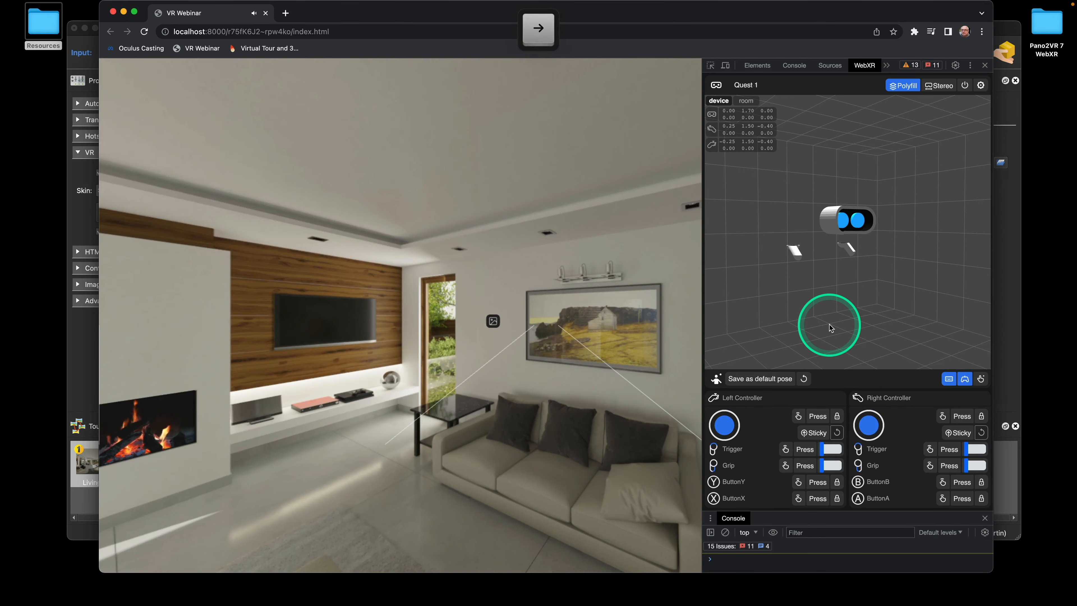
{"action": "left_click", "coordinate": [802, 255]}
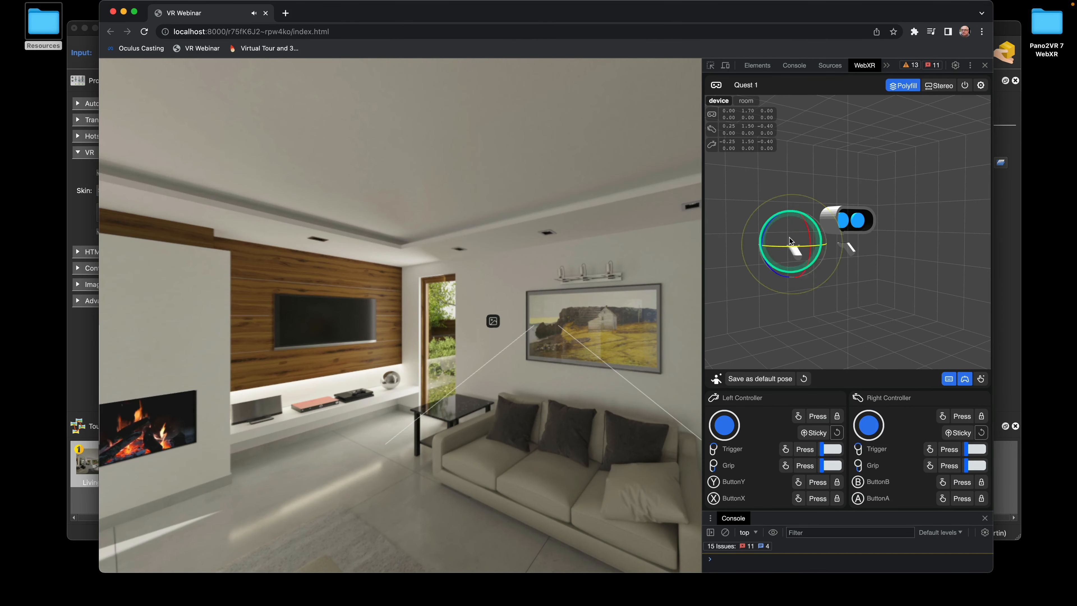
{"action": "left_click_drag", "start_coordinate": [790, 234], "coordinate": [793, 234]}
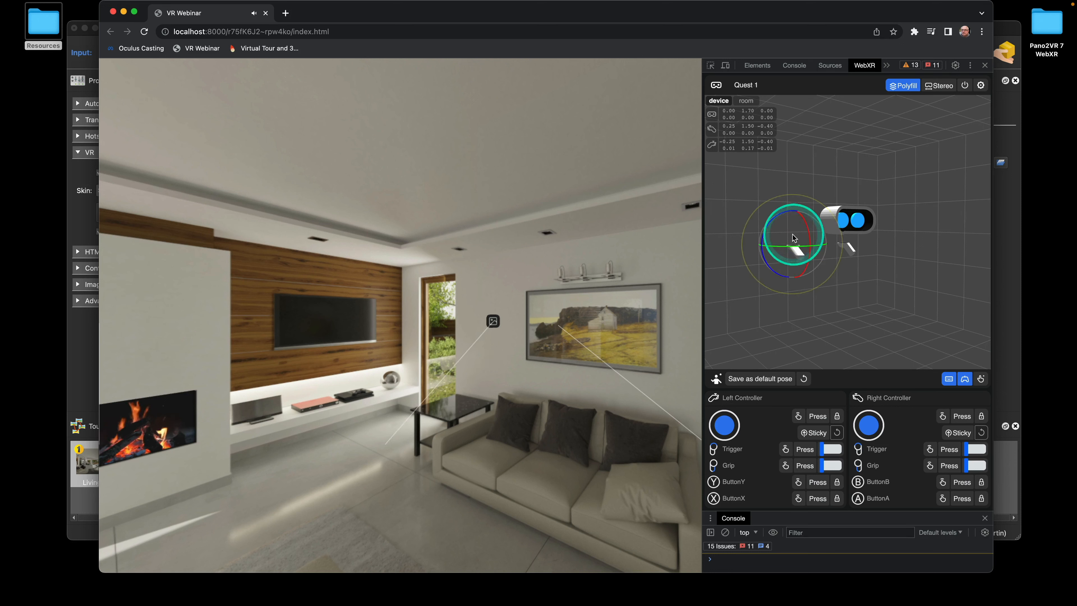
{"action": "left_click", "coordinate": [805, 450]}
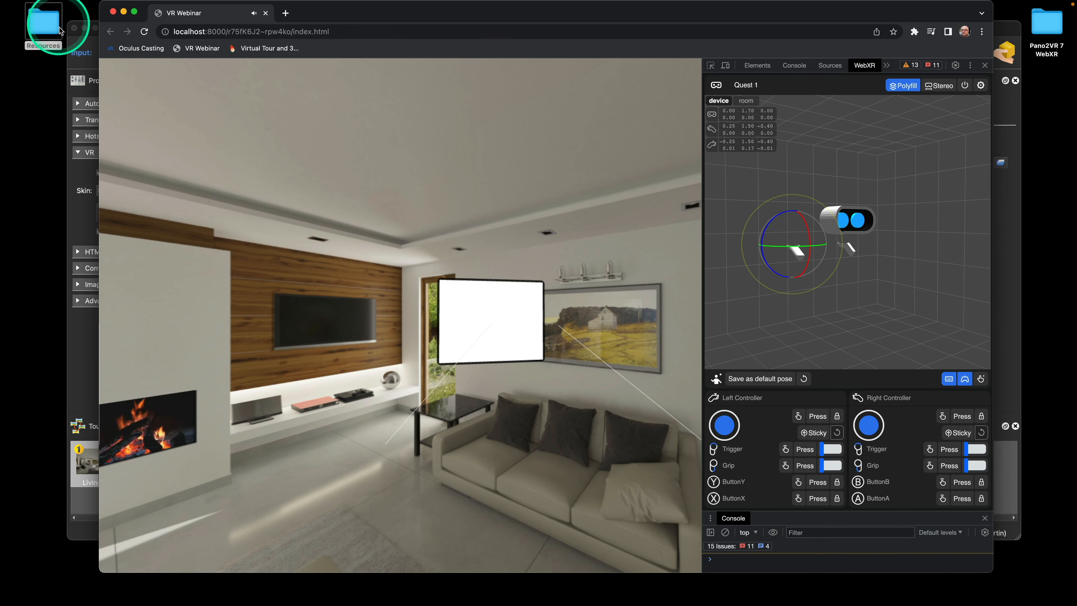
{"action": "left_click", "coordinate": [78, 47]}
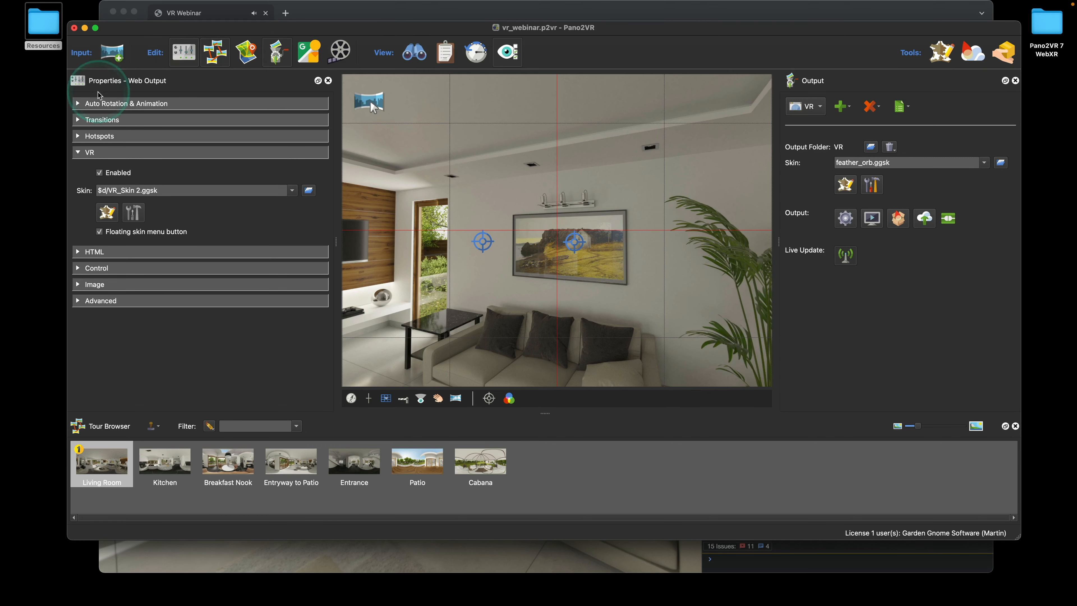
Add a Mouse Click action to image_bg of type Change Element Alpha
{"action": "left_click", "coordinate": [106, 210]}
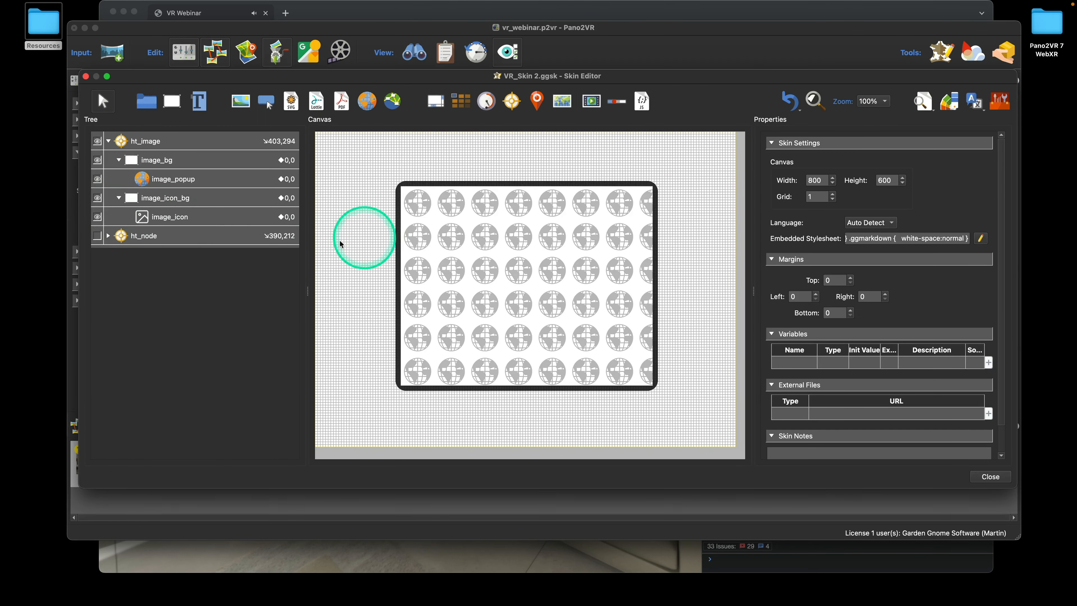
{"action": "left_click", "coordinate": [199, 161]}
{"action": "scroll", "coordinate": [918, 294], "scroll_direction": "down", "scroll_amount": 10}
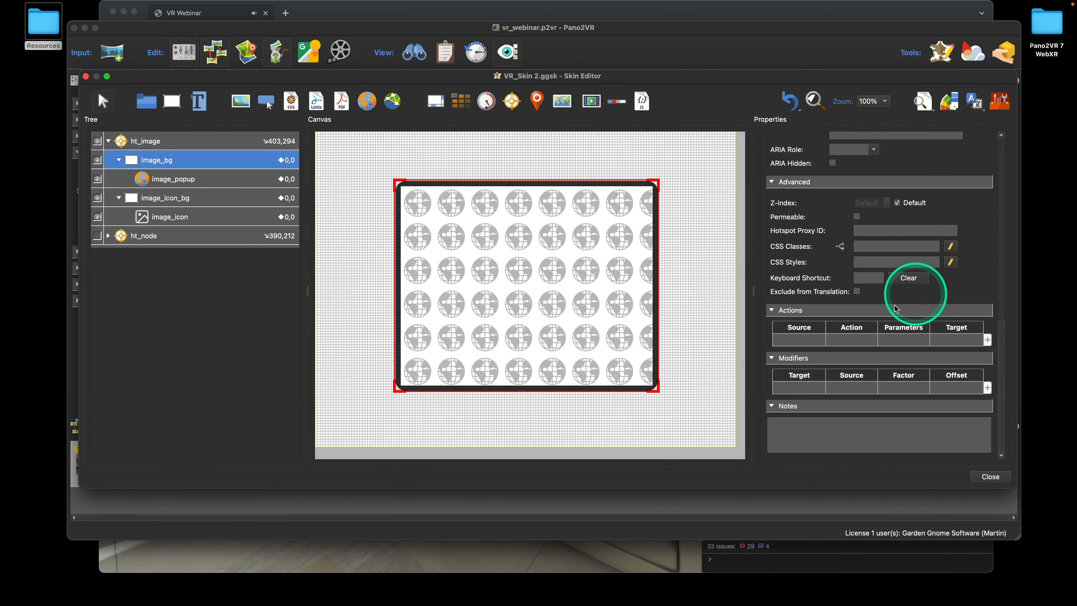
{"action": "double_click", "coordinate": [818, 336]}
{"action": "left_click", "coordinate": [551, 270]}
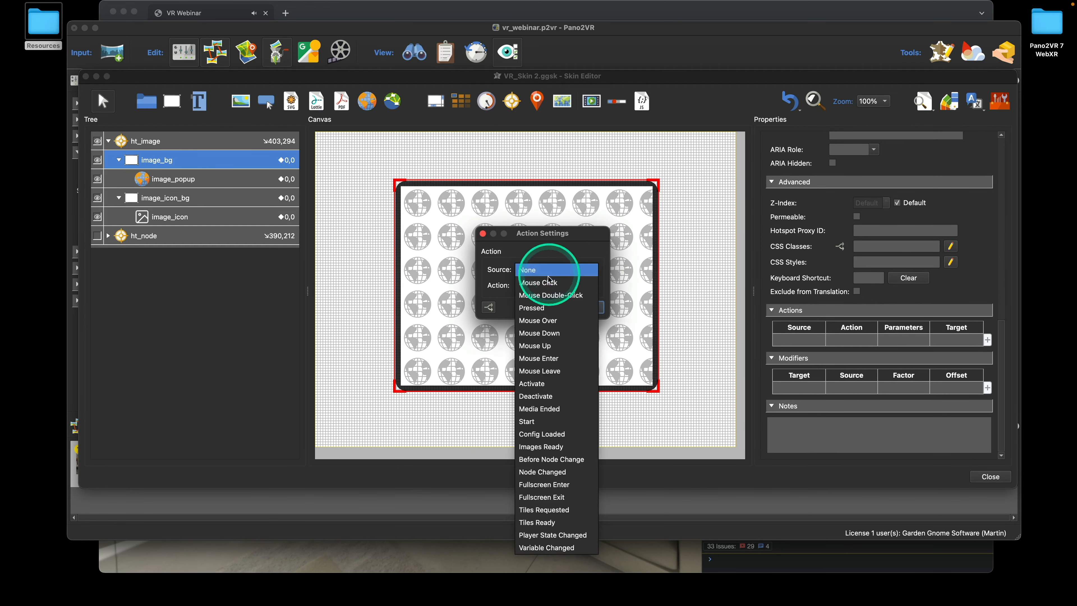
{"action": "left_click", "coordinate": [551, 282]}
{"action": "left_click", "coordinate": [553, 285]}
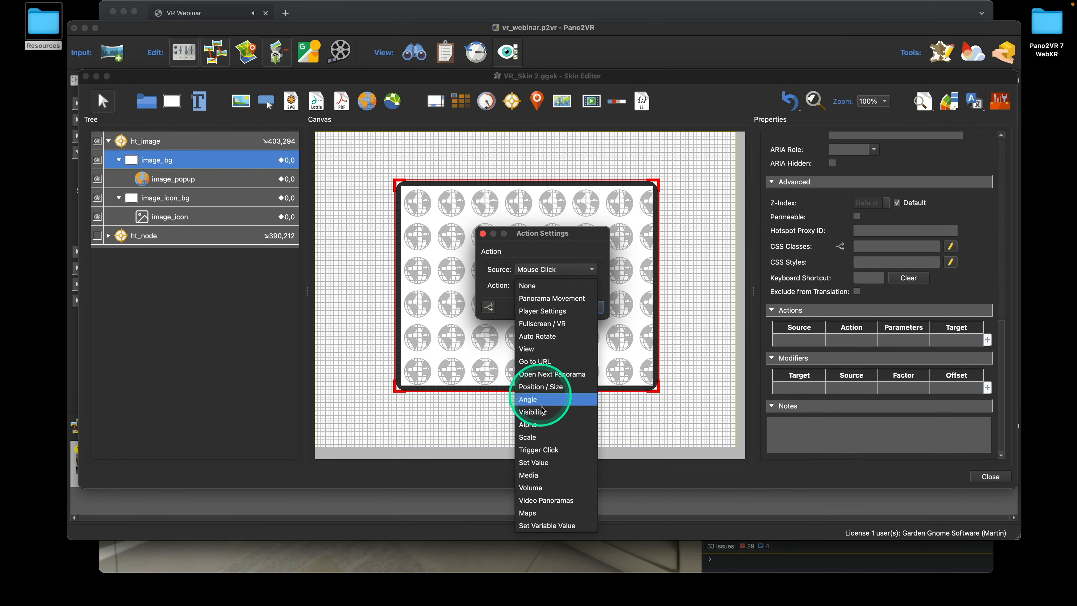
{"action": "left_click", "coordinate": [547, 424]}
{"action": "left_click", "coordinate": [540, 305]}
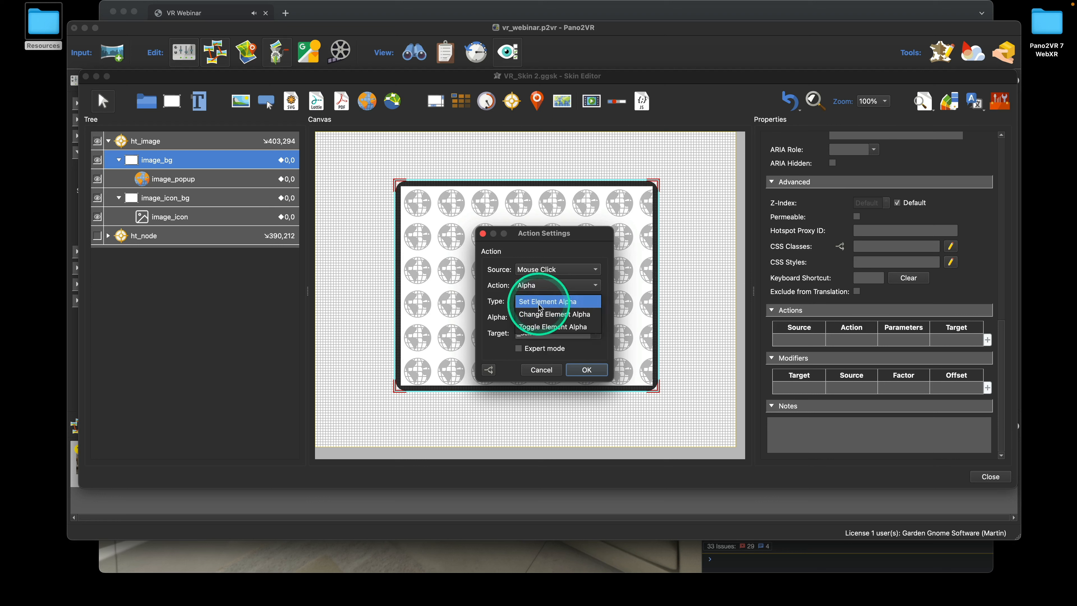
{"action": "left_click", "coordinate": [549, 313]}
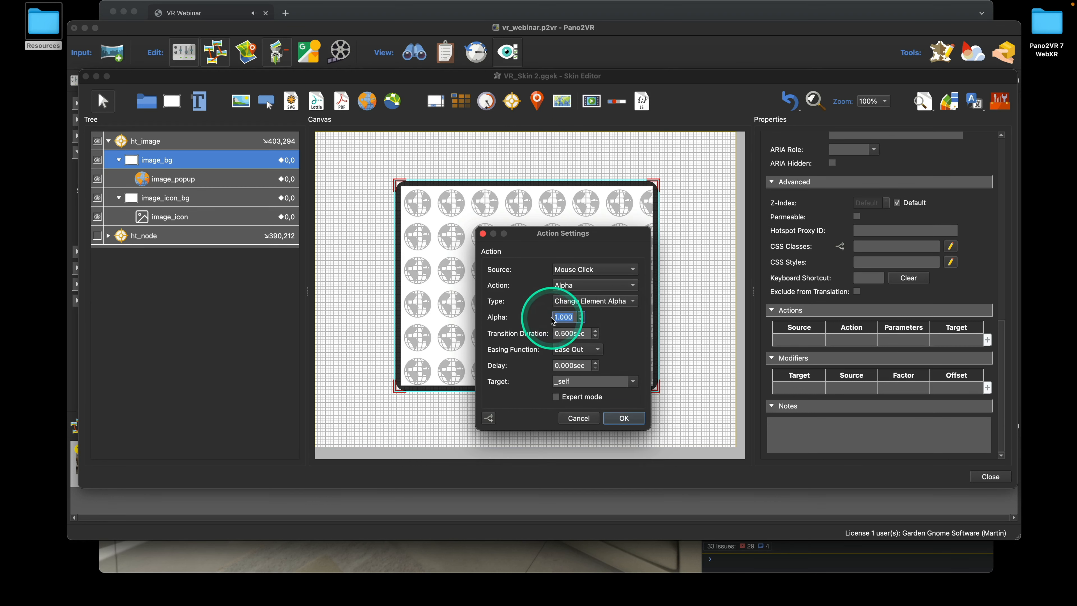
Set the fade to alpha 0 over 0.2 seconds, confirm, and save the skin
{"action": "type", "text": "0"}
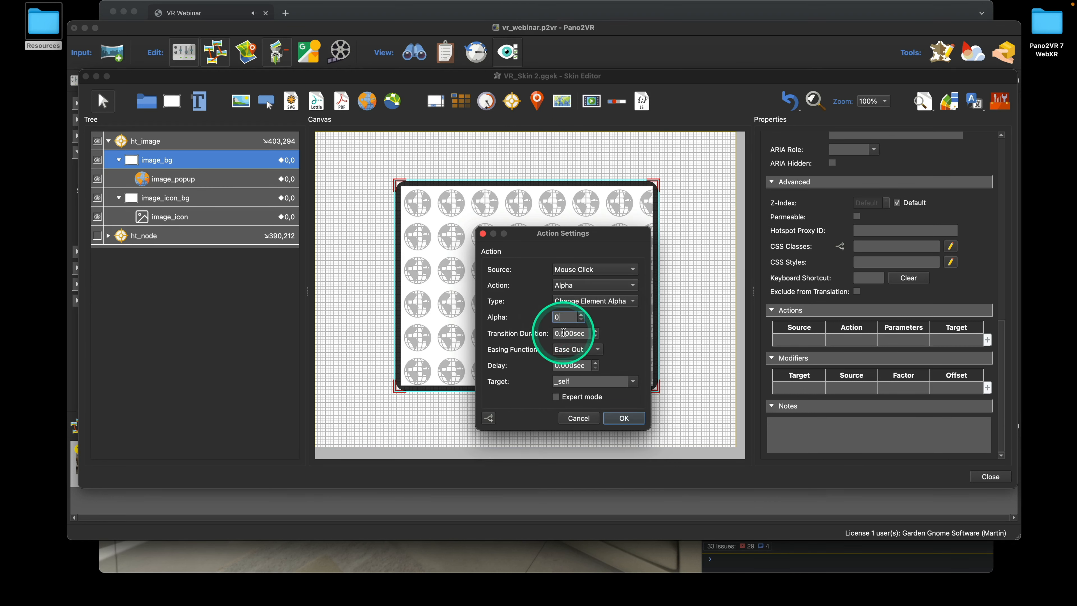
{"action": "key", "text": "BackSpace"}
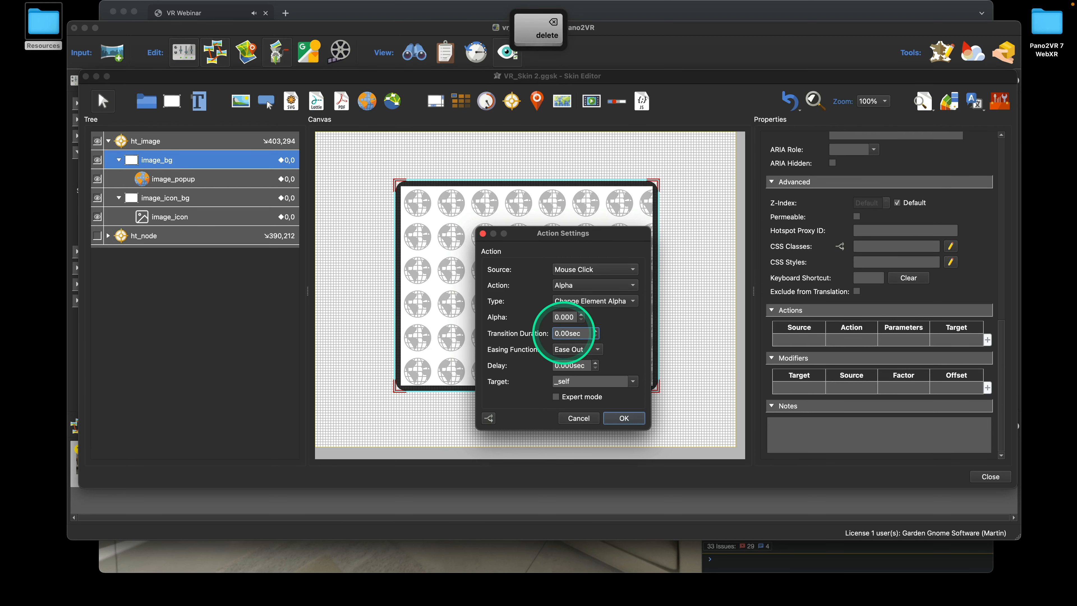
{"action": "type", "text": "2"}
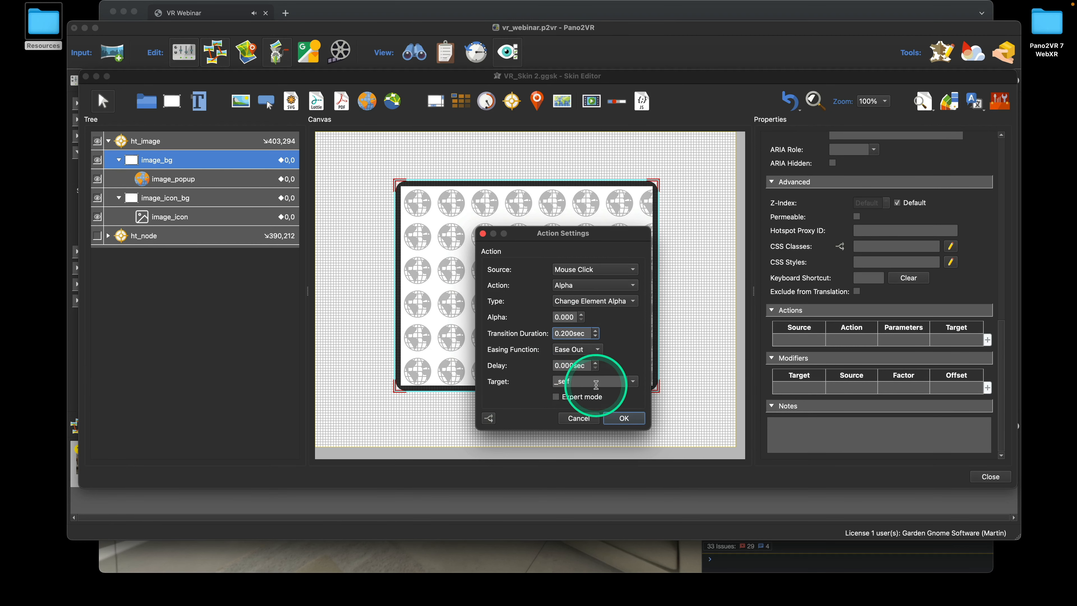
{"action": "left_click", "coordinate": [628, 417]}
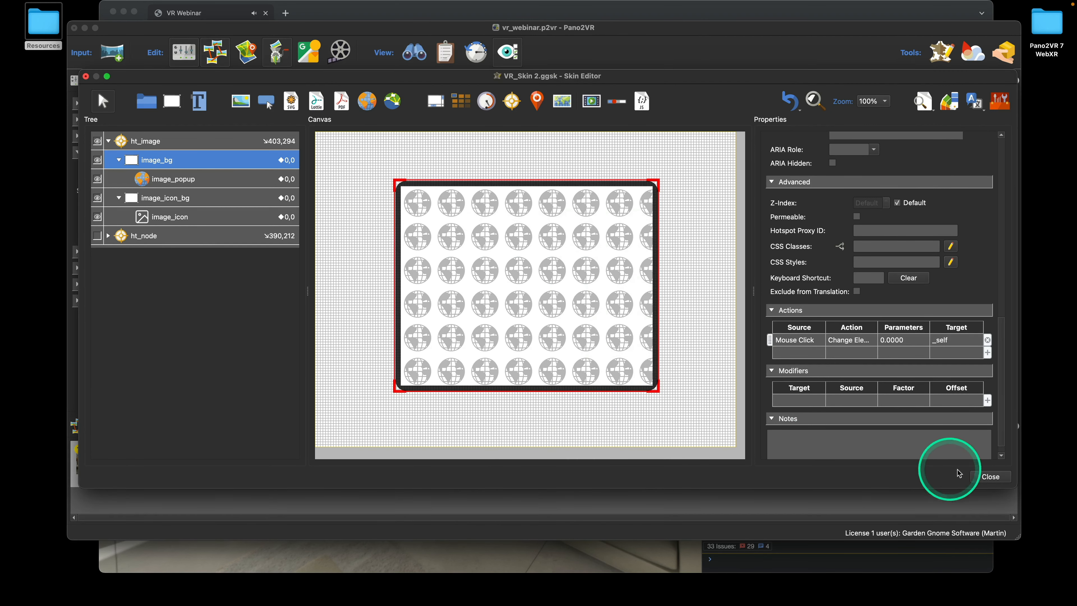
{"action": "left_click", "coordinate": [986, 475]}
{"action": "left_click", "coordinate": [613, 291]}
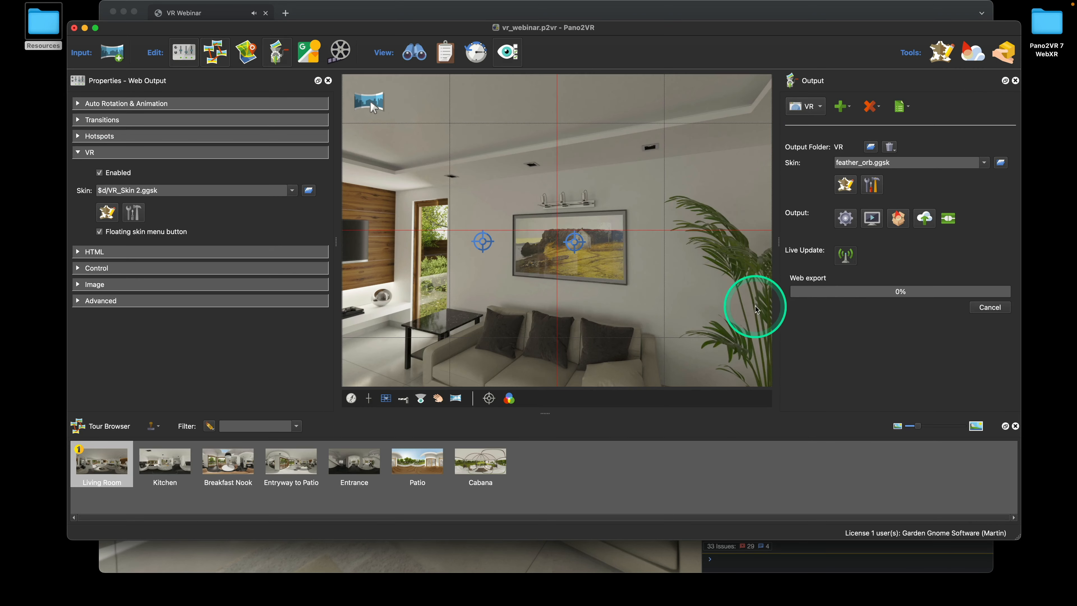
Enter VR in the Chrome tour and open and close the hotspot popup three times with the left trigger
{"action": "left_click", "coordinate": [584, 565]}
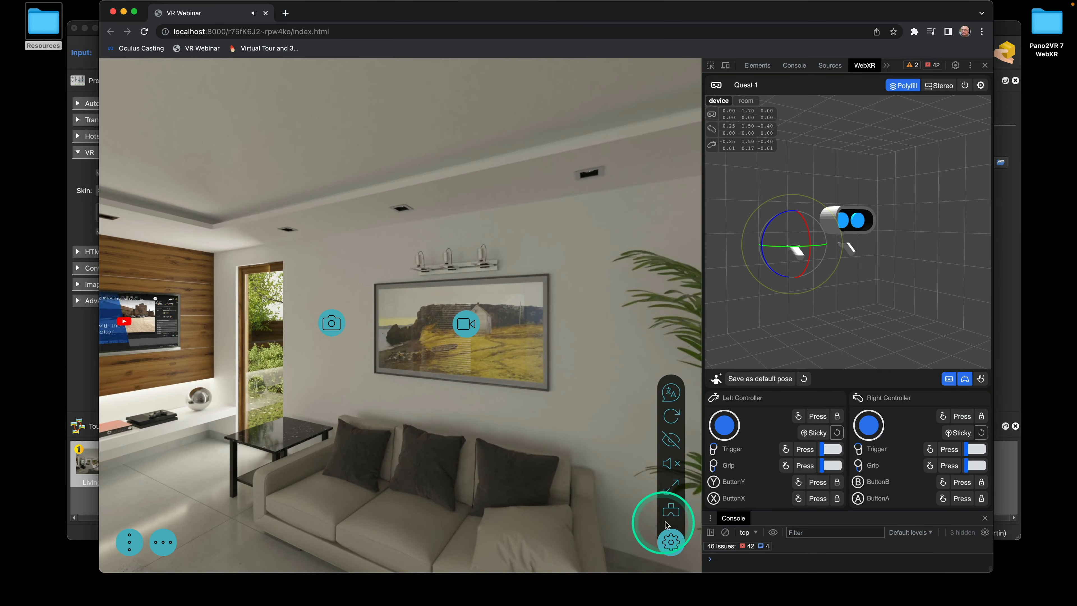
{"action": "left_click", "coordinate": [667, 520]}
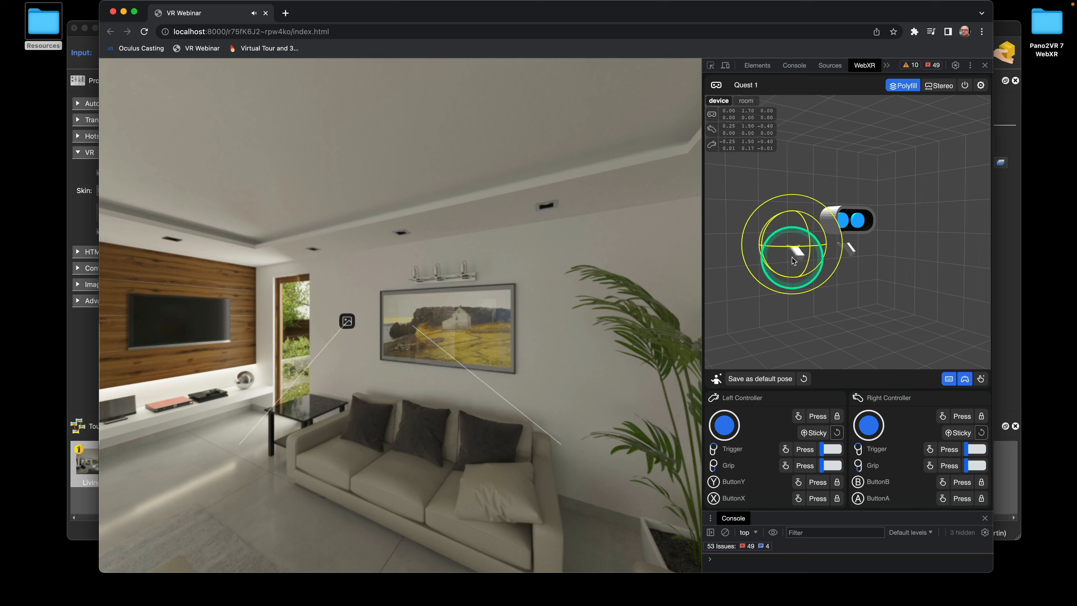
{"action": "left_click", "coordinate": [805, 449]}
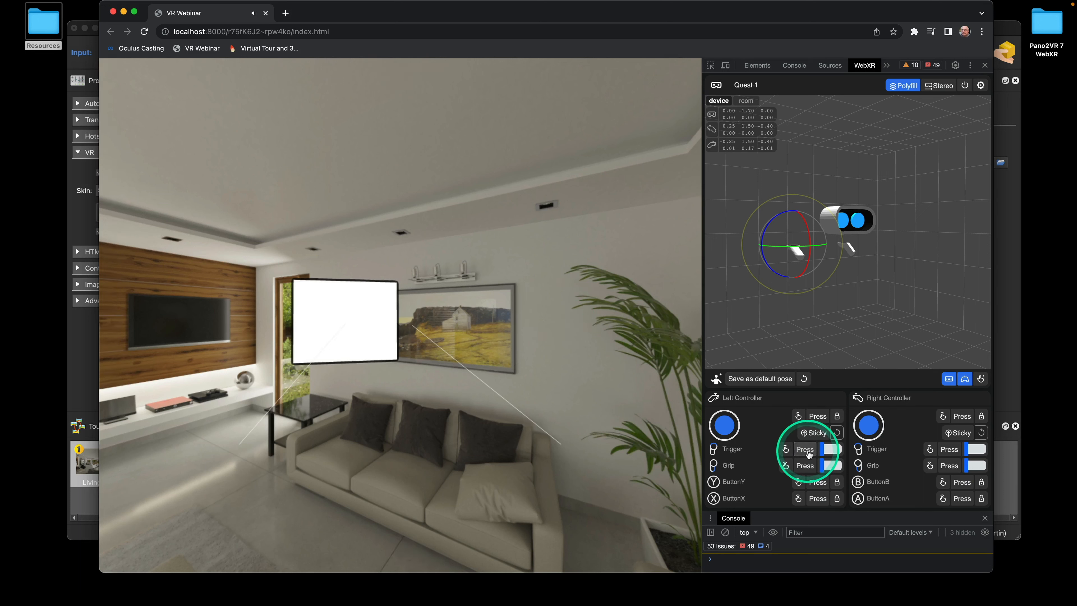
{"action": "left_click", "coordinate": [809, 453]}
{"action": "left_click", "coordinate": [808, 453]}
{"action": "left_click", "coordinate": [809, 453]}
{"action": "left_click", "coordinate": [808, 453]}
{"action": "left_click", "coordinate": [808, 453]}
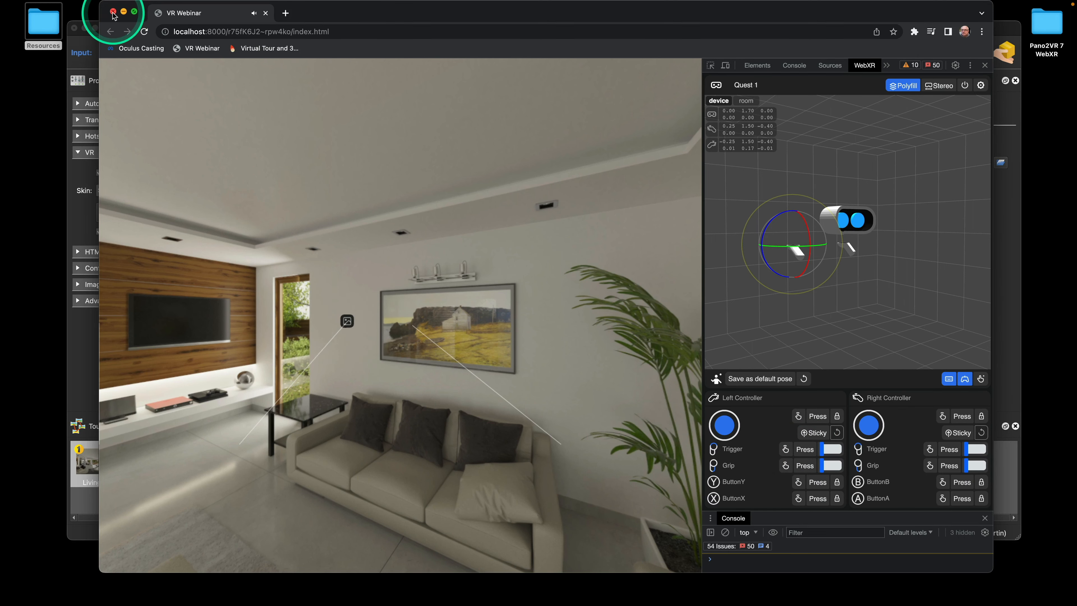
Add a Mouse Click Set Value action to image_icon_bg in the Skin Editor
{"action": "left_click", "coordinate": [85, 36]}
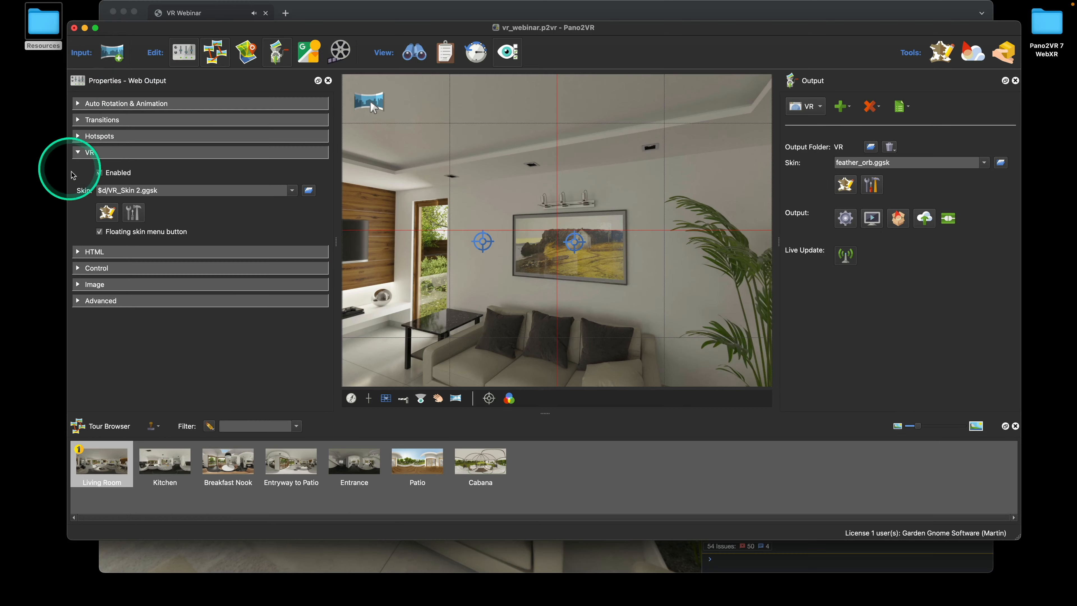
{"action": "left_click", "coordinate": [106, 212]}
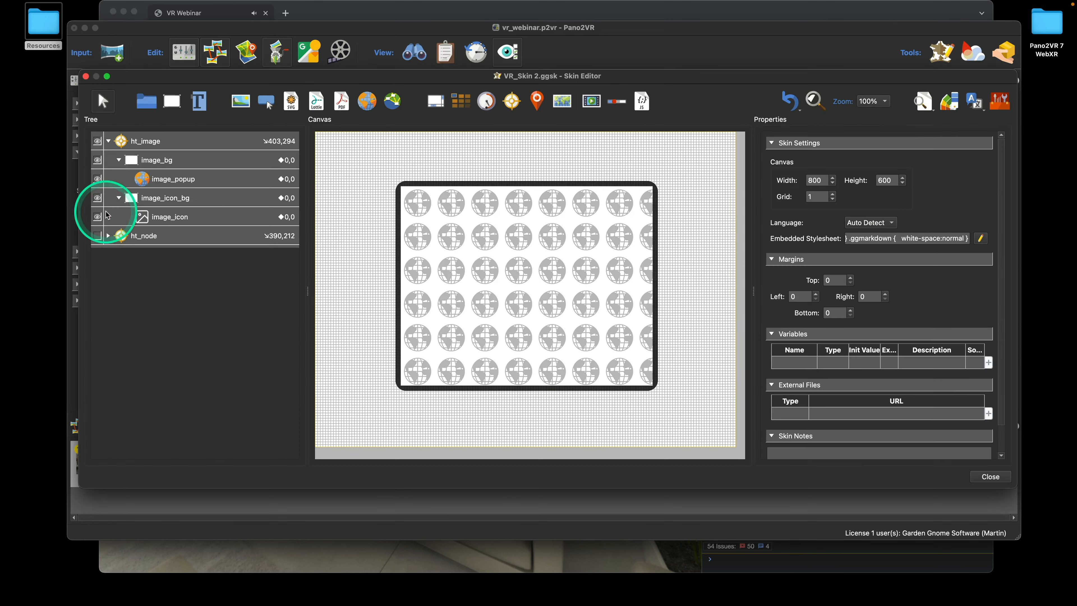
{"action": "left_click", "coordinate": [170, 202]}
{"action": "scroll", "coordinate": [975, 335], "scroll_direction": "down", "scroll_amount": 10}
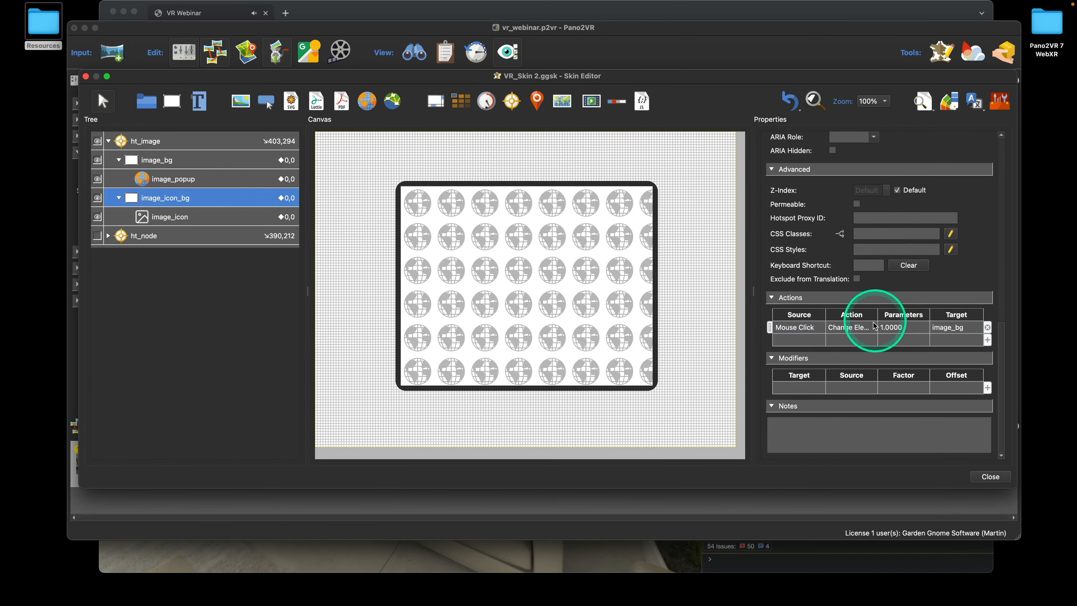
{"action": "double_click", "coordinate": [809, 339]}
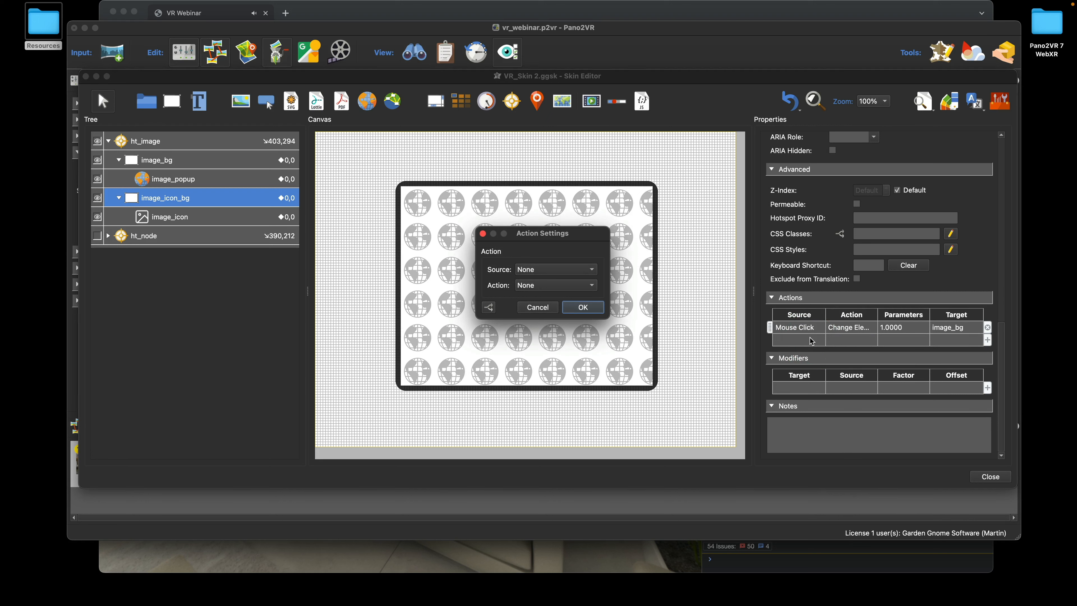
{"action": "left_click", "coordinate": [716, 299]}
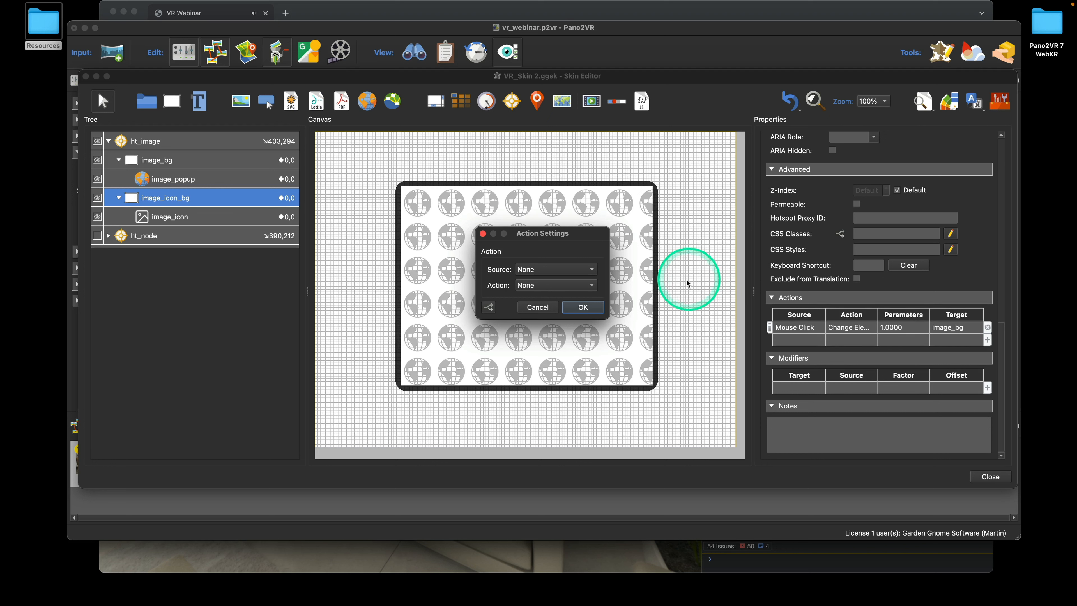
{"action": "left_click", "coordinate": [570, 272]}
{"action": "left_click", "coordinate": [562, 281]}
{"action": "left_click", "coordinate": [570, 290]}
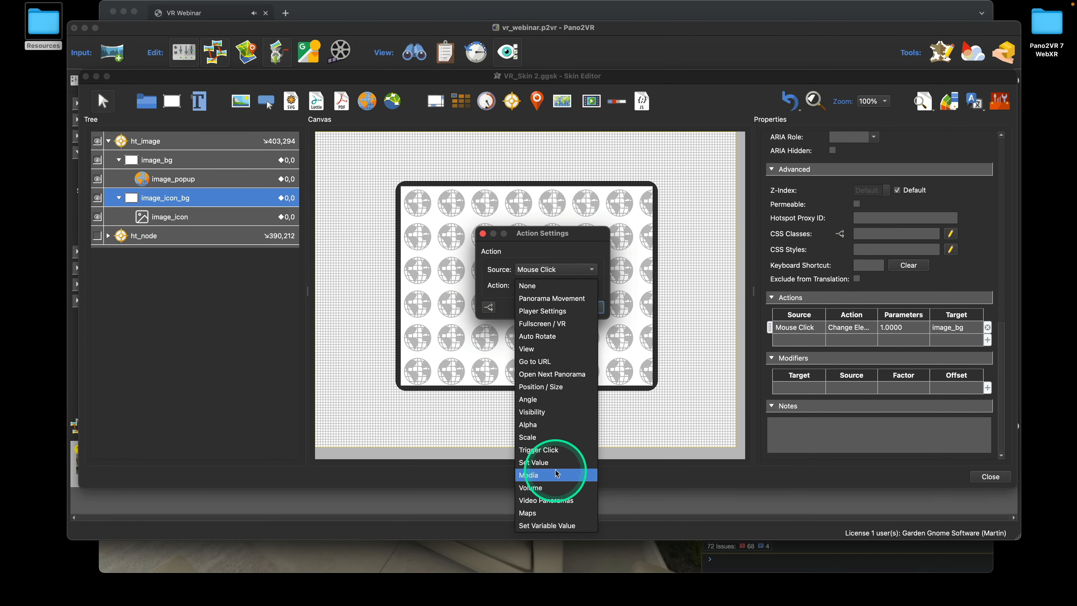
{"action": "left_click", "coordinate": [551, 462]}
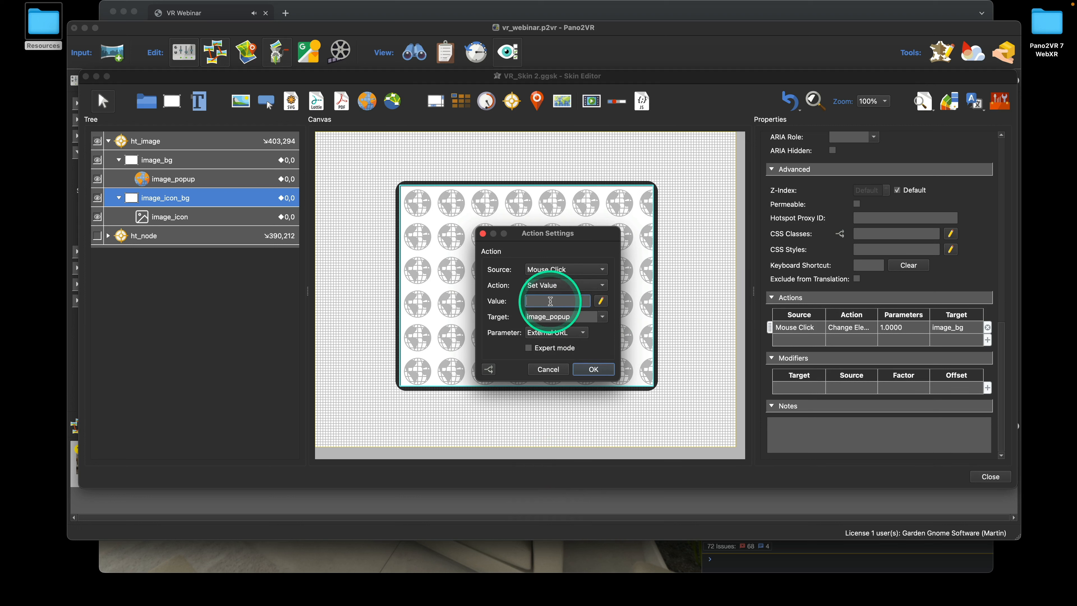
Set the value $(r)$(hu) on image_popup's External URL, confirm, and save the skin
{"action": "type", "text": "$"}
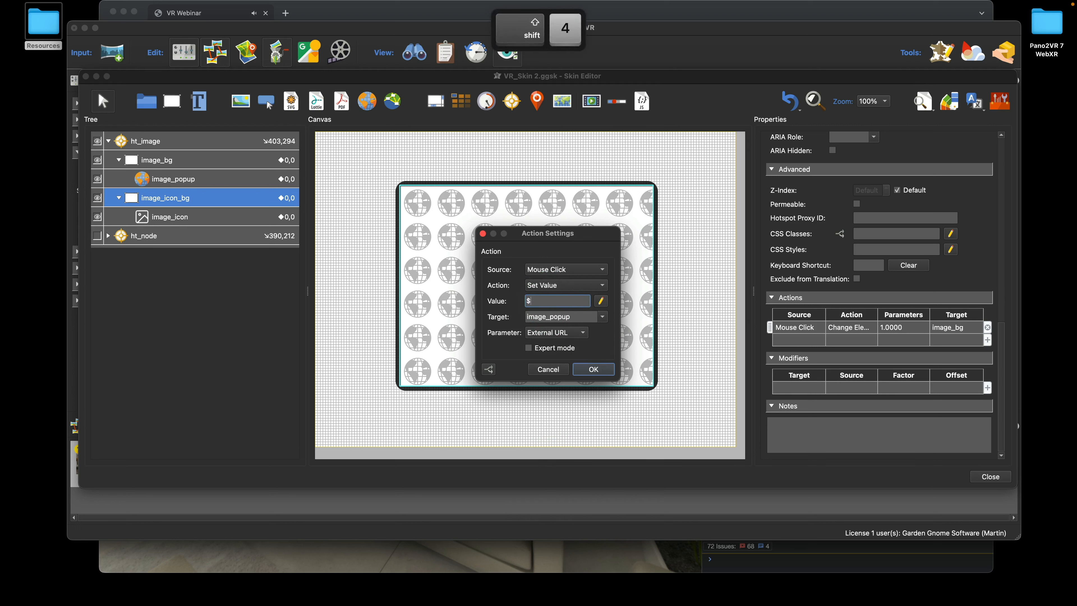
{"action": "type", "text": "(r)"}
{"action": "left_click_drag", "start_coordinate": [549, 301], "coordinate": [543, 300]}
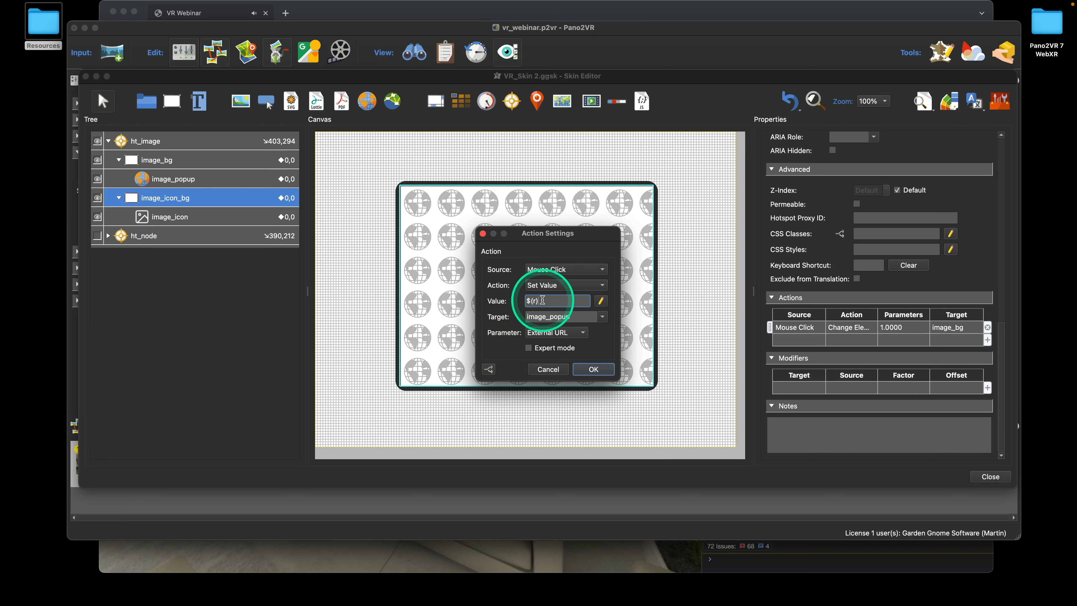
{"action": "type", "text": "$("}
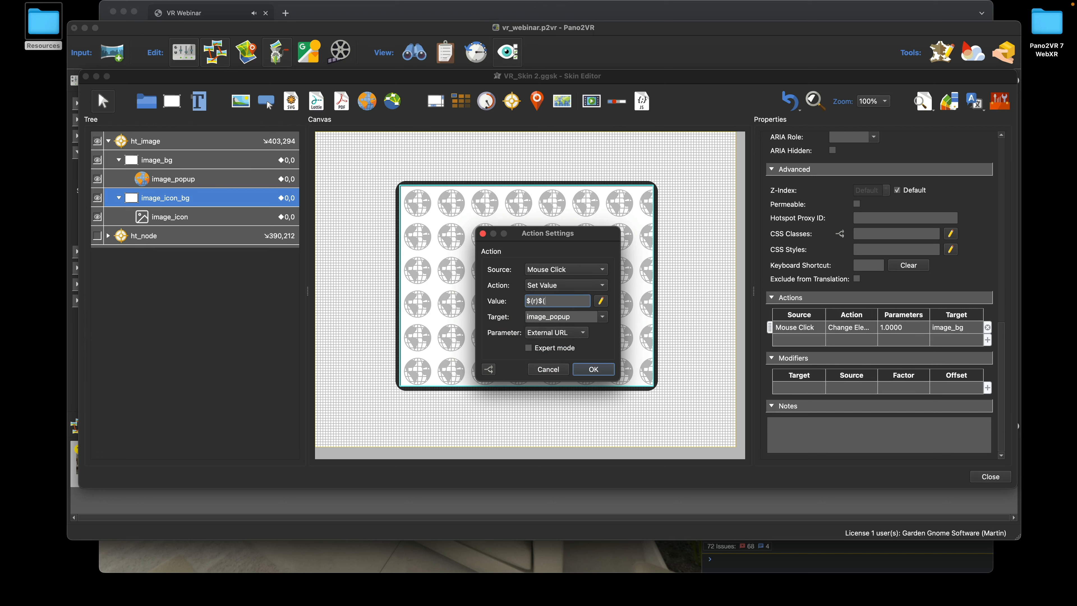
{"action": "type", "text": "h"}
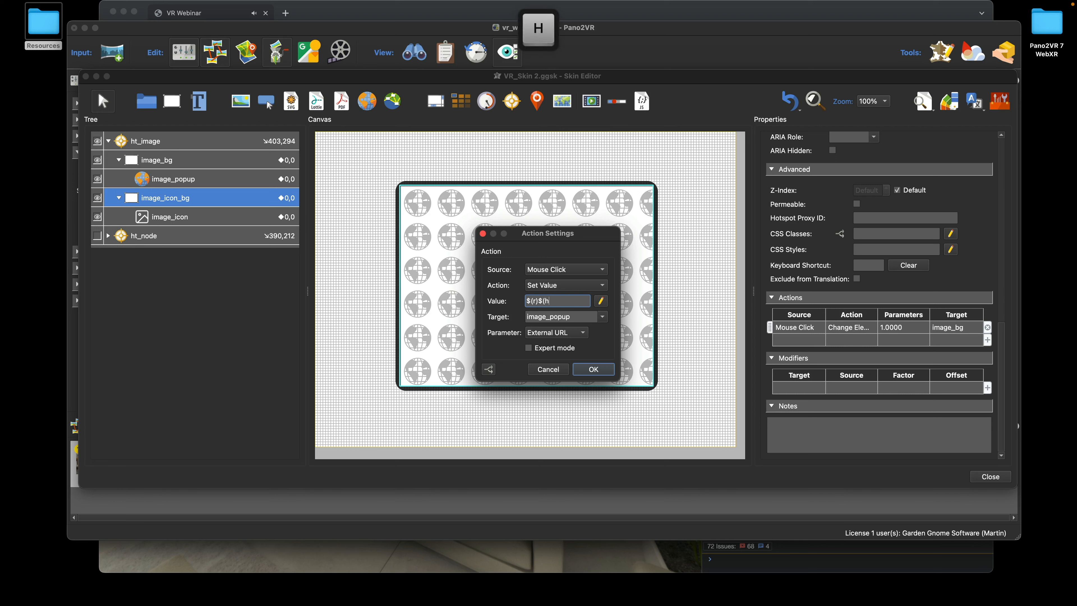
{"action": "type", "text": "u"}
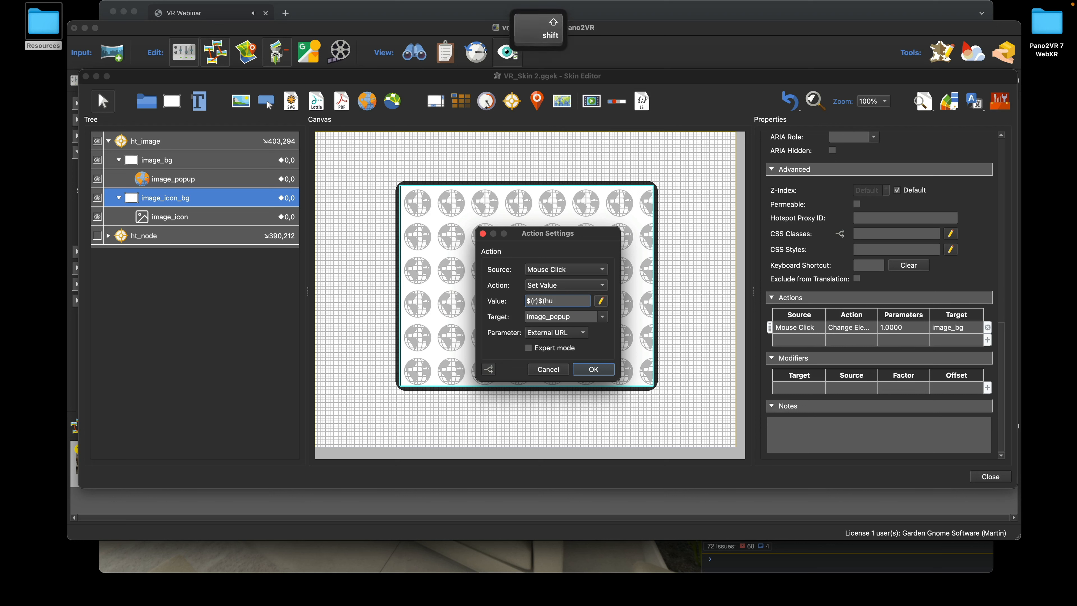
{"action": "type", "text": ")"}
{"action": "left_click", "coordinate": [511, 321]}
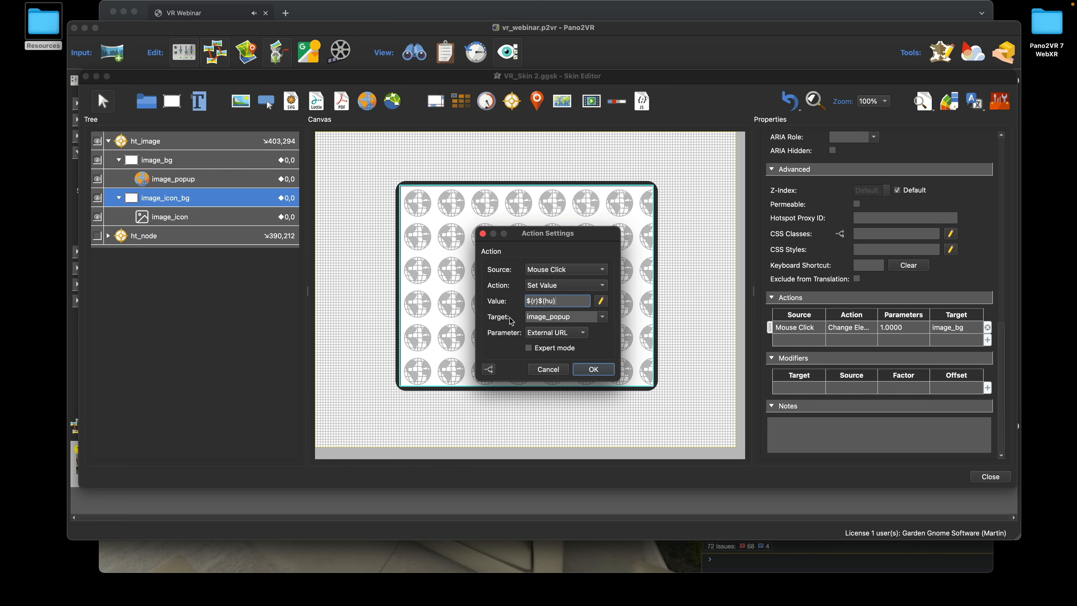
{"action": "left_click", "coordinate": [564, 301]}
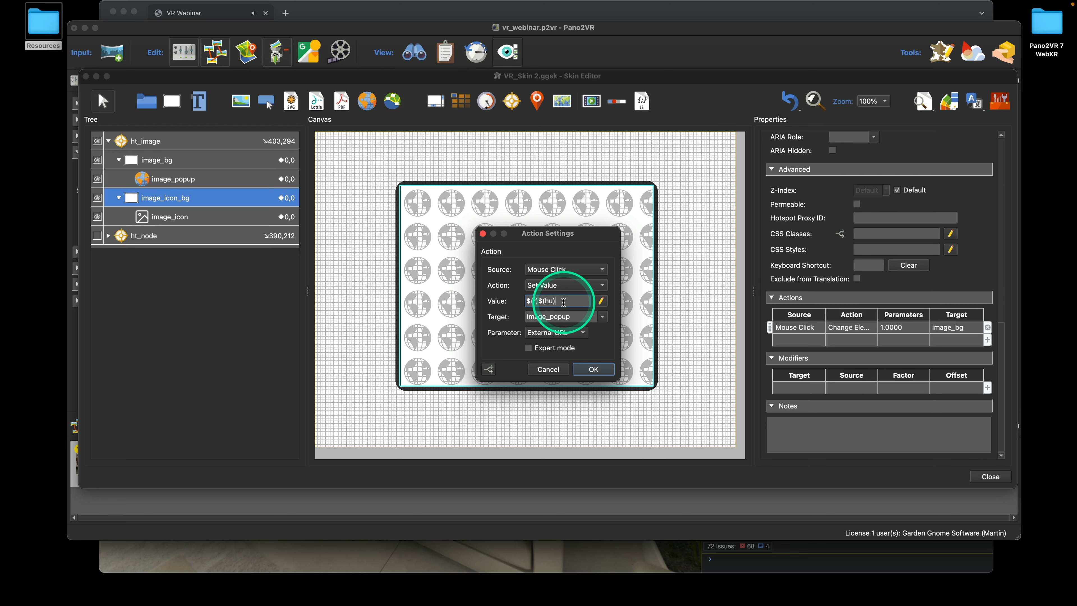
{"action": "left_click", "coordinate": [593, 370]}
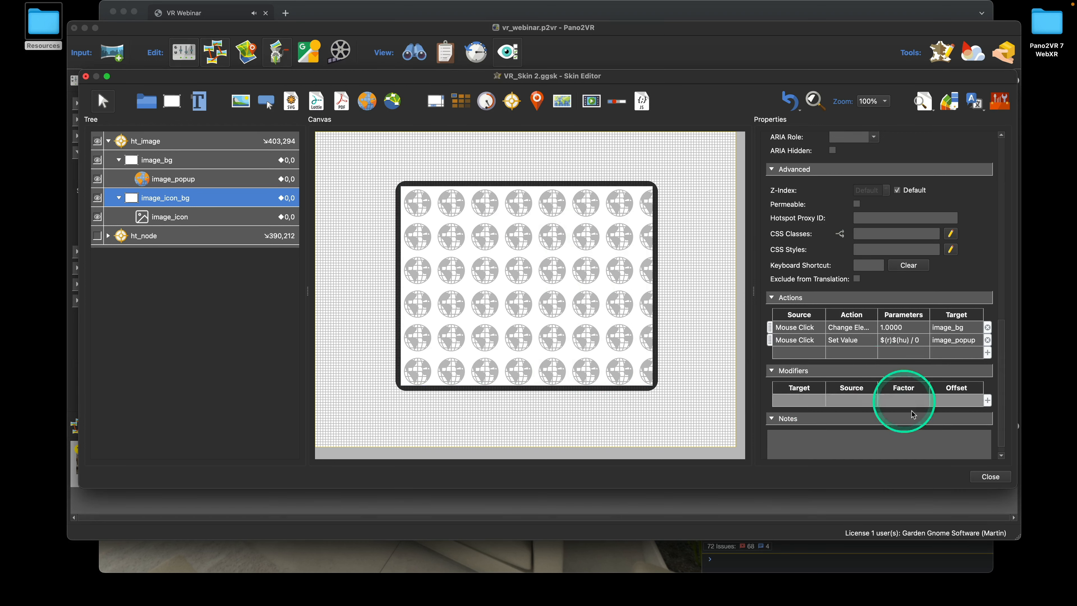
{"action": "left_click", "coordinate": [991, 476]}
{"action": "left_click", "coordinate": [621, 359]}
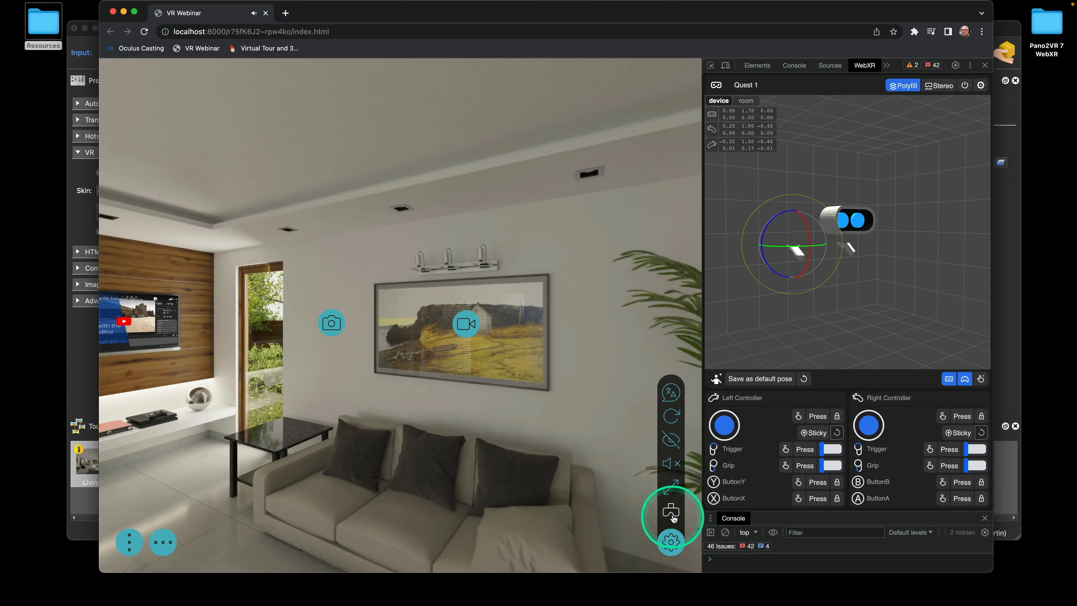
Enter VR and trigger the hotspot to open its black-and-white aerial street photo, then return to Pano2VR
{"action": "left_click", "coordinate": [671, 513]}
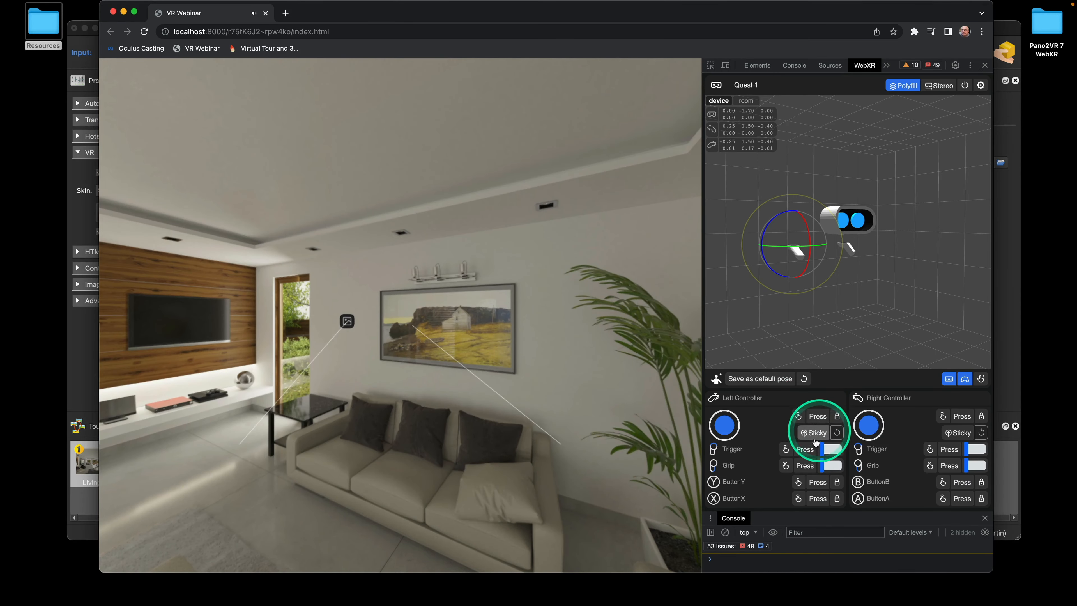
{"action": "left_click", "coordinate": [804, 450]}
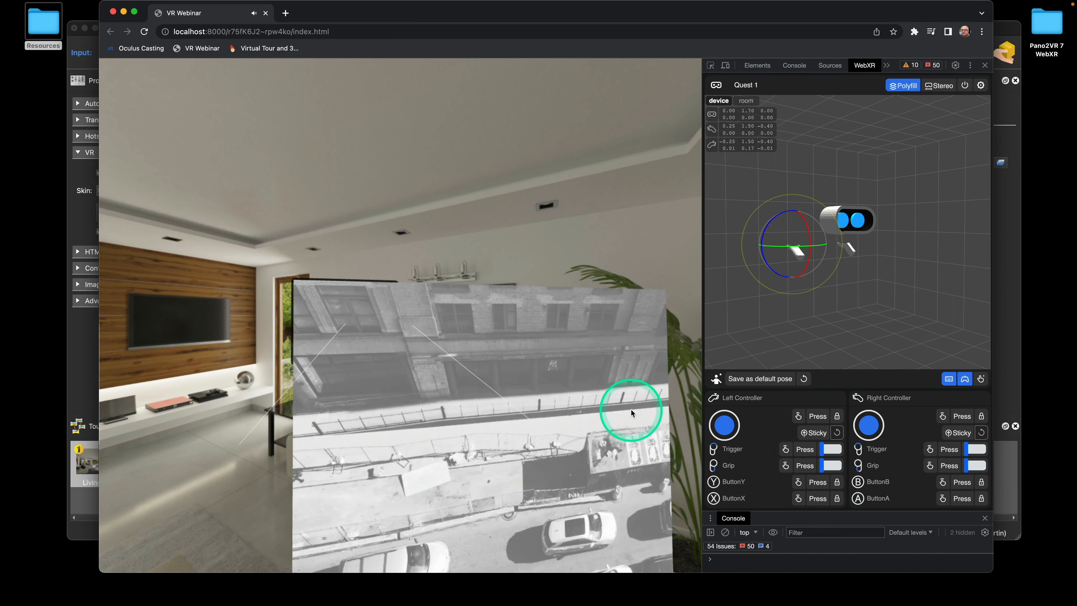
{"action": "left_click", "coordinate": [73, 208]}
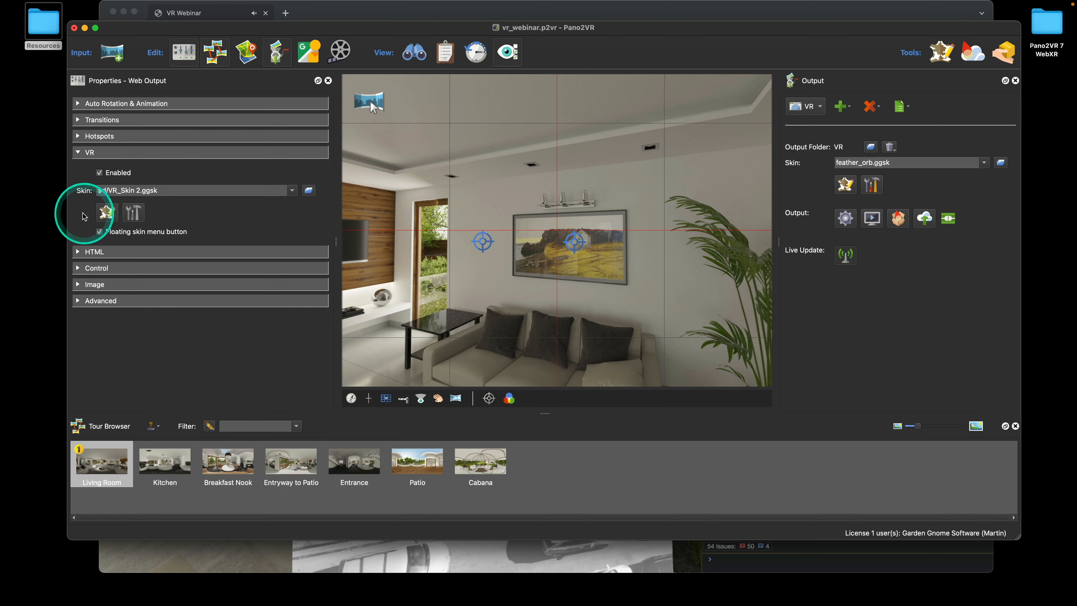
Set image_popup's External Image Content Scaling to Min
{"action": "left_click", "coordinate": [106, 213]}
{"action": "left_click", "coordinate": [178, 179]}
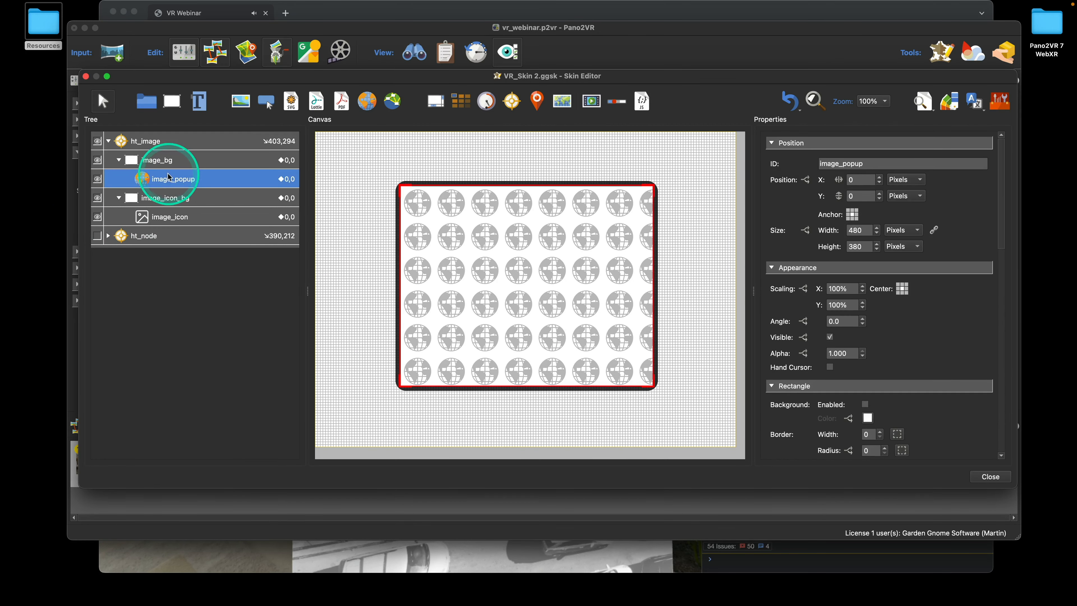
{"action": "scroll", "coordinate": [904, 313], "scroll_direction": "down", "scroll_amount": 15}
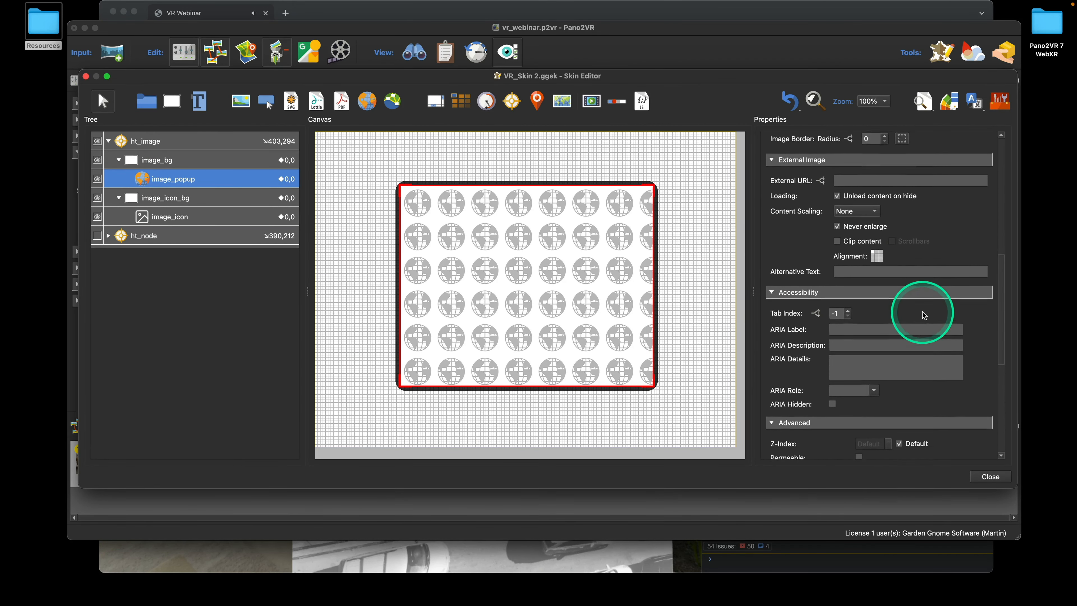
{"action": "scroll", "coordinate": [922, 312], "scroll_direction": "down", "scroll_amount": 3}
{"action": "scroll", "coordinate": [921, 312], "scroll_direction": "up", "scroll_amount": 8}
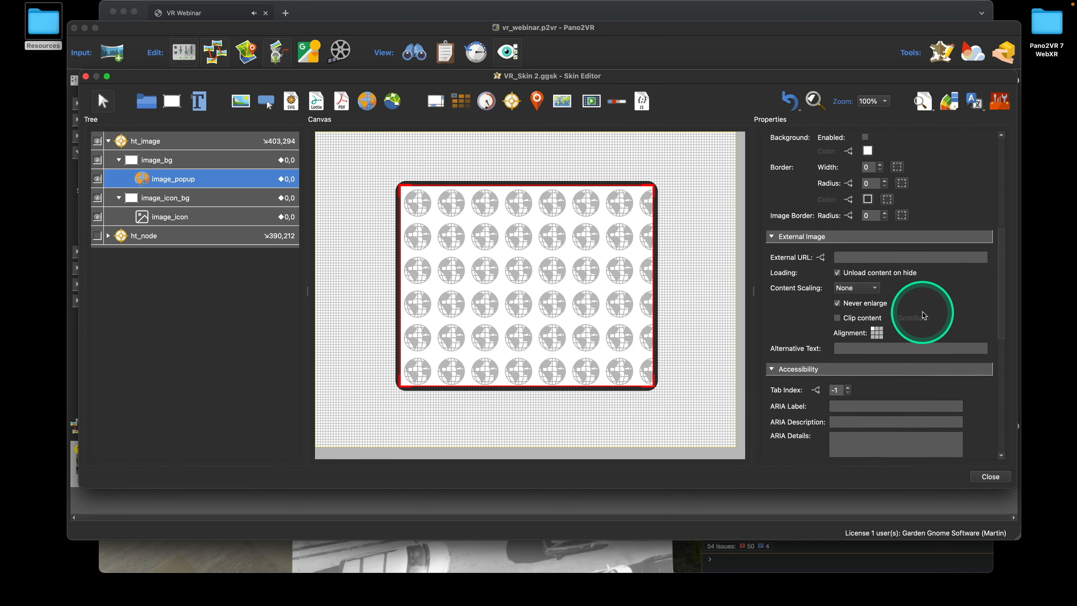
{"action": "scroll", "coordinate": [922, 314], "scroll_direction": "down", "scroll_amount": 3}
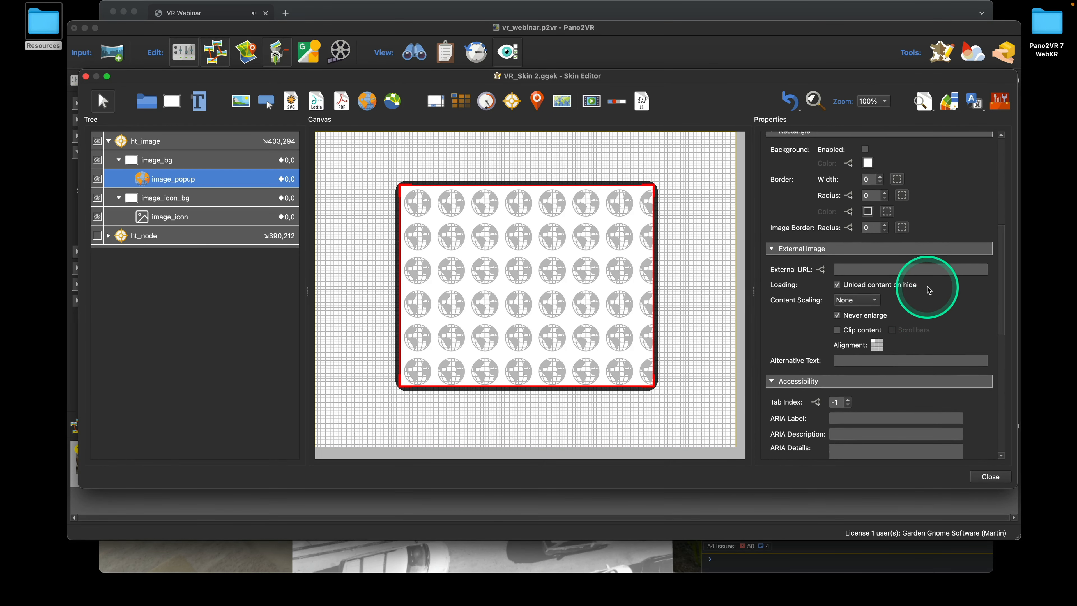
{"action": "scroll", "coordinate": [928, 290], "scroll_direction": "down", "scroll_amount": 1}
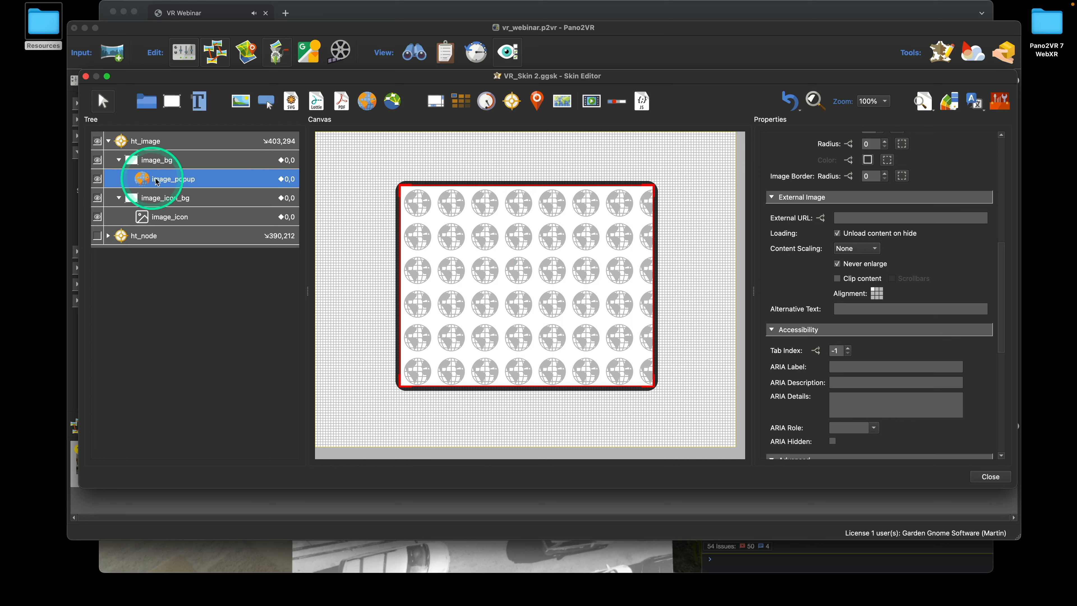
{"action": "left_click", "coordinate": [861, 247]}
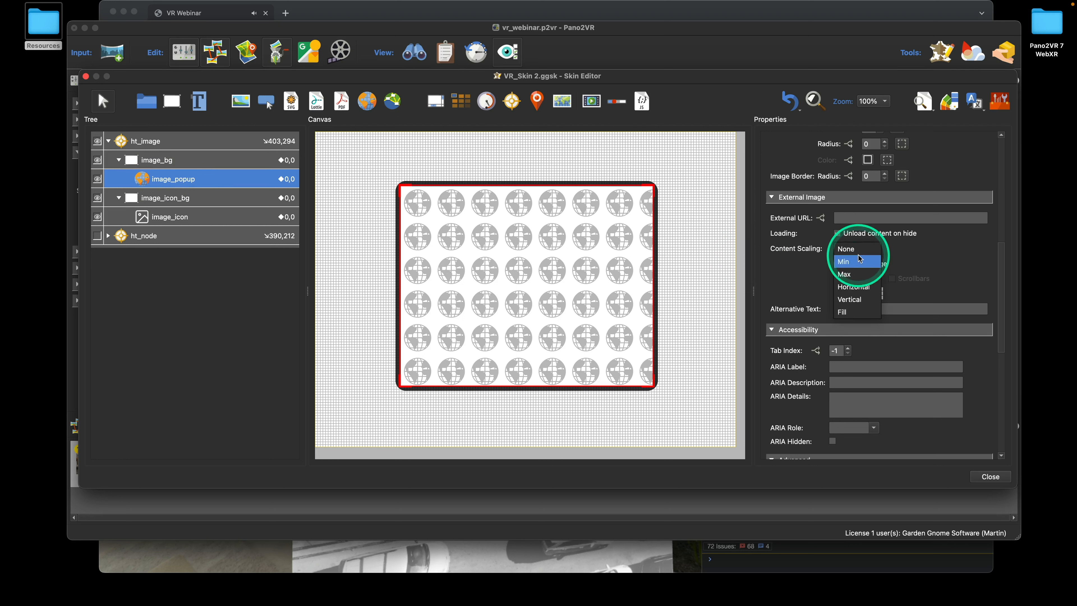
{"action": "left_click", "coordinate": [859, 258]}
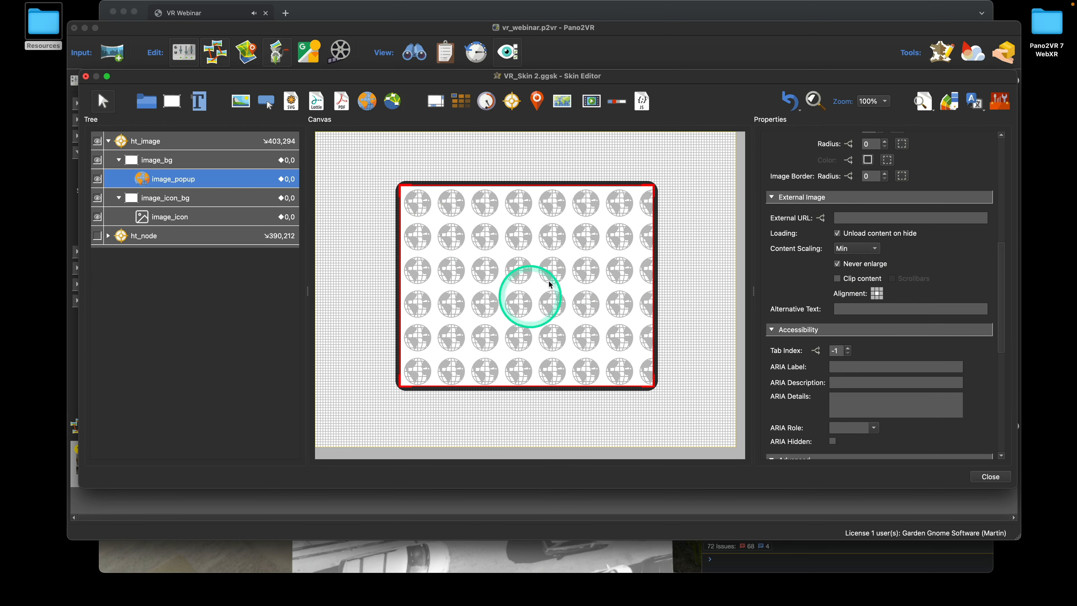
Close the Skin Editor, save the skin, and push a Live Update
{"action": "left_click", "coordinate": [991, 476]}
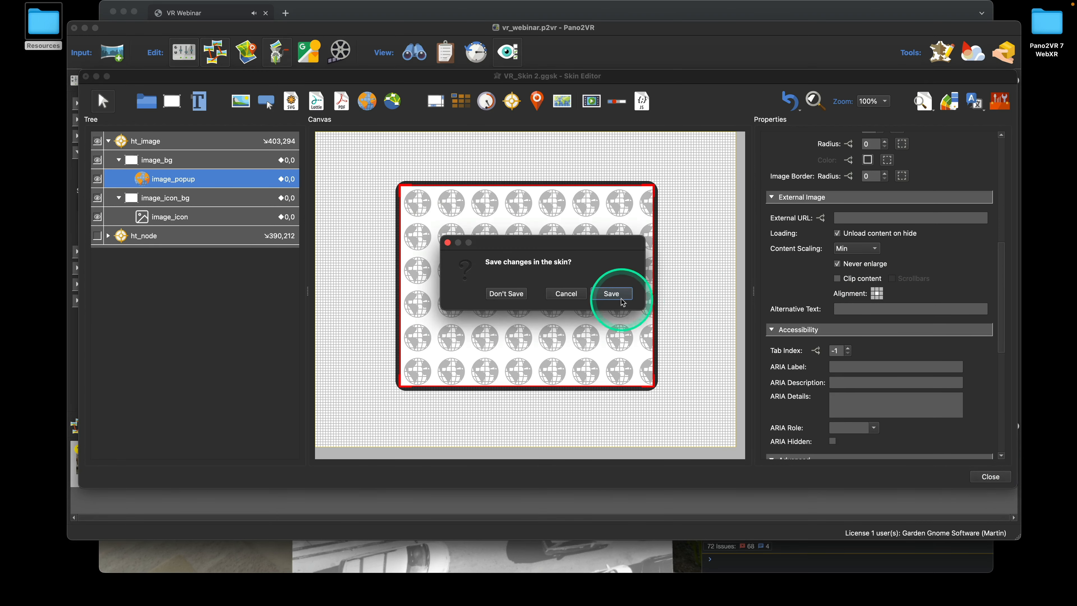
{"action": "left_click", "coordinate": [630, 295]}
{"action": "left_click", "coordinate": [844, 255]}
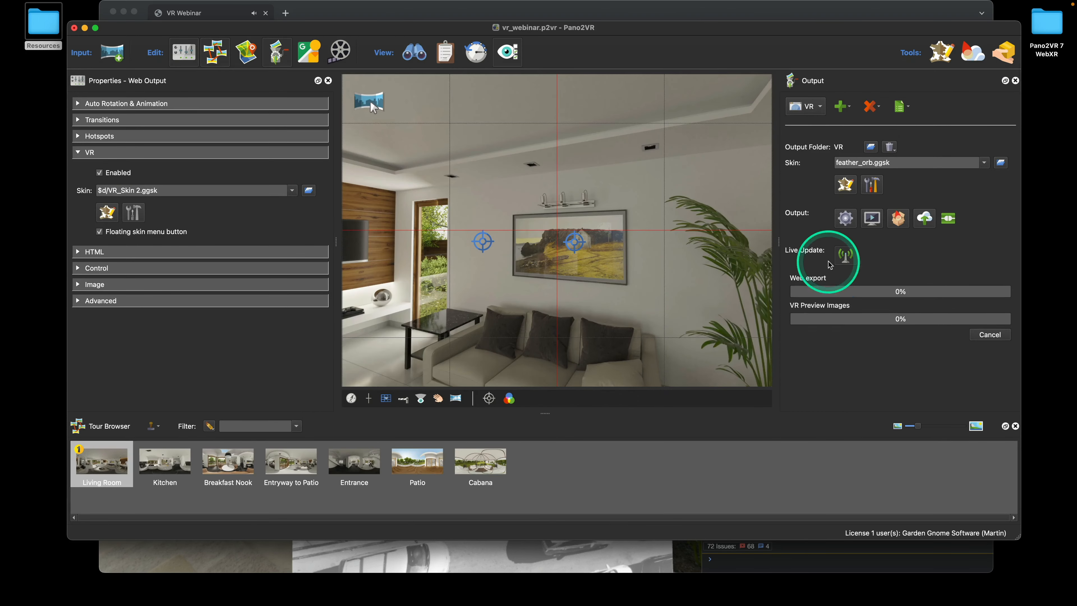
{"action": "left_click", "coordinate": [561, 559]}
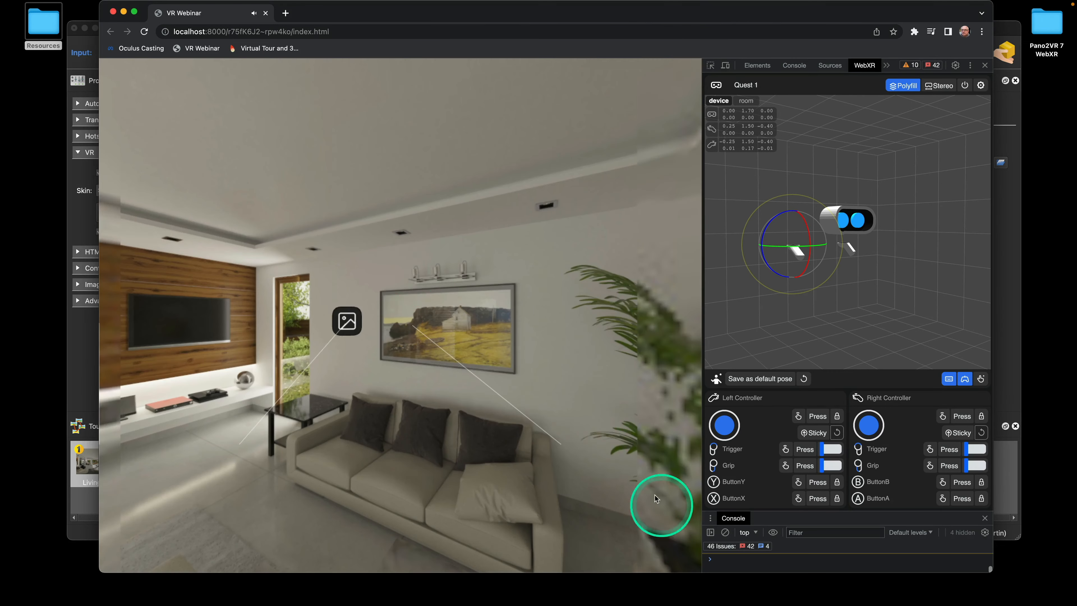
{"action": "left_click", "coordinate": [806, 451]}
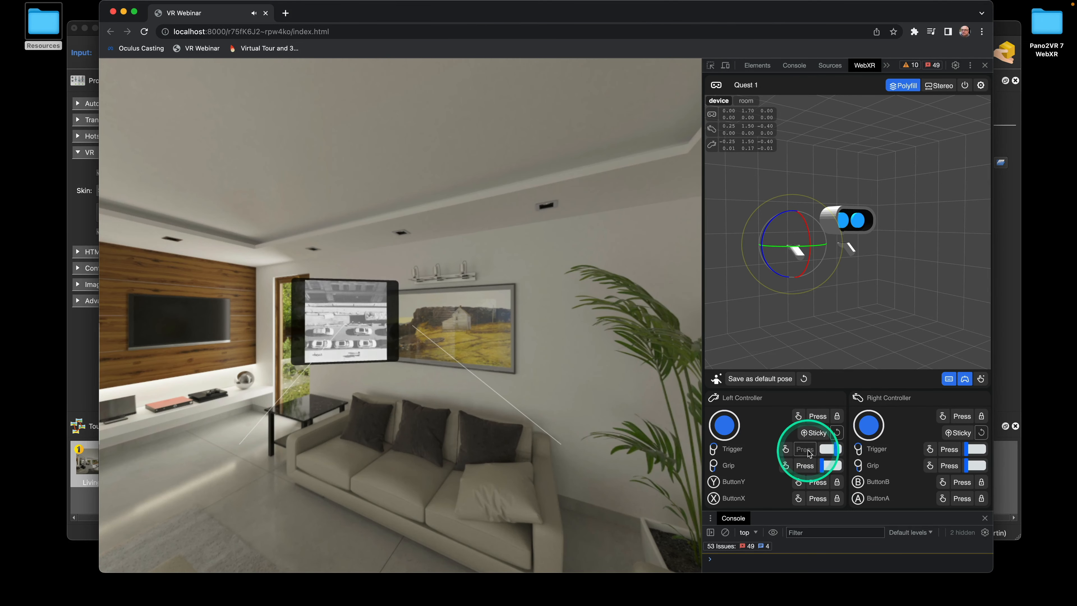
{"action": "left_click", "coordinate": [806, 451]}
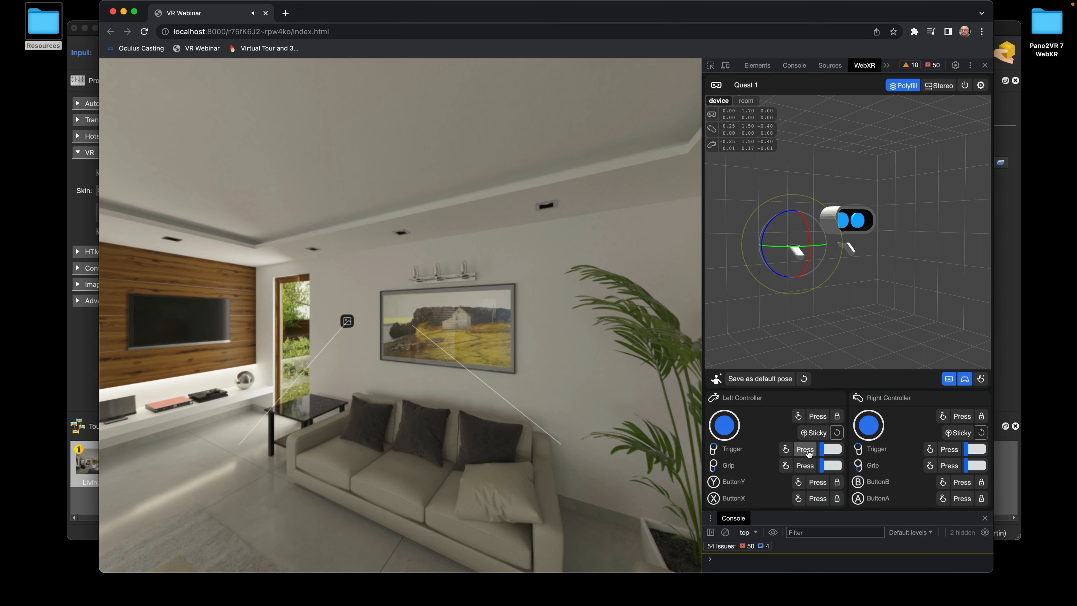
{"action": "left_click", "coordinate": [80, 219]}
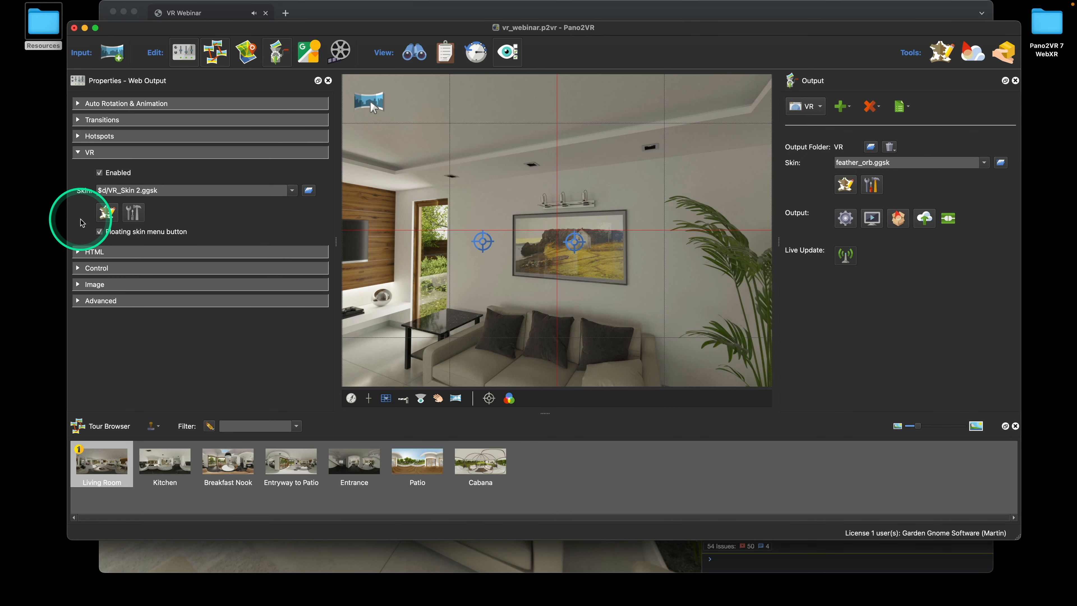
Drag window_open.mp3 and window_closed.mp3 from the project folder onto the VR skin canvas
{"action": "left_click", "coordinate": [107, 212]}
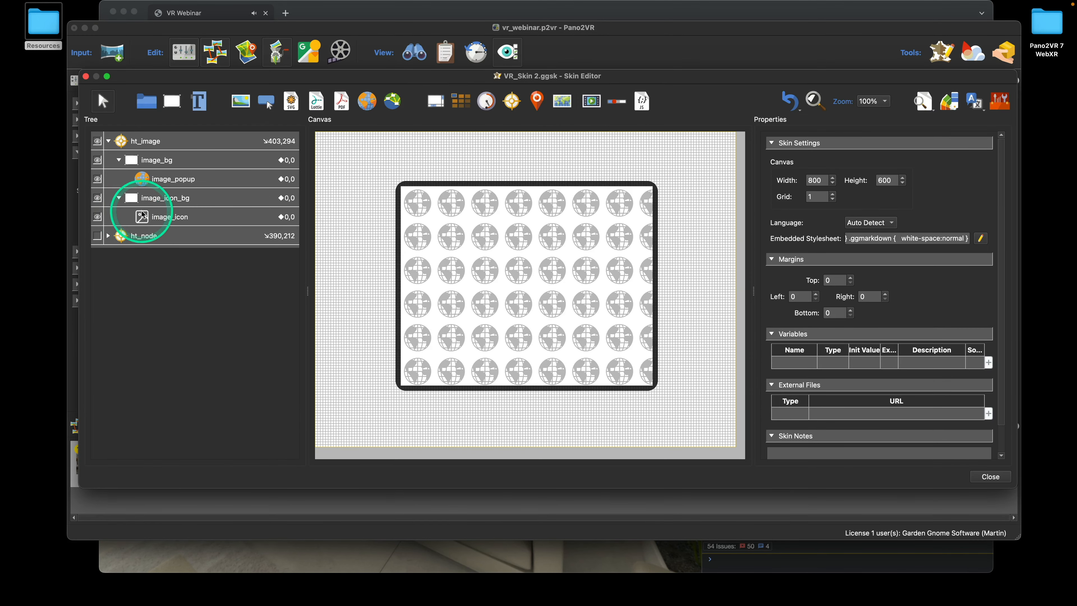
{"action": "double_click", "coordinate": [1044, 22]}
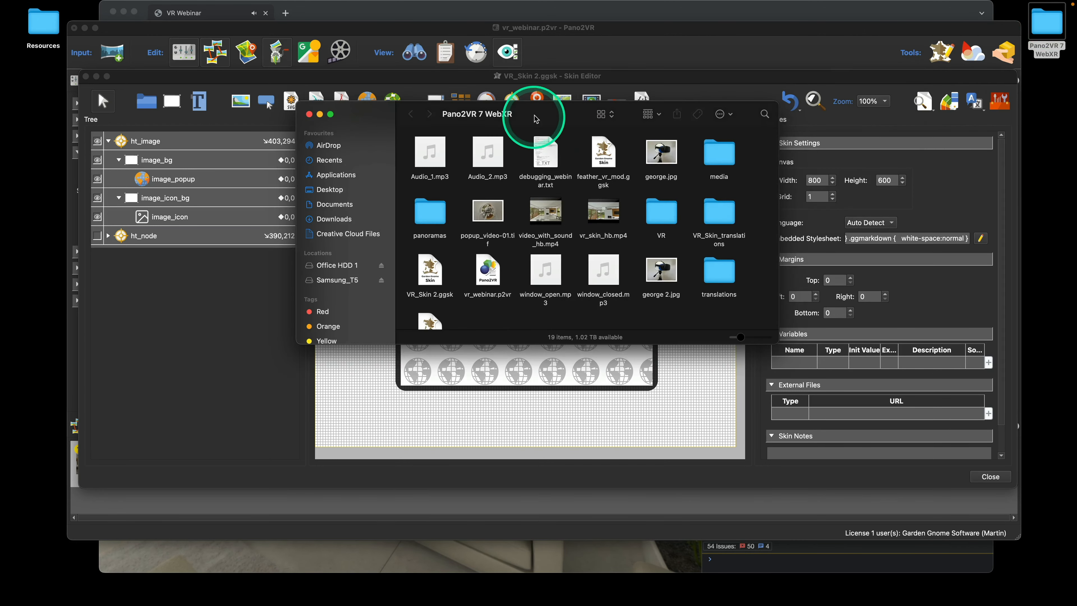
{"action": "left_click_drag", "start_coordinate": [535, 111], "coordinate": [664, 72]}
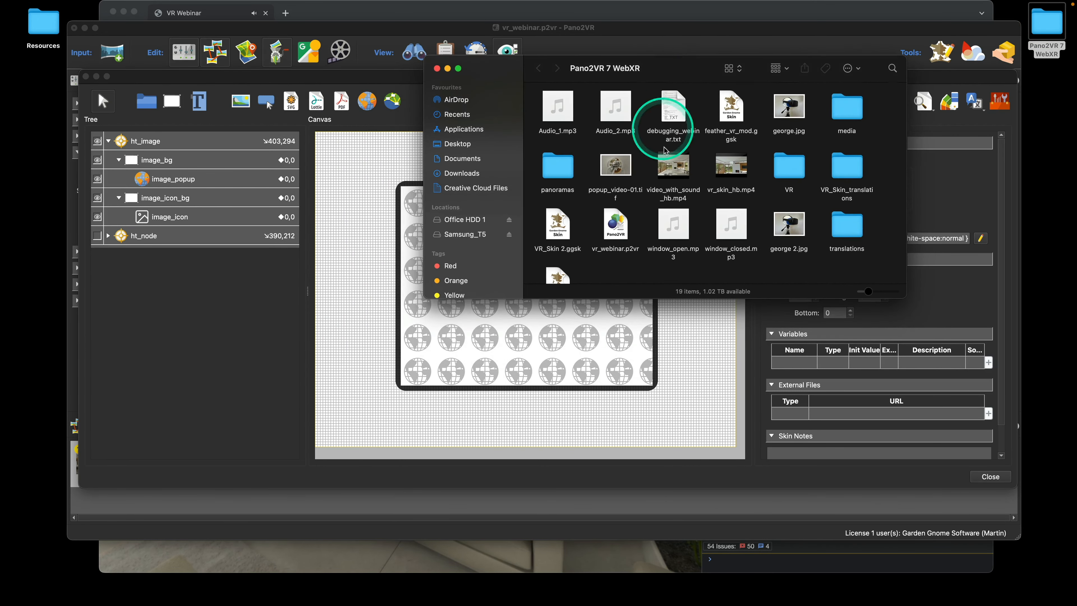
{"action": "left_click_drag", "start_coordinate": [661, 279], "coordinate": [539, 424]}
{"action": "left_click", "coordinate": [118, 306]}
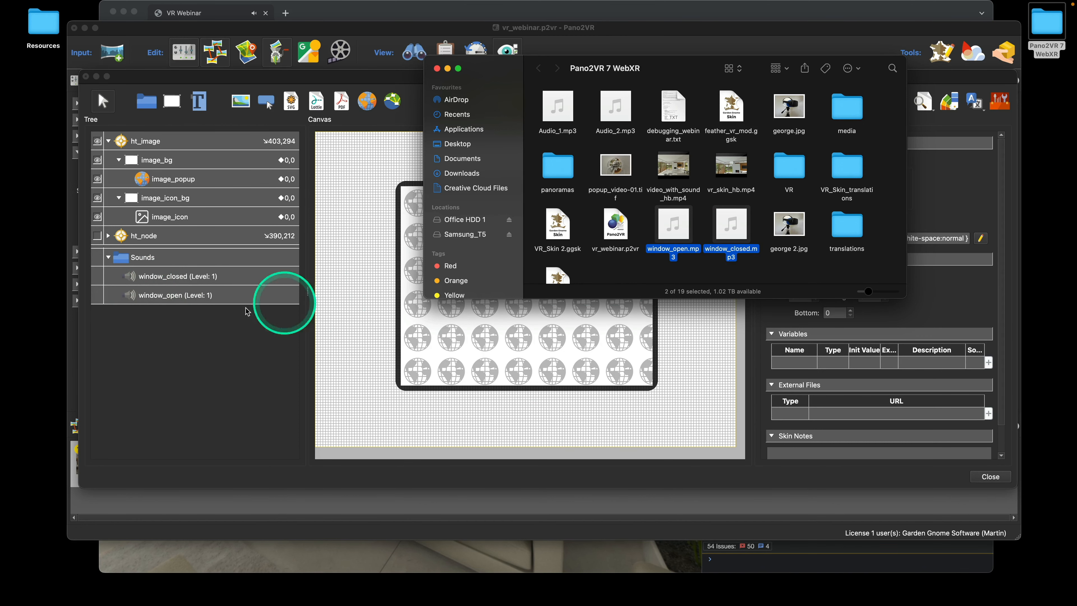
{"action": "left_click", "coordinate": [436, 69]}
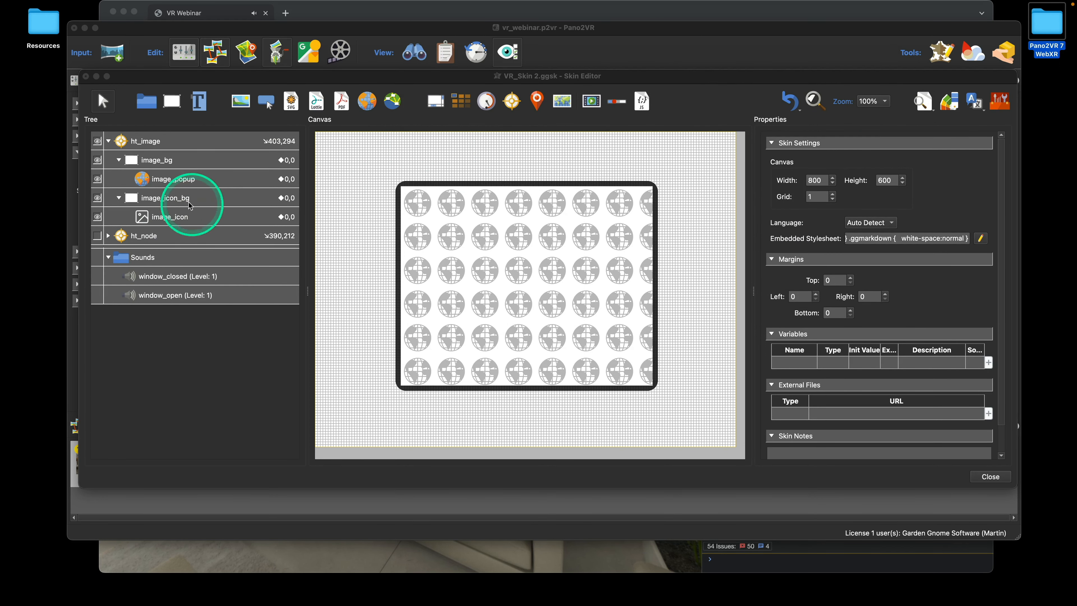
Give image_icon_bg a Mouse Click Play Media action targeting the window_open sound
{"action": "left_click", "coordinate": [153, 200]}
{"action": "scroll", "coordinate": [898, 276], "scroll_direction": "down", "scroll_amount": 10}
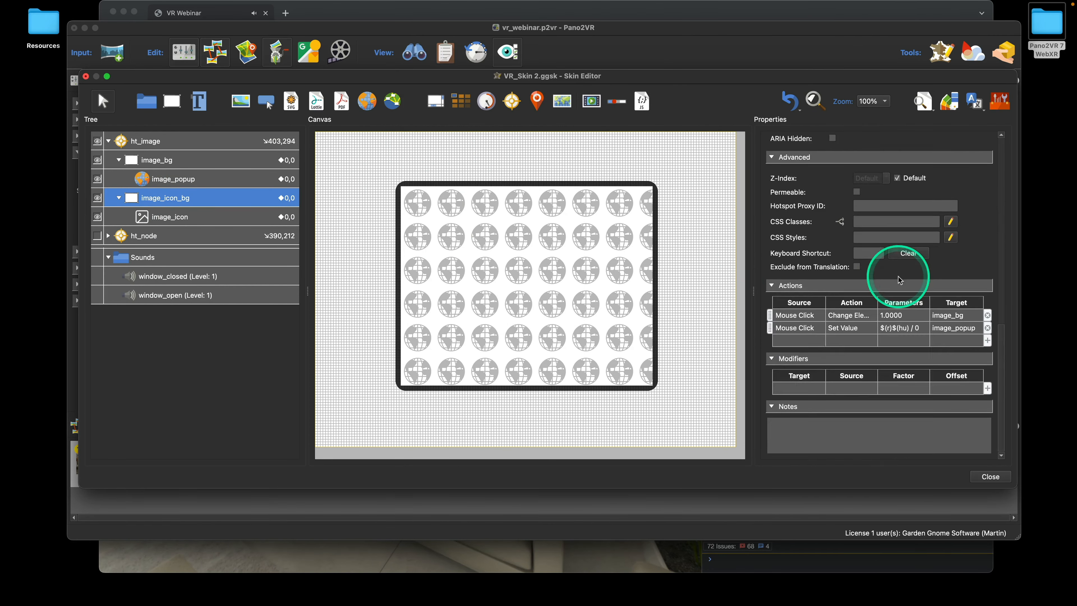
{"action": "left_click", "coordinate": [793, 340]}
{"action": "left_click", "coordinate": [555, 270]}
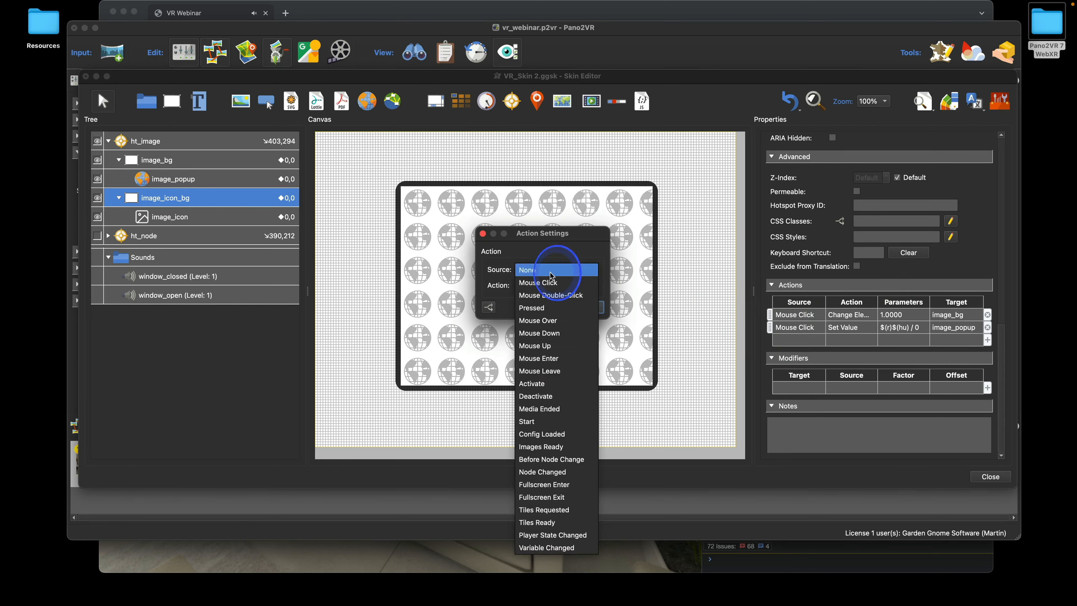
{"action": "left_click", "coordinate": [554, 283]}
{"action": "left_click", "coordinate": [555, 285]}
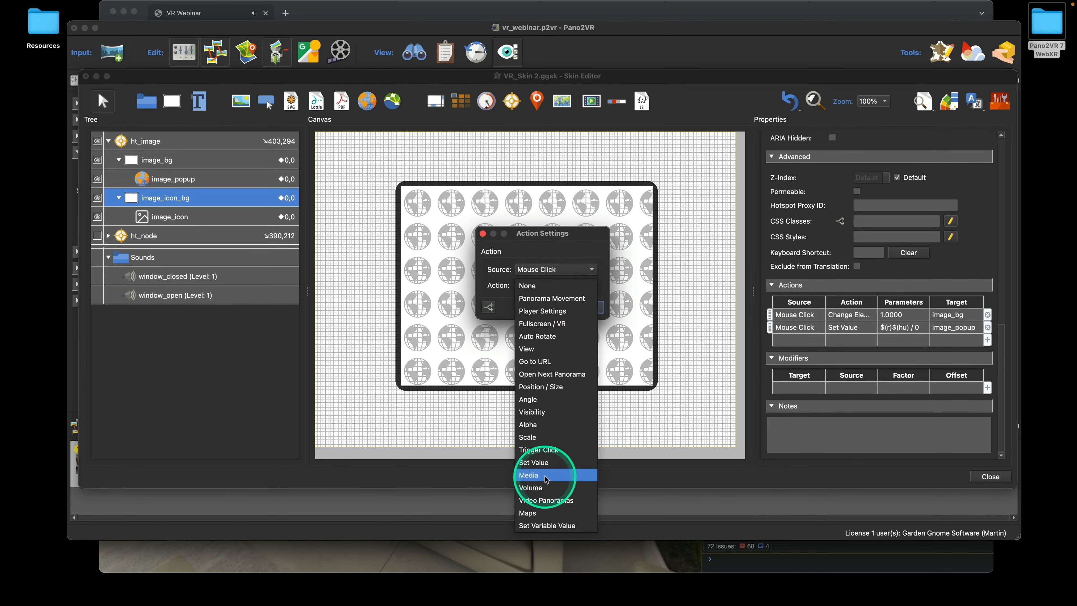
{"action": "left_click", "coordinate": [547, 475]}
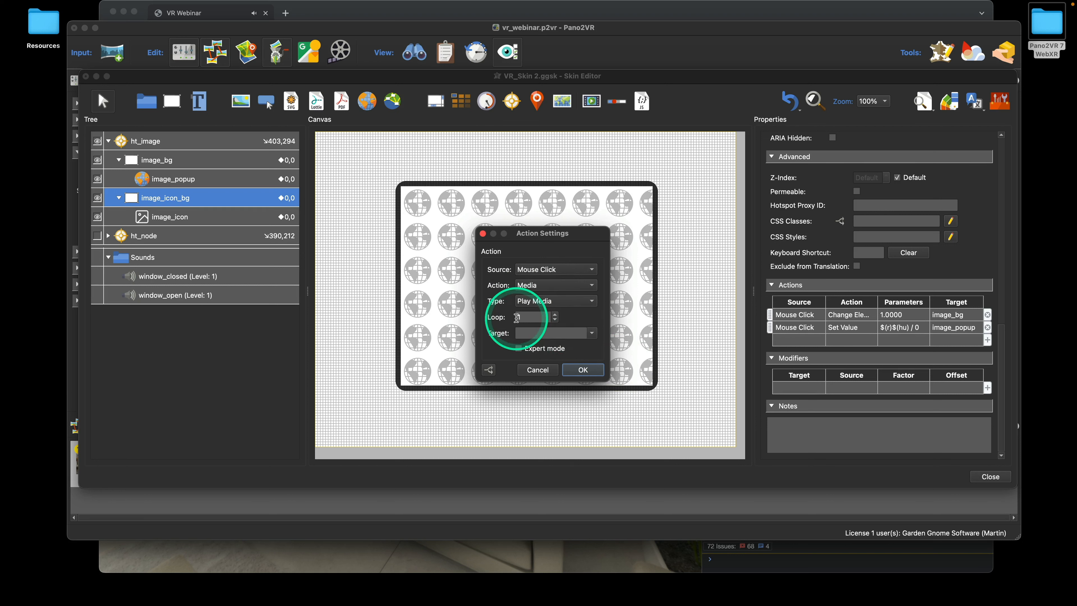
{"action": "left_click", "coordinate": [592, 335]}
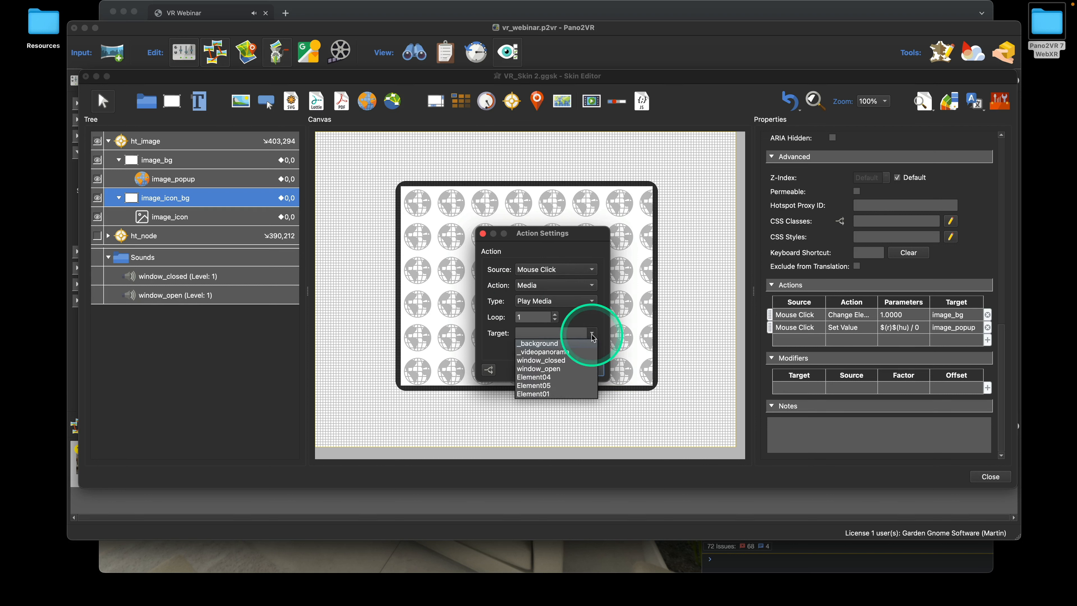
{"action": "left_click", "coordinate": [570, 368]}
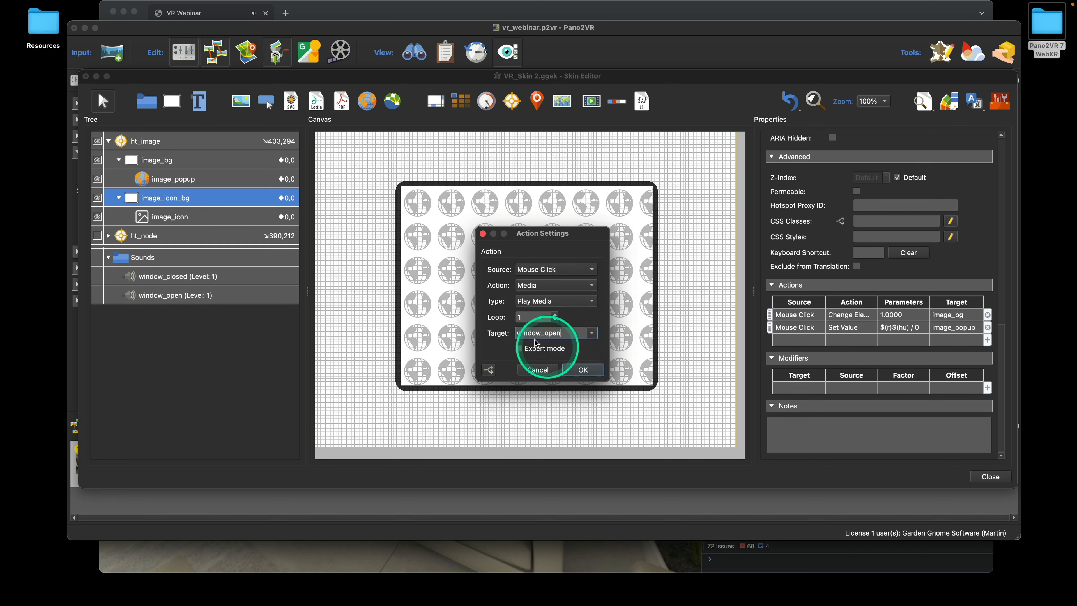
{"action": "left_click", "coordinate": [591, 371]}
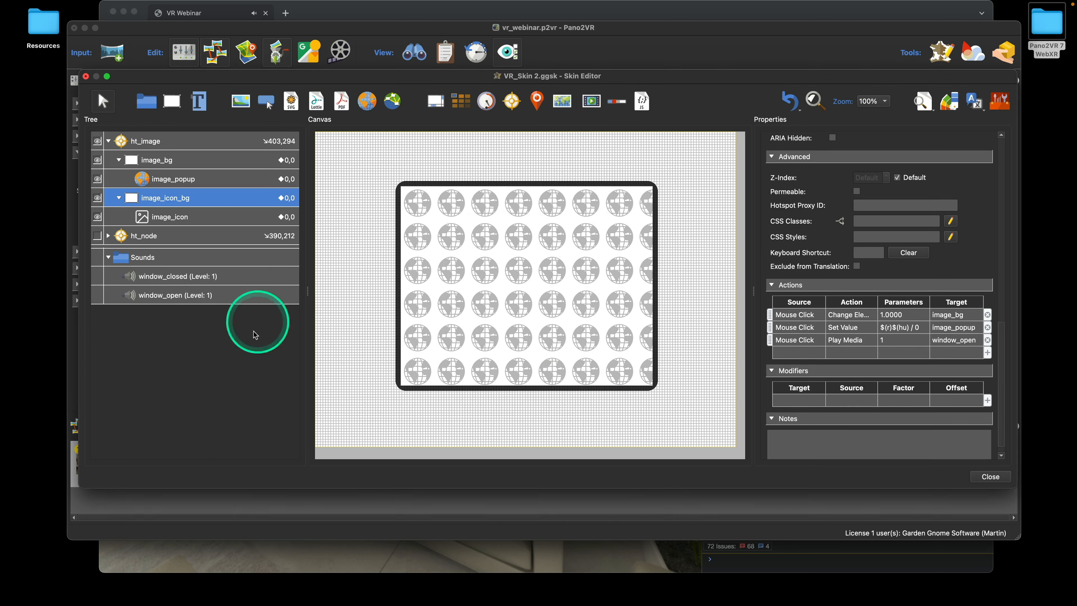
Give image_bg a Play Media action targeting window_closed, then close the Skin Editor
{"action": "left_click", "coordinate": [159, 160]}
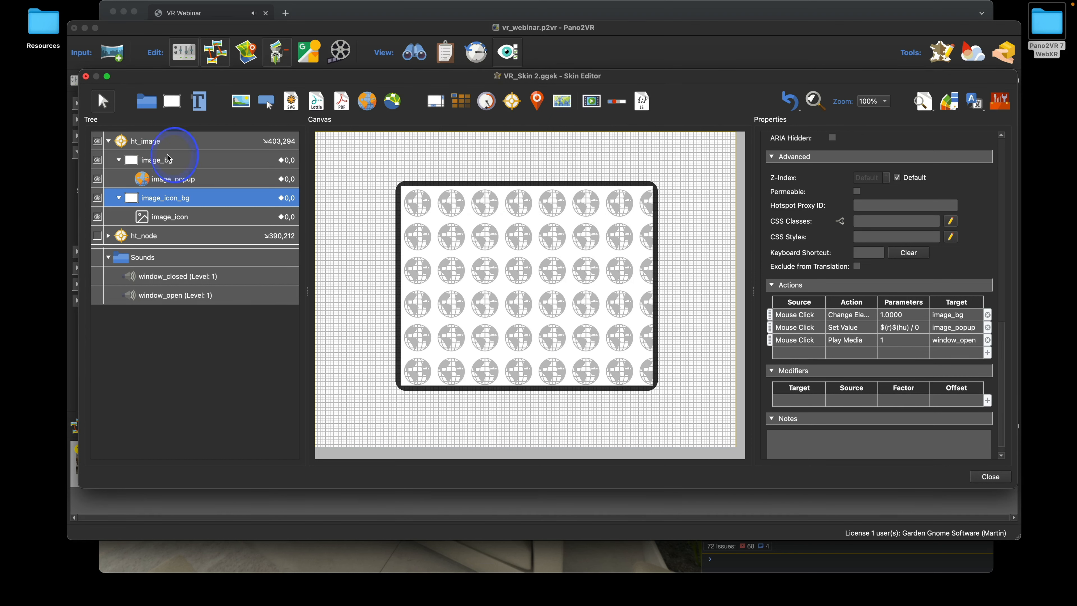
{"action": "scroll", "coordinate": [848, 305], "scroll_direction": "down", "scroll_amount": 10}
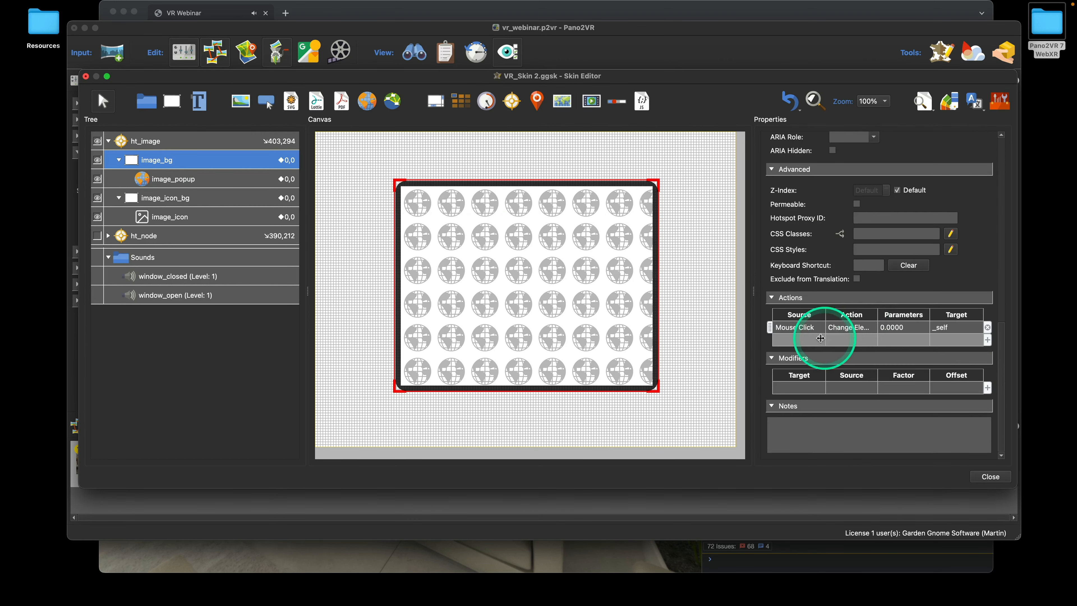
{"action": "double_click", "coordinate": [812, 341]}
{"action": "left_click", "coordinate": [538, 286]}
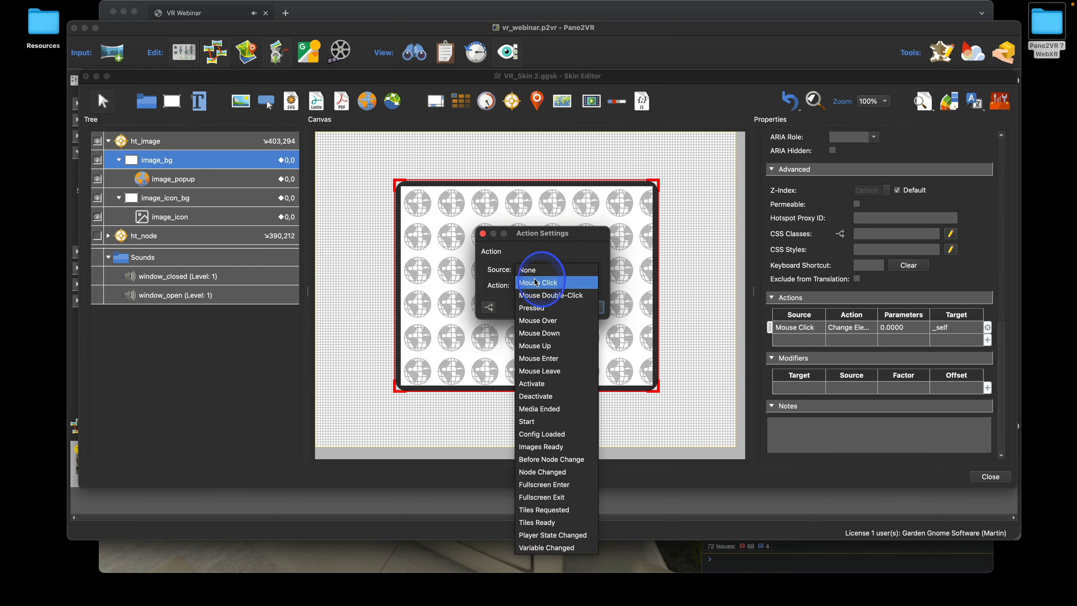
{"action": "left_click", "coordinate": [566, 475]}
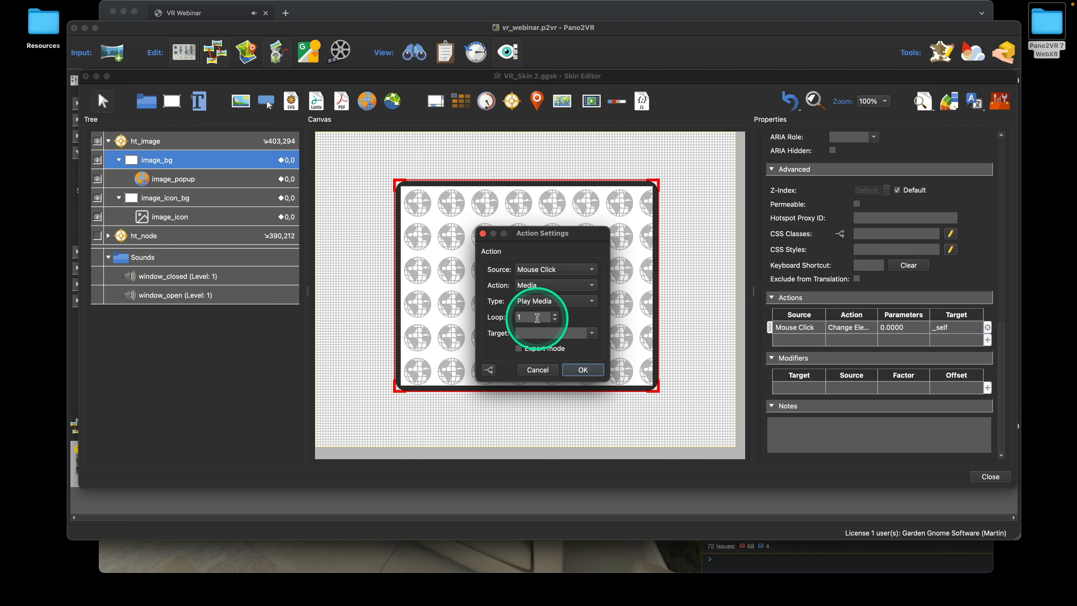
{"action": "left_click", "coordinate": [591, 333]}
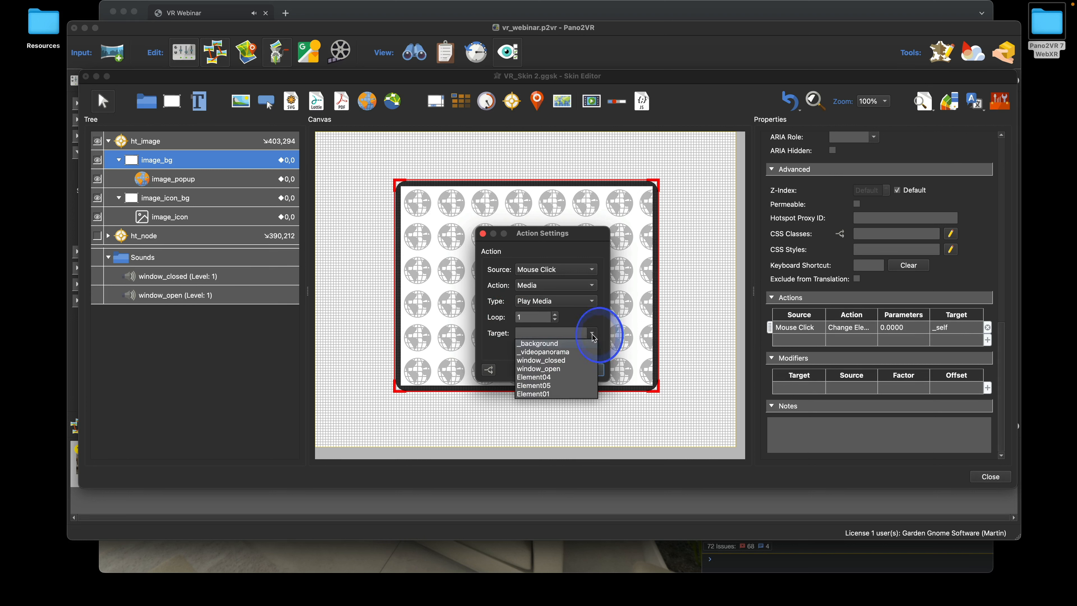
{"action": "left_click", "coordinate": [565, 360]}
{"action": "left_click", "coordinate": [590, 365]}
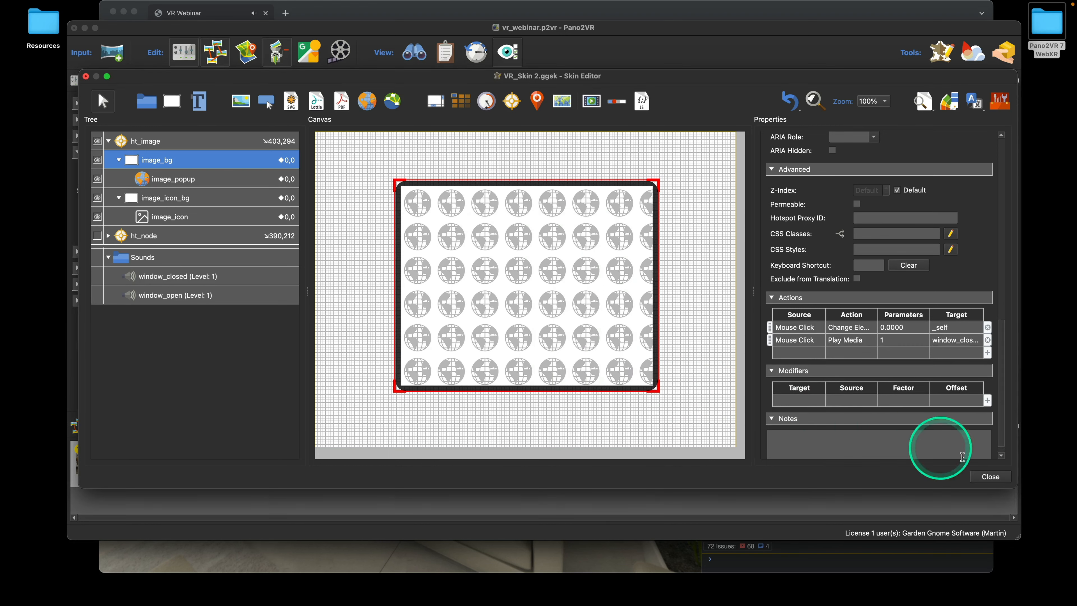
{"action": "left_click", "coordinate": [989, 478]}
Save the skin, then enter VR in the Chrome tour with Sticky on for the left controller
{"action": "left_click", "coordinate": [619, 294]}
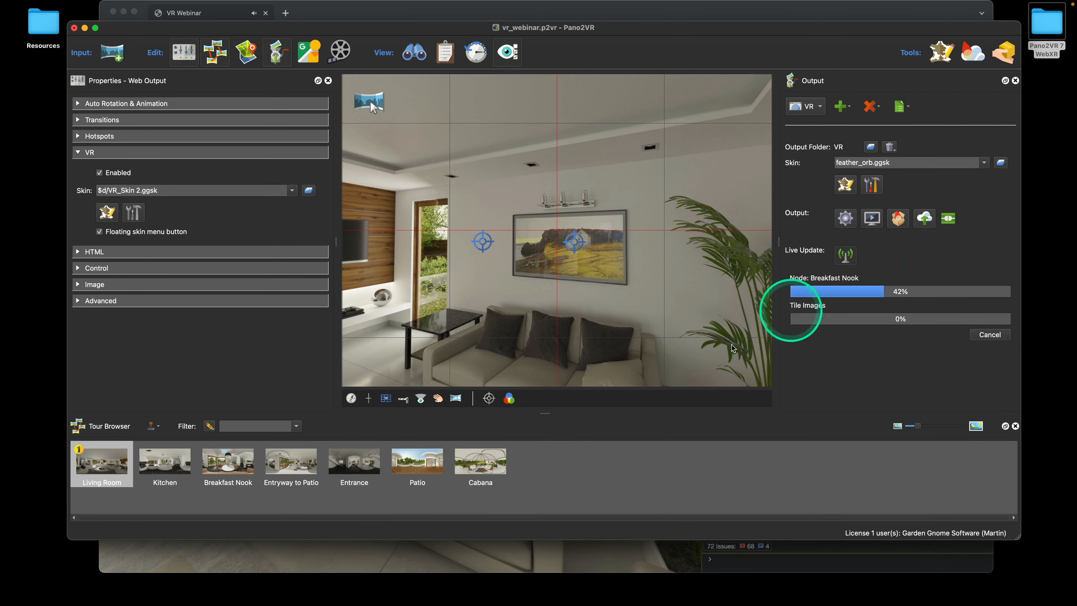
{"action": "left_click", "coordinate": [612, 550]}
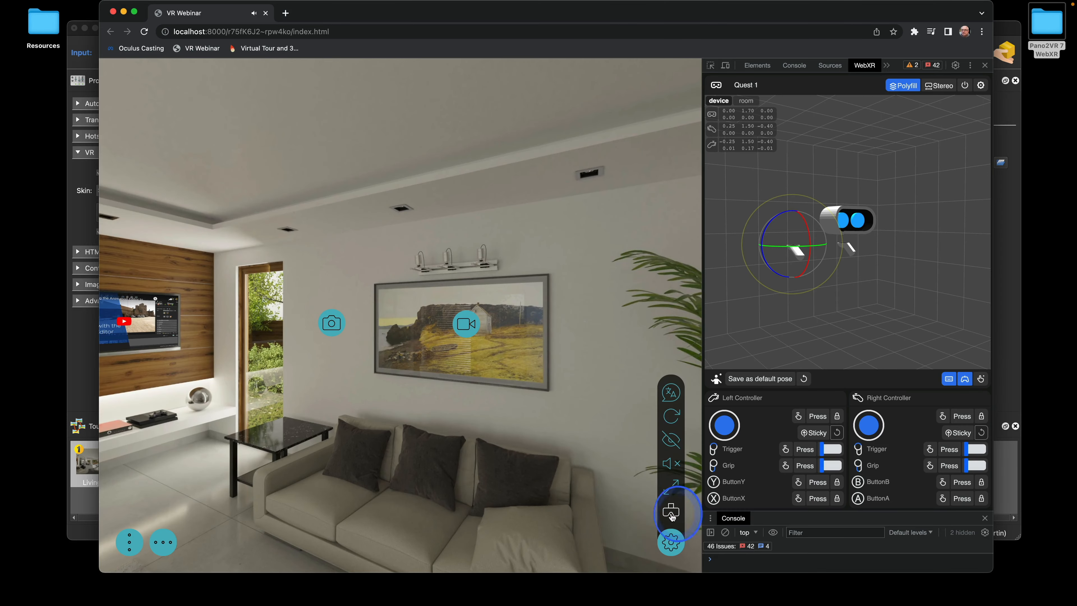
{"action": "left_click", "coordinate": [671, 513]}
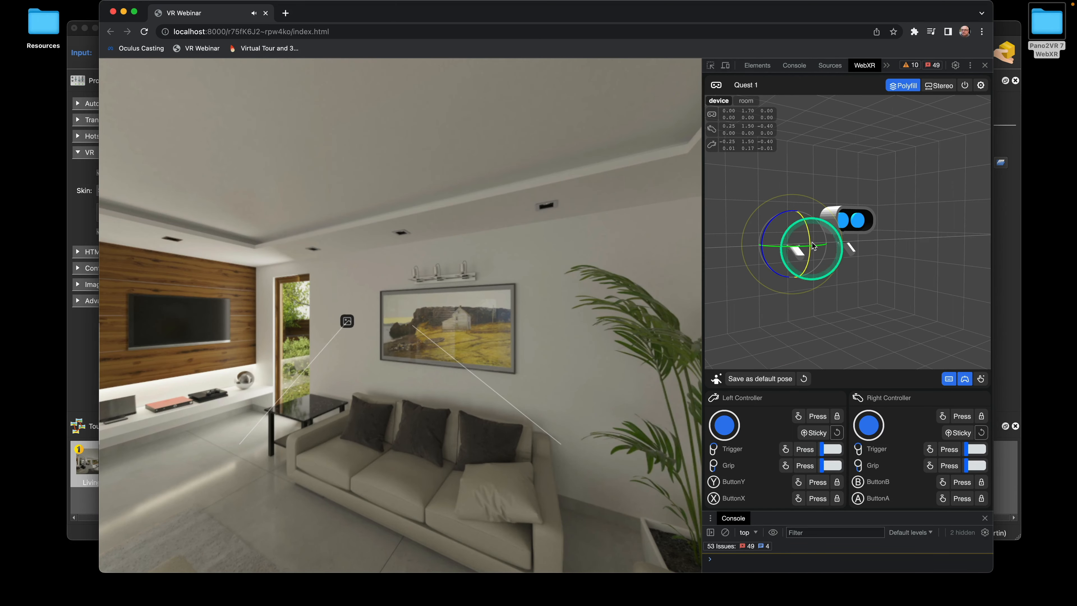
{"action": "left_click", "coordinate": [805, 432]}
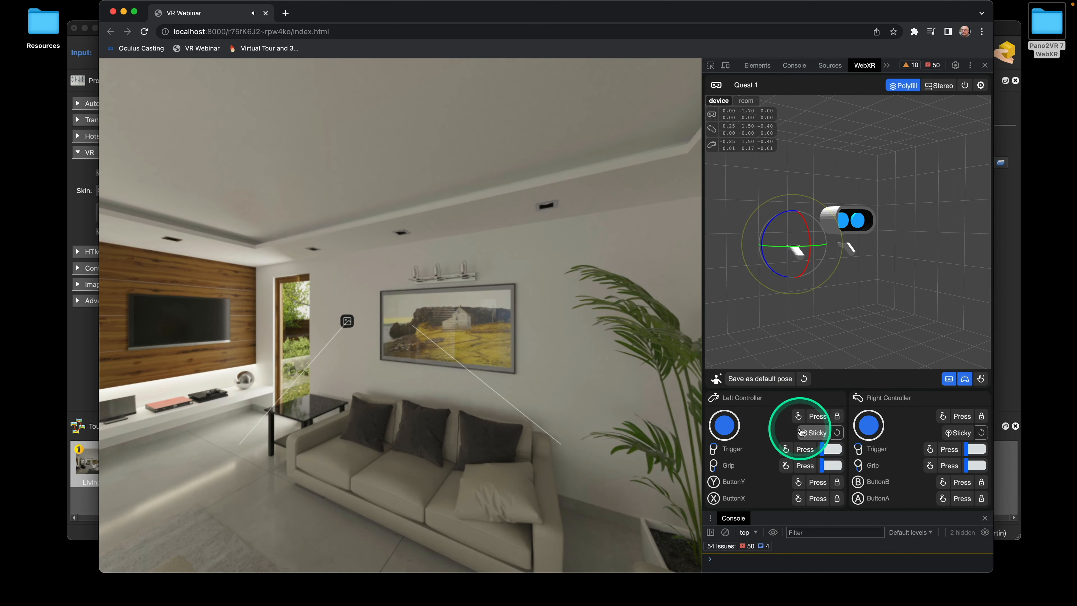
Open and close the image hotspot popup with the left trigger, adjusting system volume around it
{"action": "key", "text": "XF86AudioLowerVolume"}
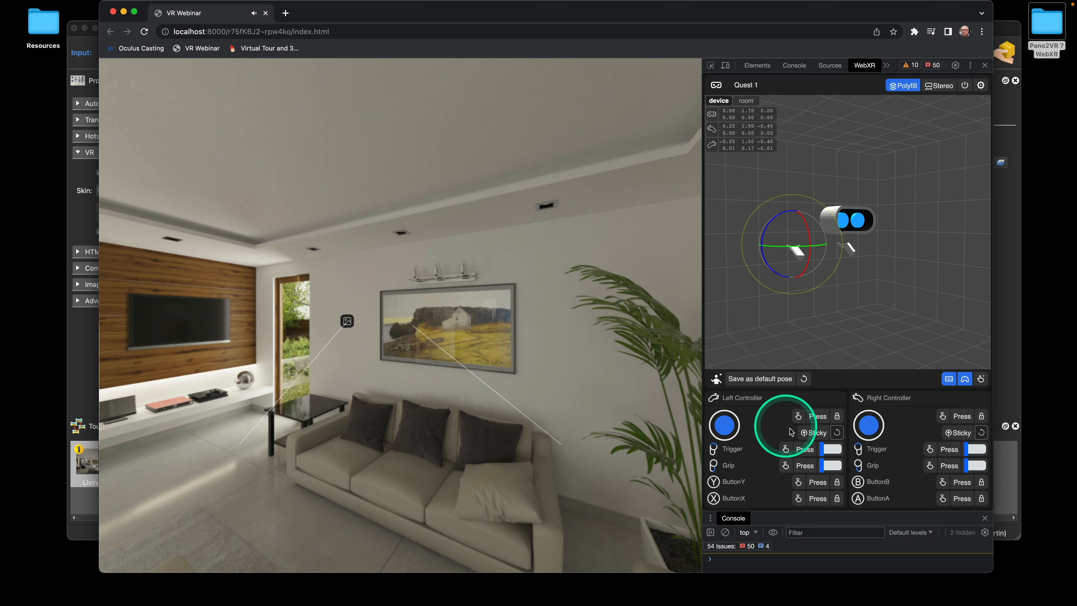
{"action": "left_click", "coordinate": [805, 449]}
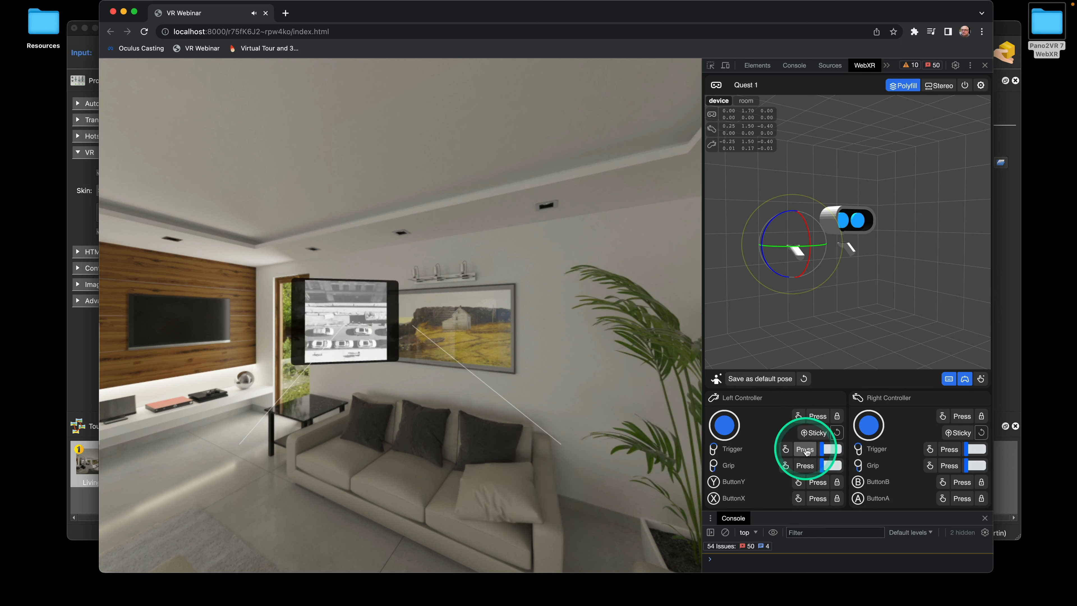
{"action": "left_click", "coordinate": [806, 449]}
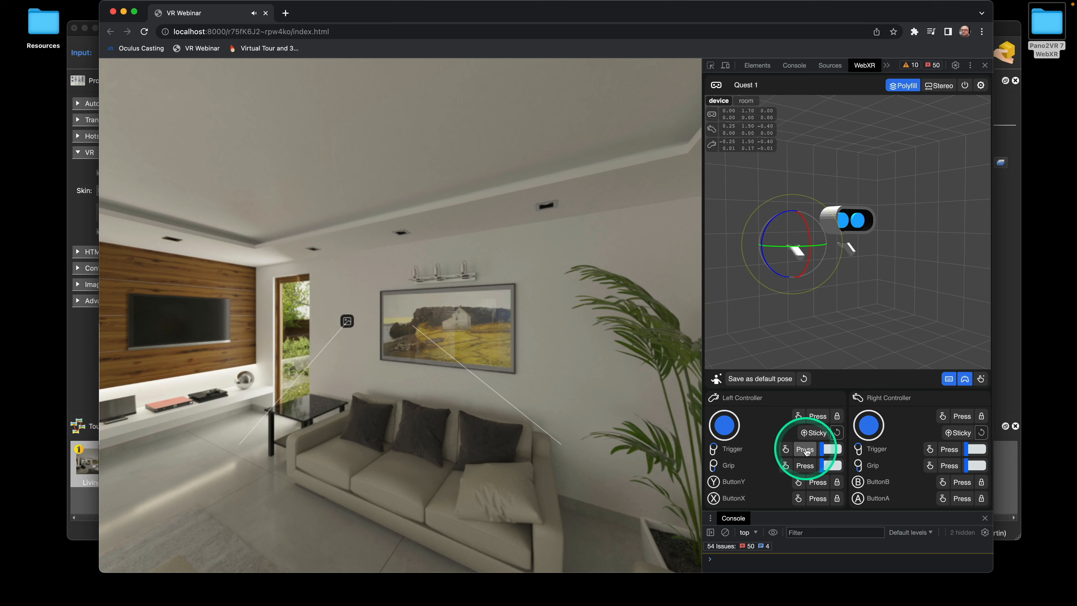
{"action": "key", "text": "XF86AudioLowerVolume"}
{"action": "key", "text": "XF86AudioLowerVolume"}
{"action": "key", "text": "XF86AudioLowerVolume"}
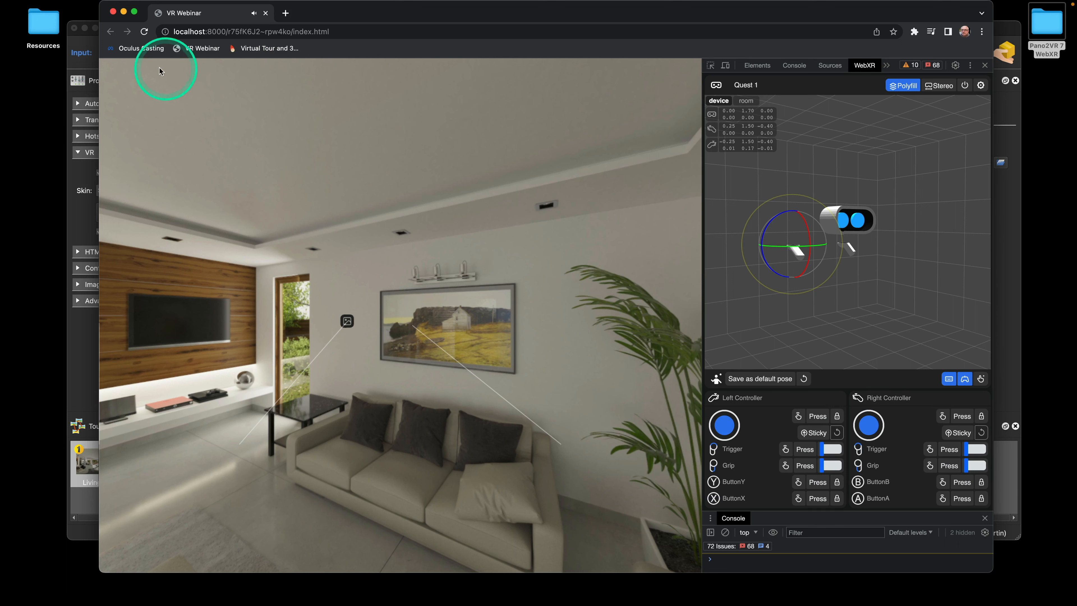
Open the Oculus Casting page and upload the tour to the cloud, overwriting existing files
{"action": "left_click", "coordinate": [155, 52]}
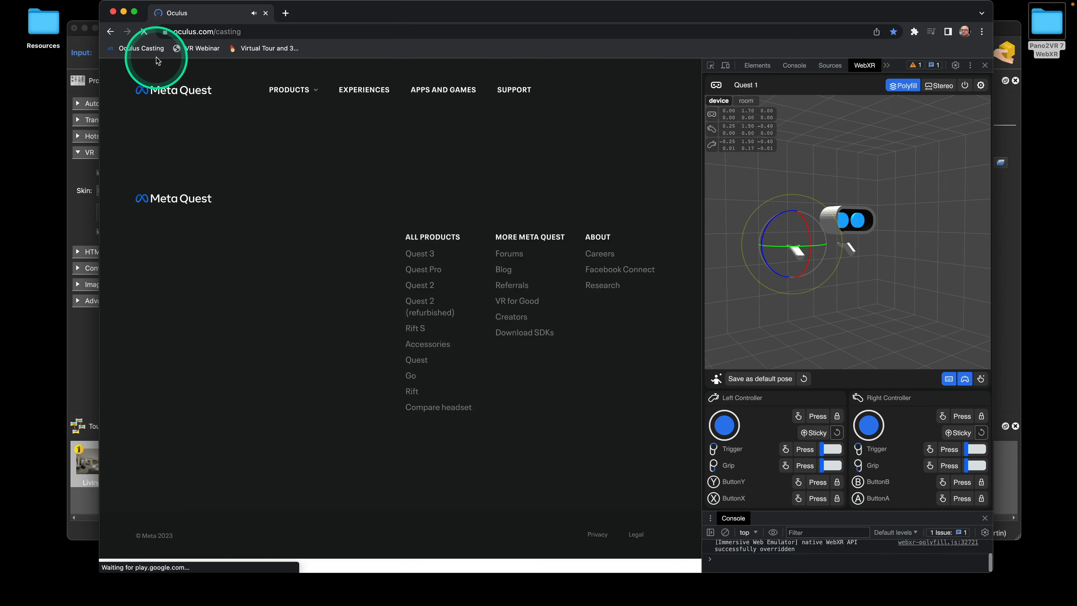
{"action": "mouse_move", "coordinate": [282, 93]}
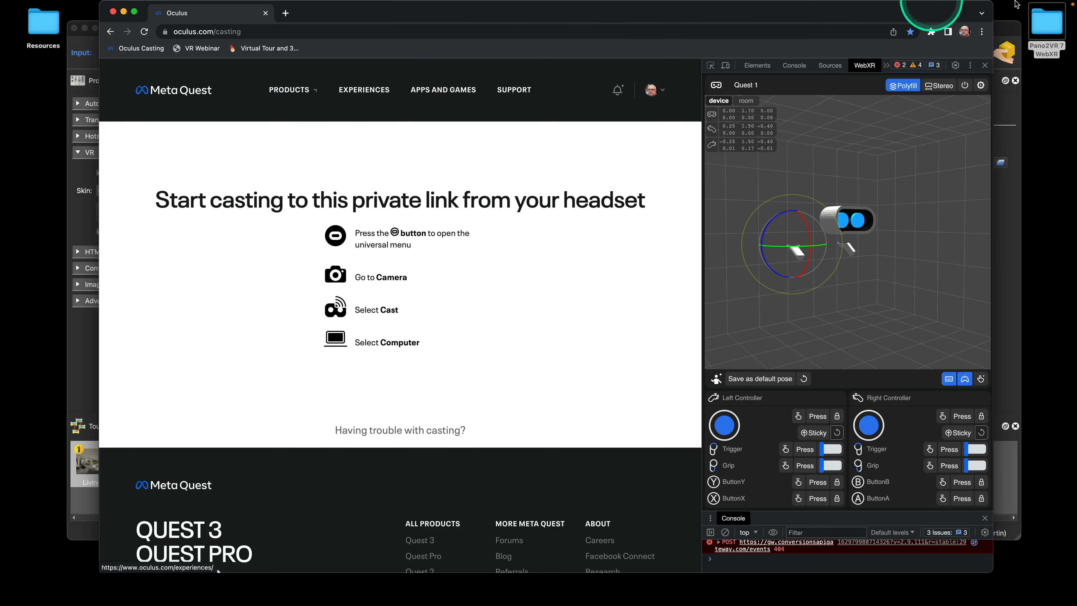
{"action": "left_click", "coordinate": [1008, 114]}
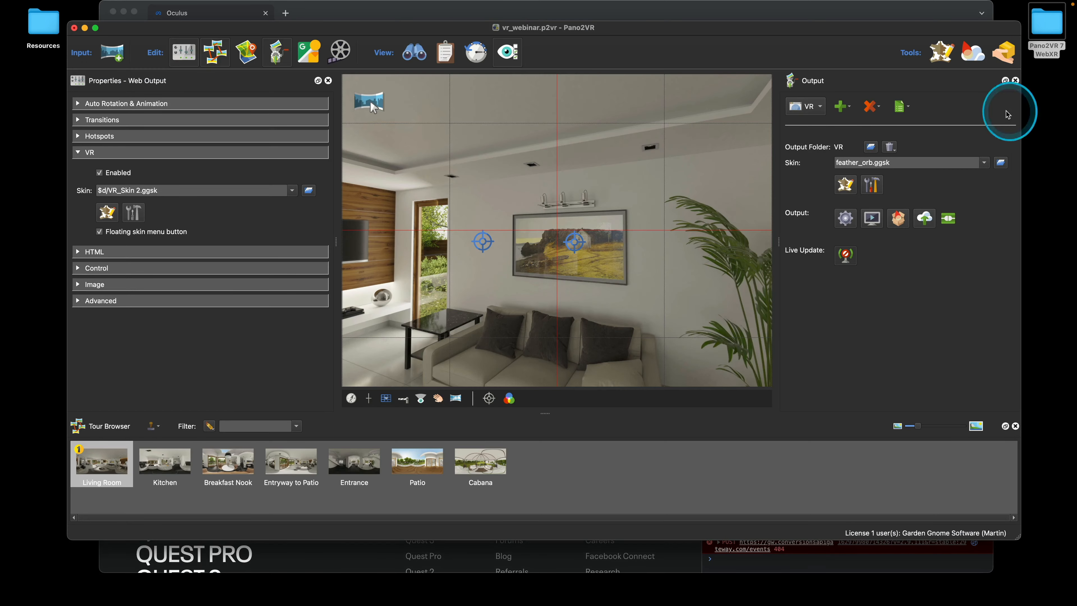
{"action": "left_click", "coordinate": [924, 217]}
{"action": "left_click", "coordinate": [615, 295]}
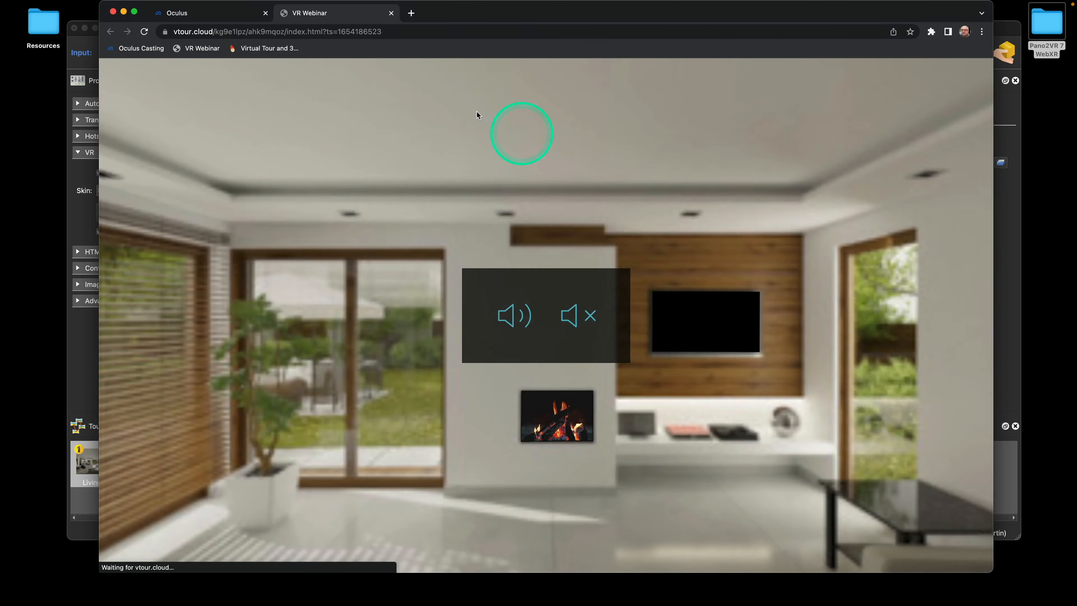
Return to the Oculus casting tab and close the DevTools panel
{"action": "left_click", "coordinate": [227, 14]}
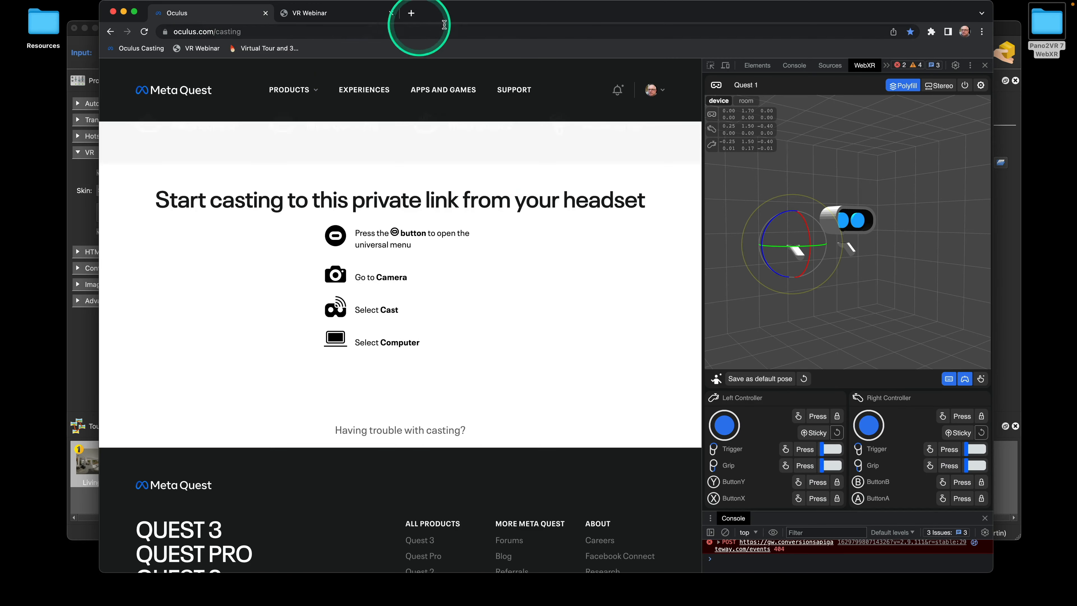
{"action": "left_click_drag", "start_coordinate": [469, 13], "coordinate": [511, 13]}
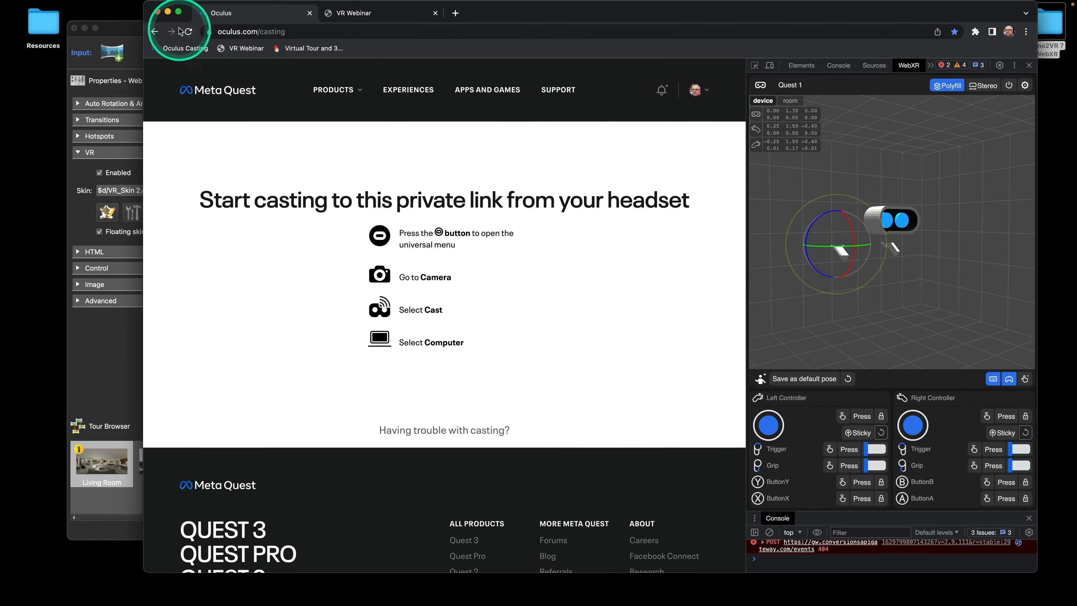
{"action": "left_click", "coordinate": [1029, 64]}
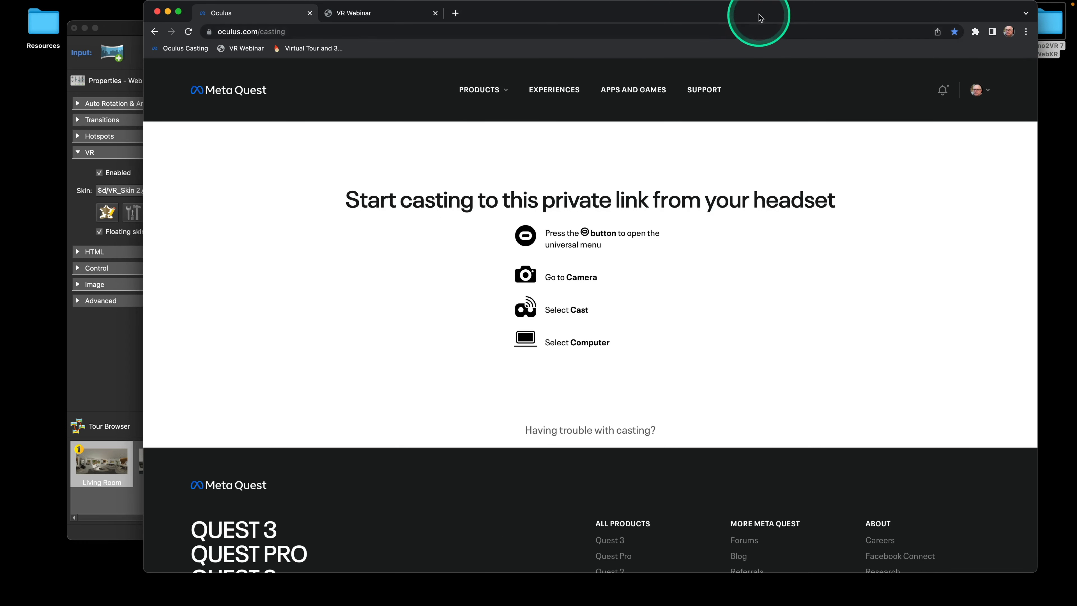
{"action": "left_click_drag", "start_coordinate": [759, 17], "coordinate": [739, 20]}
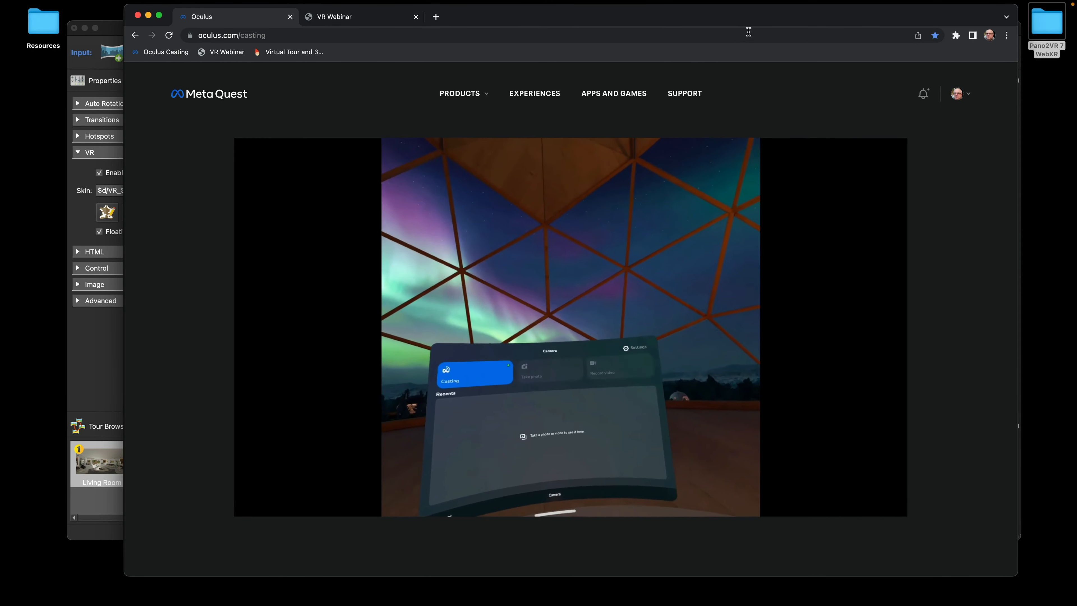
Set the cast player's view to Widescreen (crop)
{"action": "left_click", "coordinate": [820, 503]}
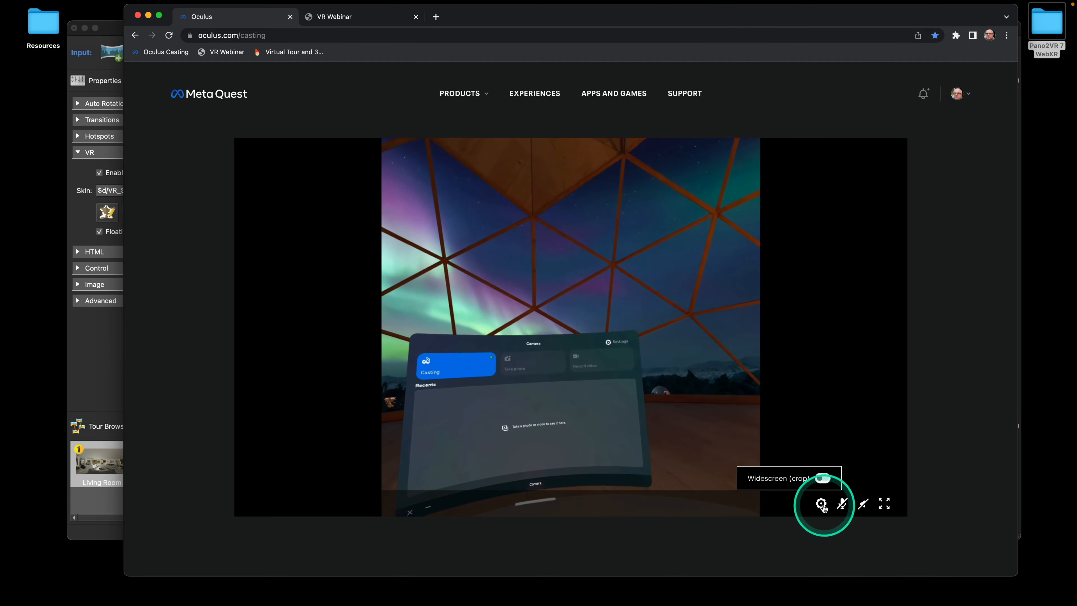
{"action": "left_click", "coordinate": [822, 478]}
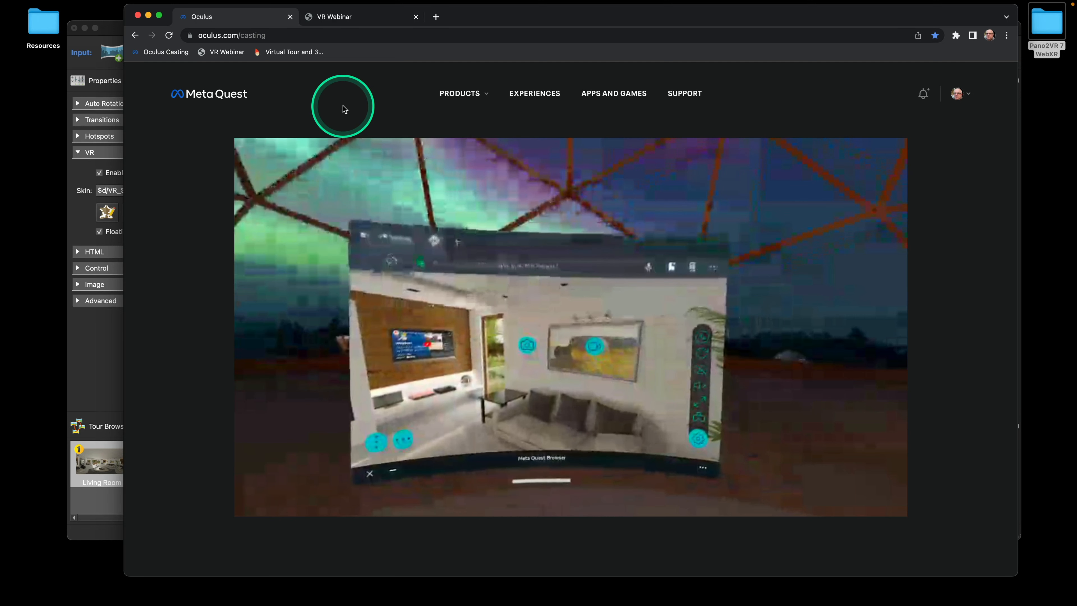
Close the casting browser window, reposition Pano2VR and open the VR Skin dropdown
{"action": "left_click", "coordinate": [138, 16]}
{"action": "left_click_drag", "start_coordinate": [431, 27], "coordinate": [419, 43]}
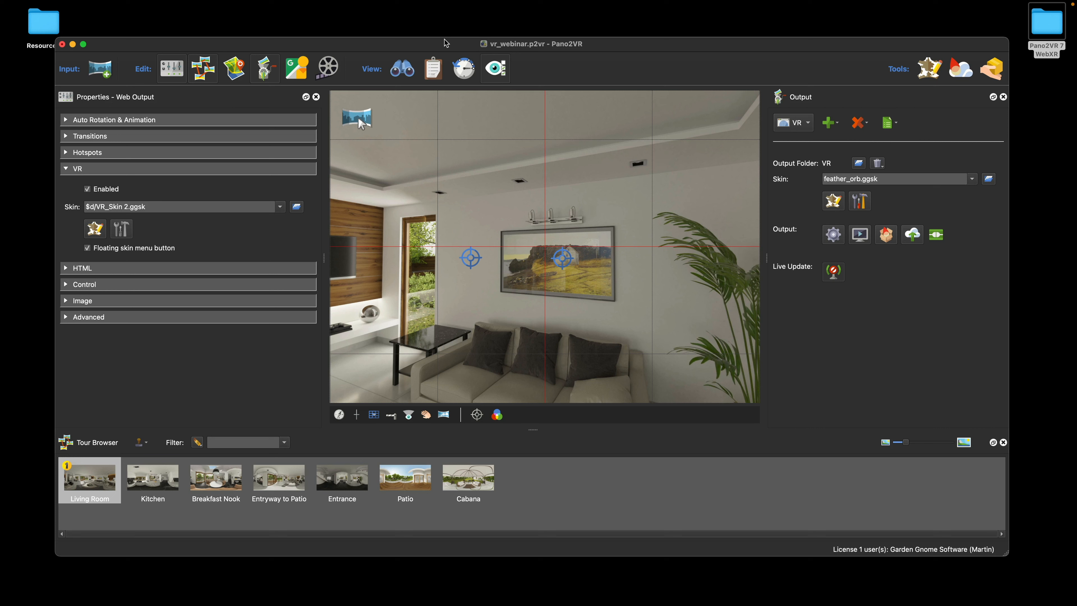
{"action": "left_click", "coordinate": [280, 207]}
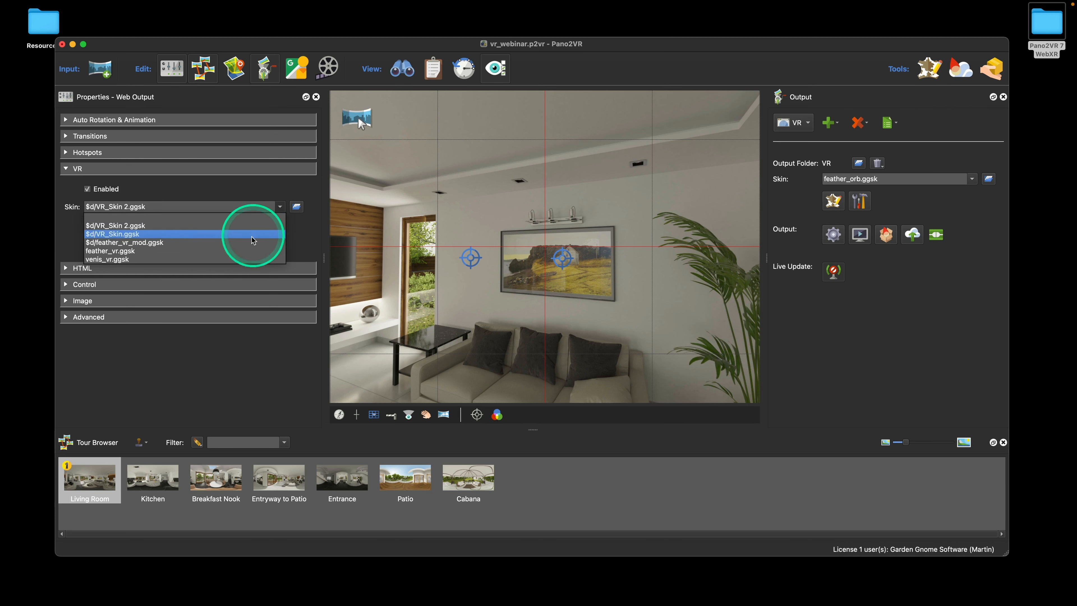